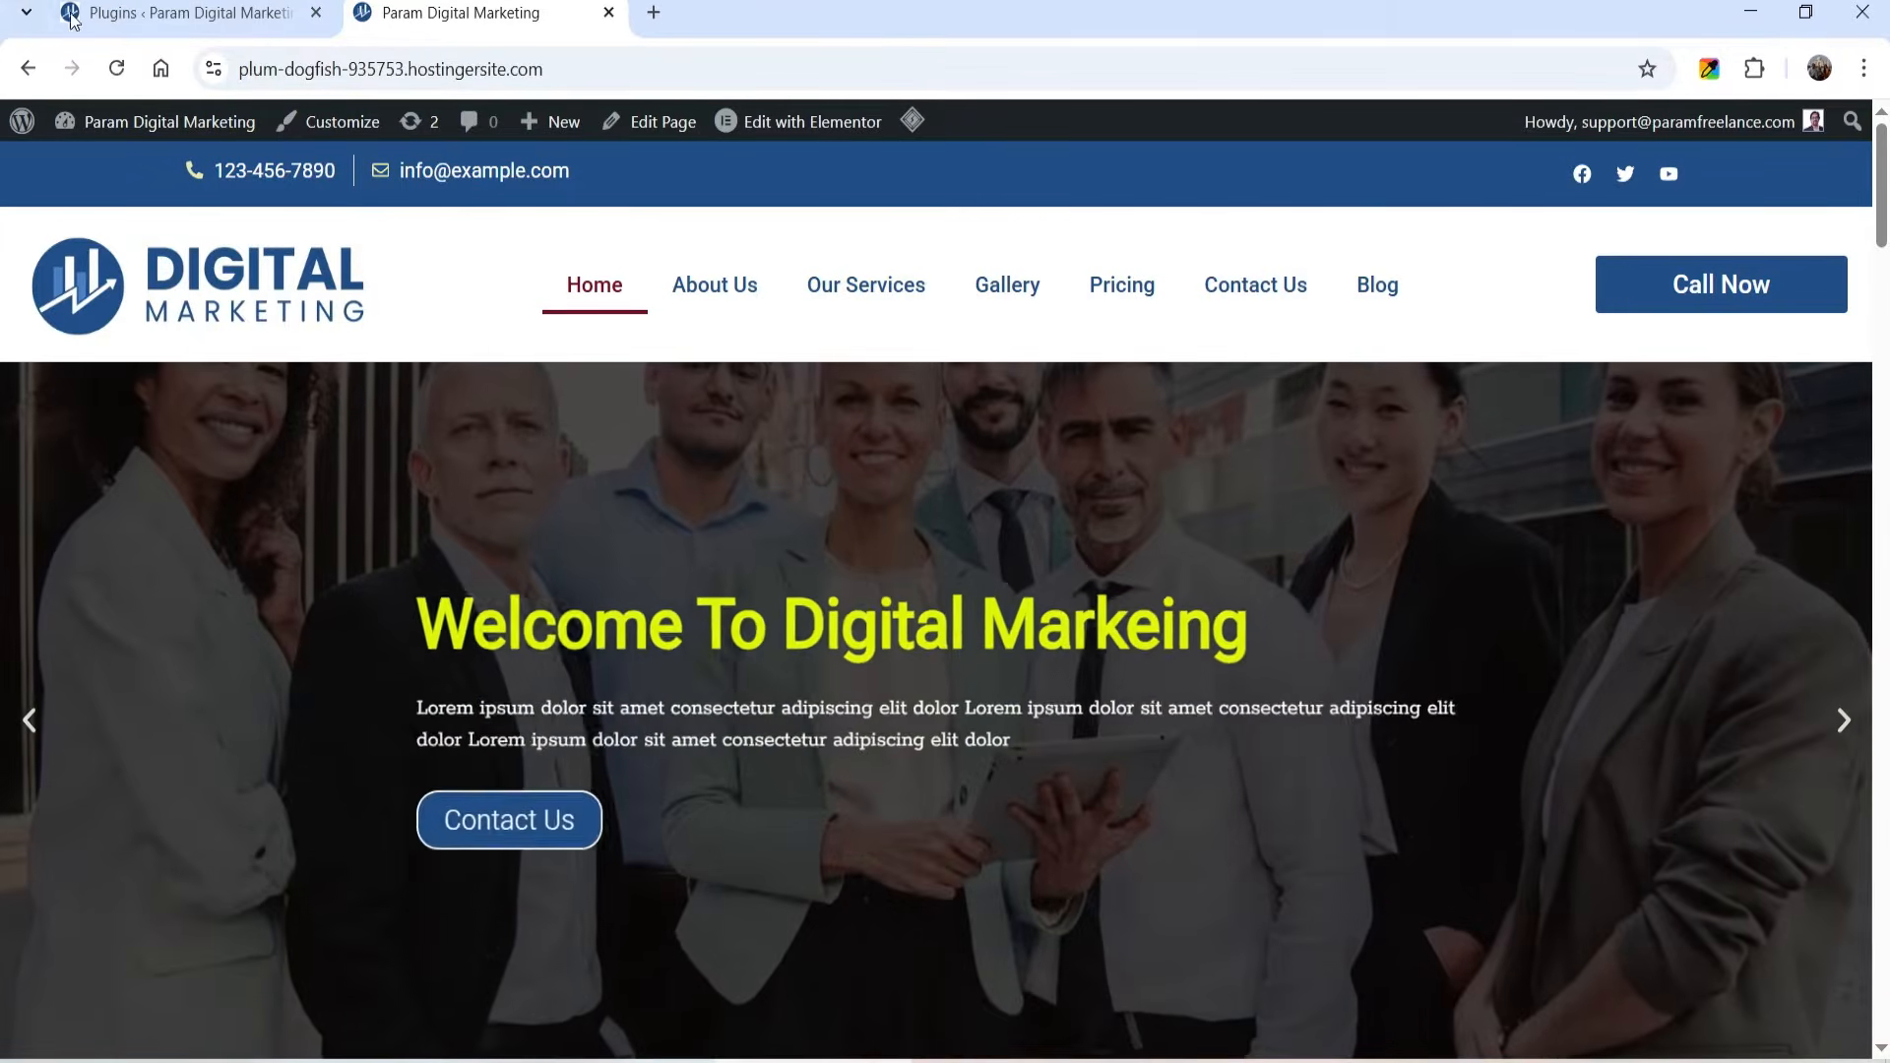
Step: Look over the installed plugins and review the Editor V4 page in Elementor's settings
click(118, 14)
scroll(409, 598, down, 1)
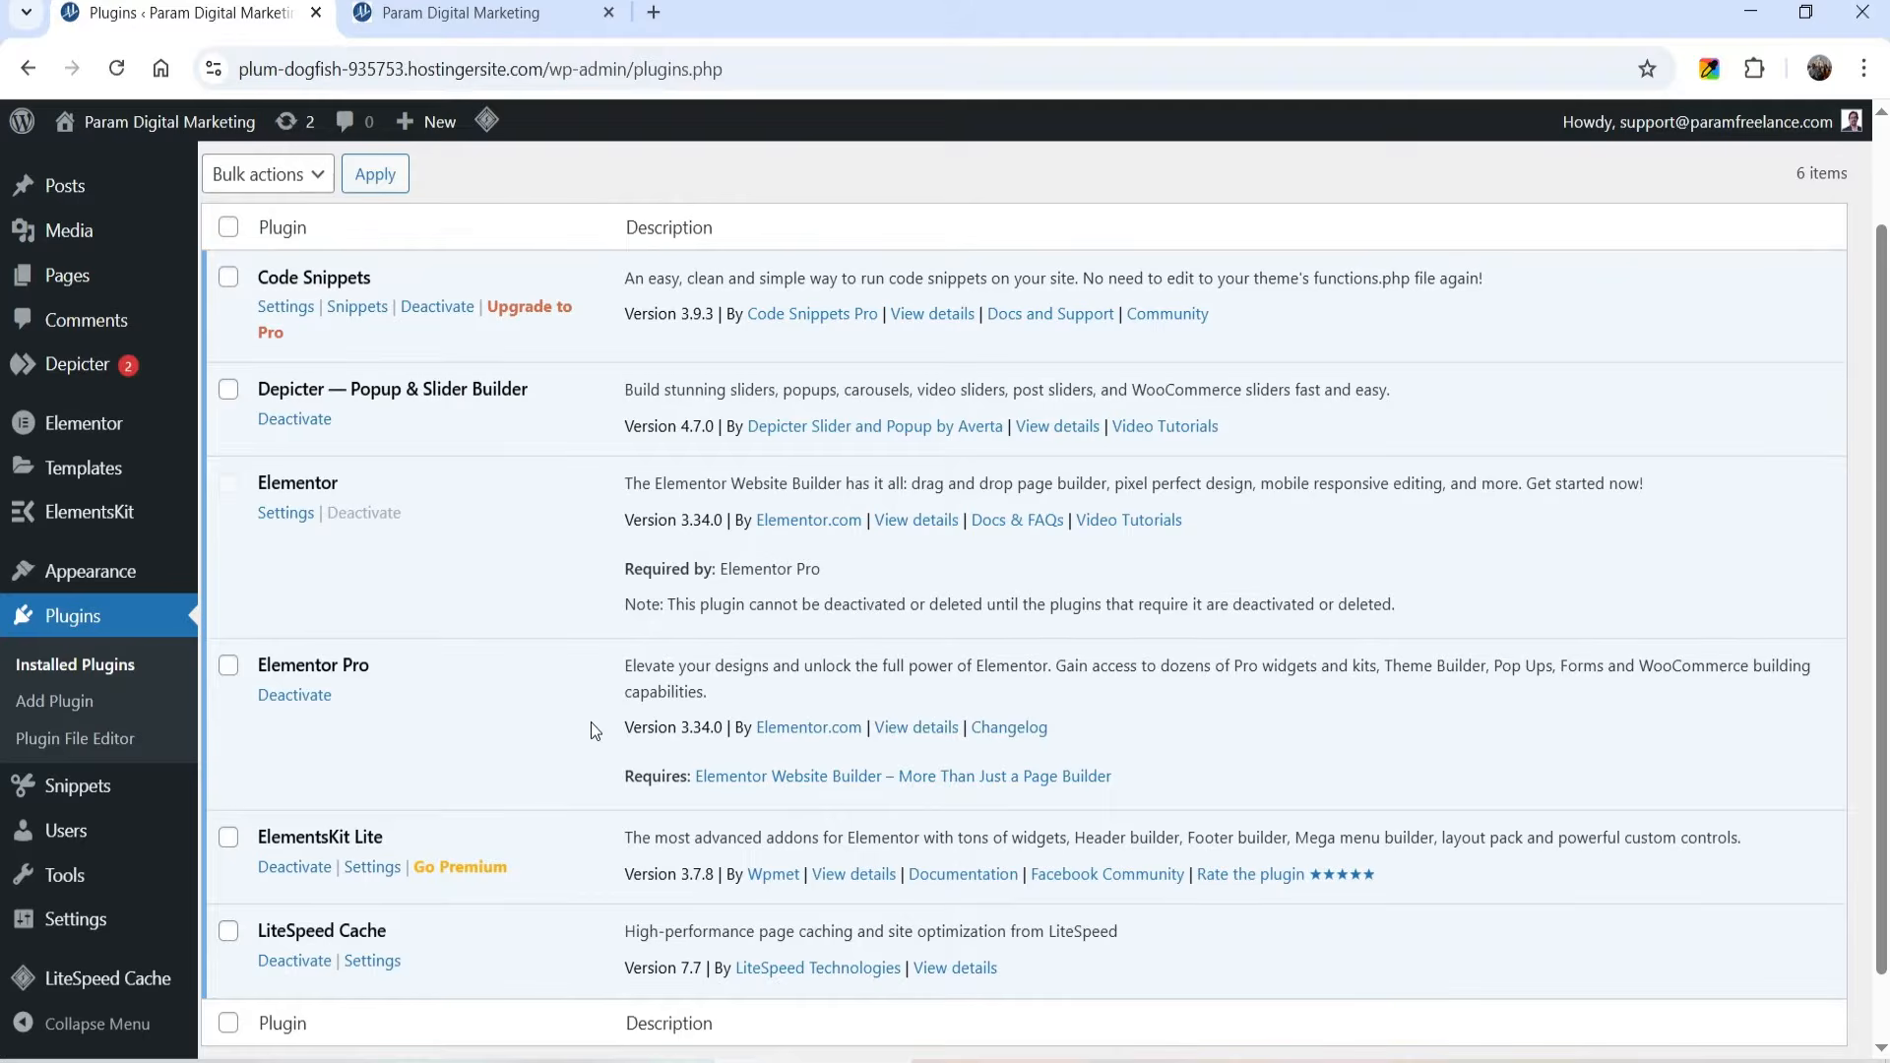
mouse_move(119, 424)
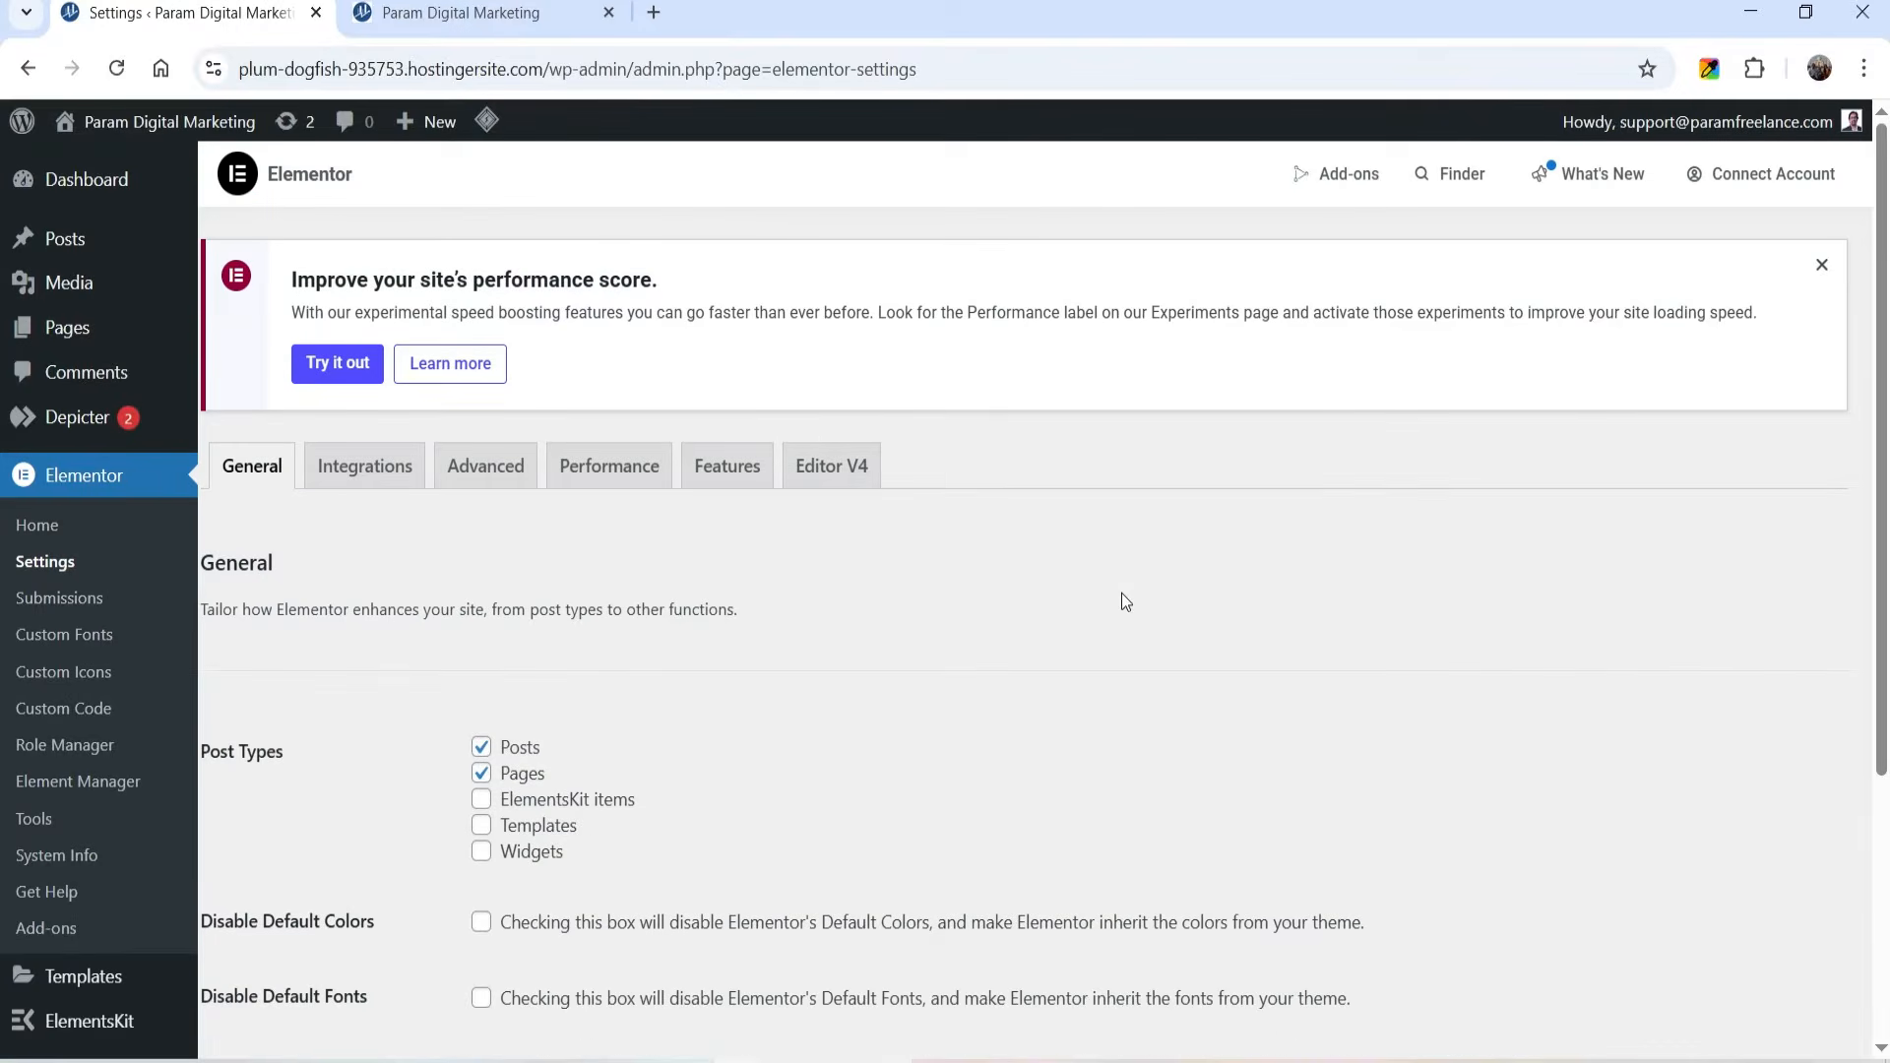
click(837, 483)
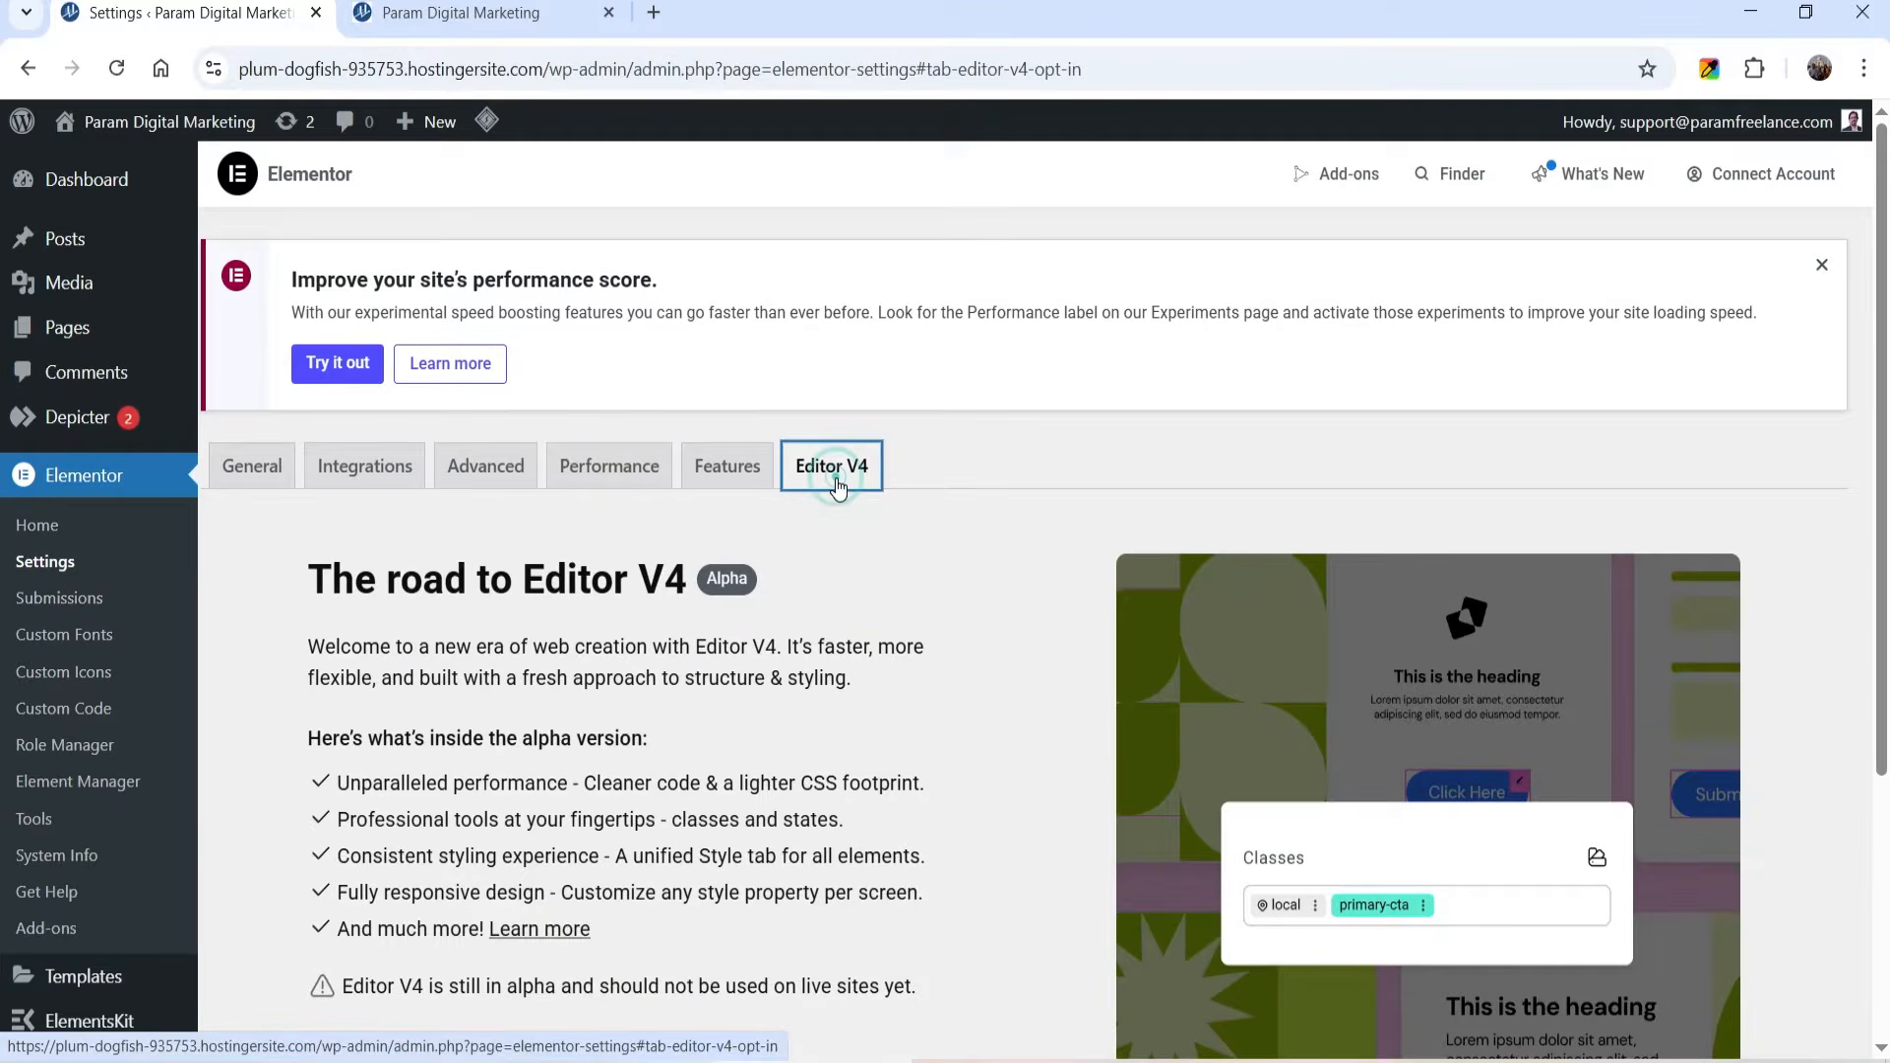
scroll(894, 675, down, 2)
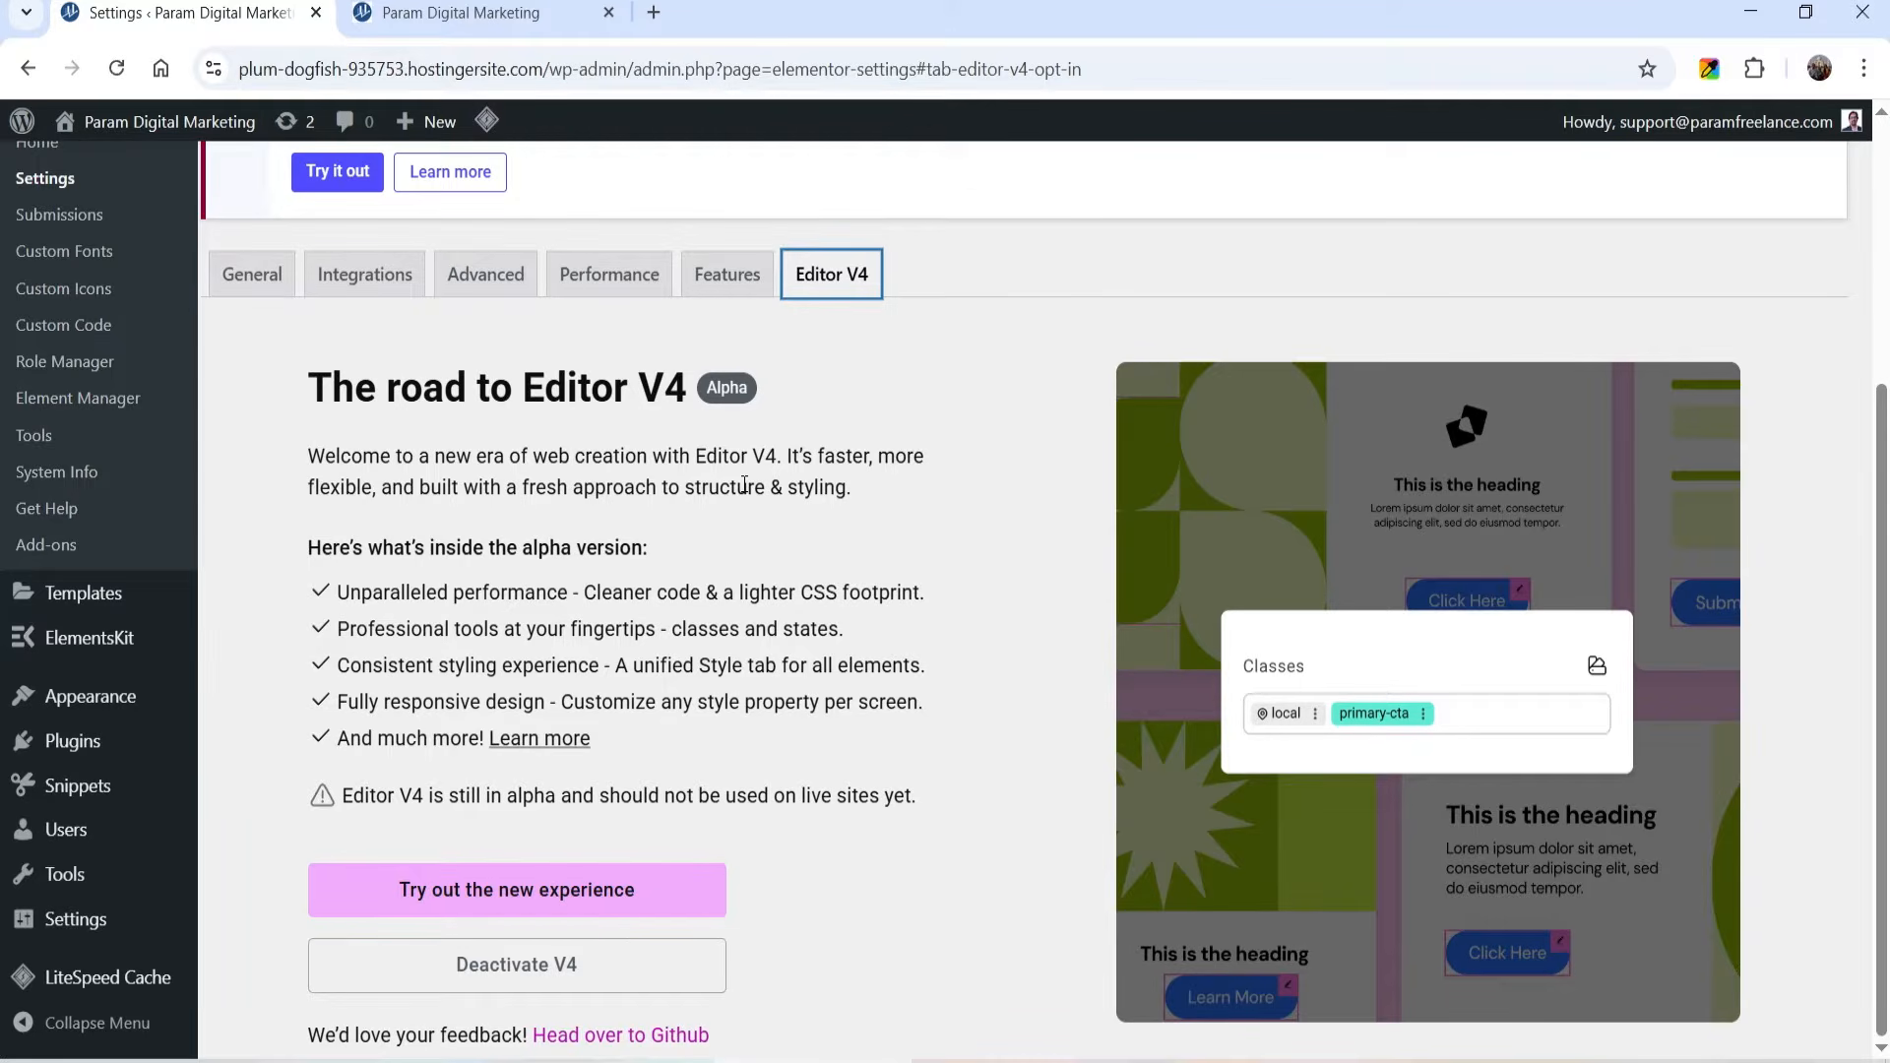
scroll(904, 587, up, 2)
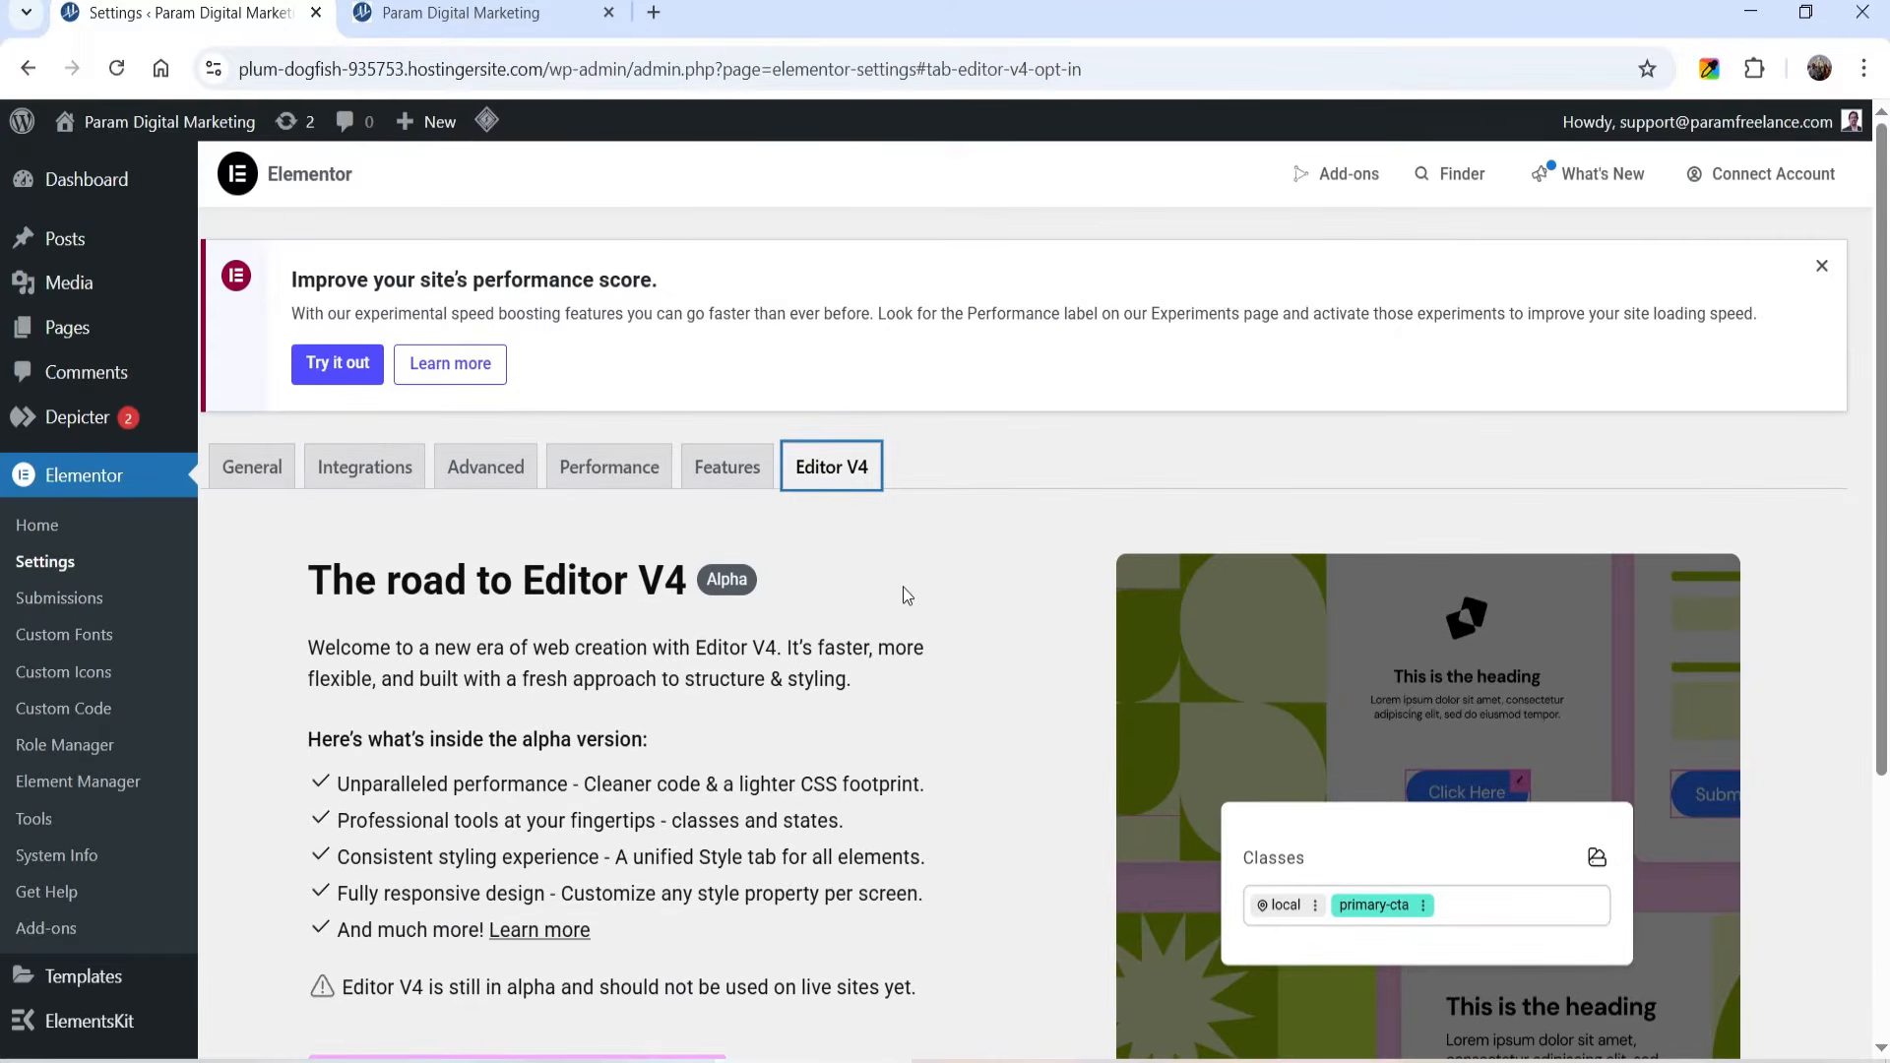
Step: Open the Demo page in the Elementor editor in a new browser tab and hide the page structure
click(93, 328)
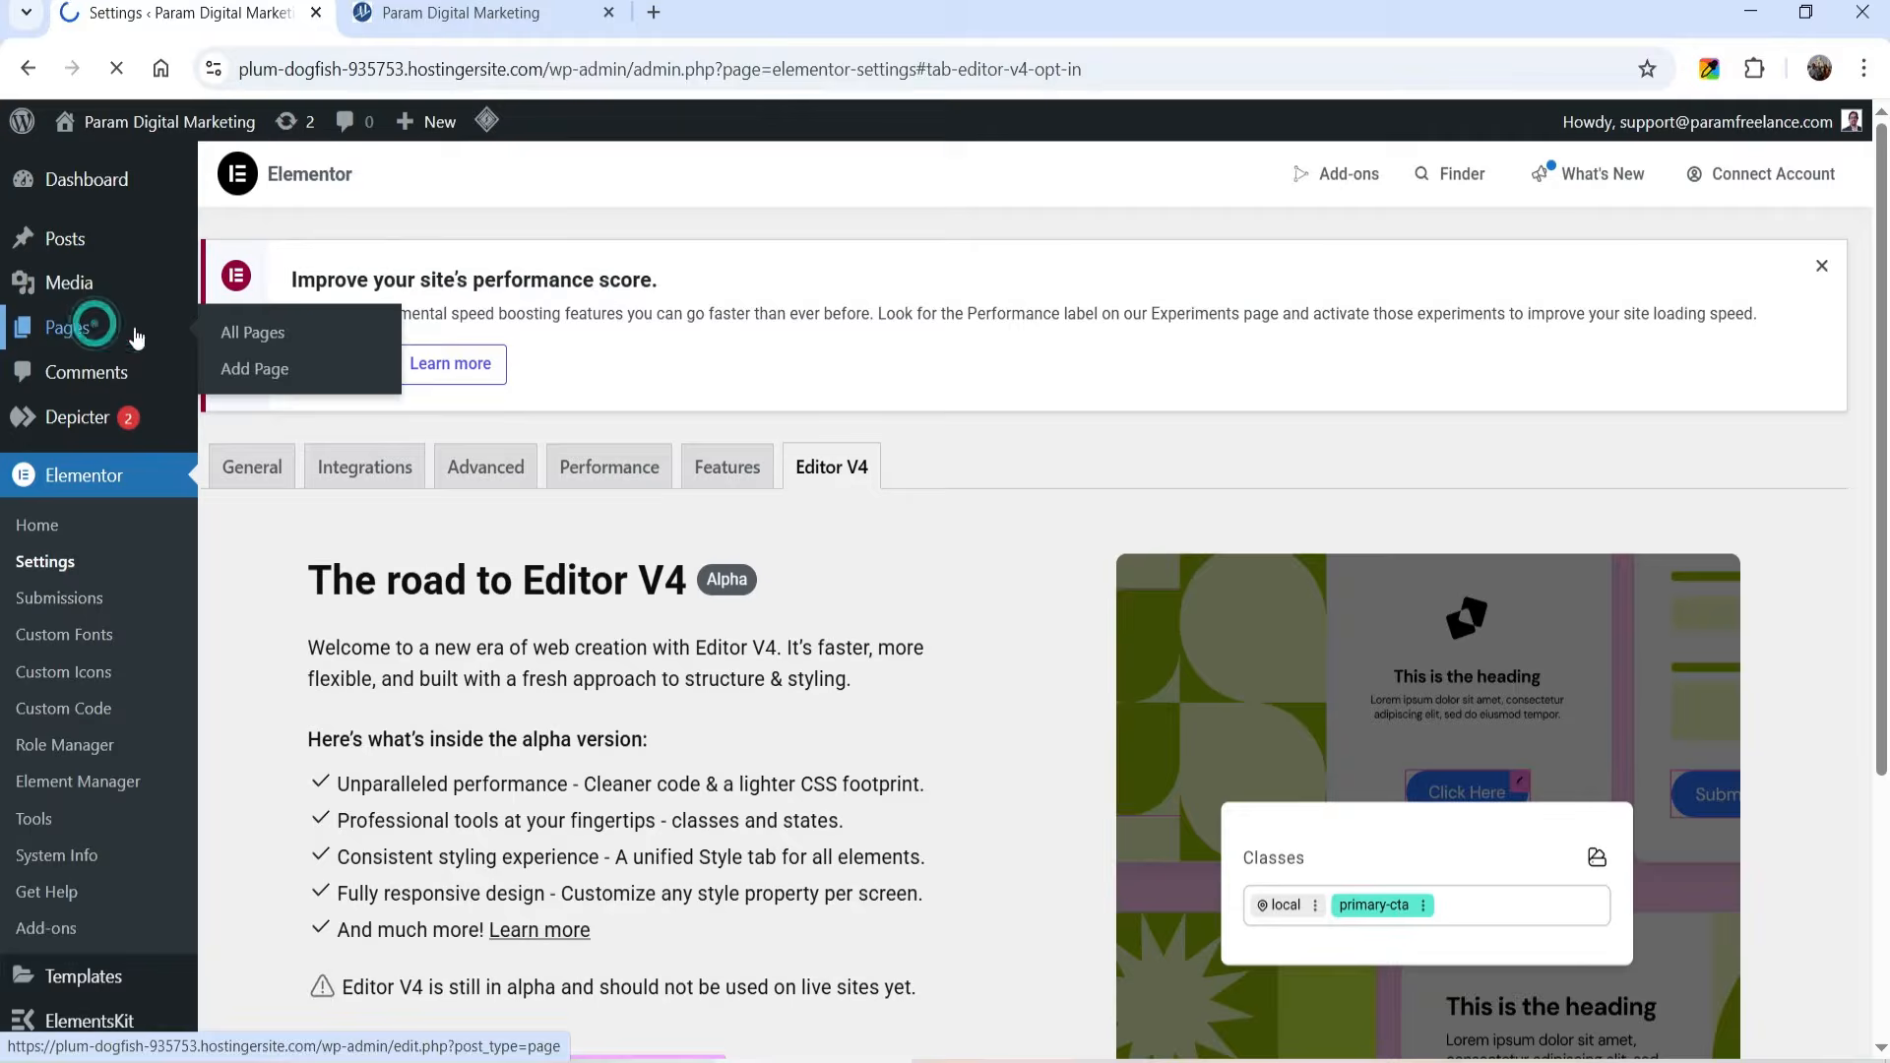
scroll(844, 451, down, 2)
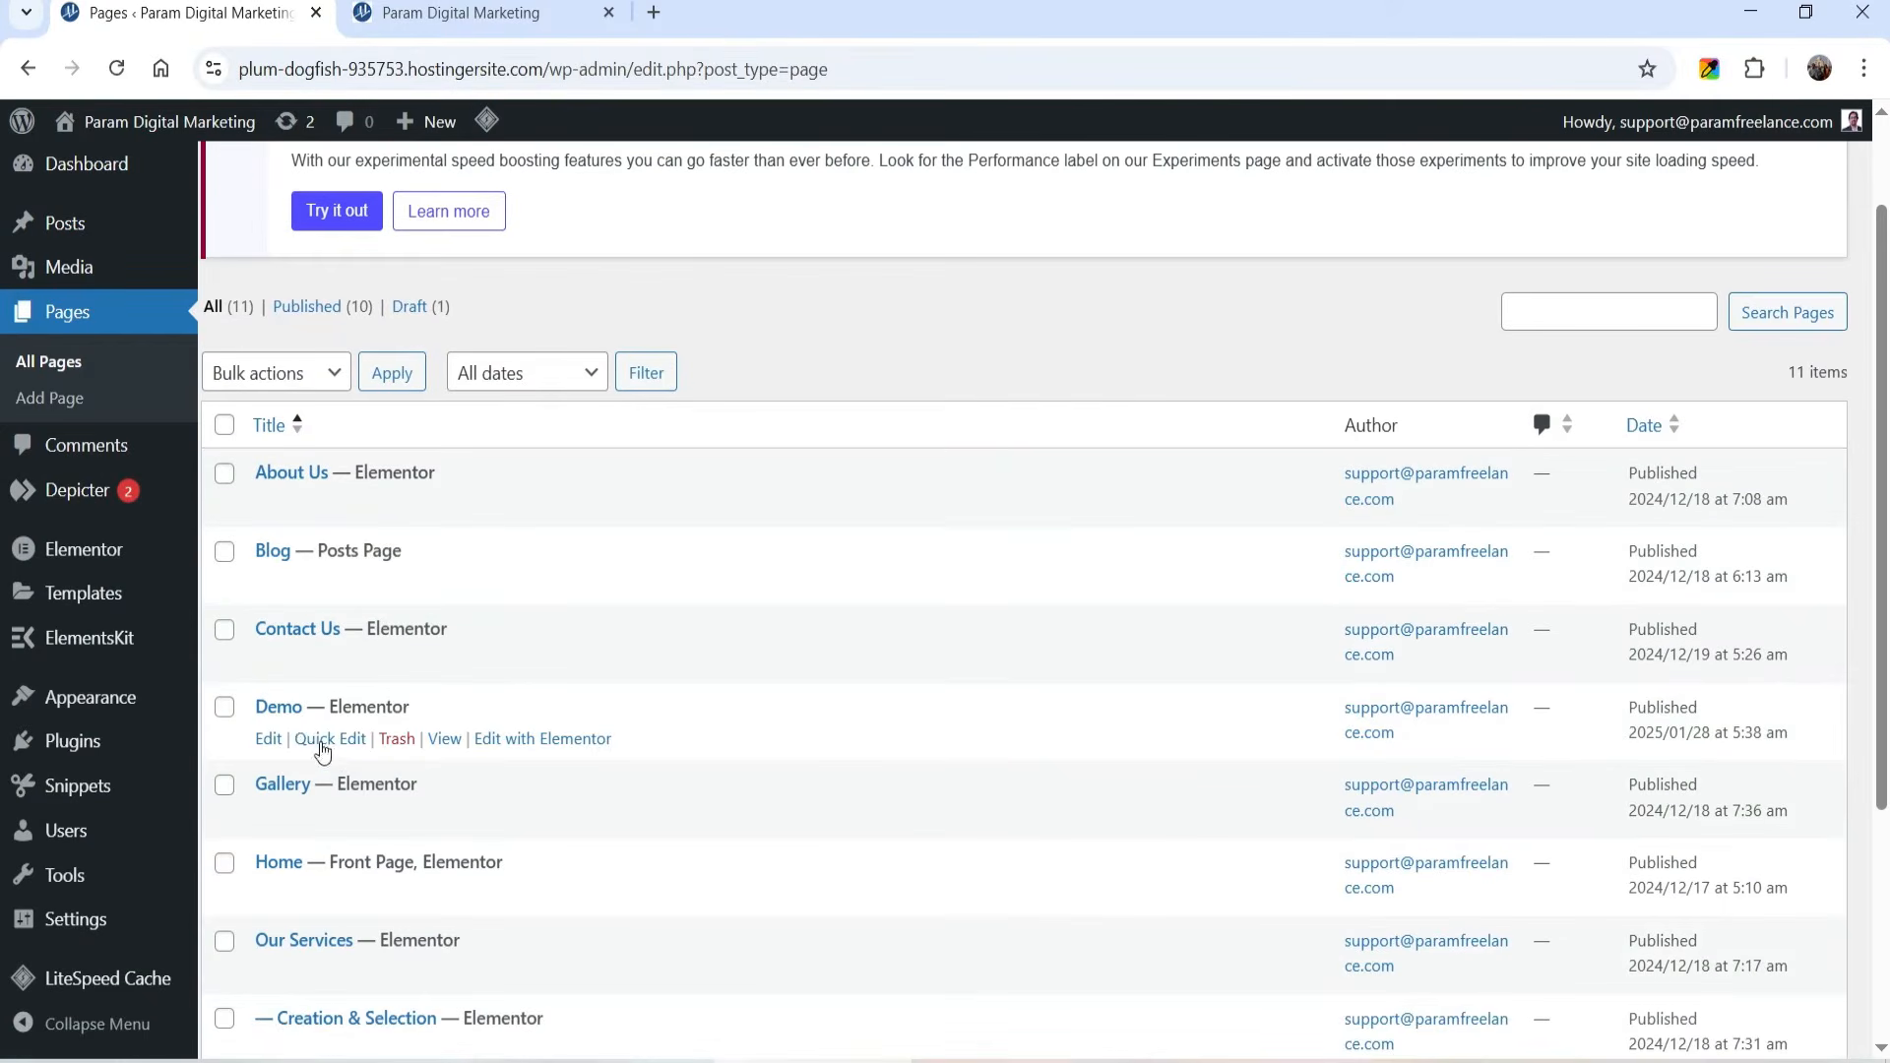
right_click(502, 740)
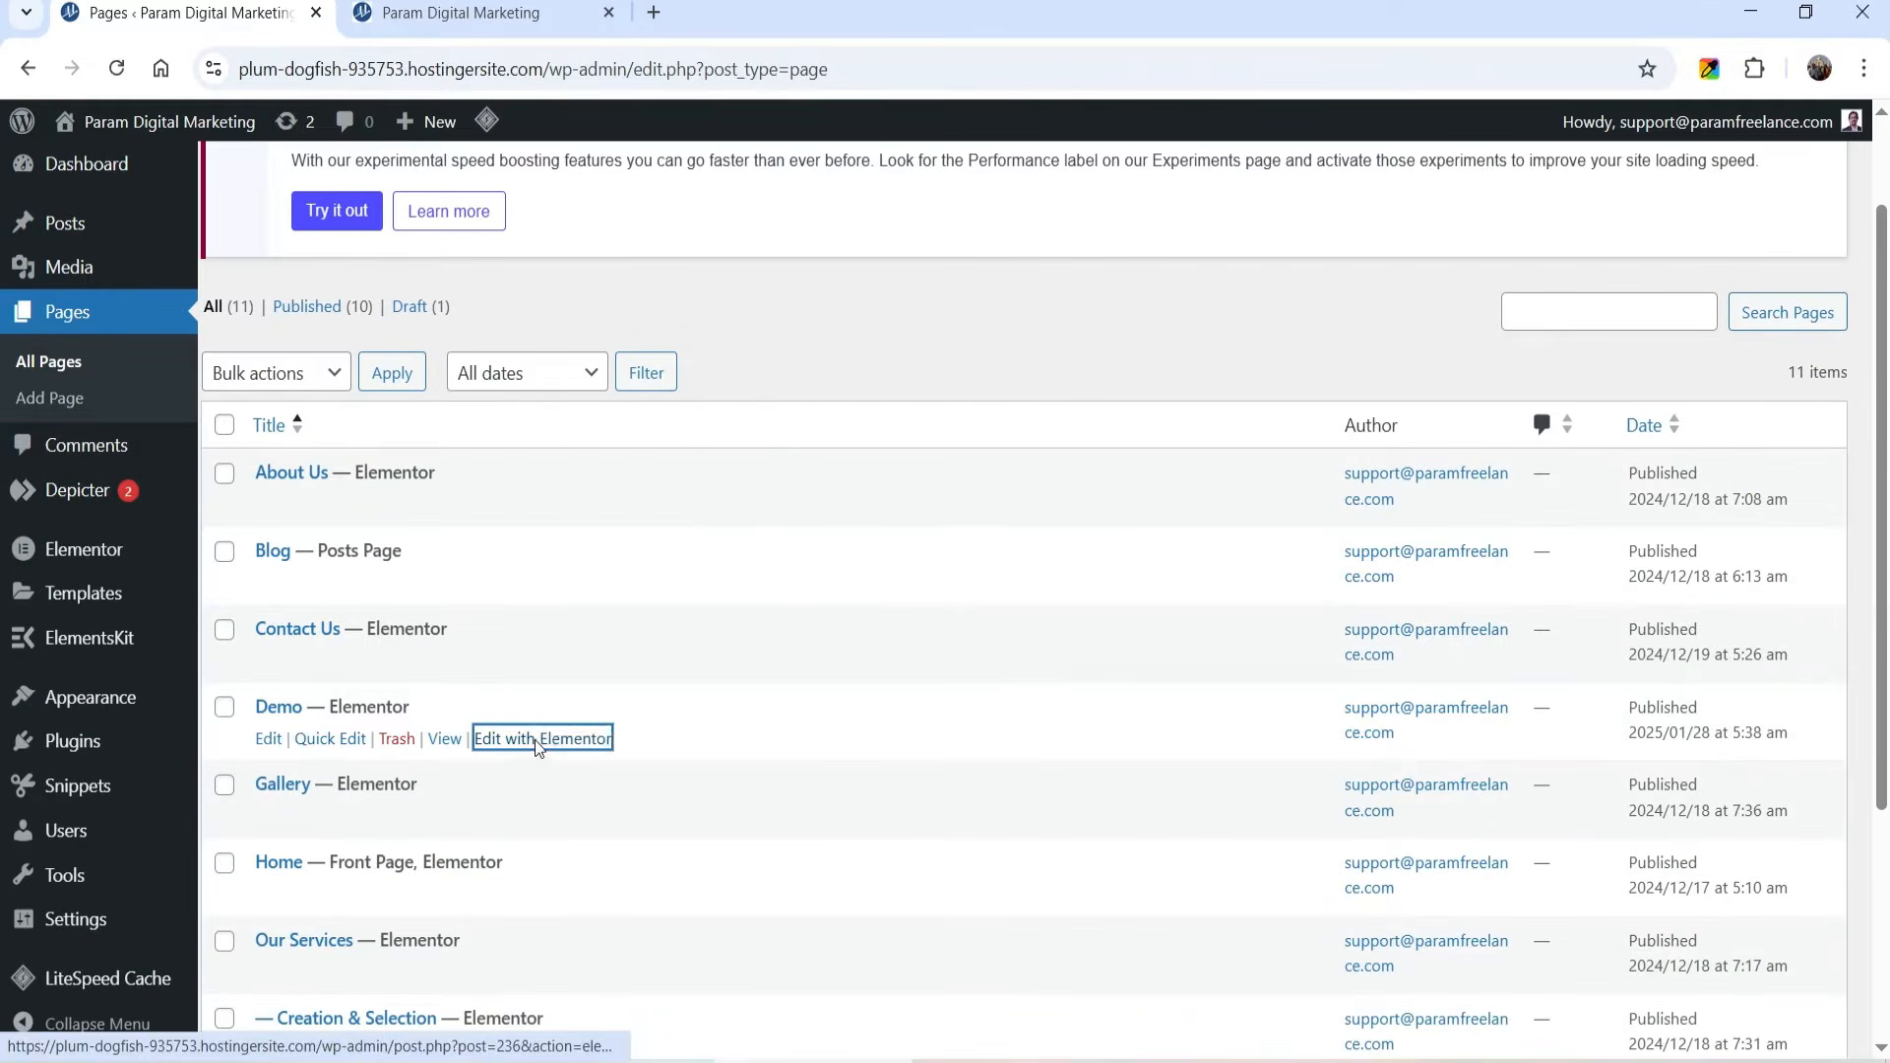
click(666, 382)
click(493, 13)
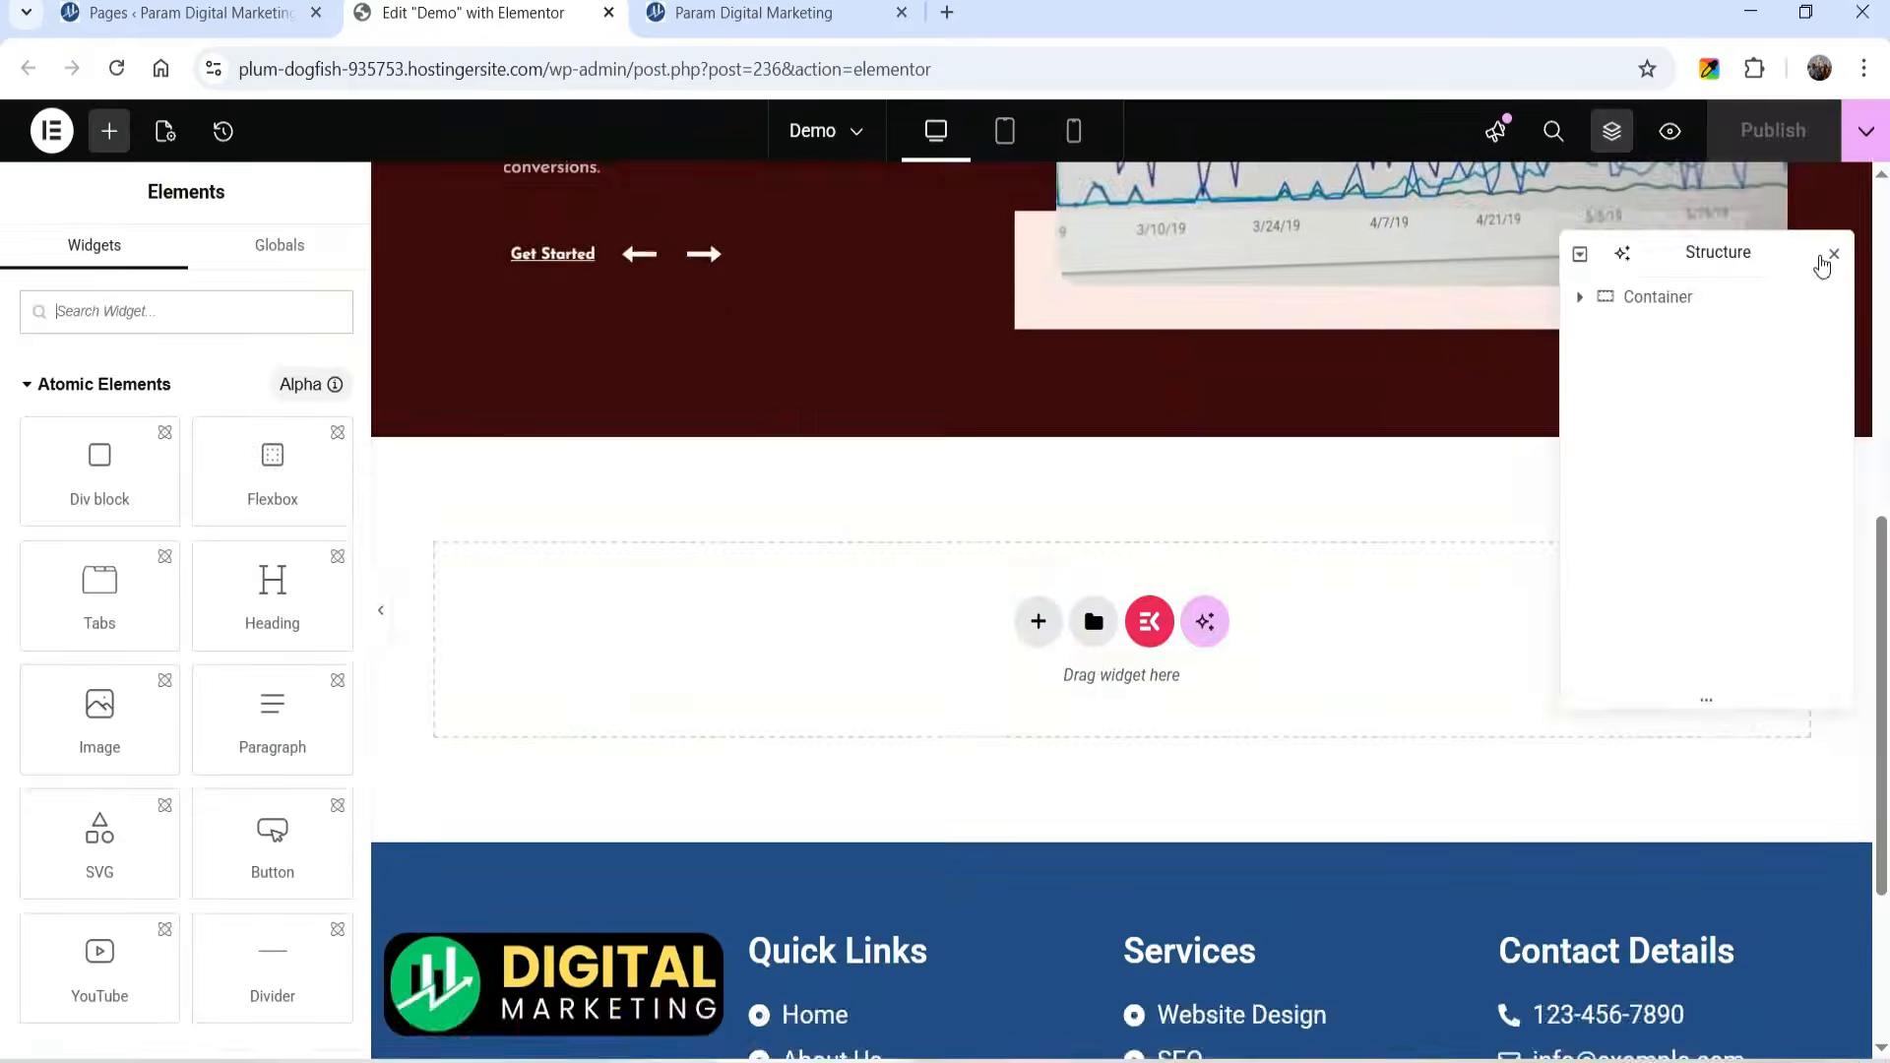
click(1825, 260)
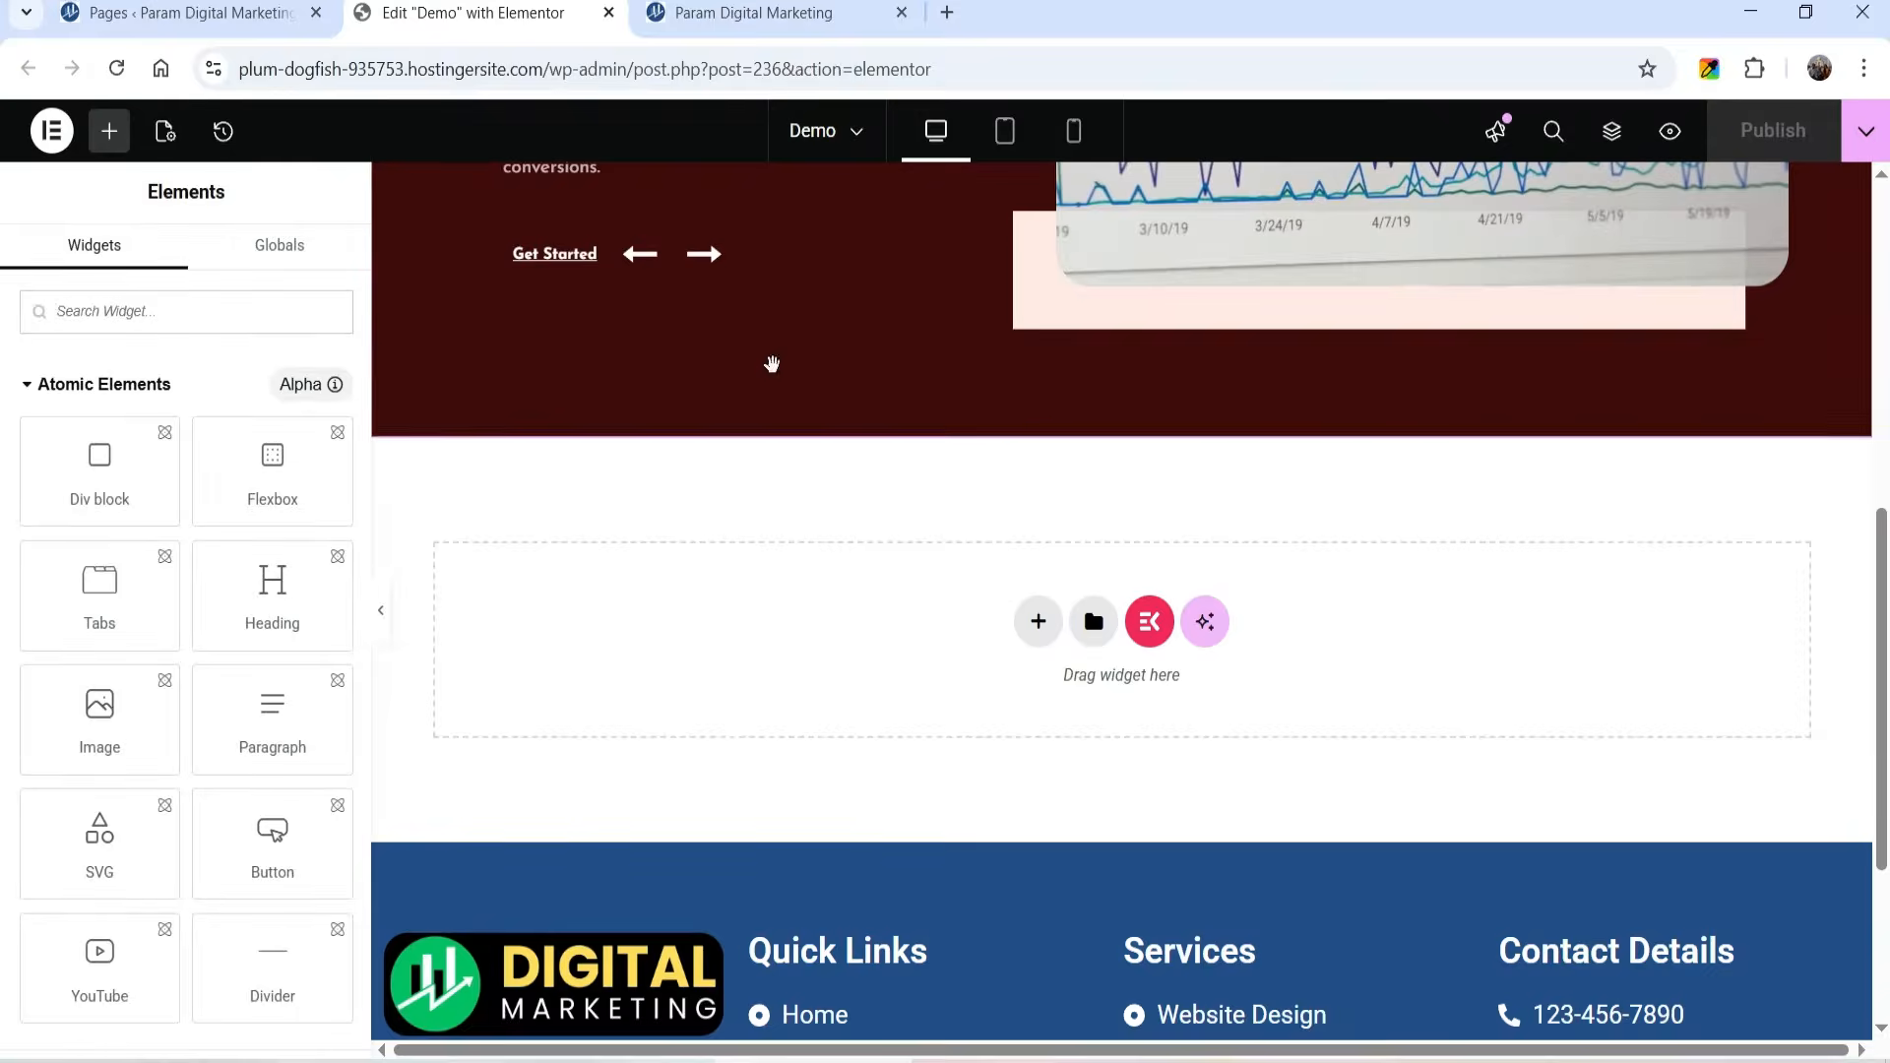
Step: Add a new single-column container with downward direction below the existing dark red section
click(1038, 621)
click(1031, 695)
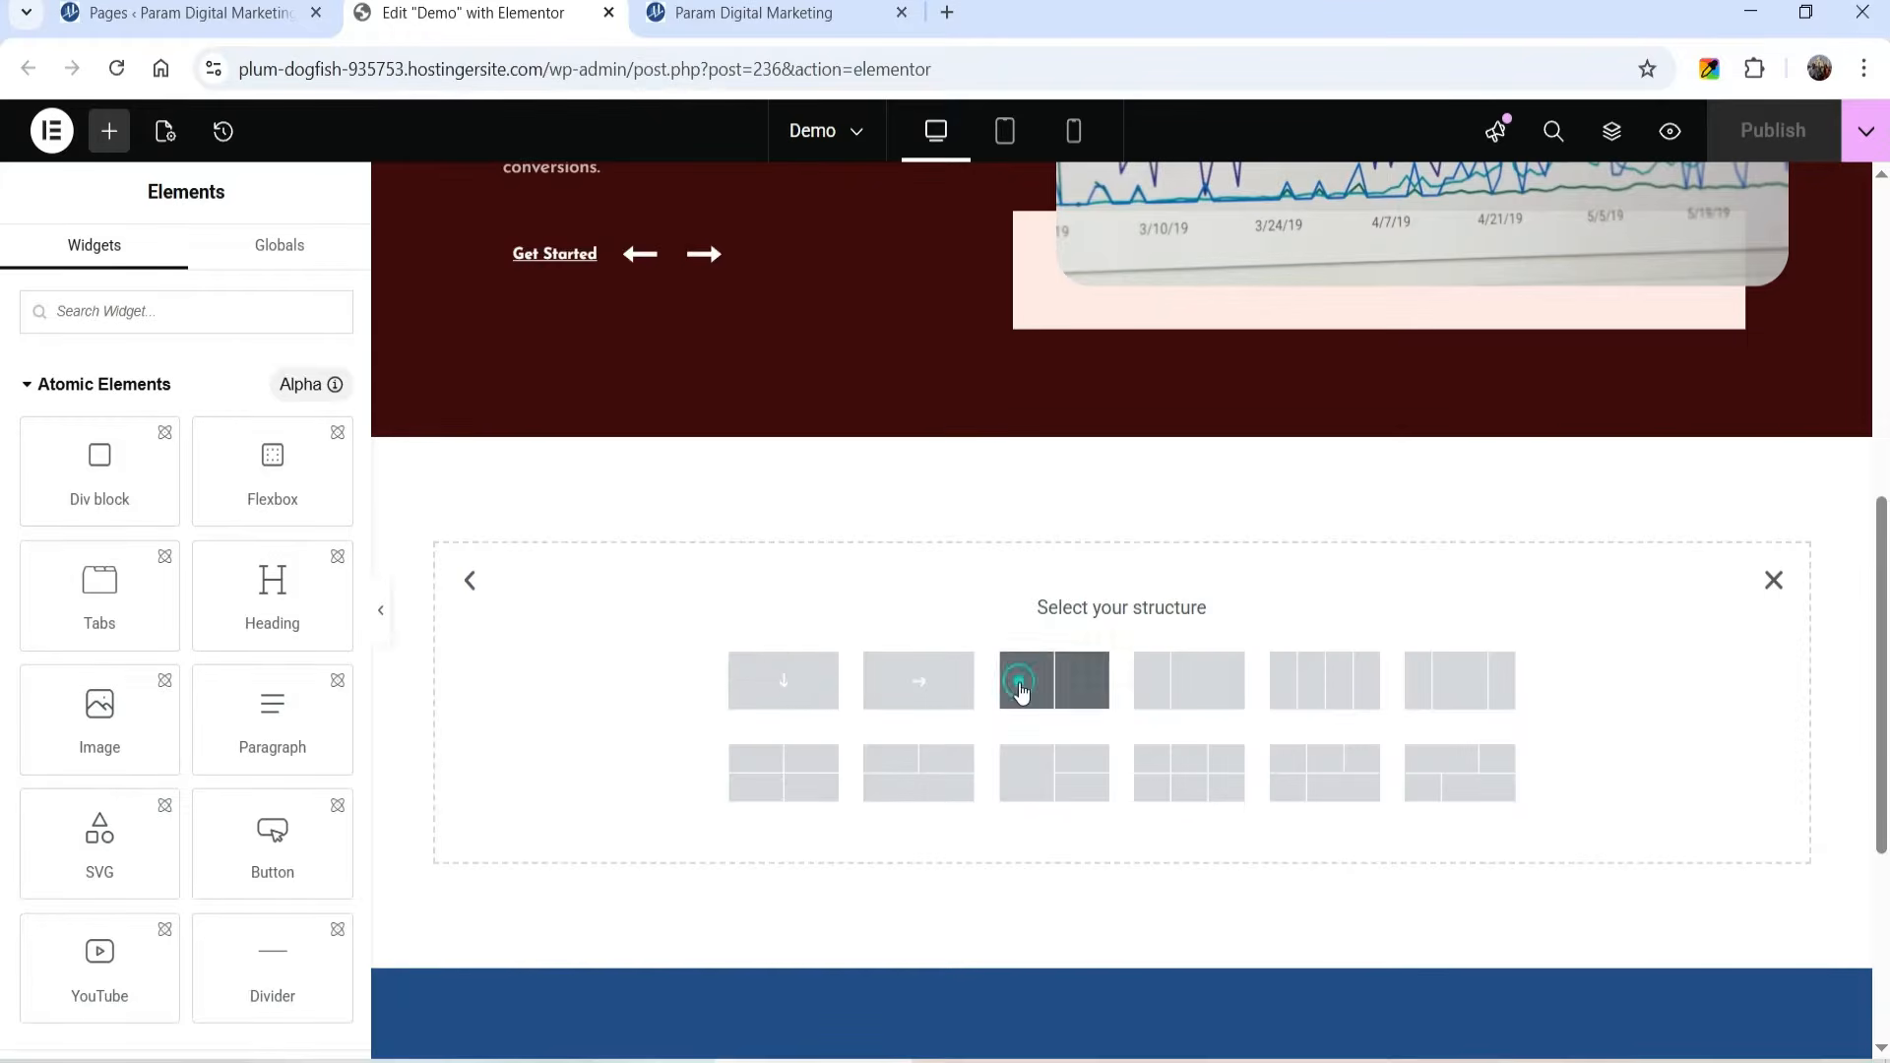
click(814, 695)
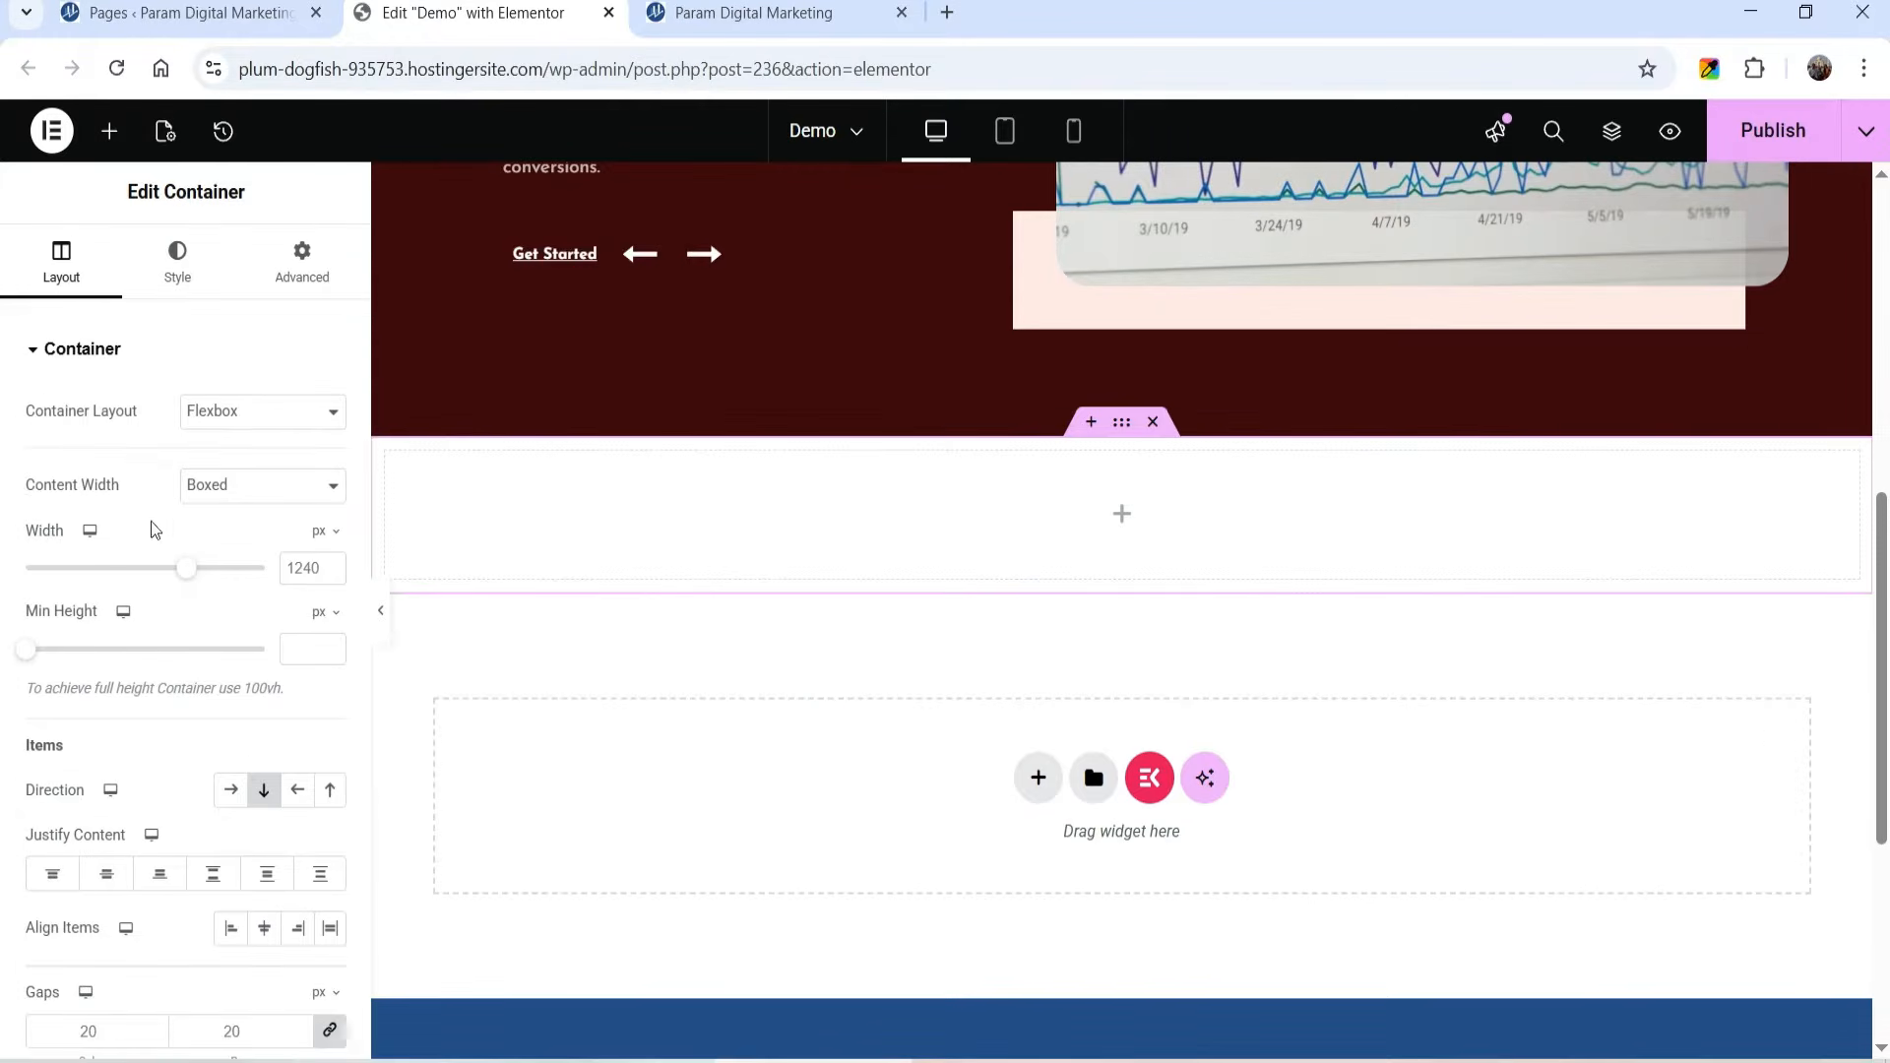
Step: Unlink the new container's padding values and set 50 px at its top and bottom, with 0 at the sides
click(336, 253)
click(332, 543)
click(54, 542)
text(50)
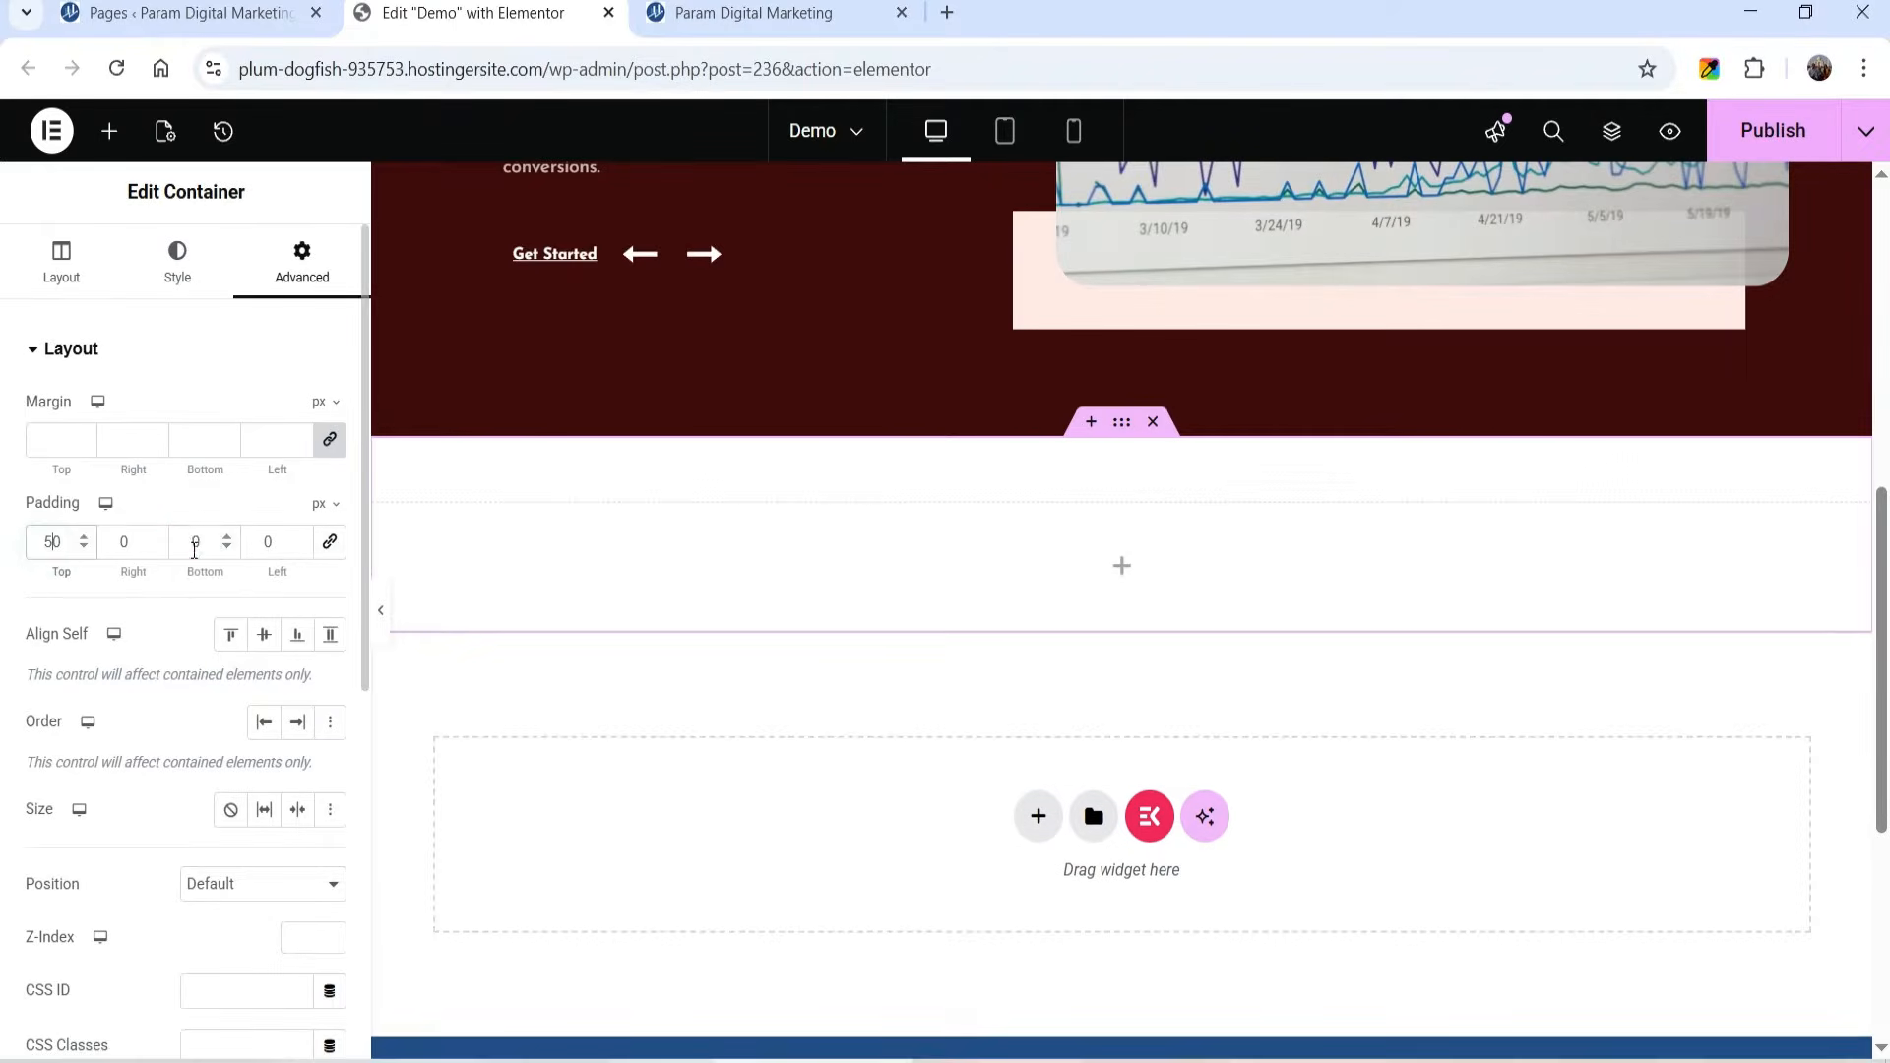
Step: Insert the atomic Tabs element into the new container
click(1118, 580)
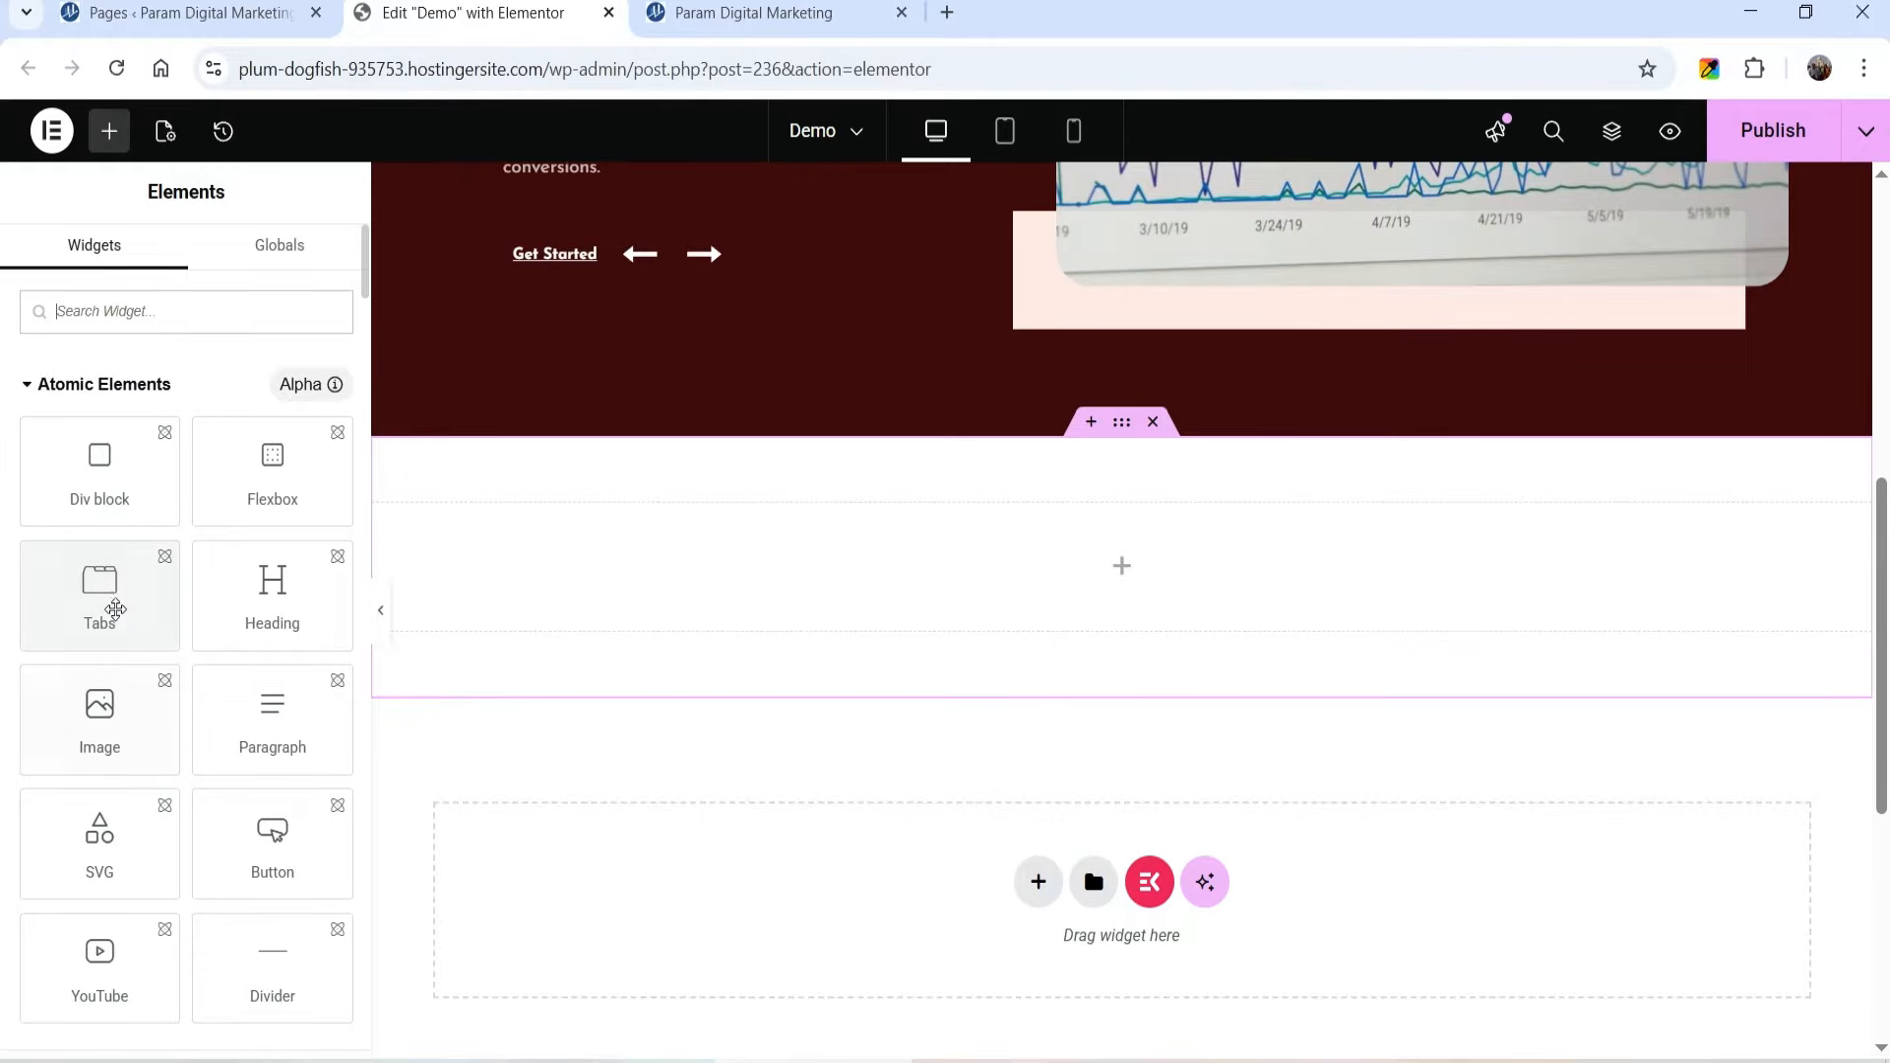
drag(99, 595, 1013, 604)
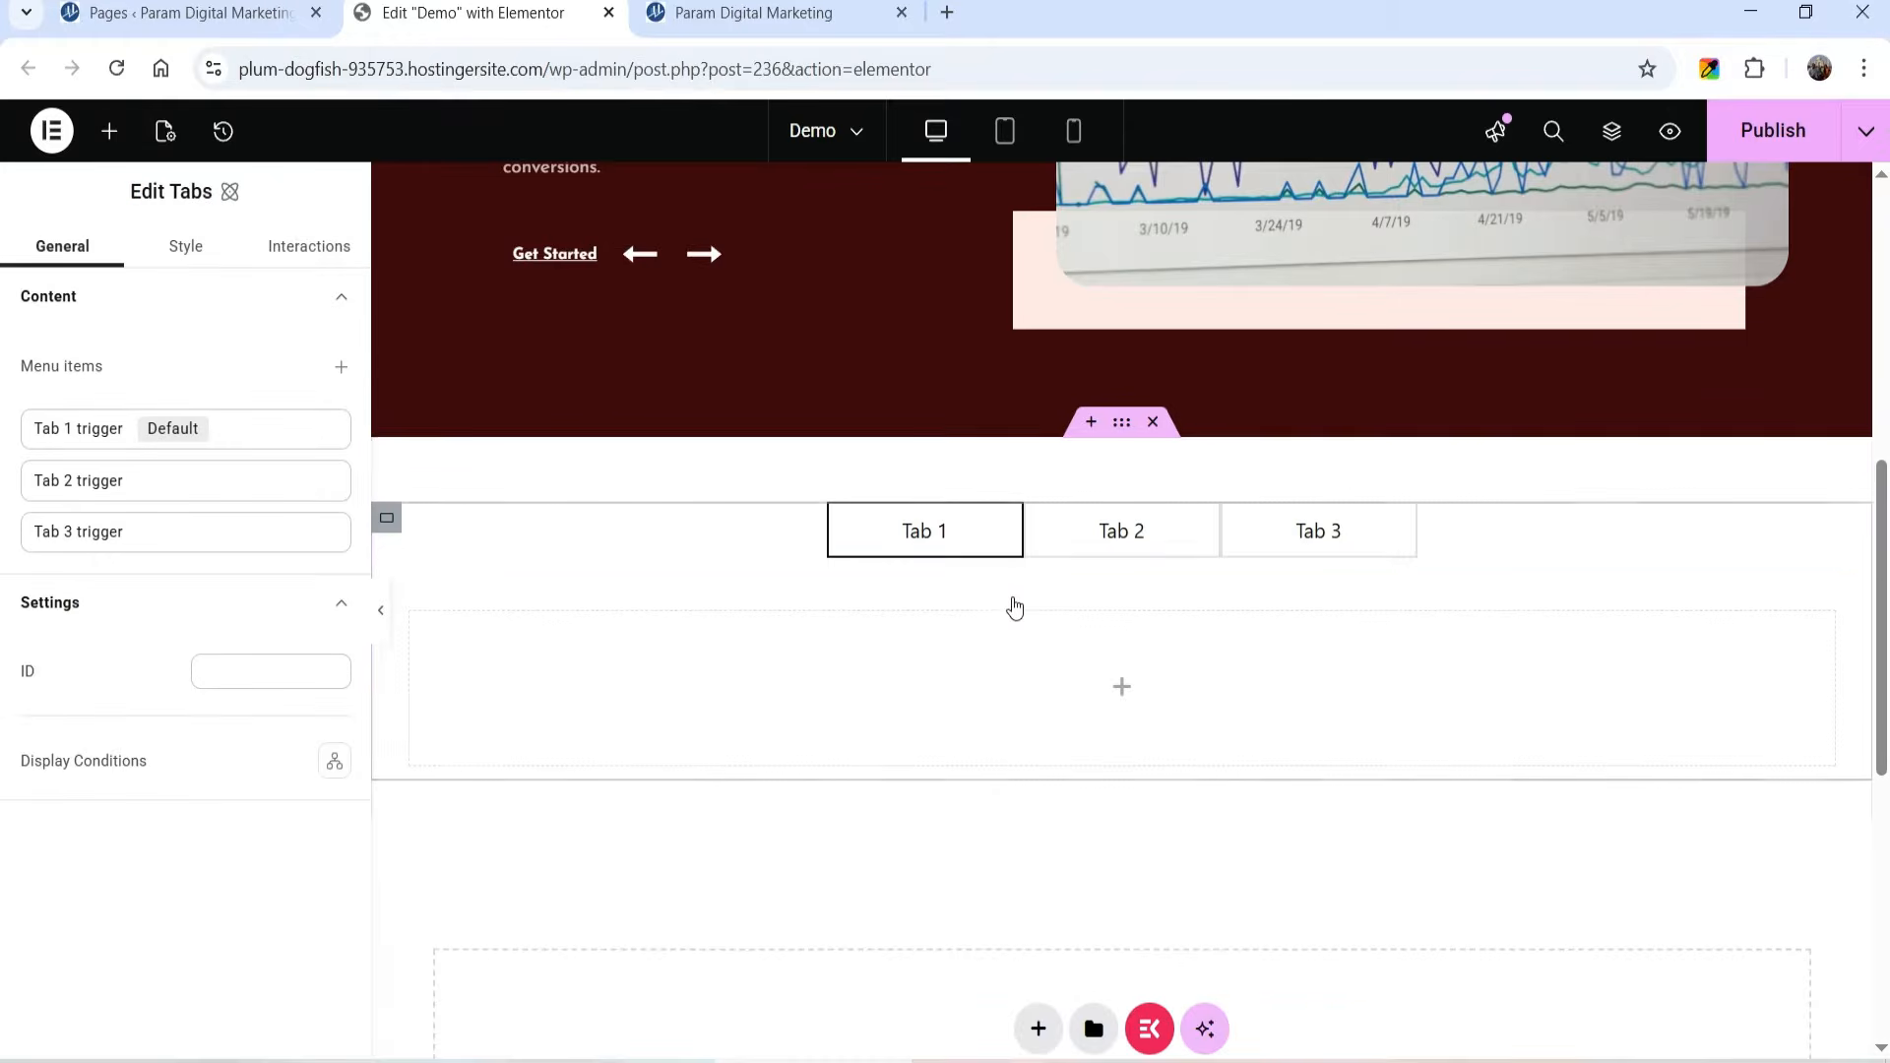
Step: Browse the available atomic, layout and basic widgets, and reselect the Tabs element
click(109, 130)
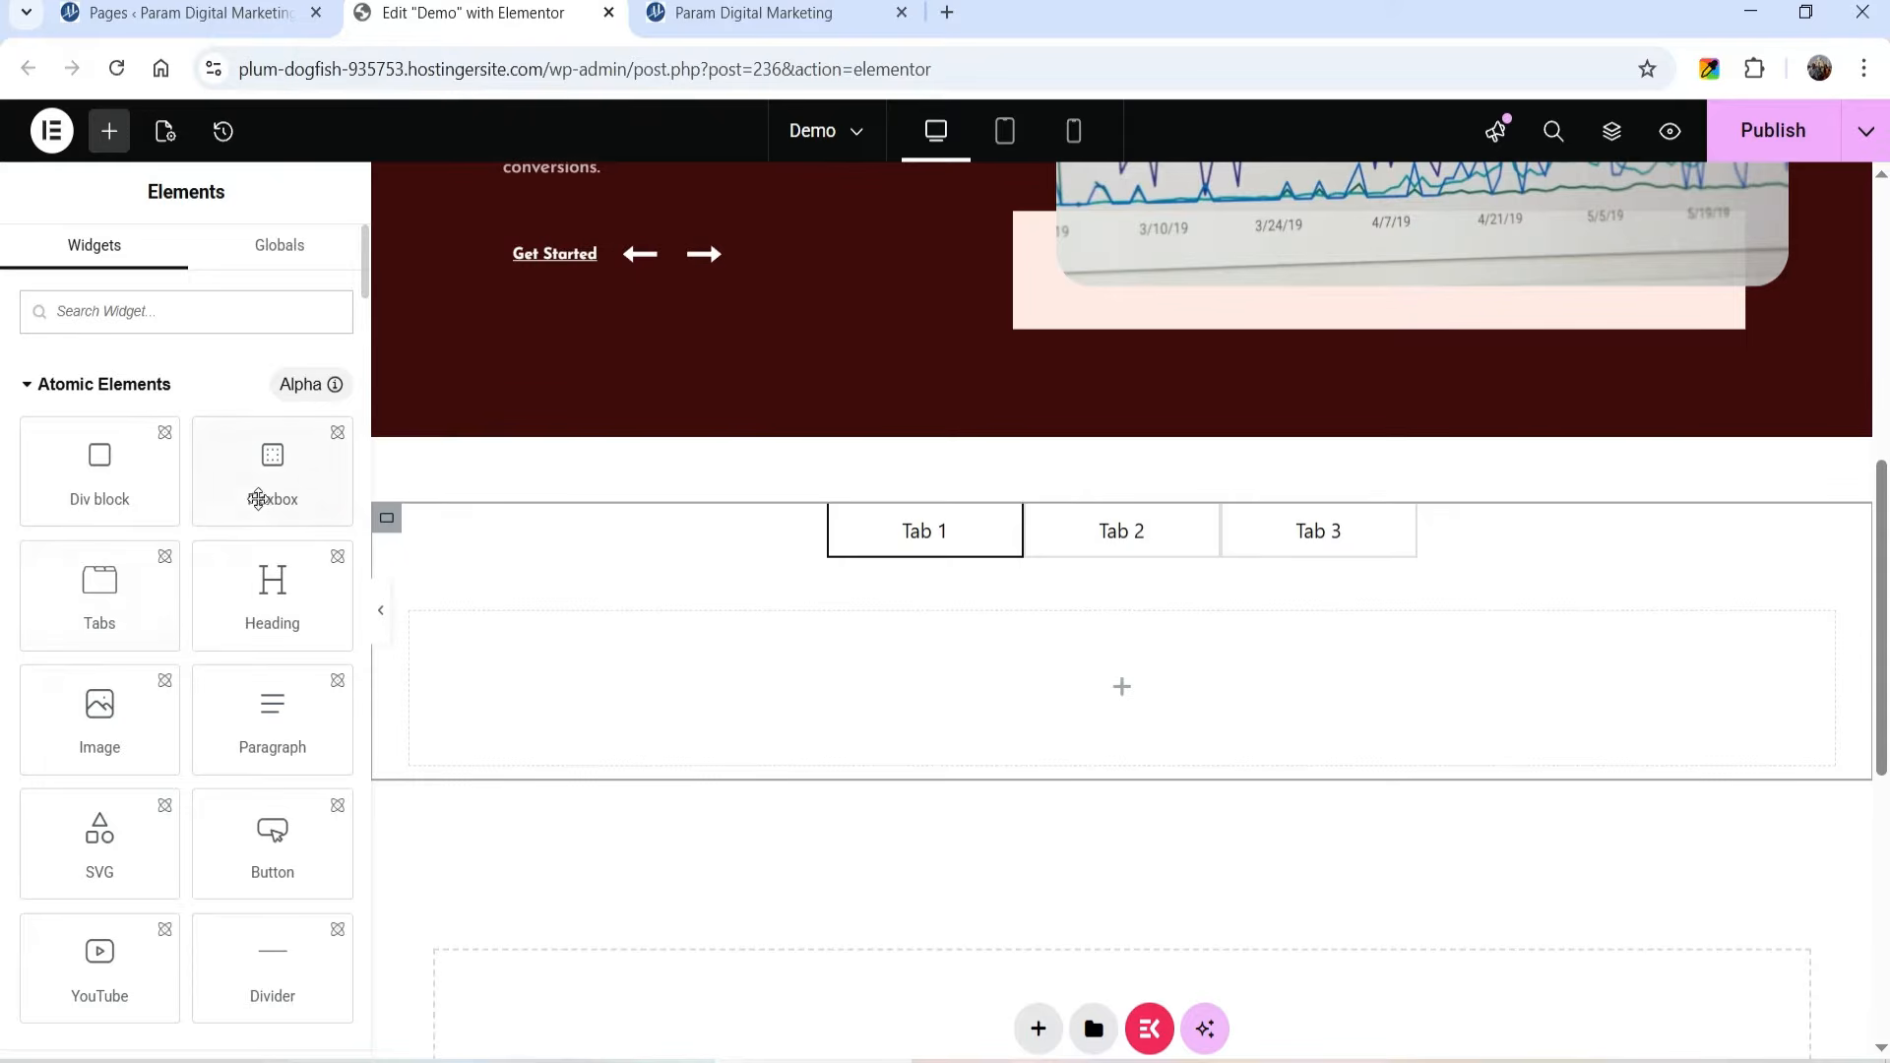
scroll(59, 669, down, 3)
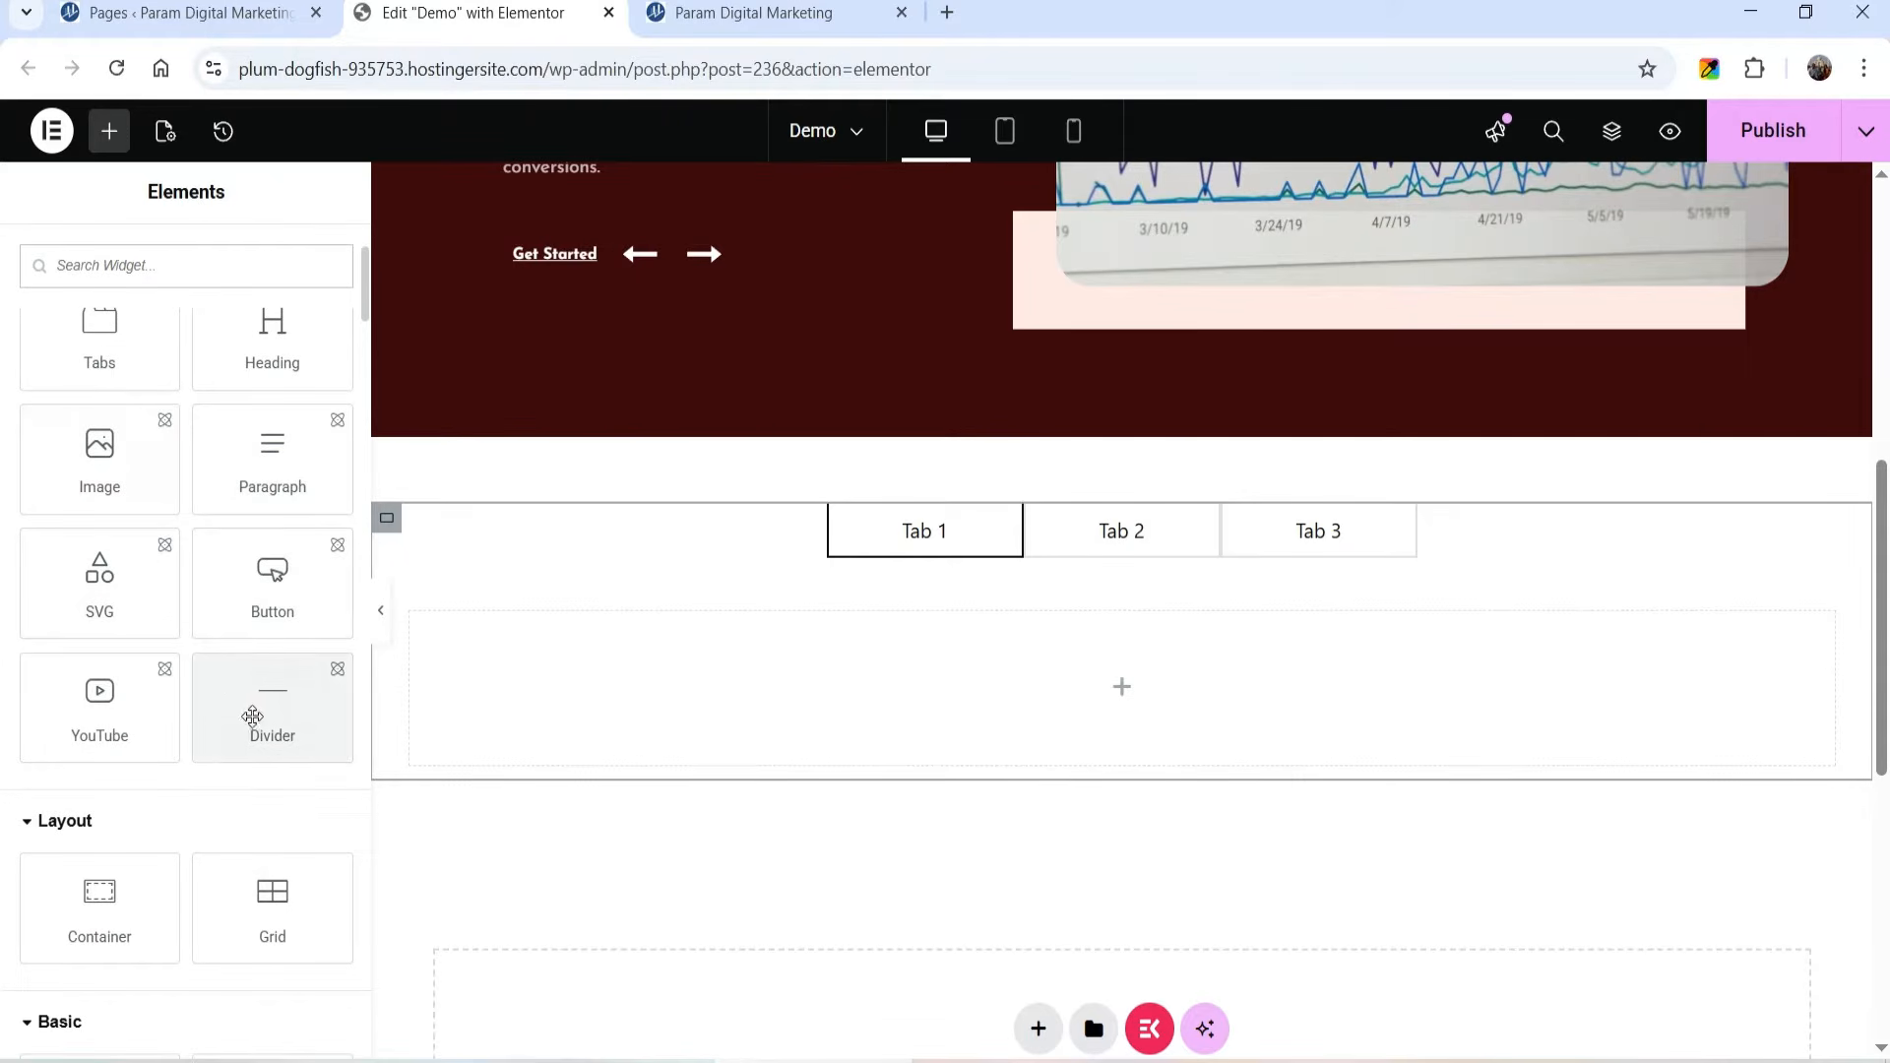
scroll(247, 719, down, 3)
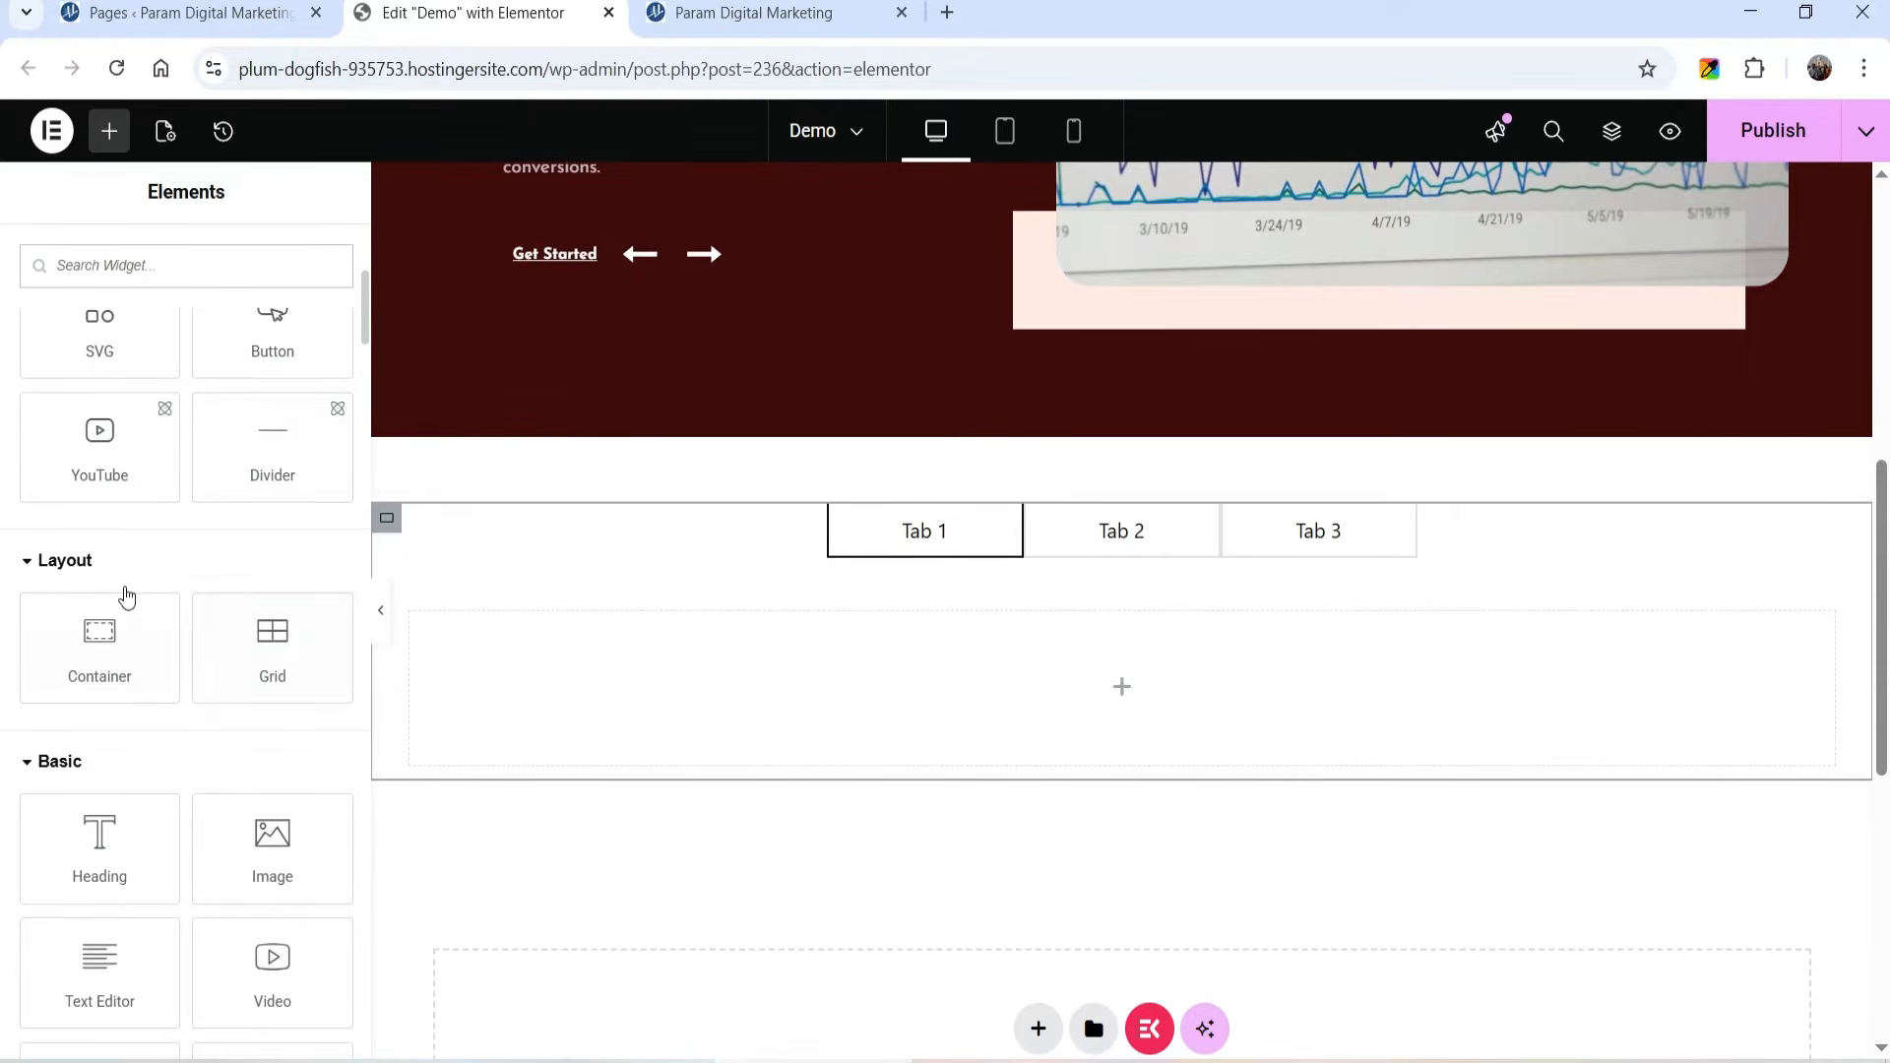
scroll(118, 689, down, 8)
scroll(175, 693, up, 4)
scroll(175, 692, up, 5)
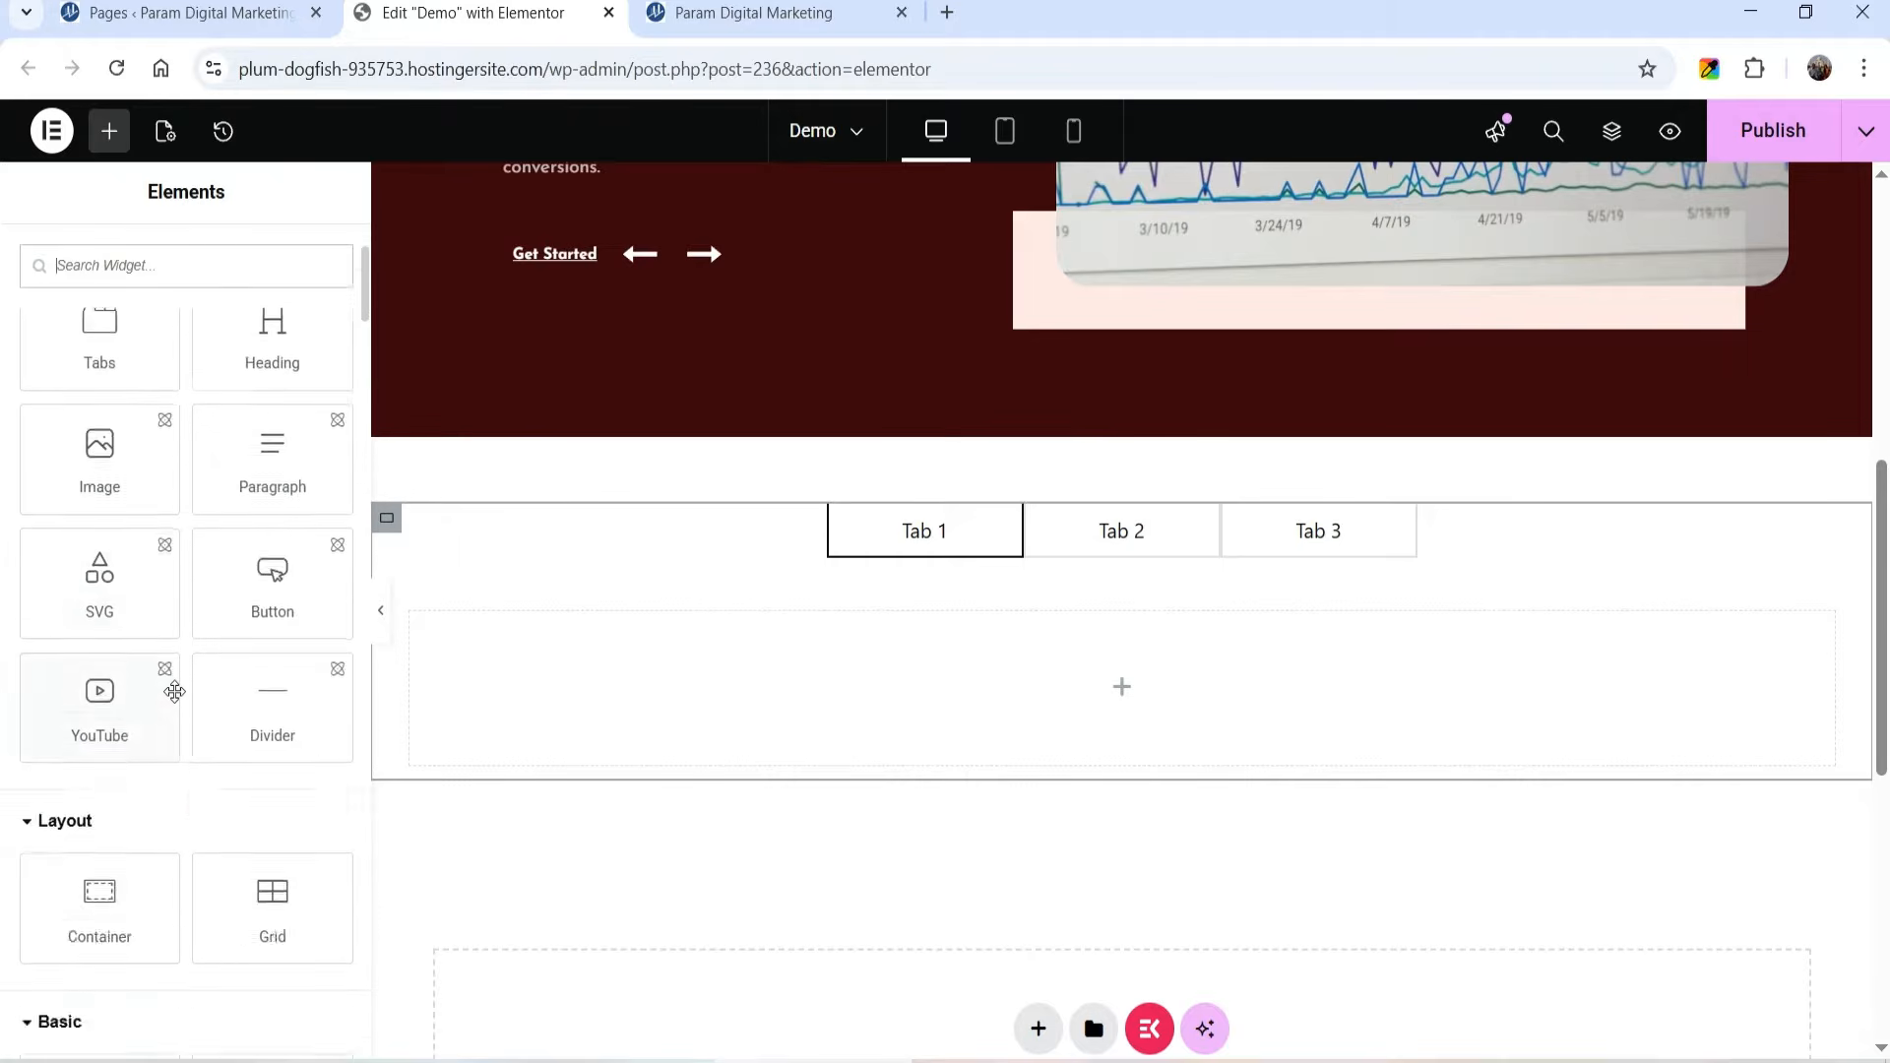
click(386, 517)
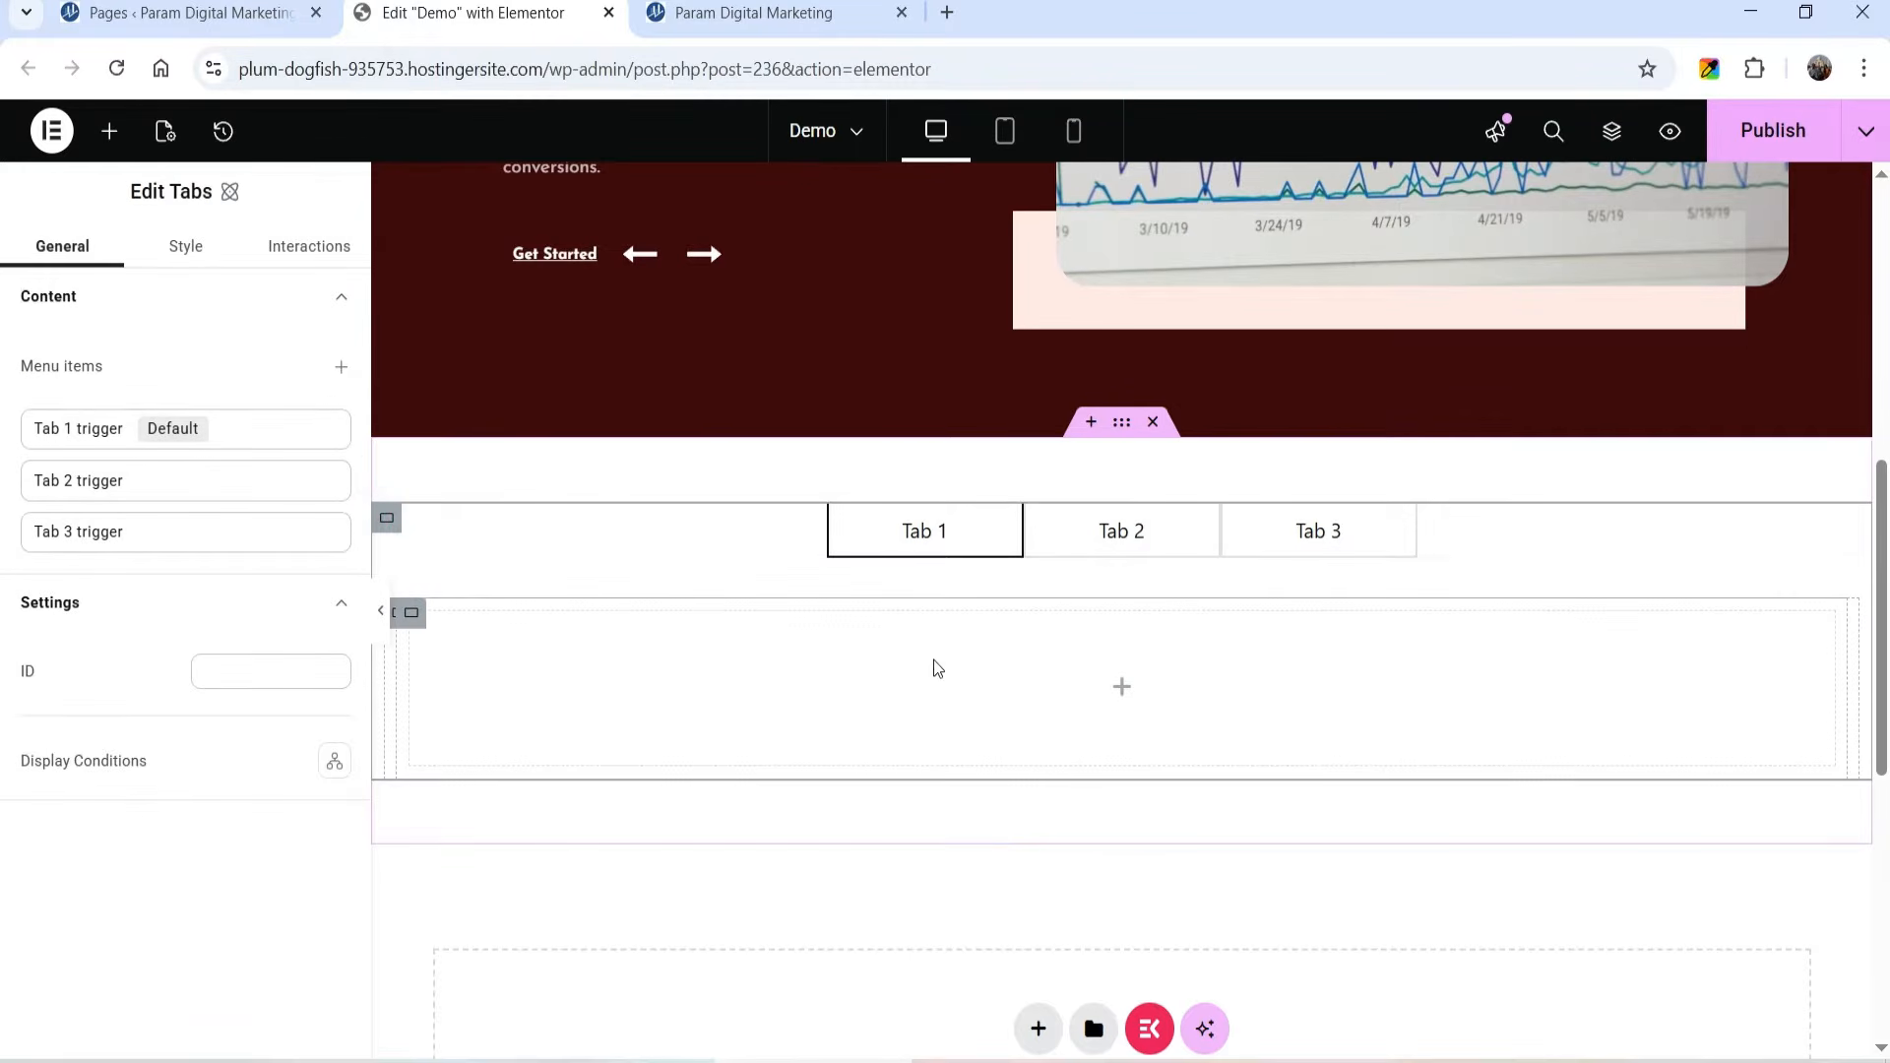
Step: Show the page structure and expand the Tabs element down to the triggers of its tabs menu
click(1612, 150)
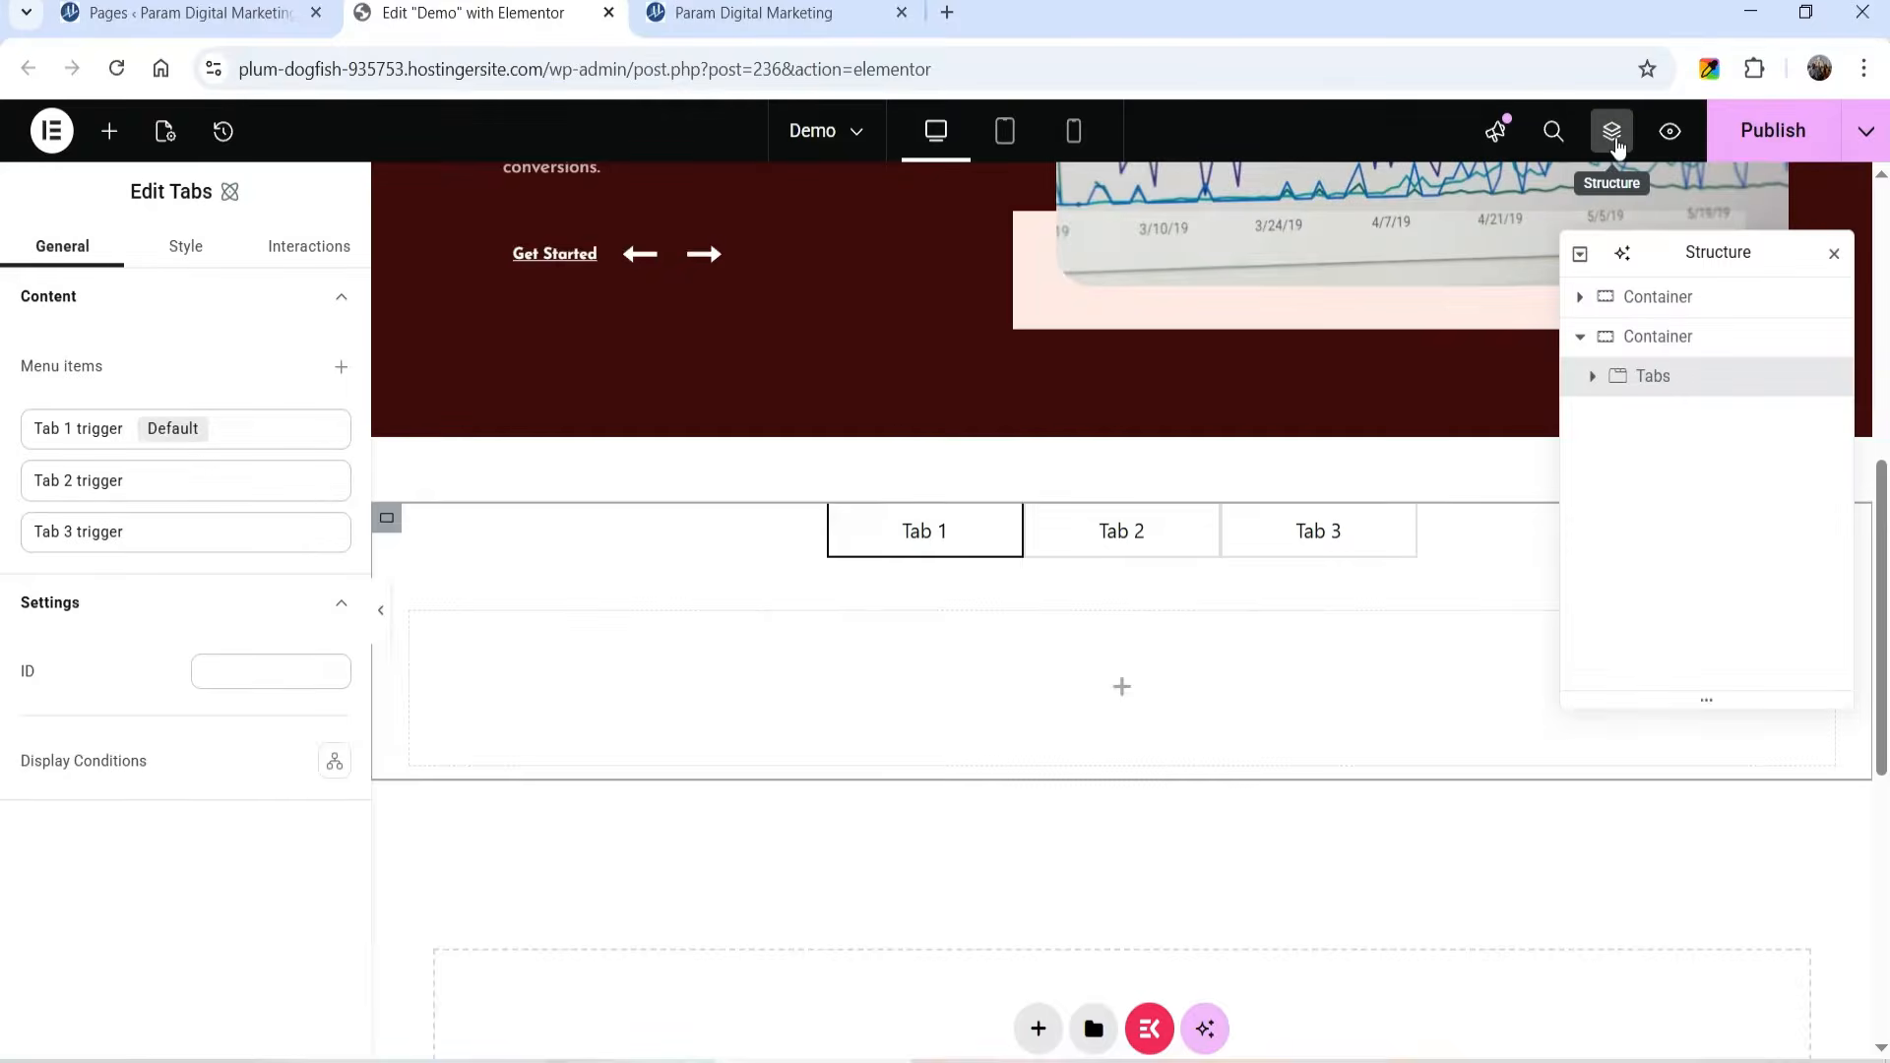
click(1631, 337)
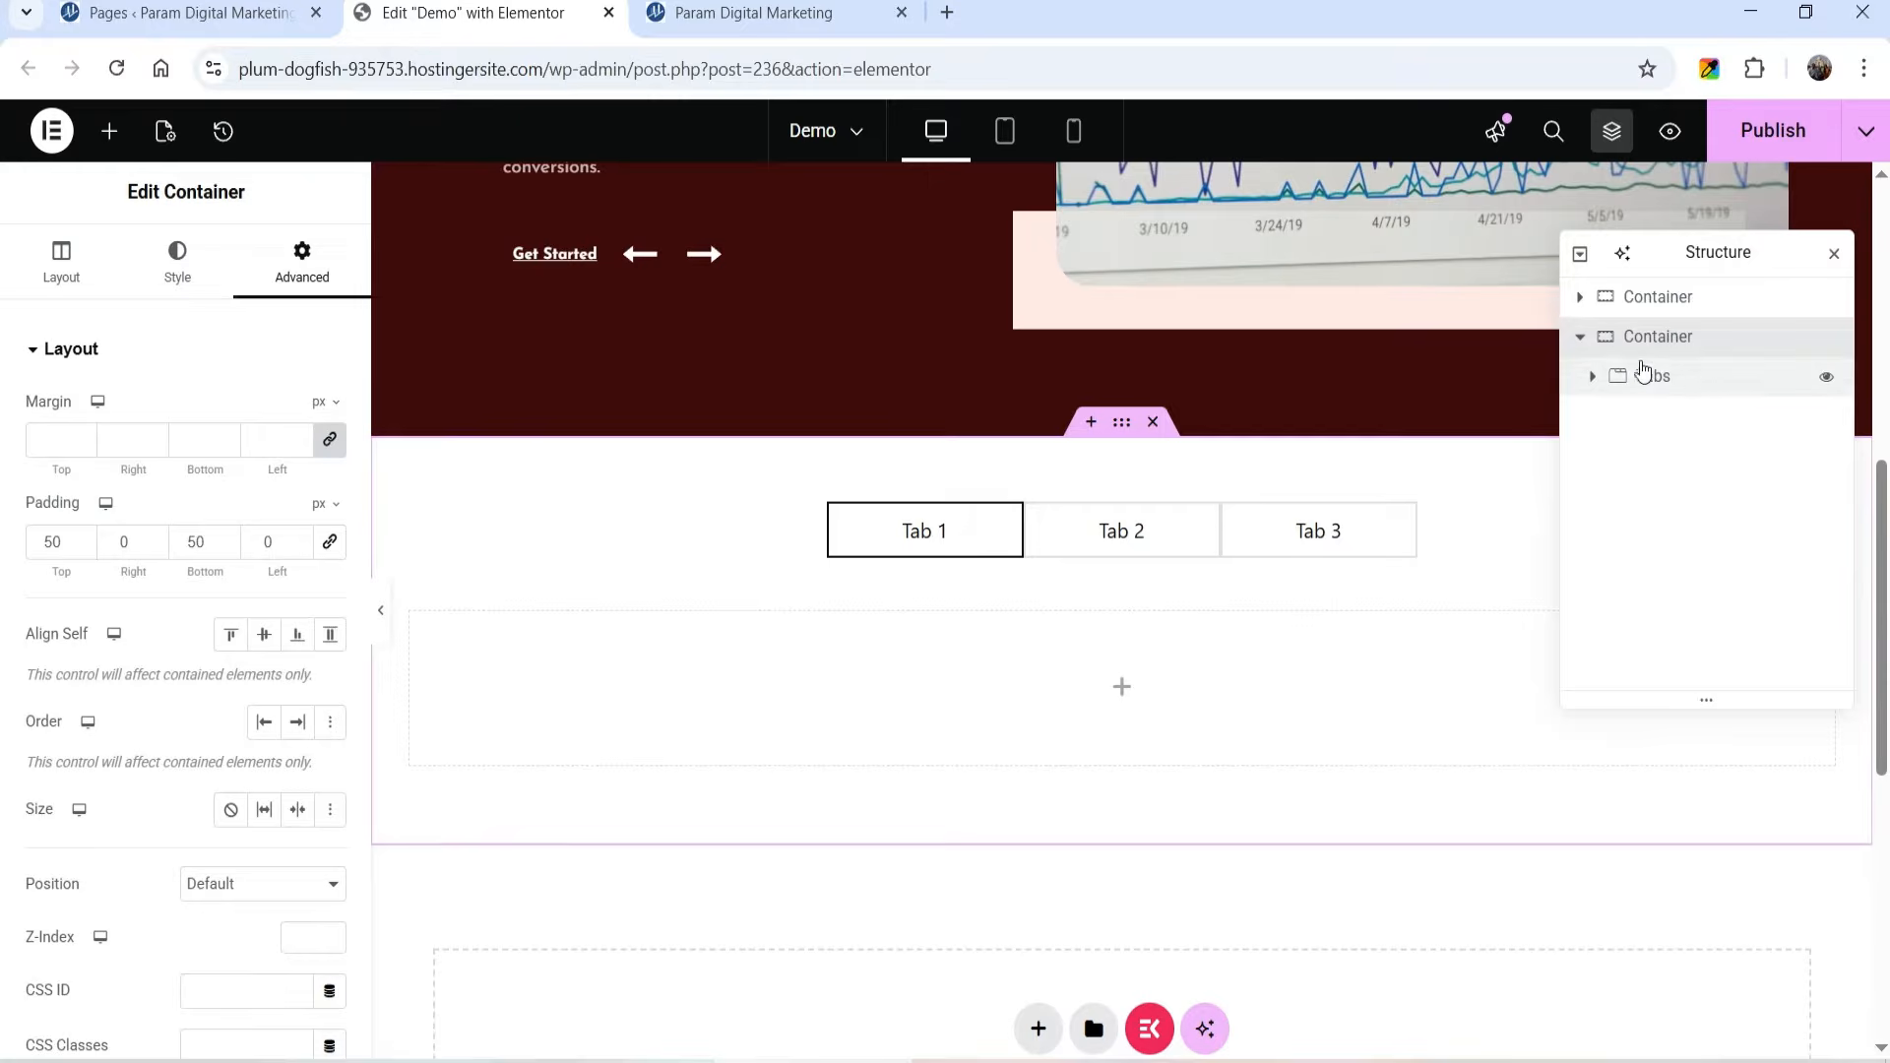
click(1693, 387)
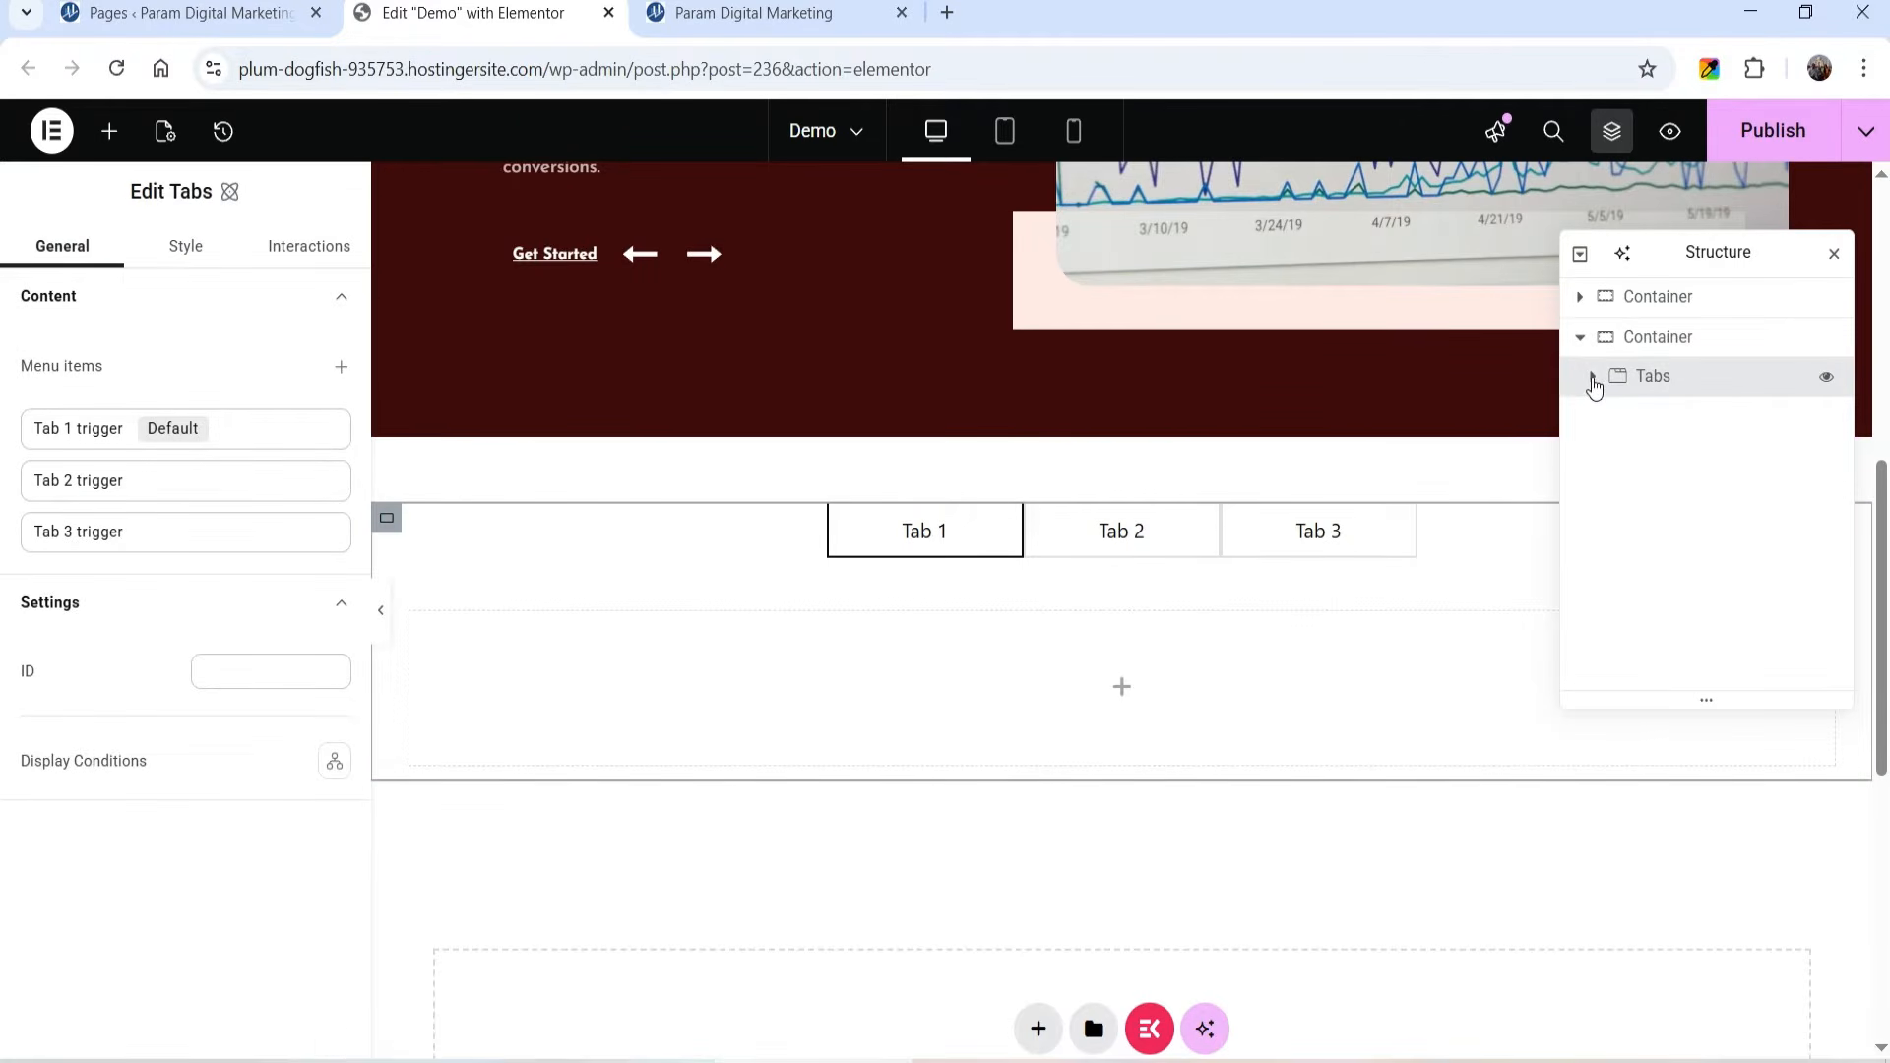
click(1593, 380)
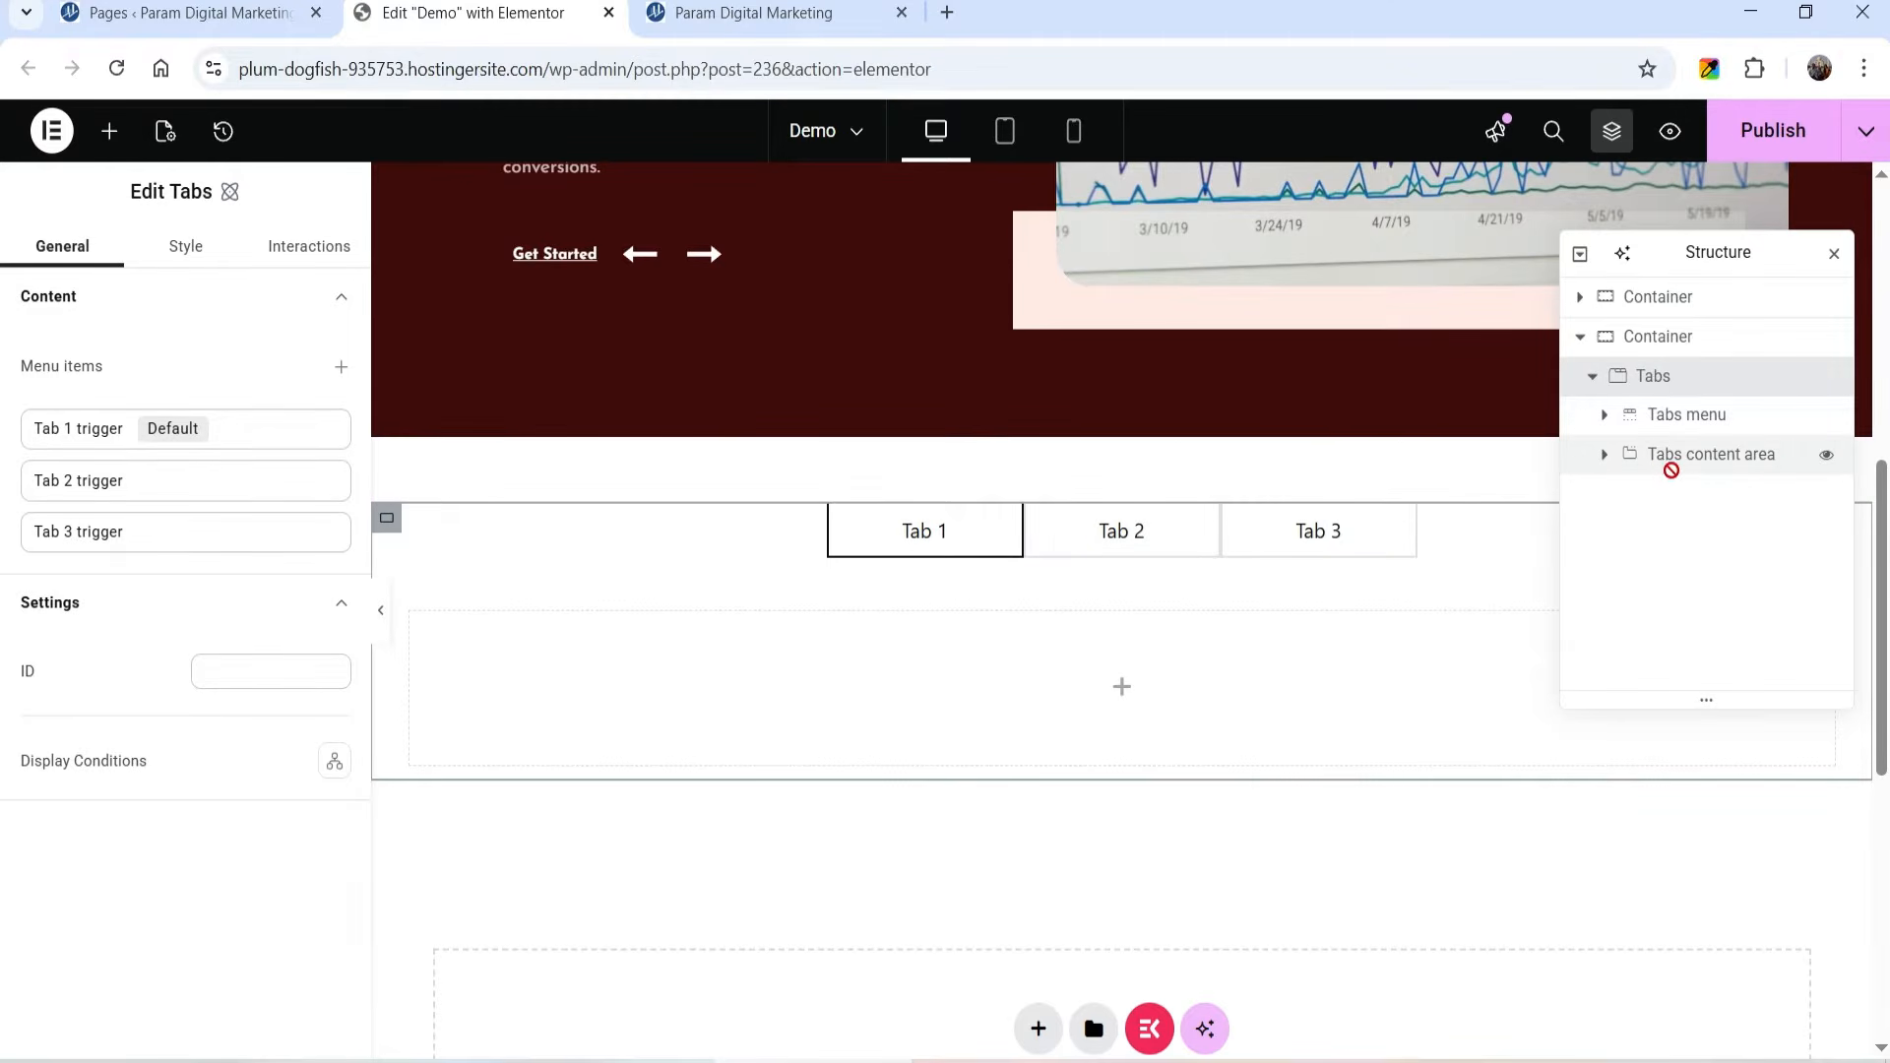
click(1666, 414)
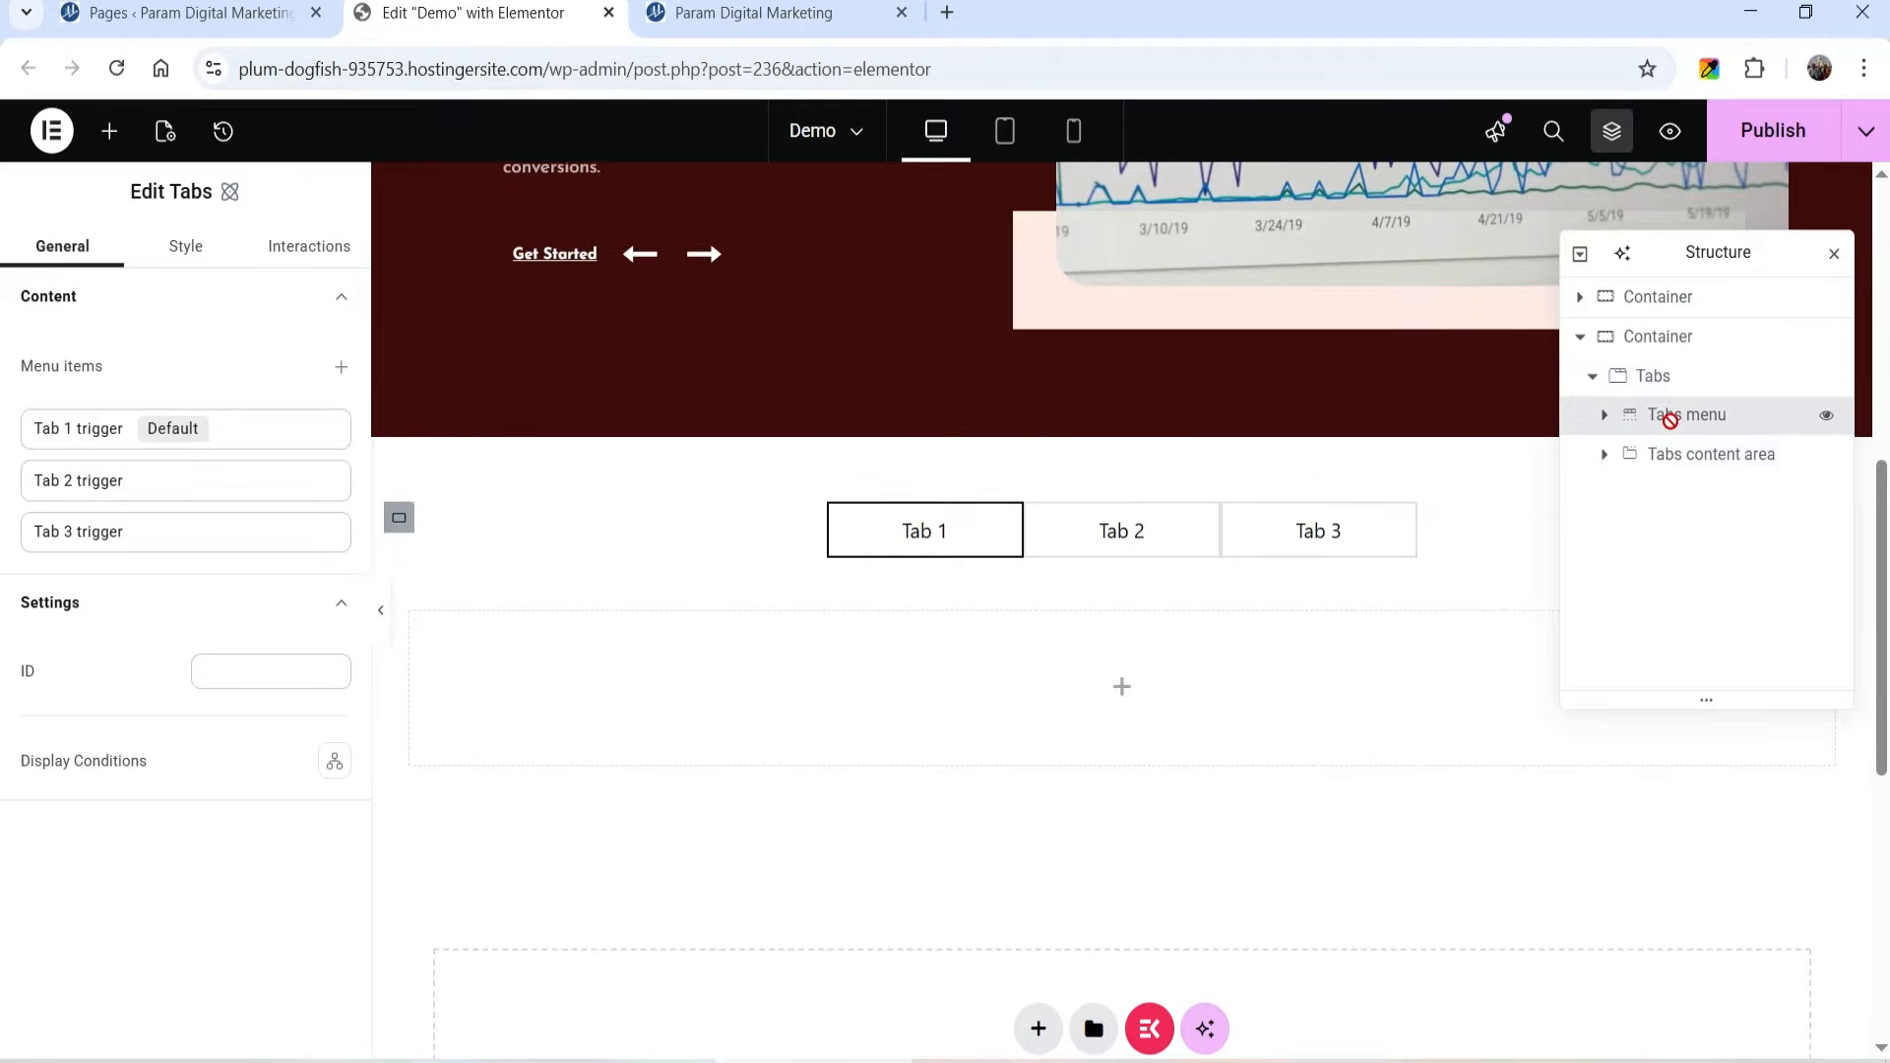
click(1607, 414)
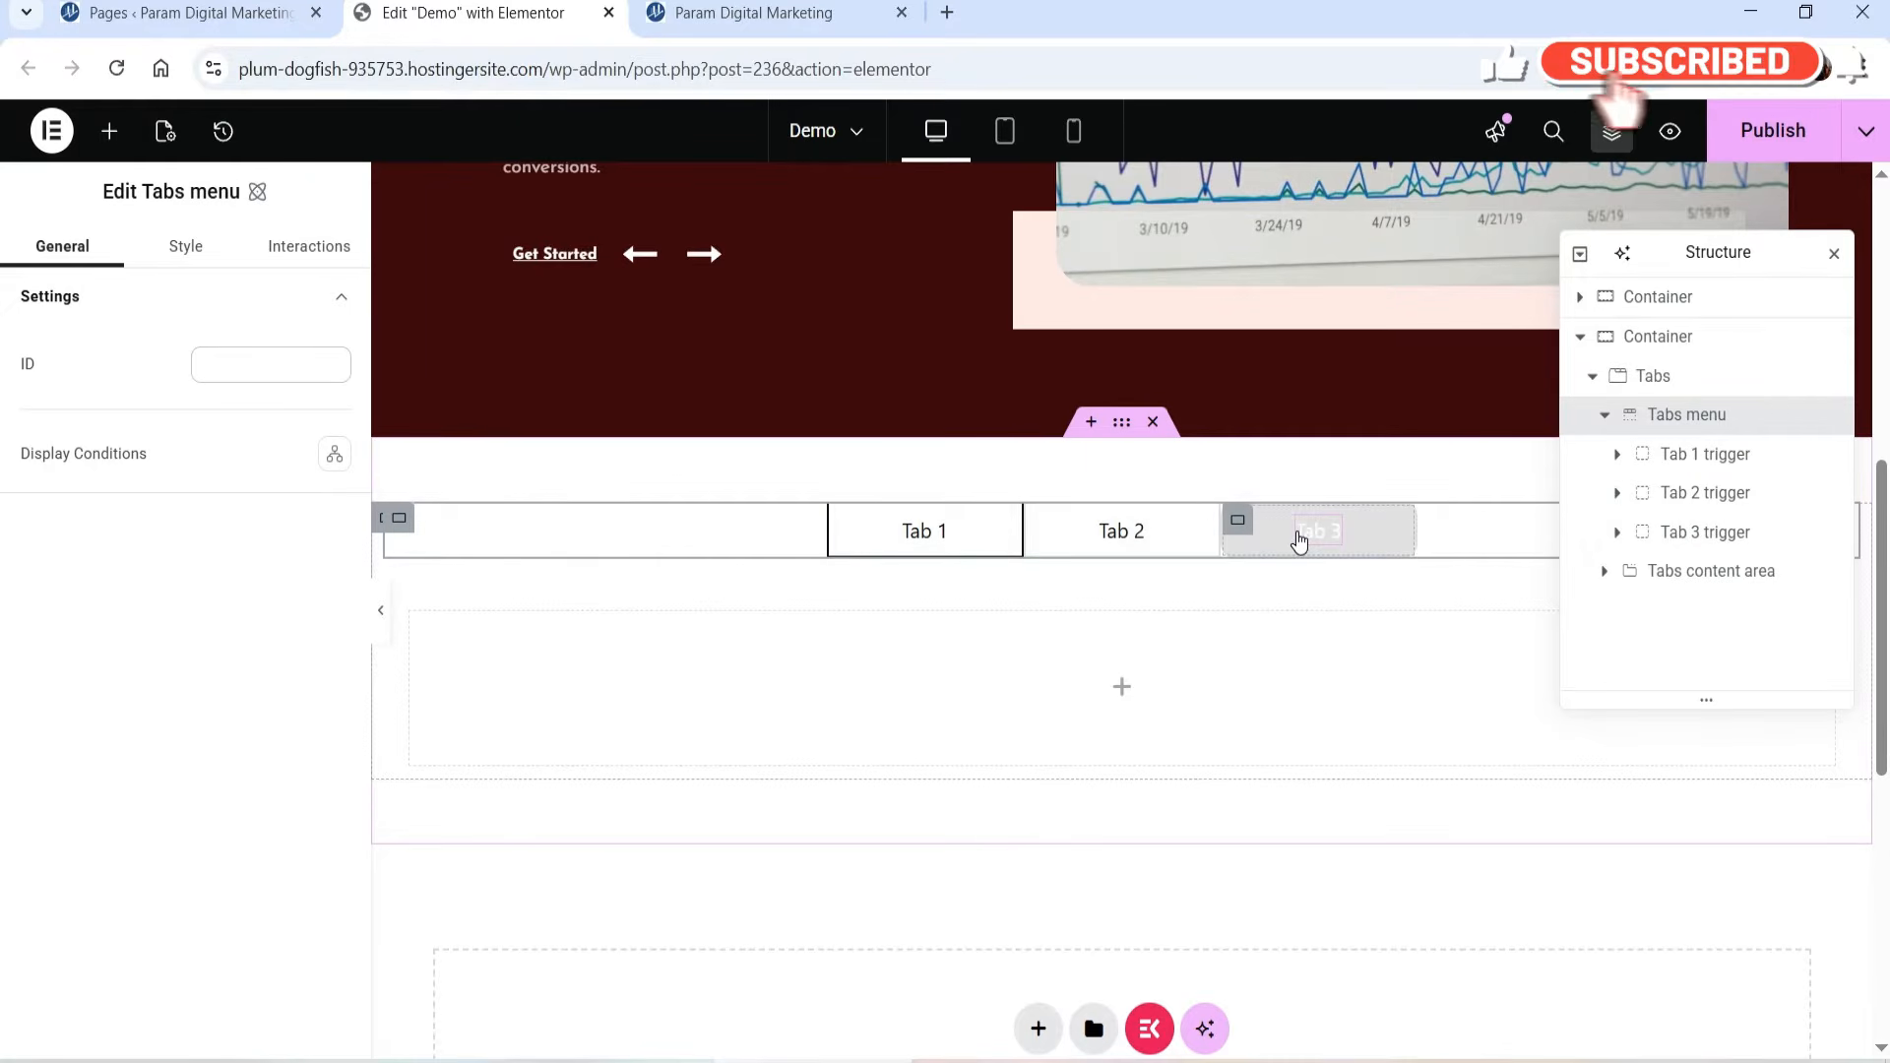
Step: Rename the first menu item of the Tabs element as WordPress
click(1664, 380)
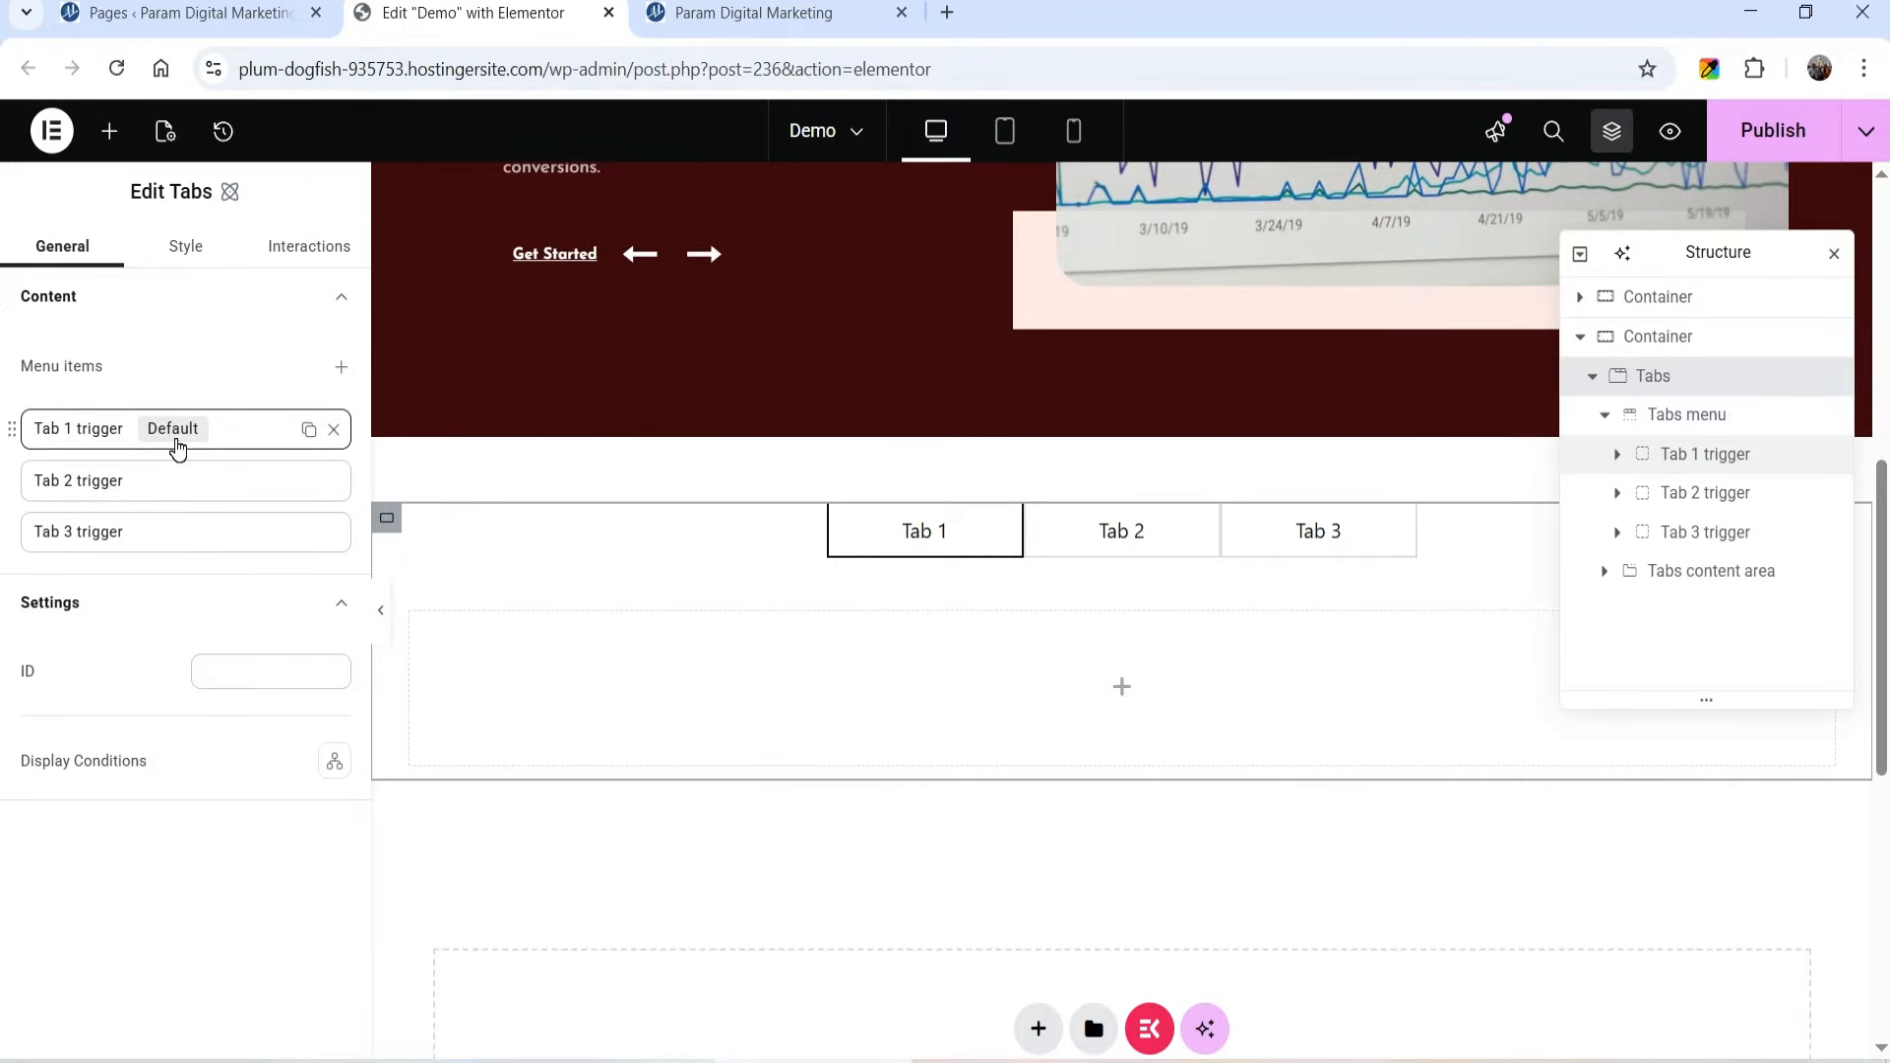
click(101, 432)
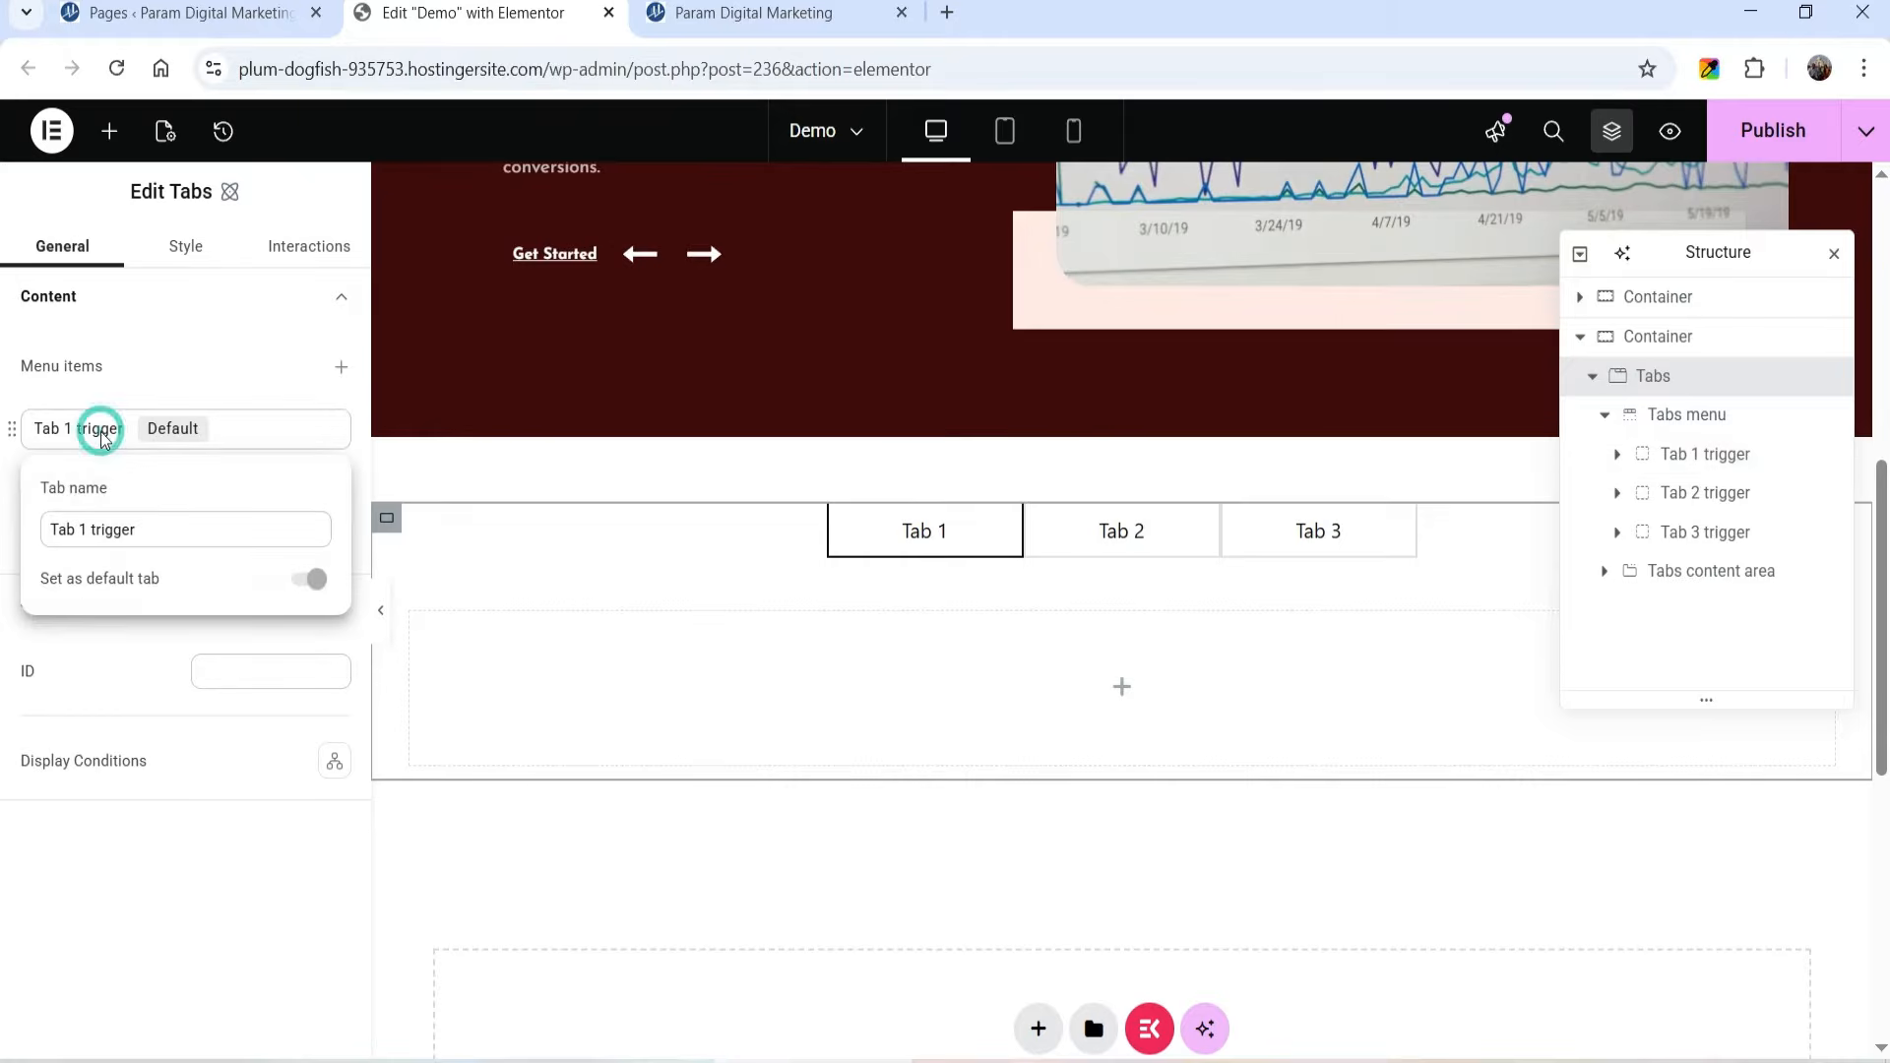
click(150, 540)
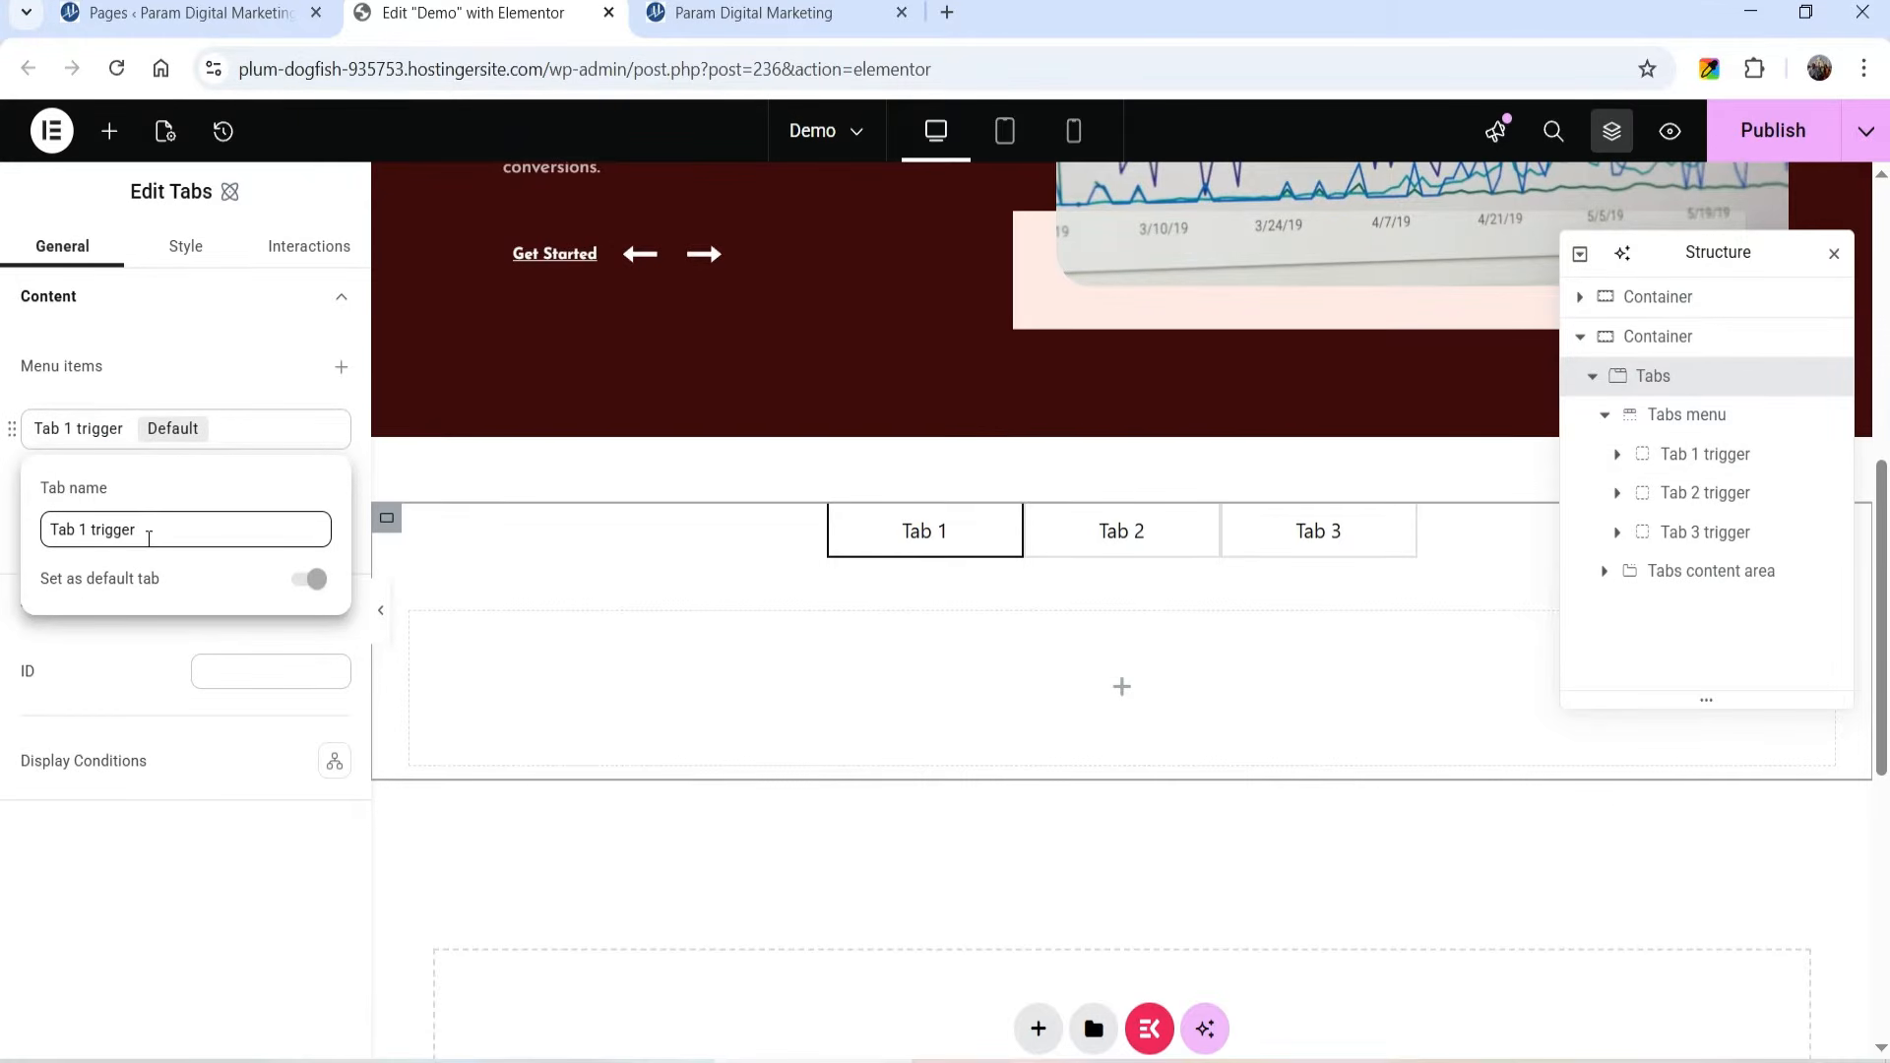
click(157, 537)
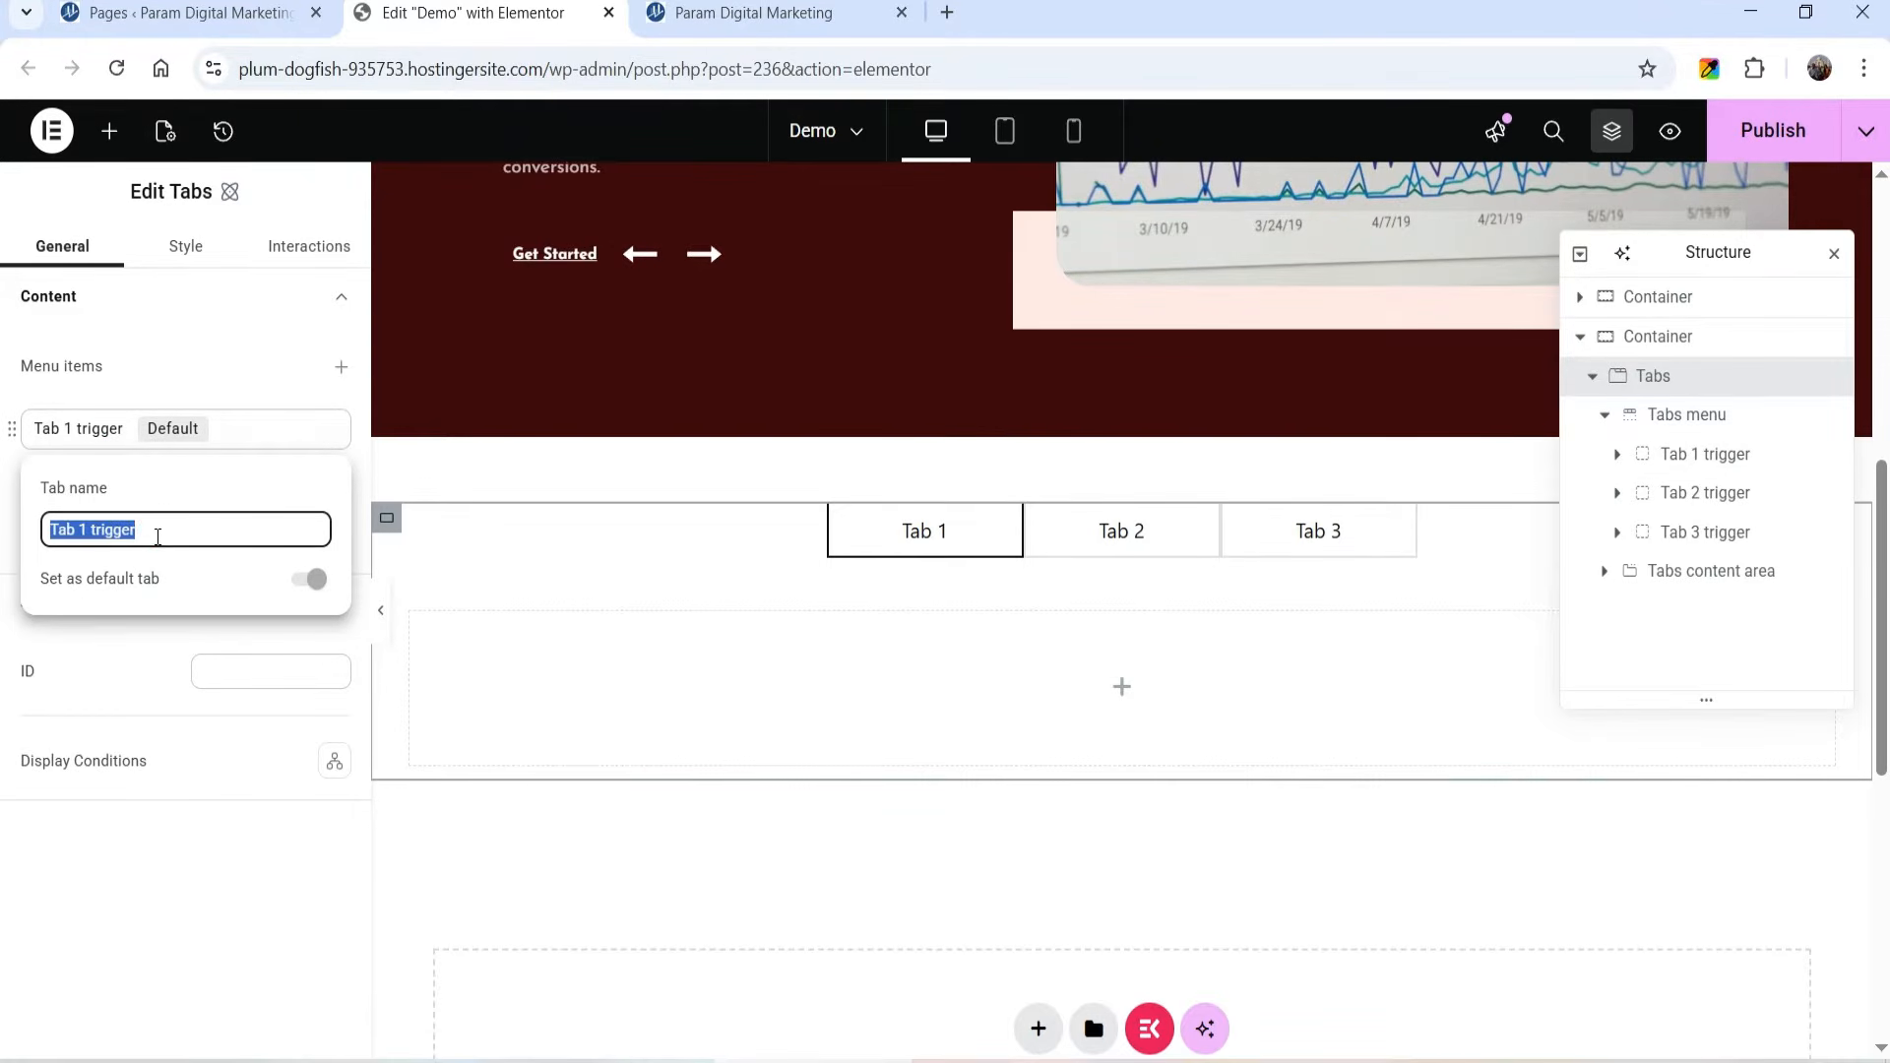
text(WordPress)
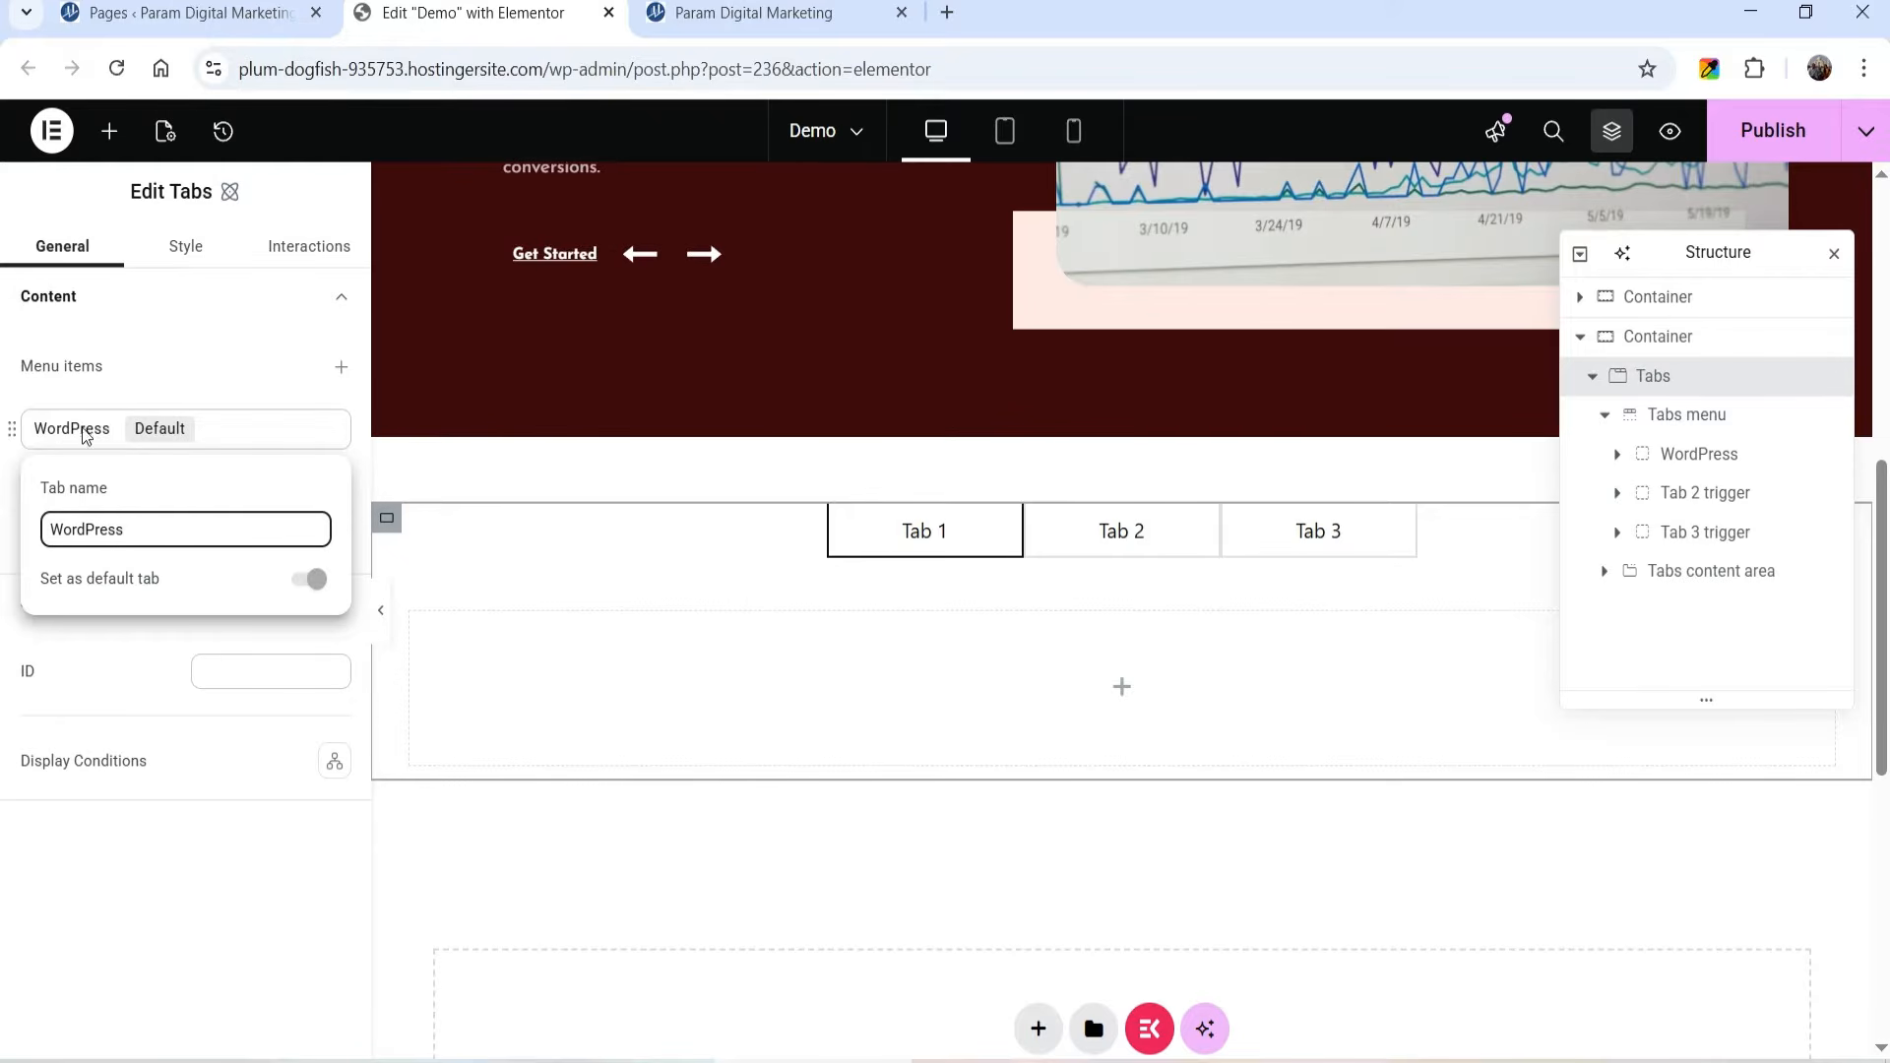
click(83, 432)
Step: Rename the second menu item of the Tabs element as Ecommerce
click(90, 482)
click(137, 569)
triple_click(137, 569)
text(Ecommerce)
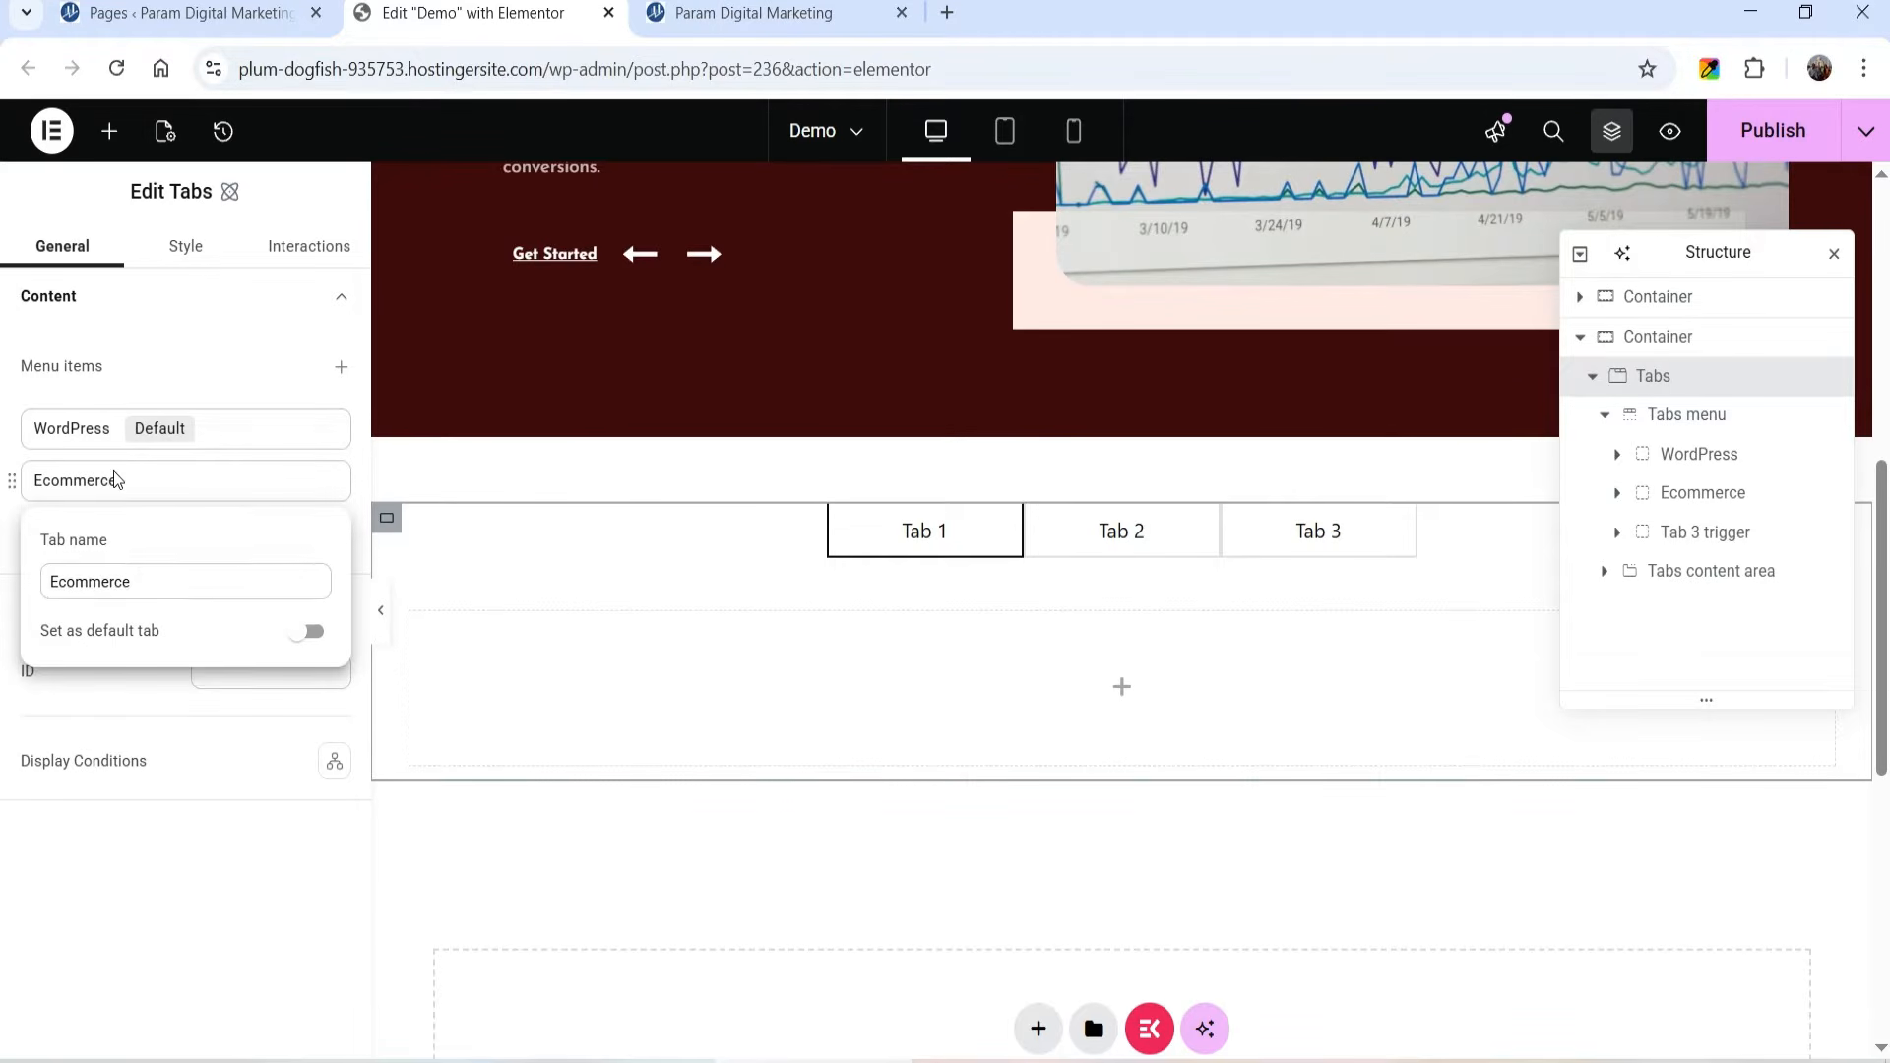
click(114, 479)
Step: Rename the third menu item of the Tabs element as SEO
click(107, 532)
click(116, 630)
triple_click(116, 630)
text(SEO)
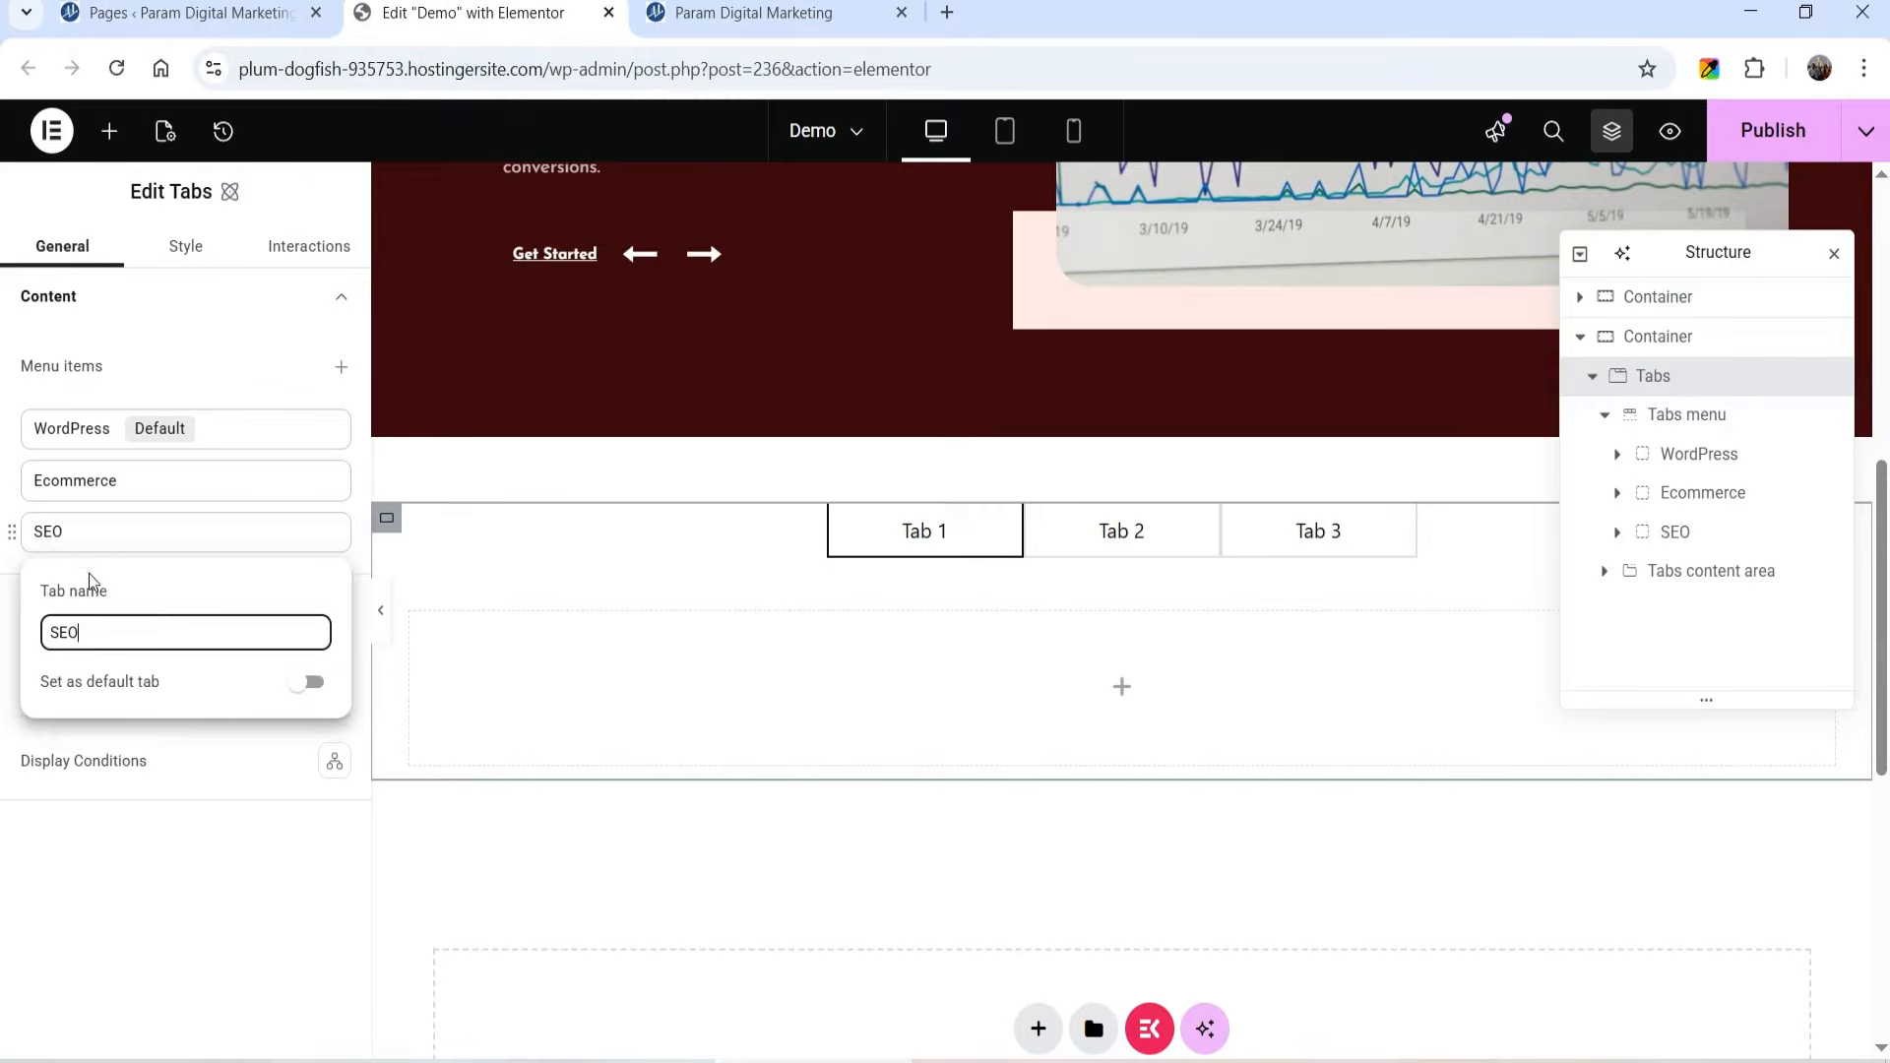
click(126, 545)
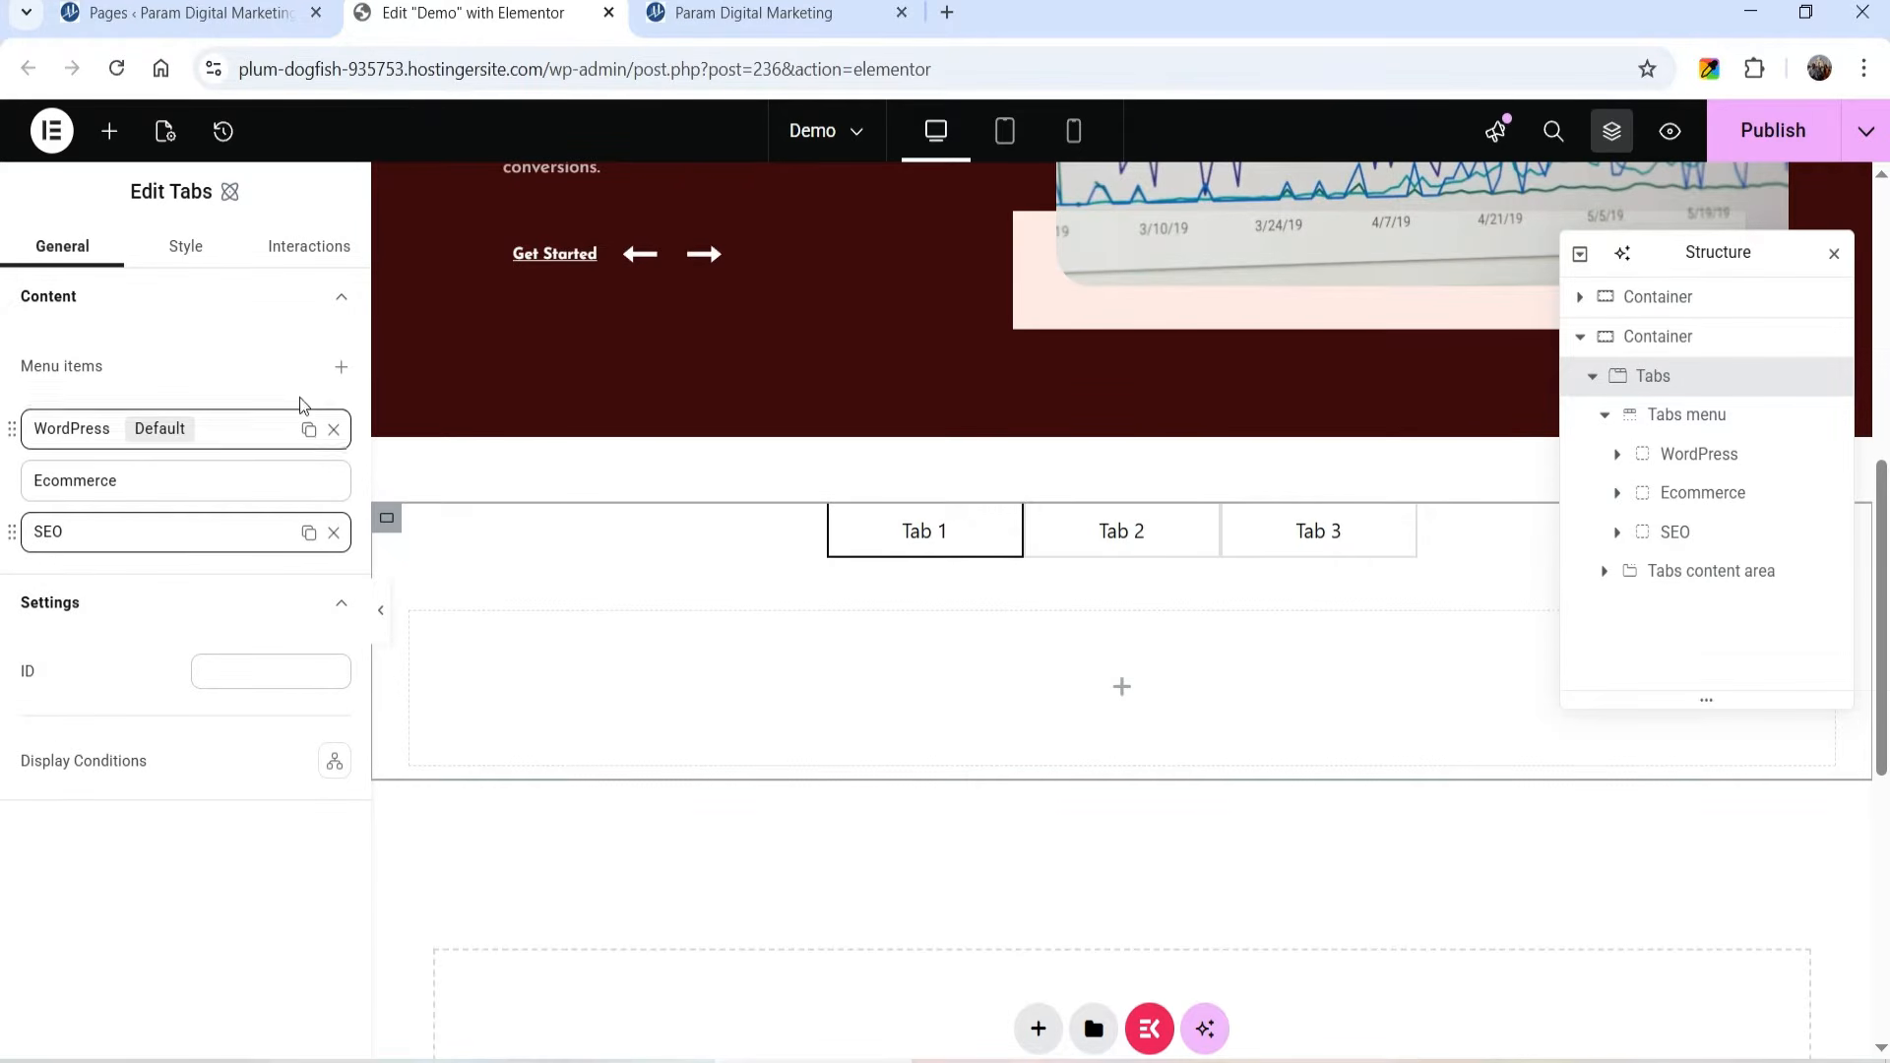
Step: Add a fourth menu item to the Tabs element and delete it again
click(341, 366)
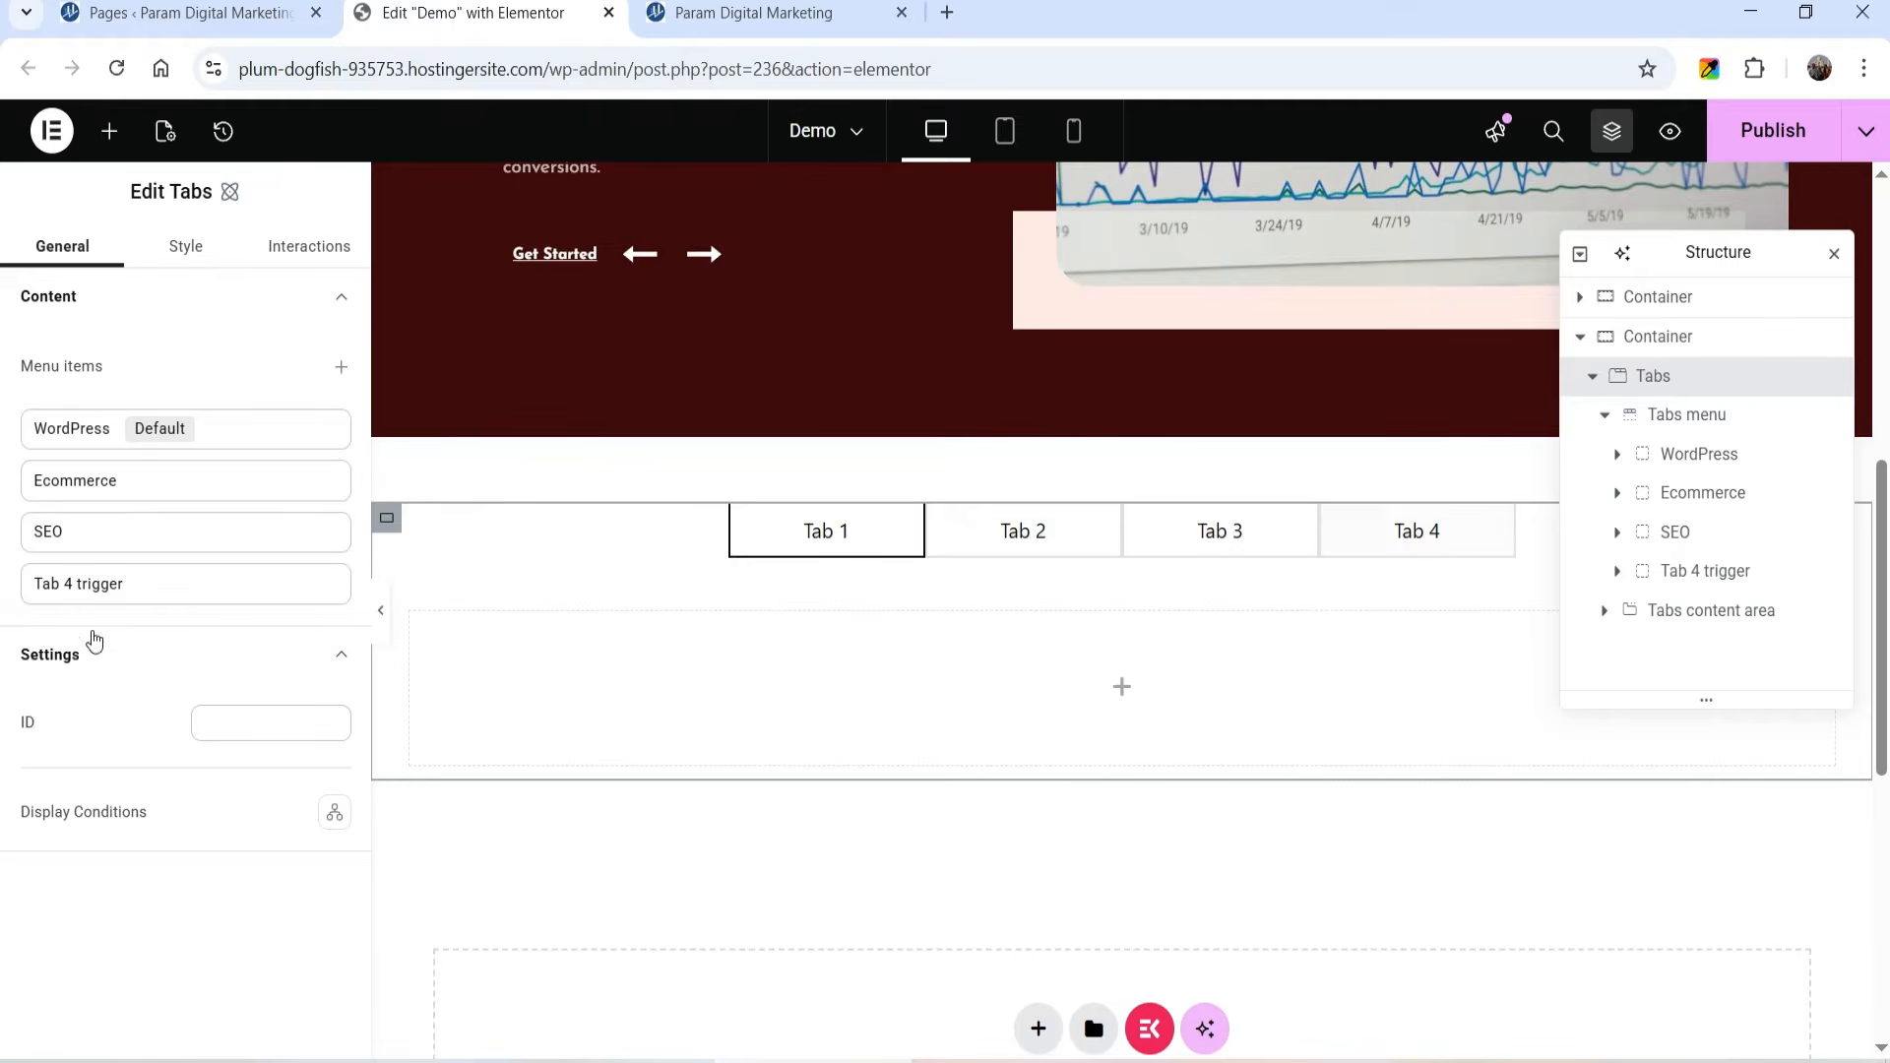
click(155, 591)
click(156, 592)
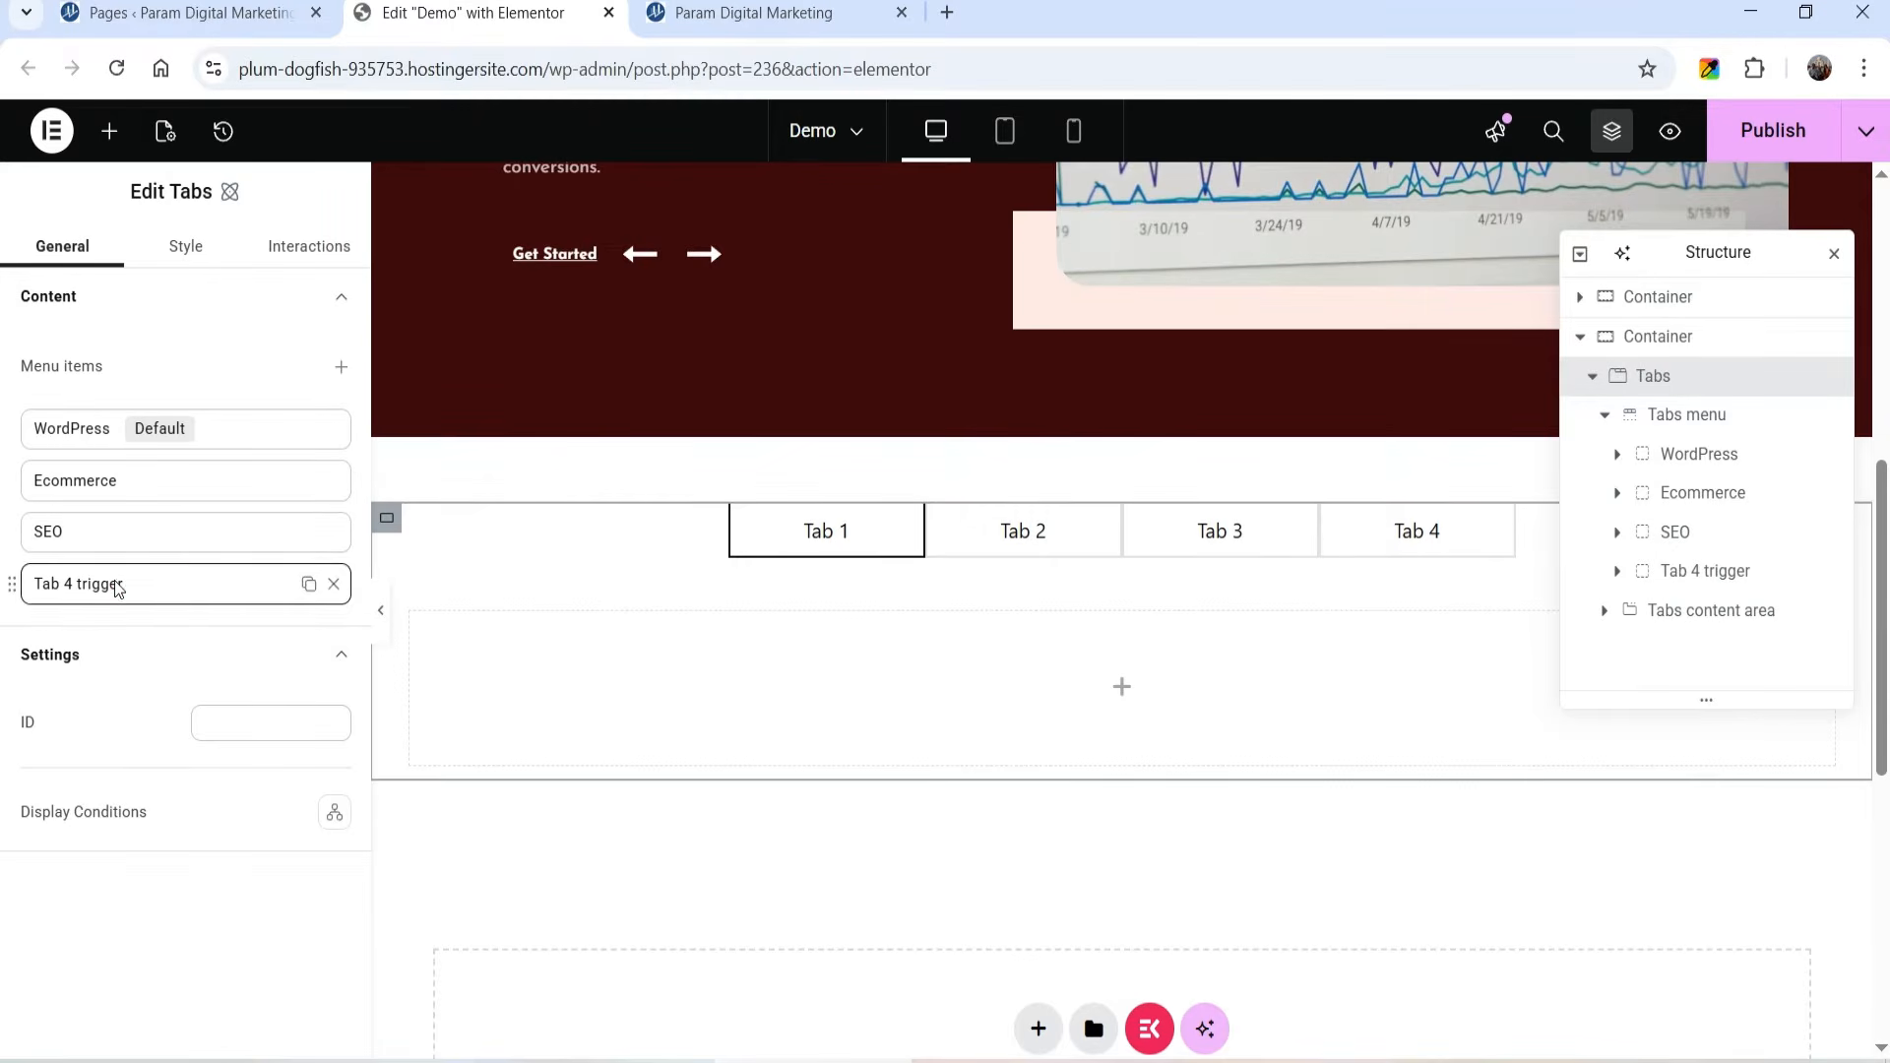
click(112, 585)
click(206, 591)
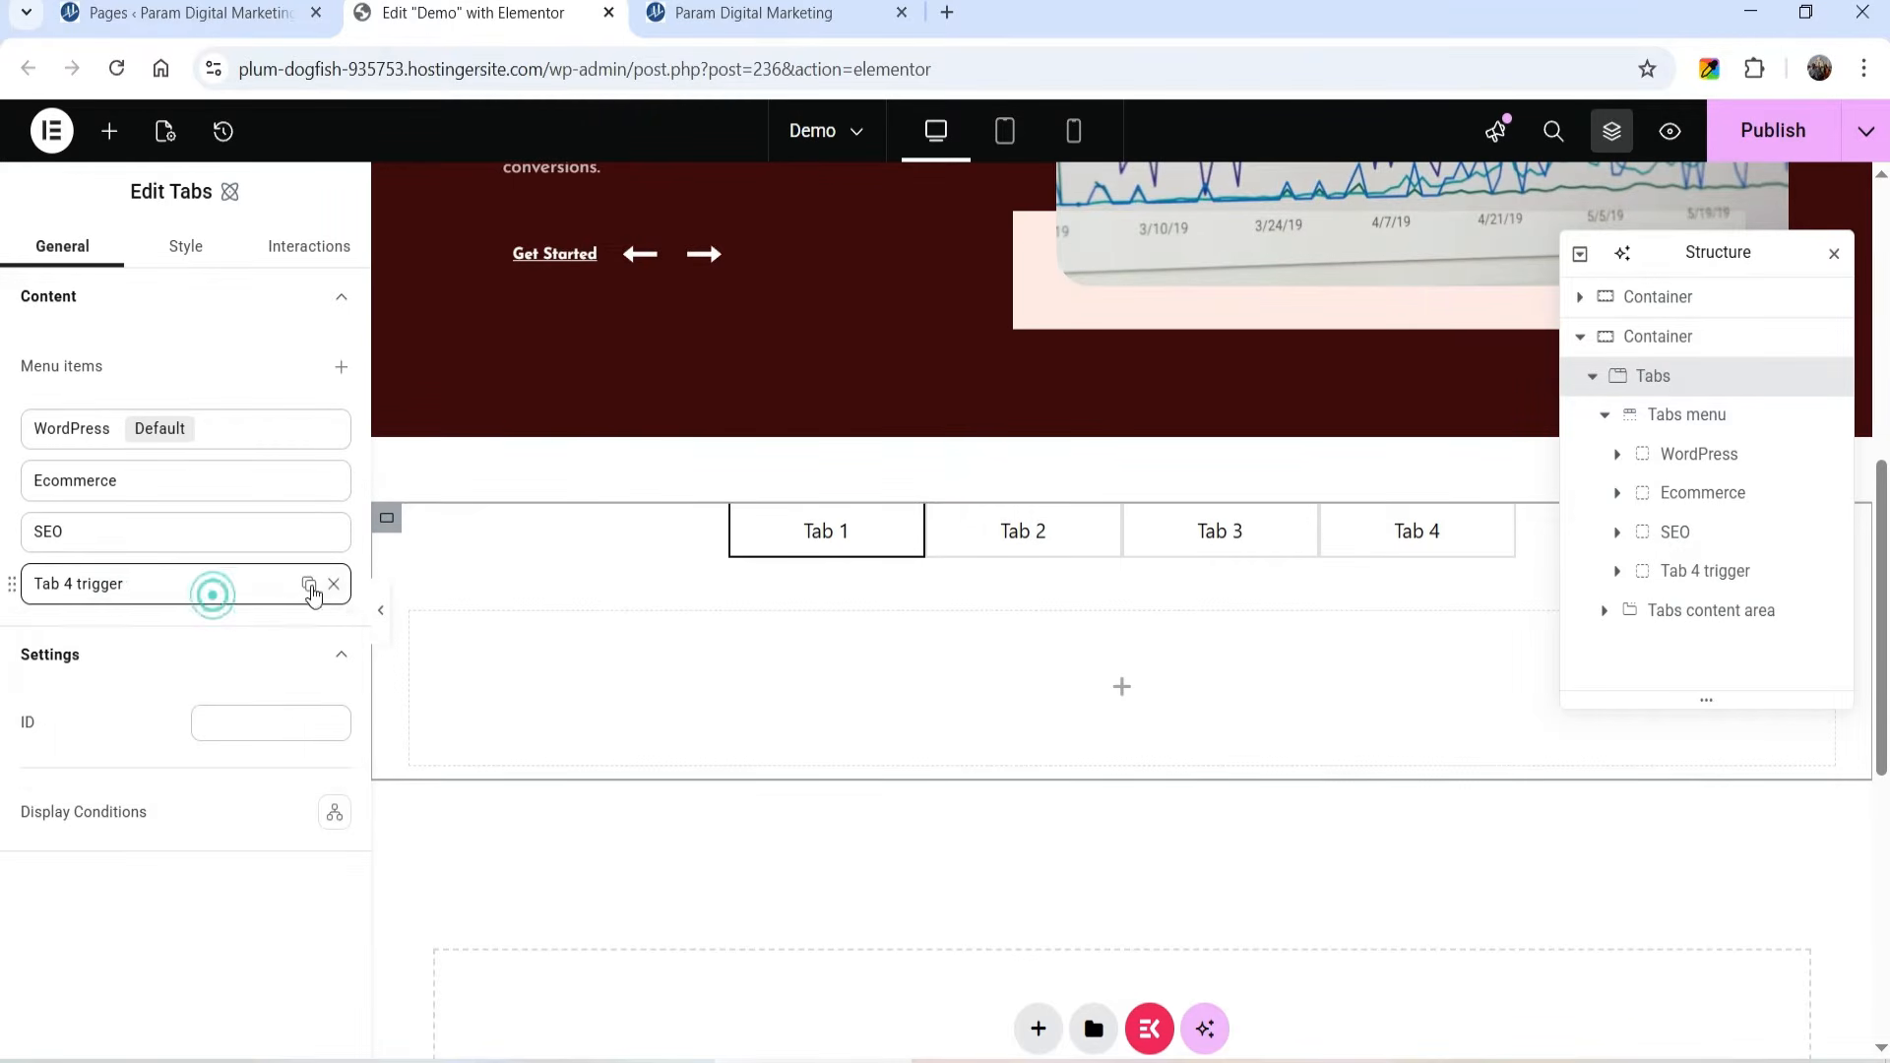
click(334, 583)
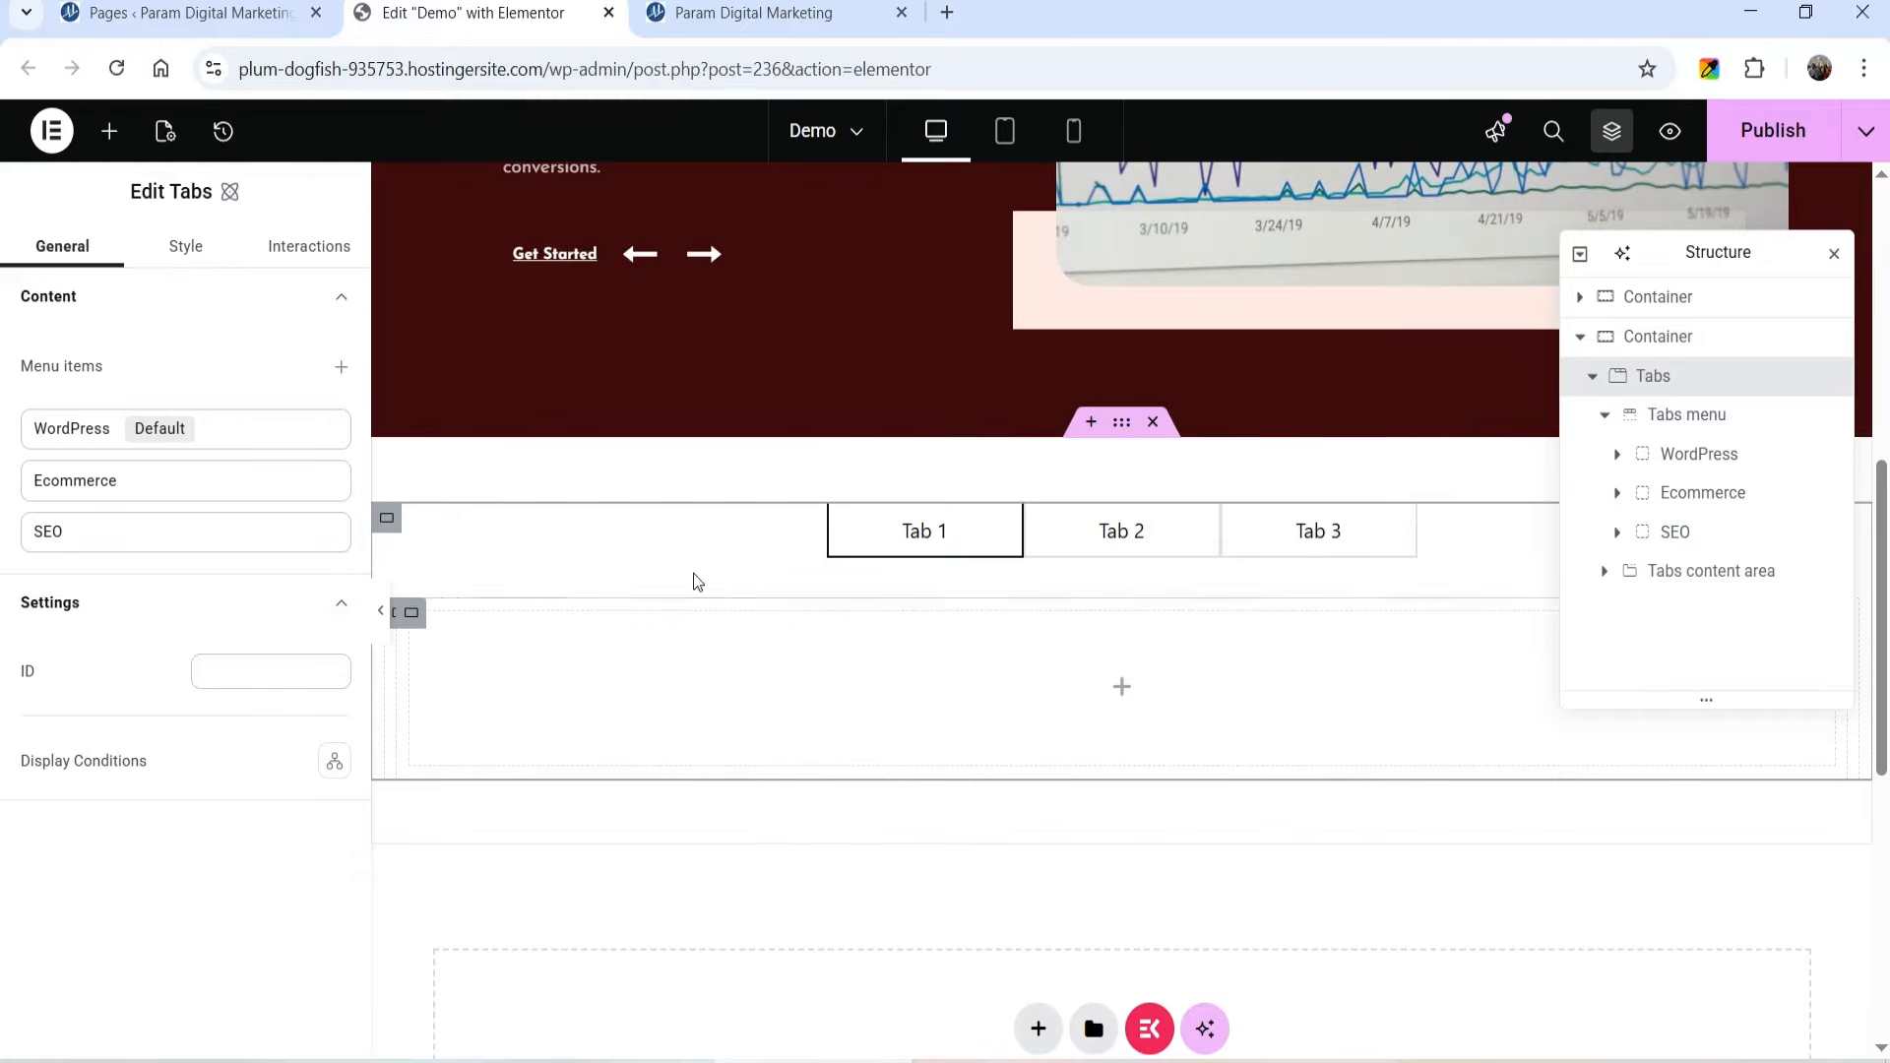
Step: Set the background color of the Tabs element to the red #d03131
click(196, 261)
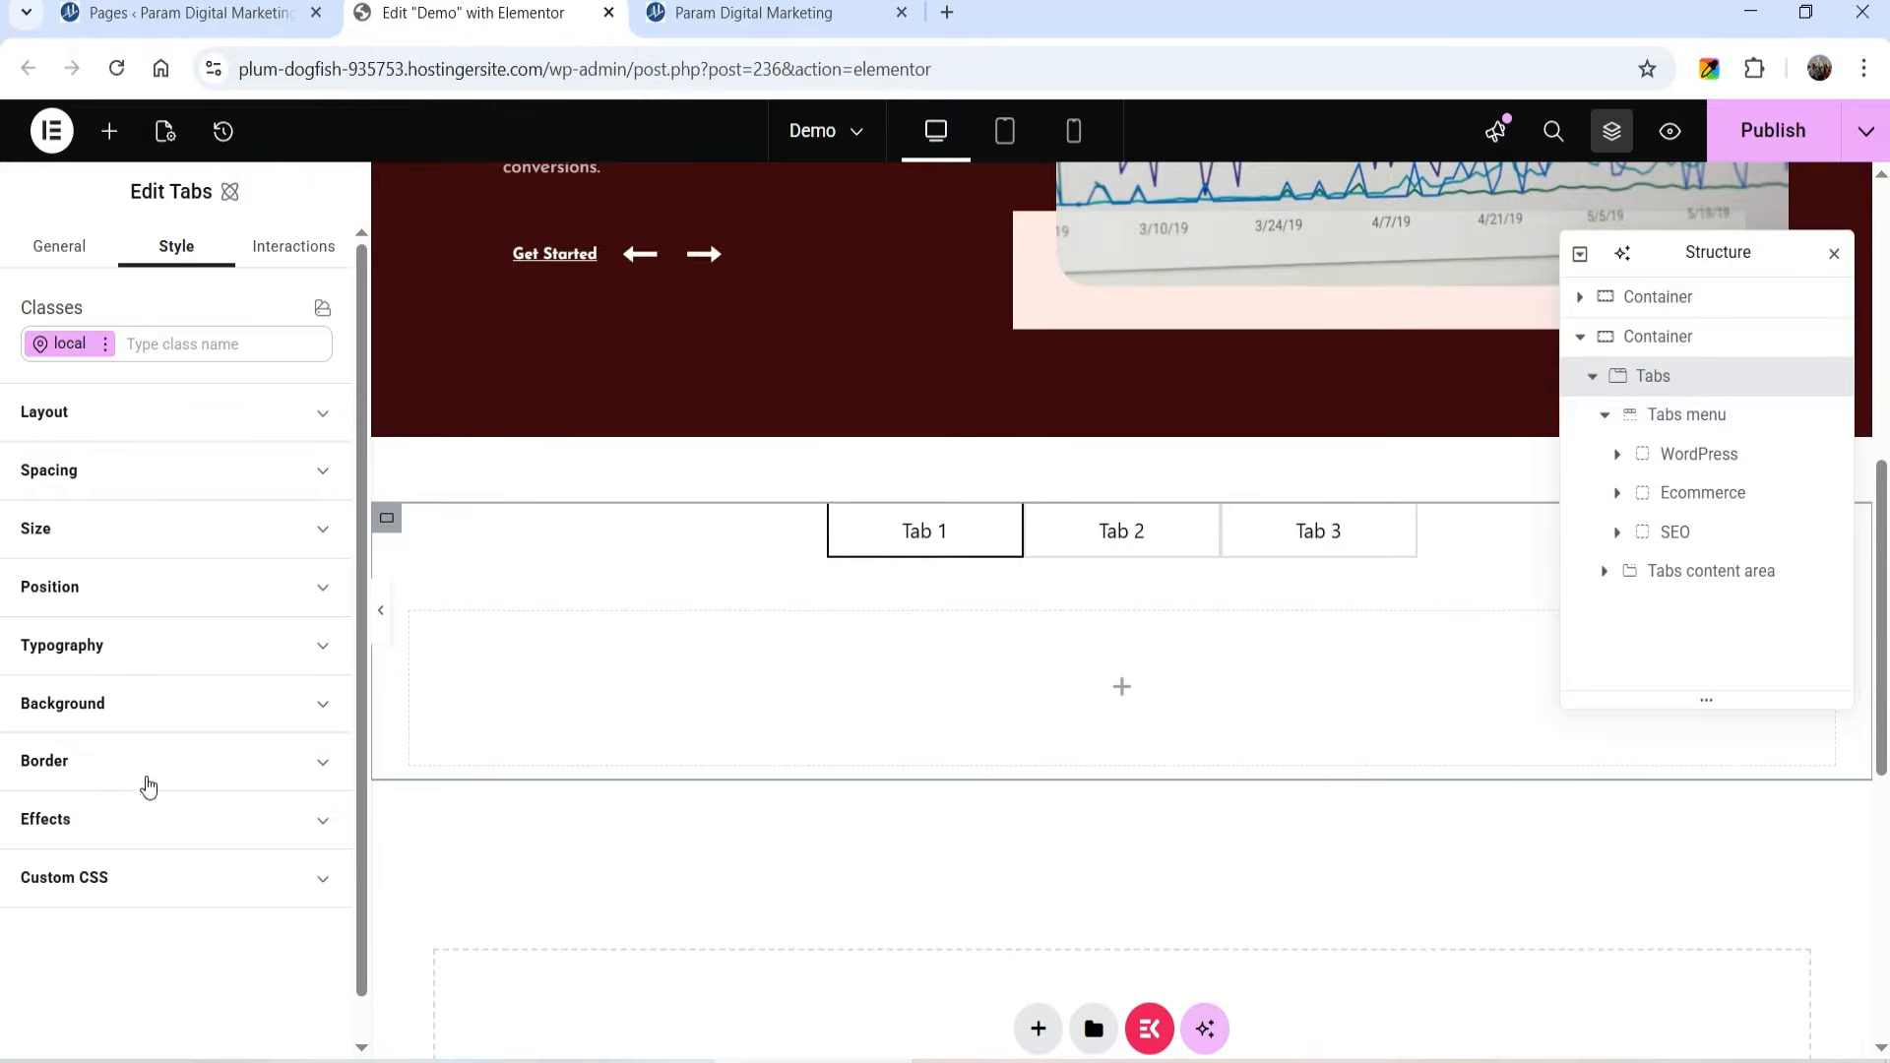
click(119, 703)
scroll(80, 629, down, 2)
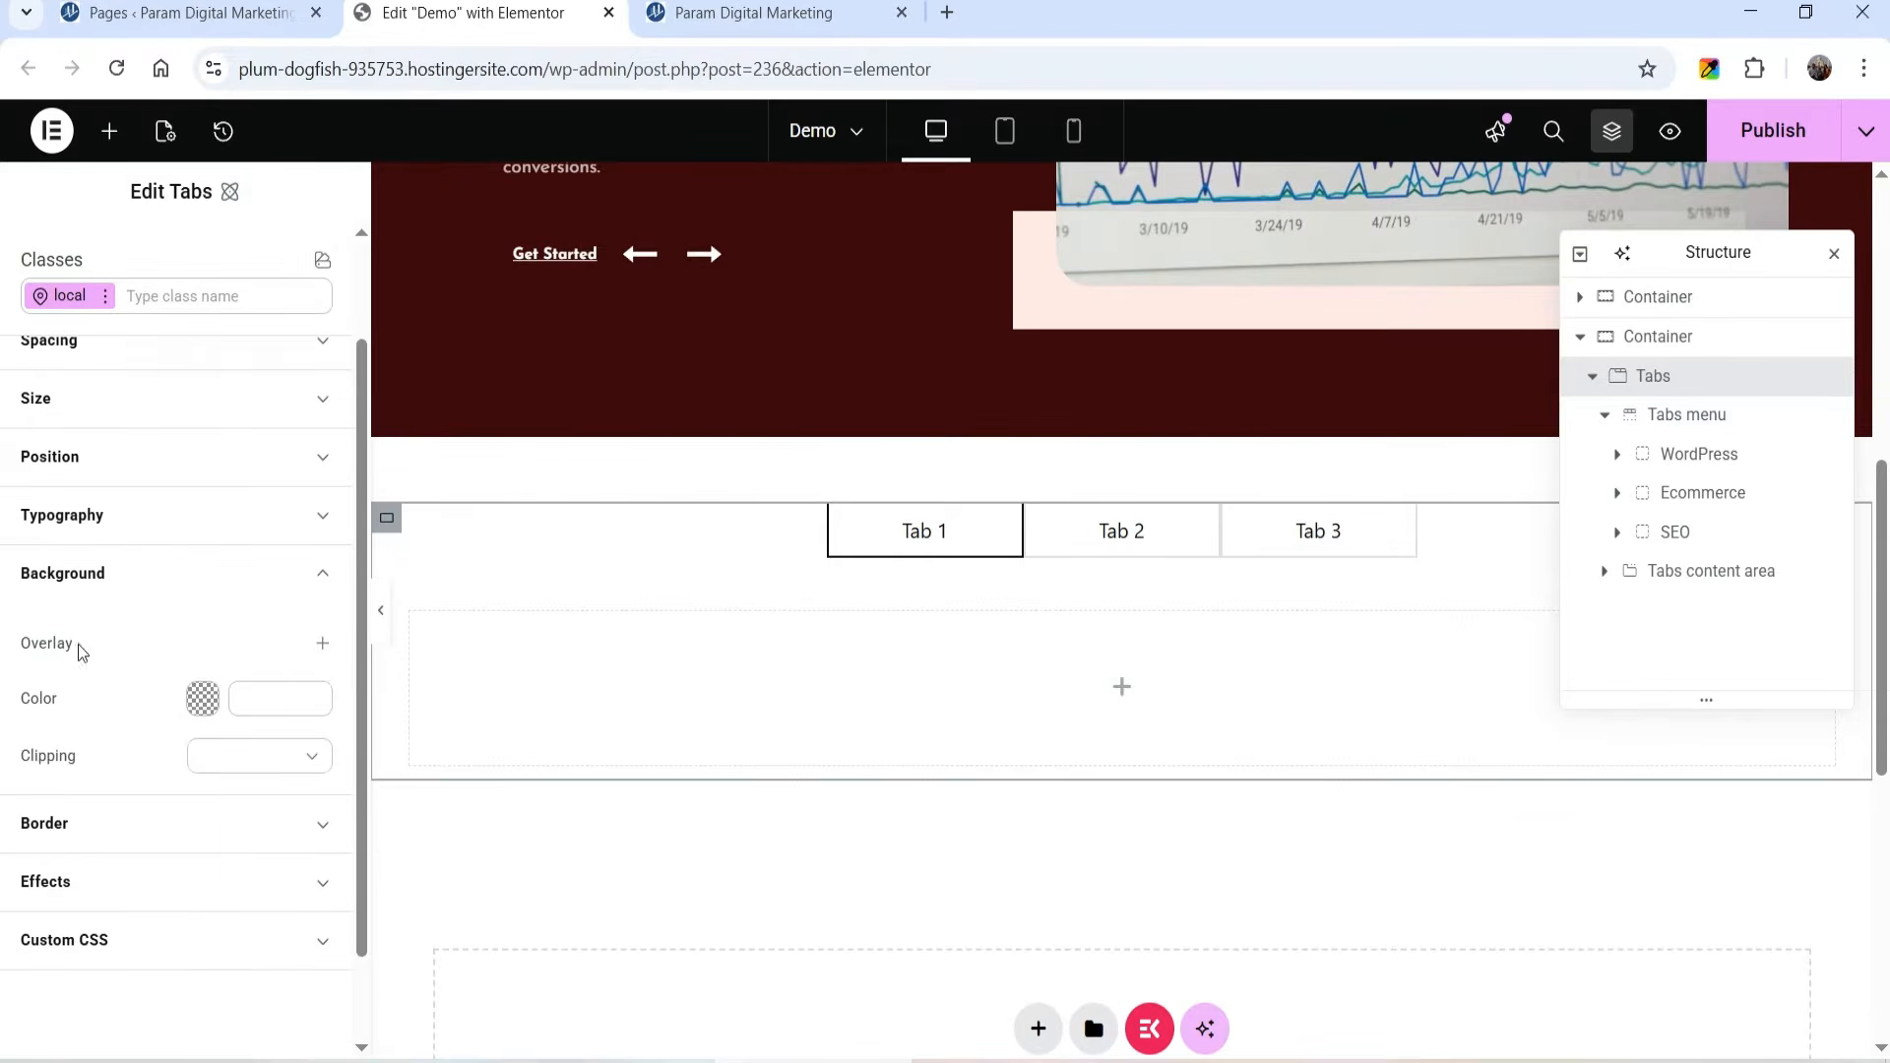
click(198, 700)
drag(320, 659, 508, 675)
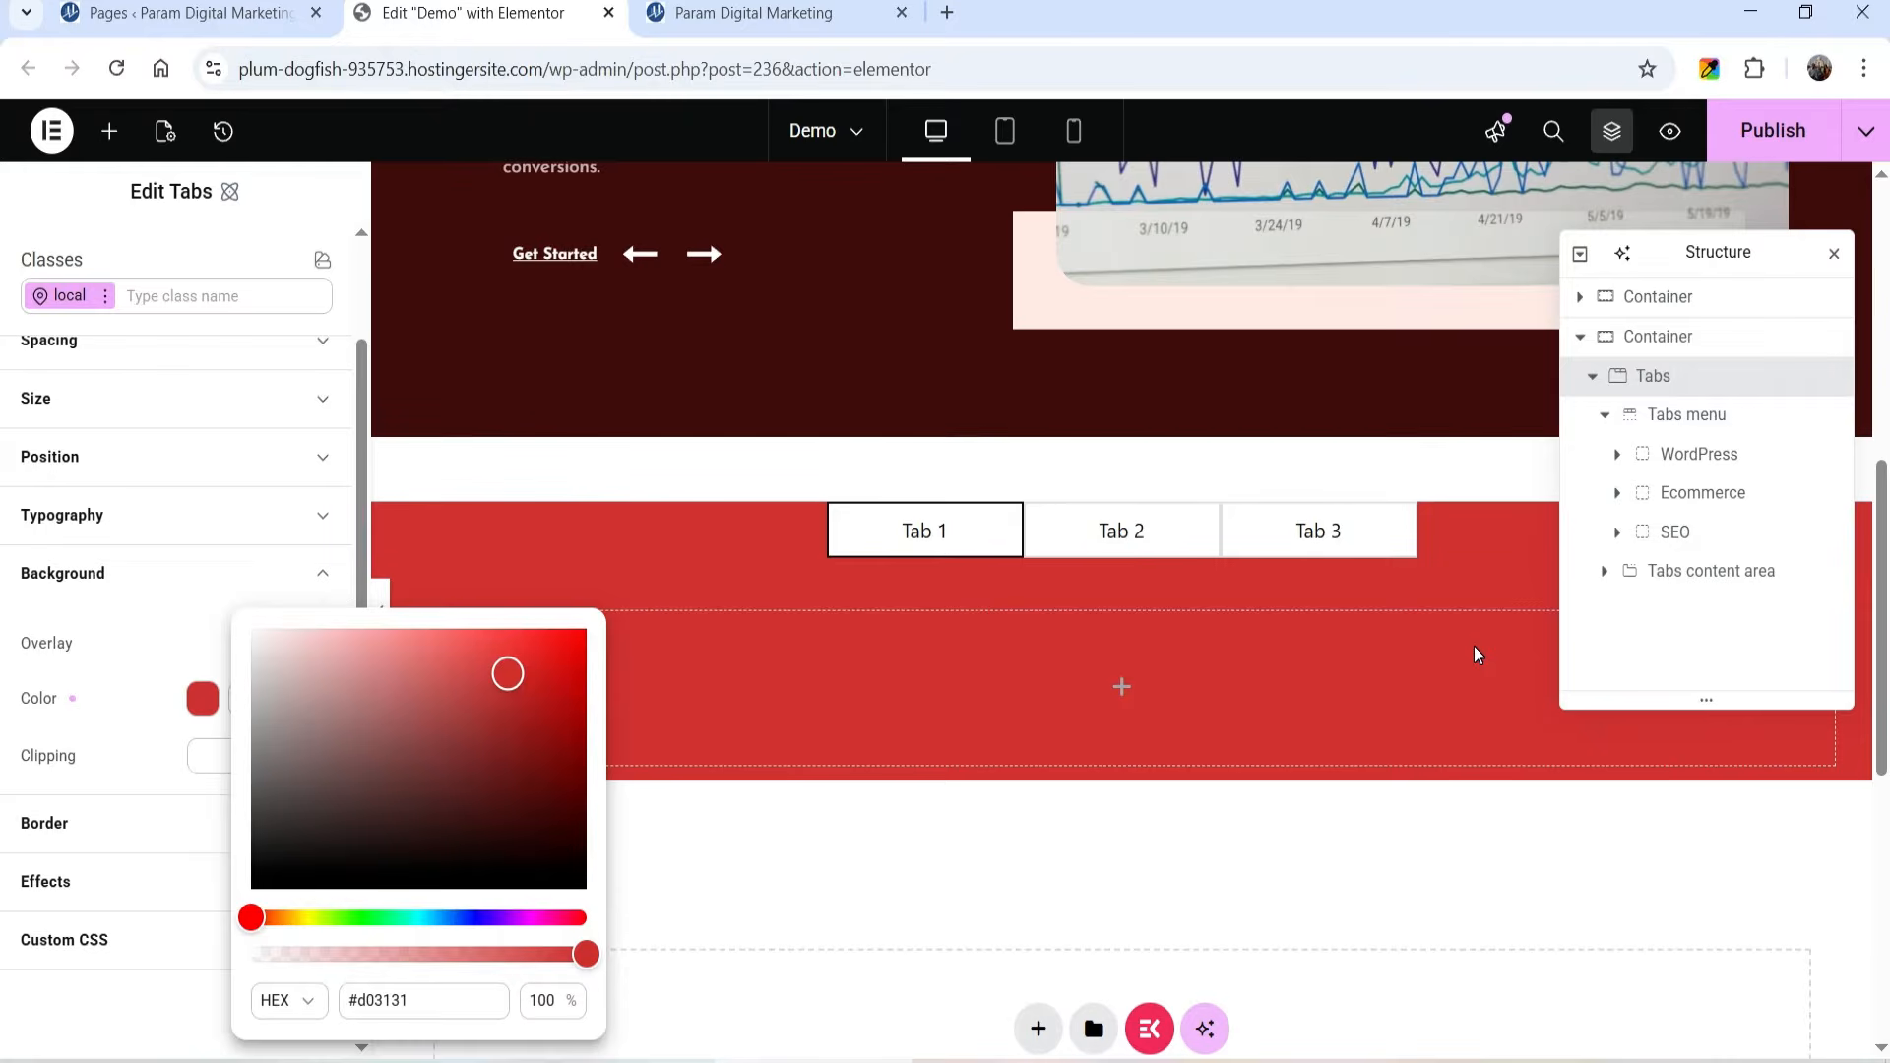
Step: Look through the remaining style options of the Tabs element, including effects and custom CSS, and return to its menu items
click(93, 835)
scroll(103, 802, down, 3)
click(102, 783)
scroll(89, 792, down, 5)
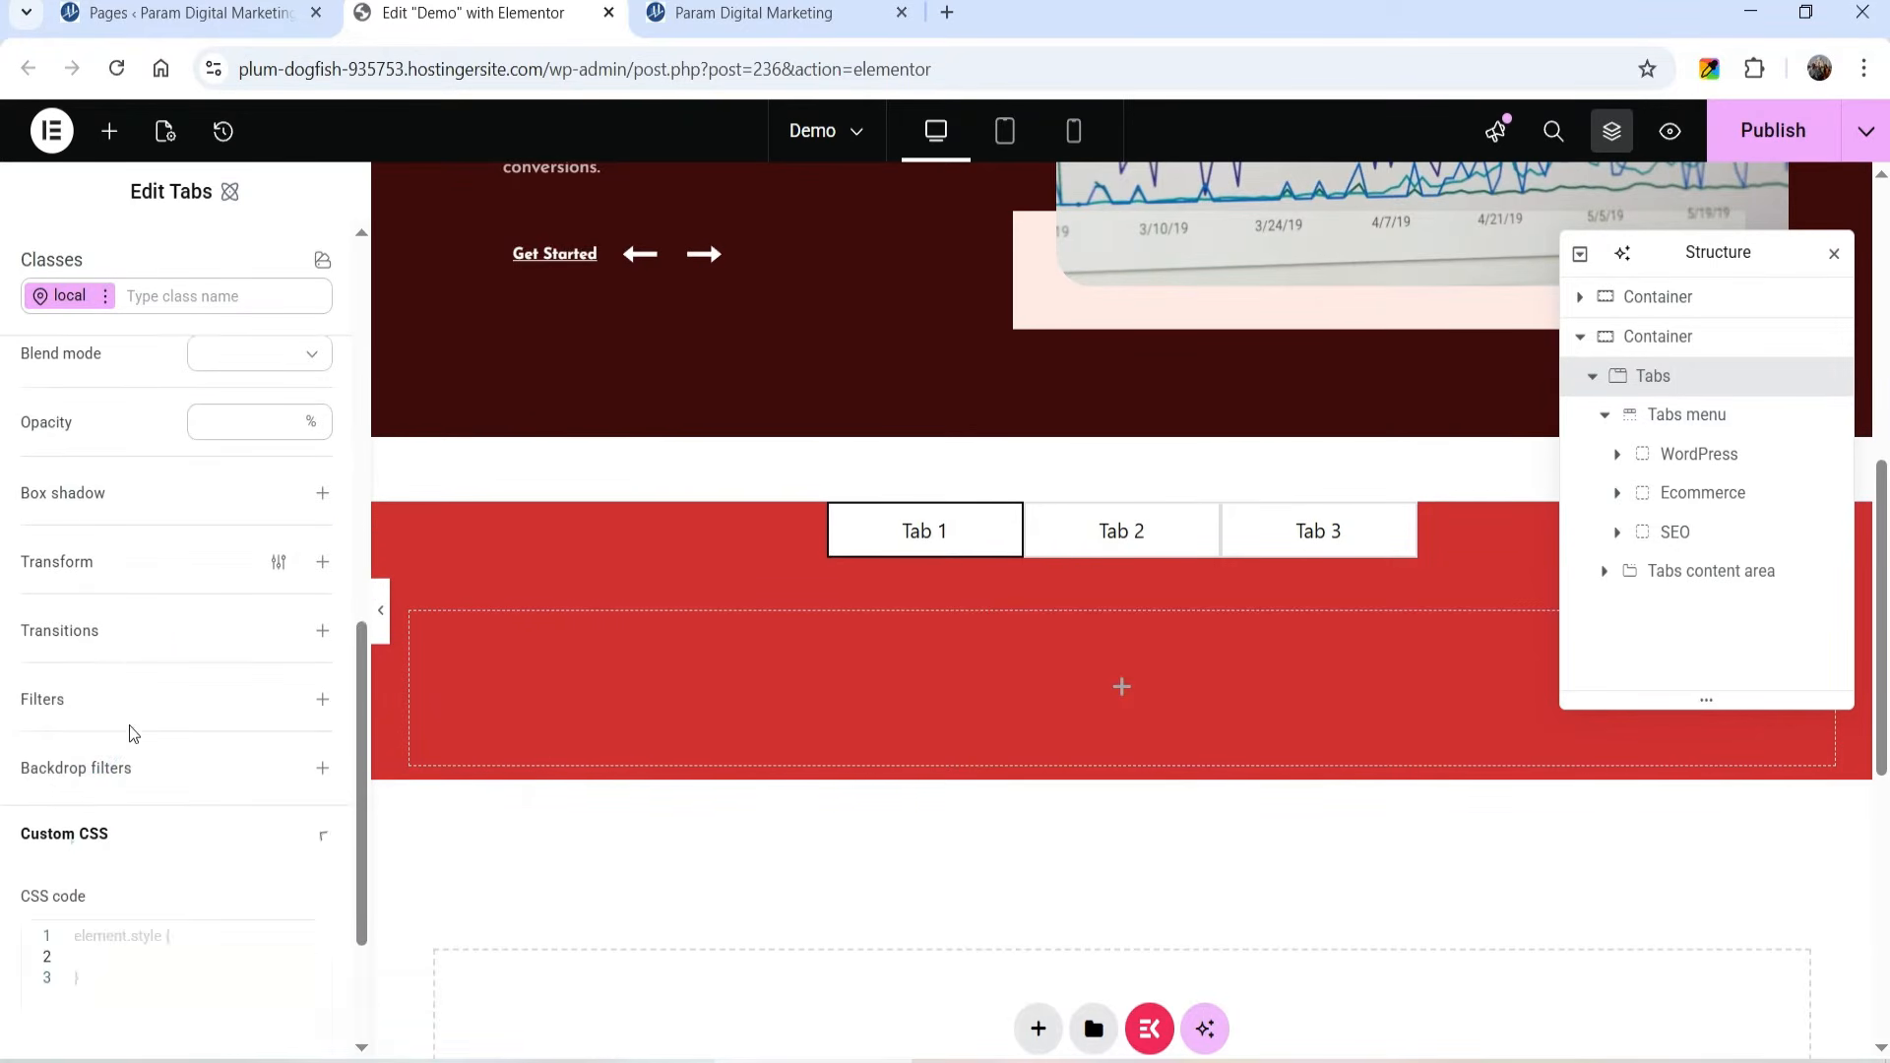
scroll(146, 522, up, 10)
click(62, 247)
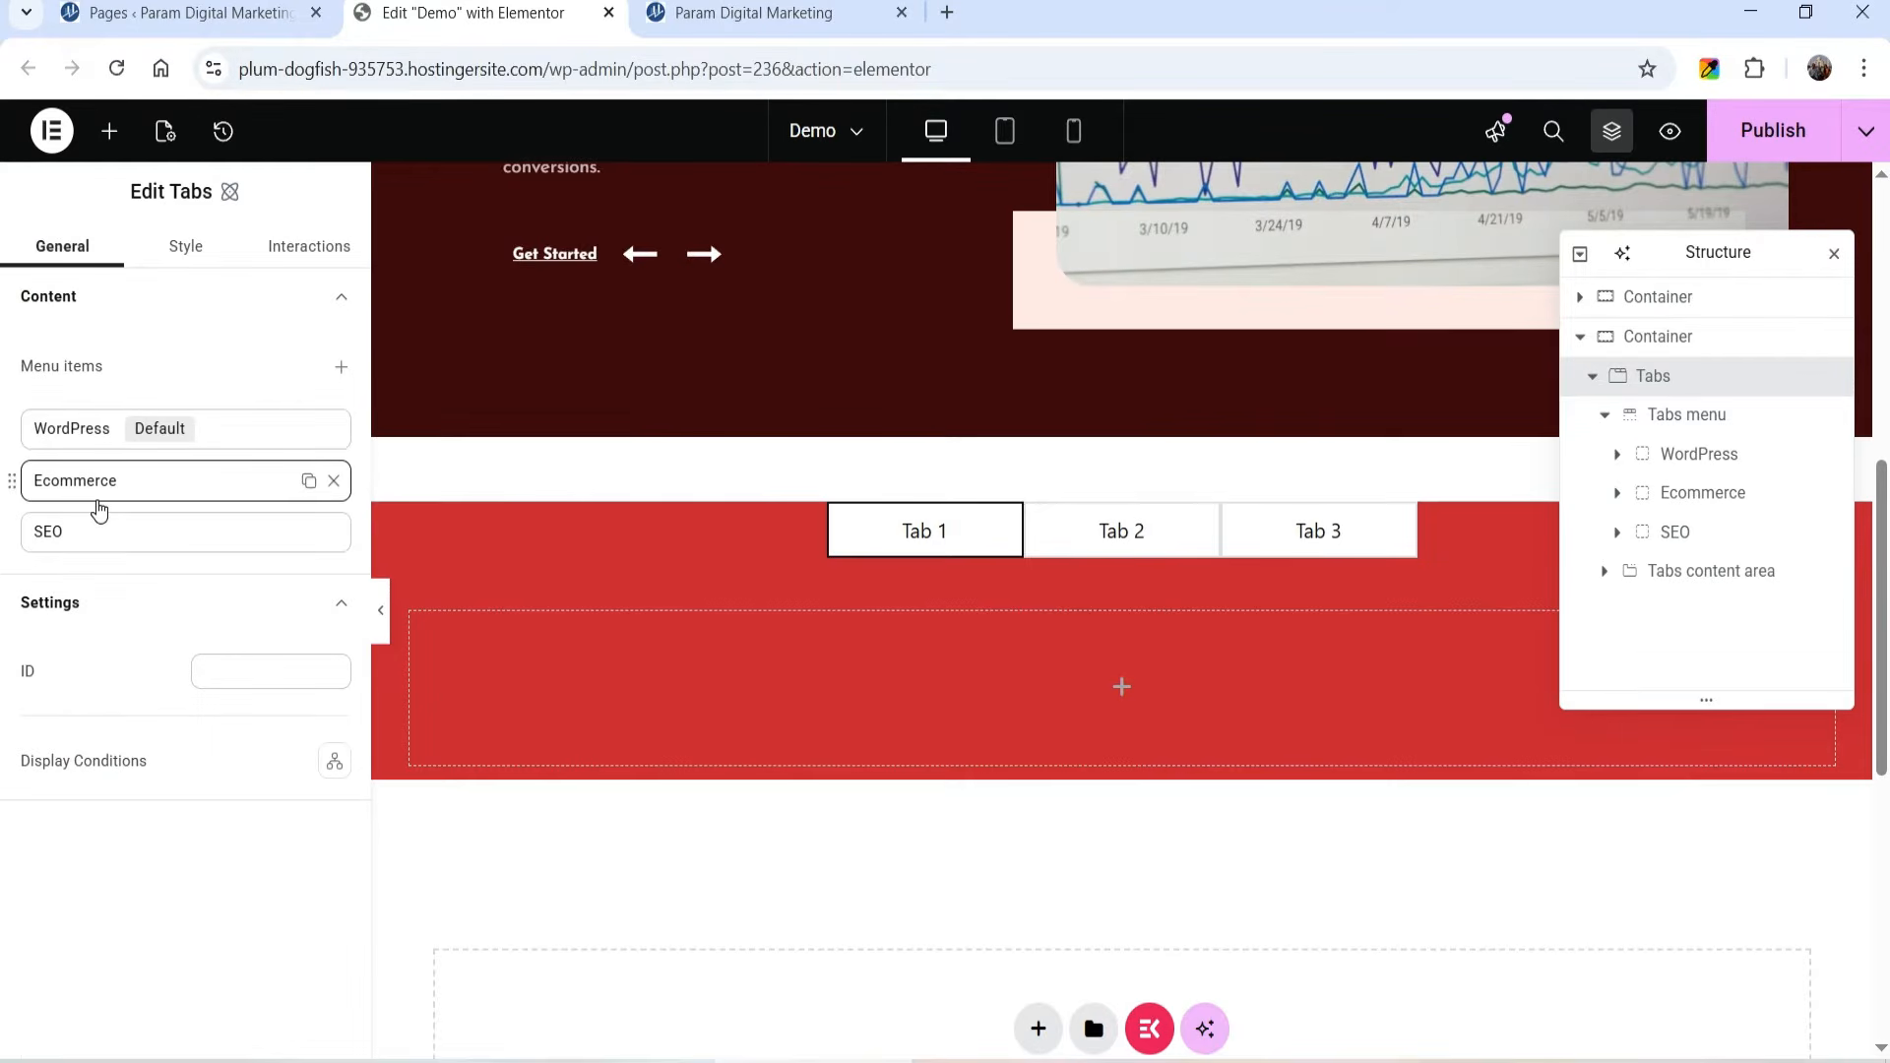
Step: Replace the displayed texts Tab 1, Tab 2 and Tab 3 with WordPress, Ecommerce and SEO
click(934, 532)
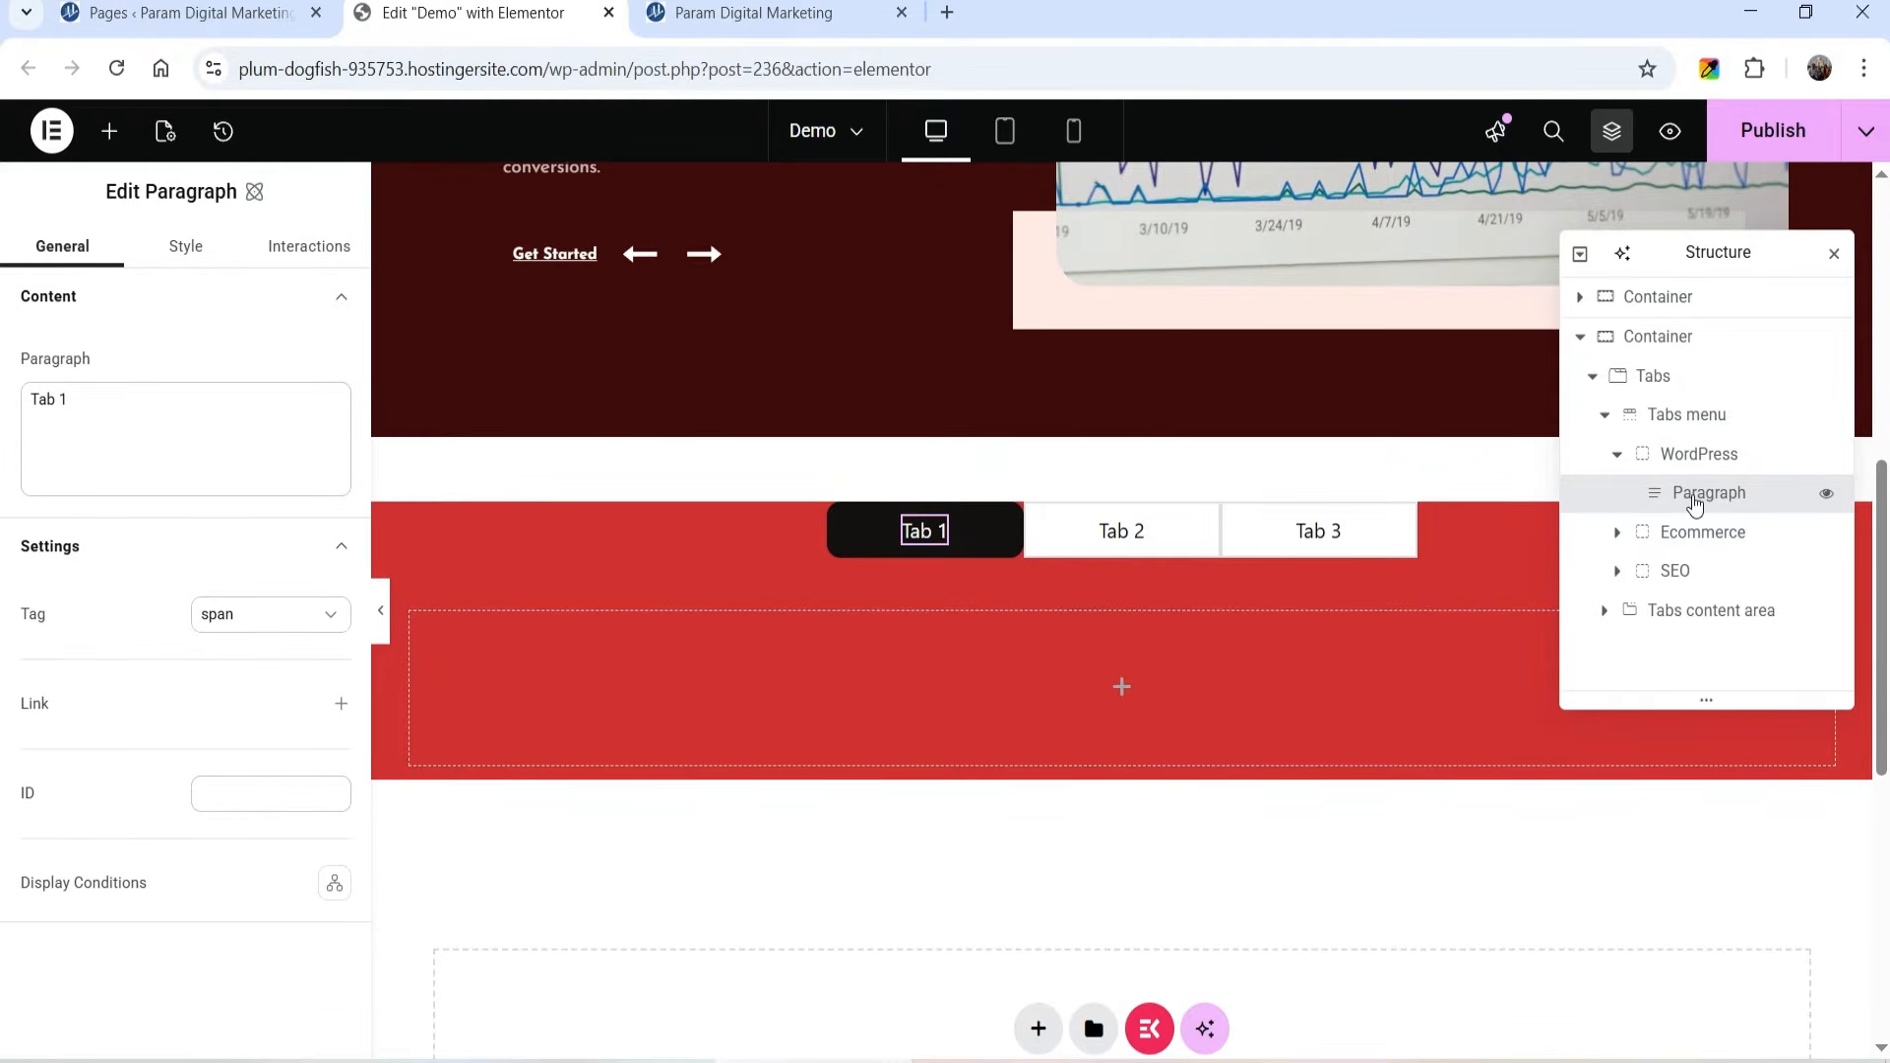
click(140, 409)
triple_click(140, 409)
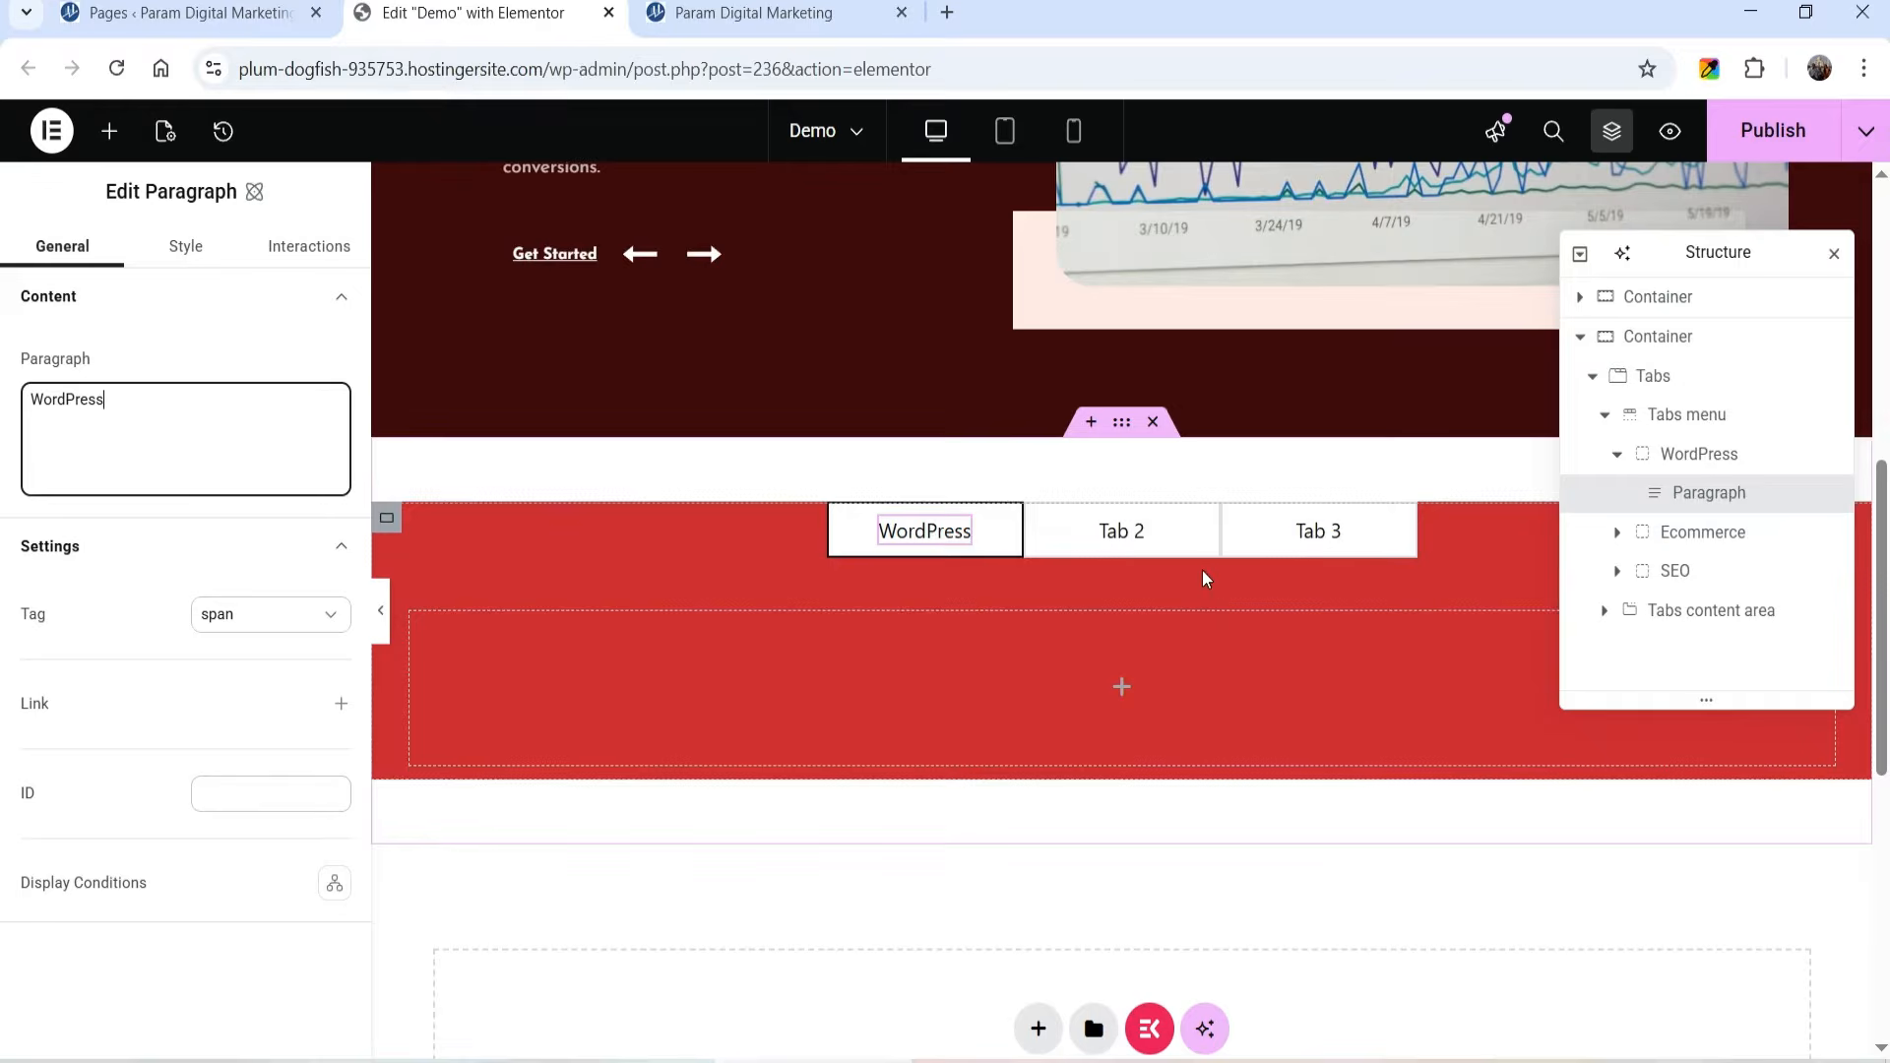
click(1125, 542)
click(92, 401)
triple_click(94, 399)
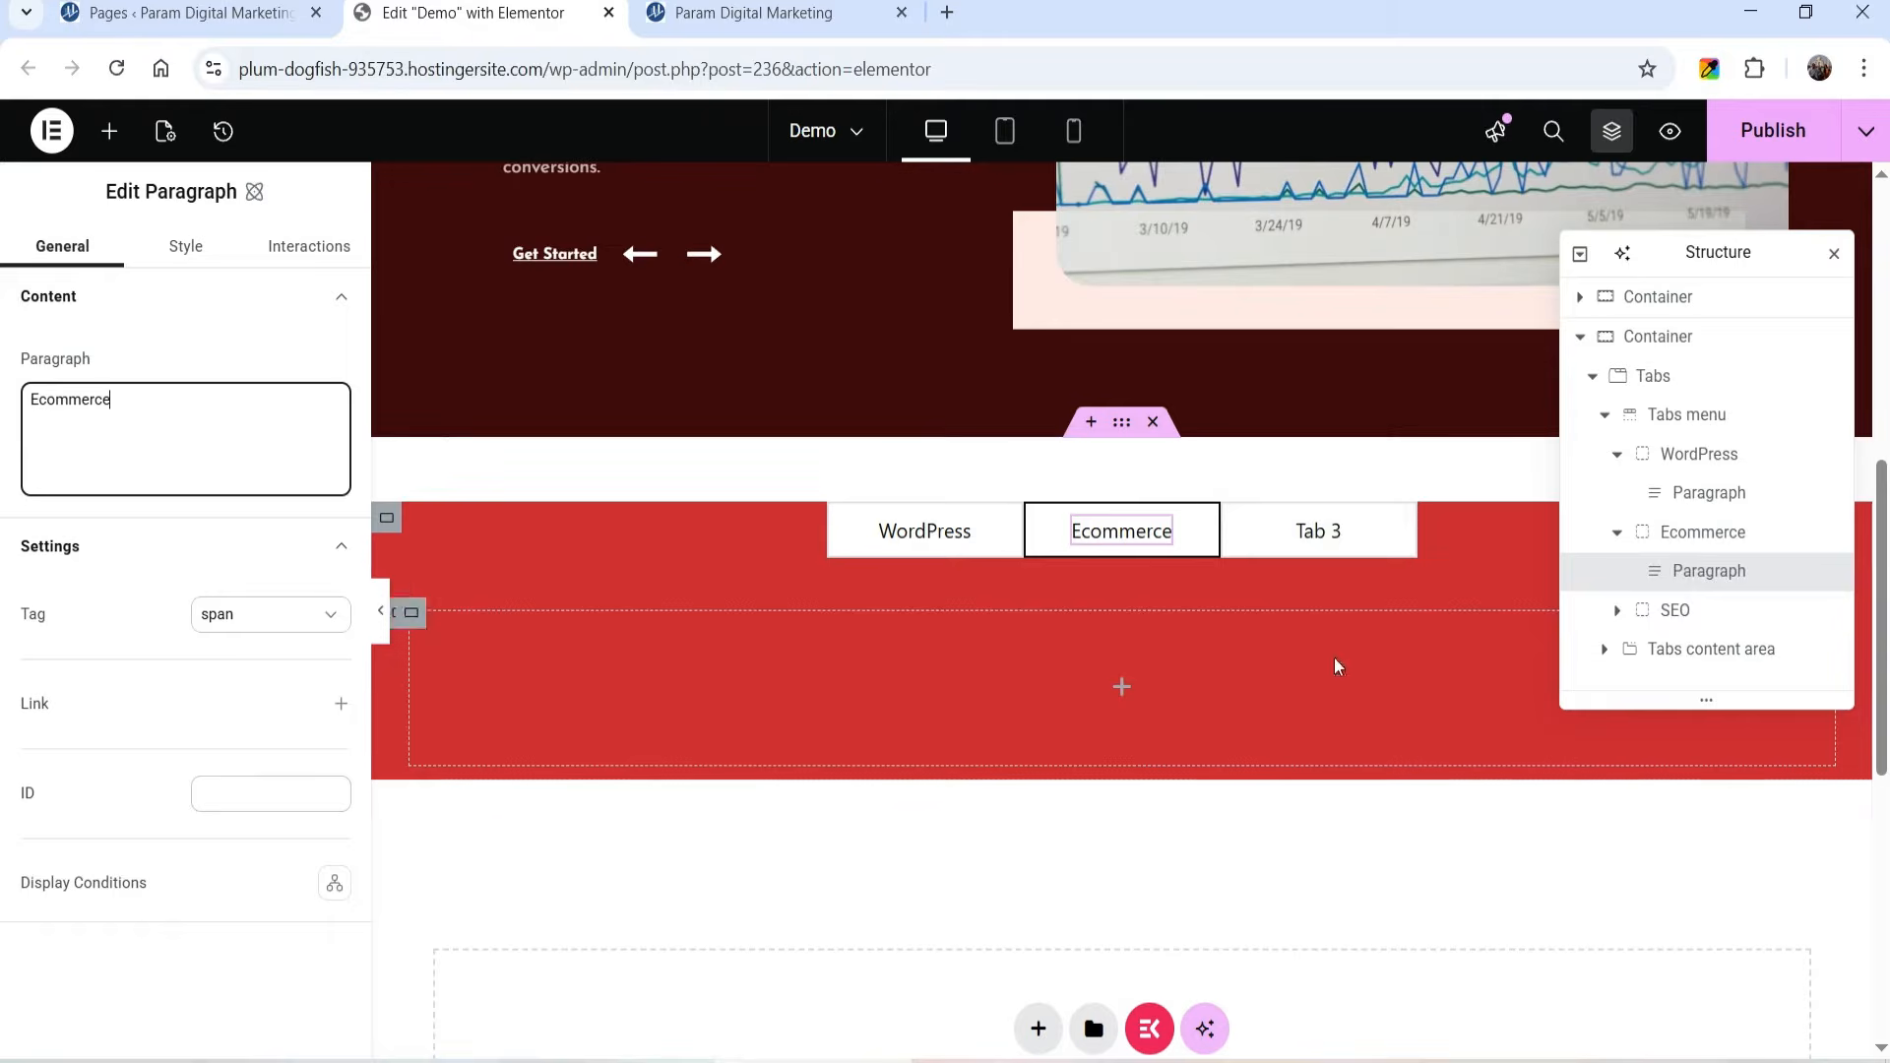
click(1324, 542)
triple_click(106, 403)
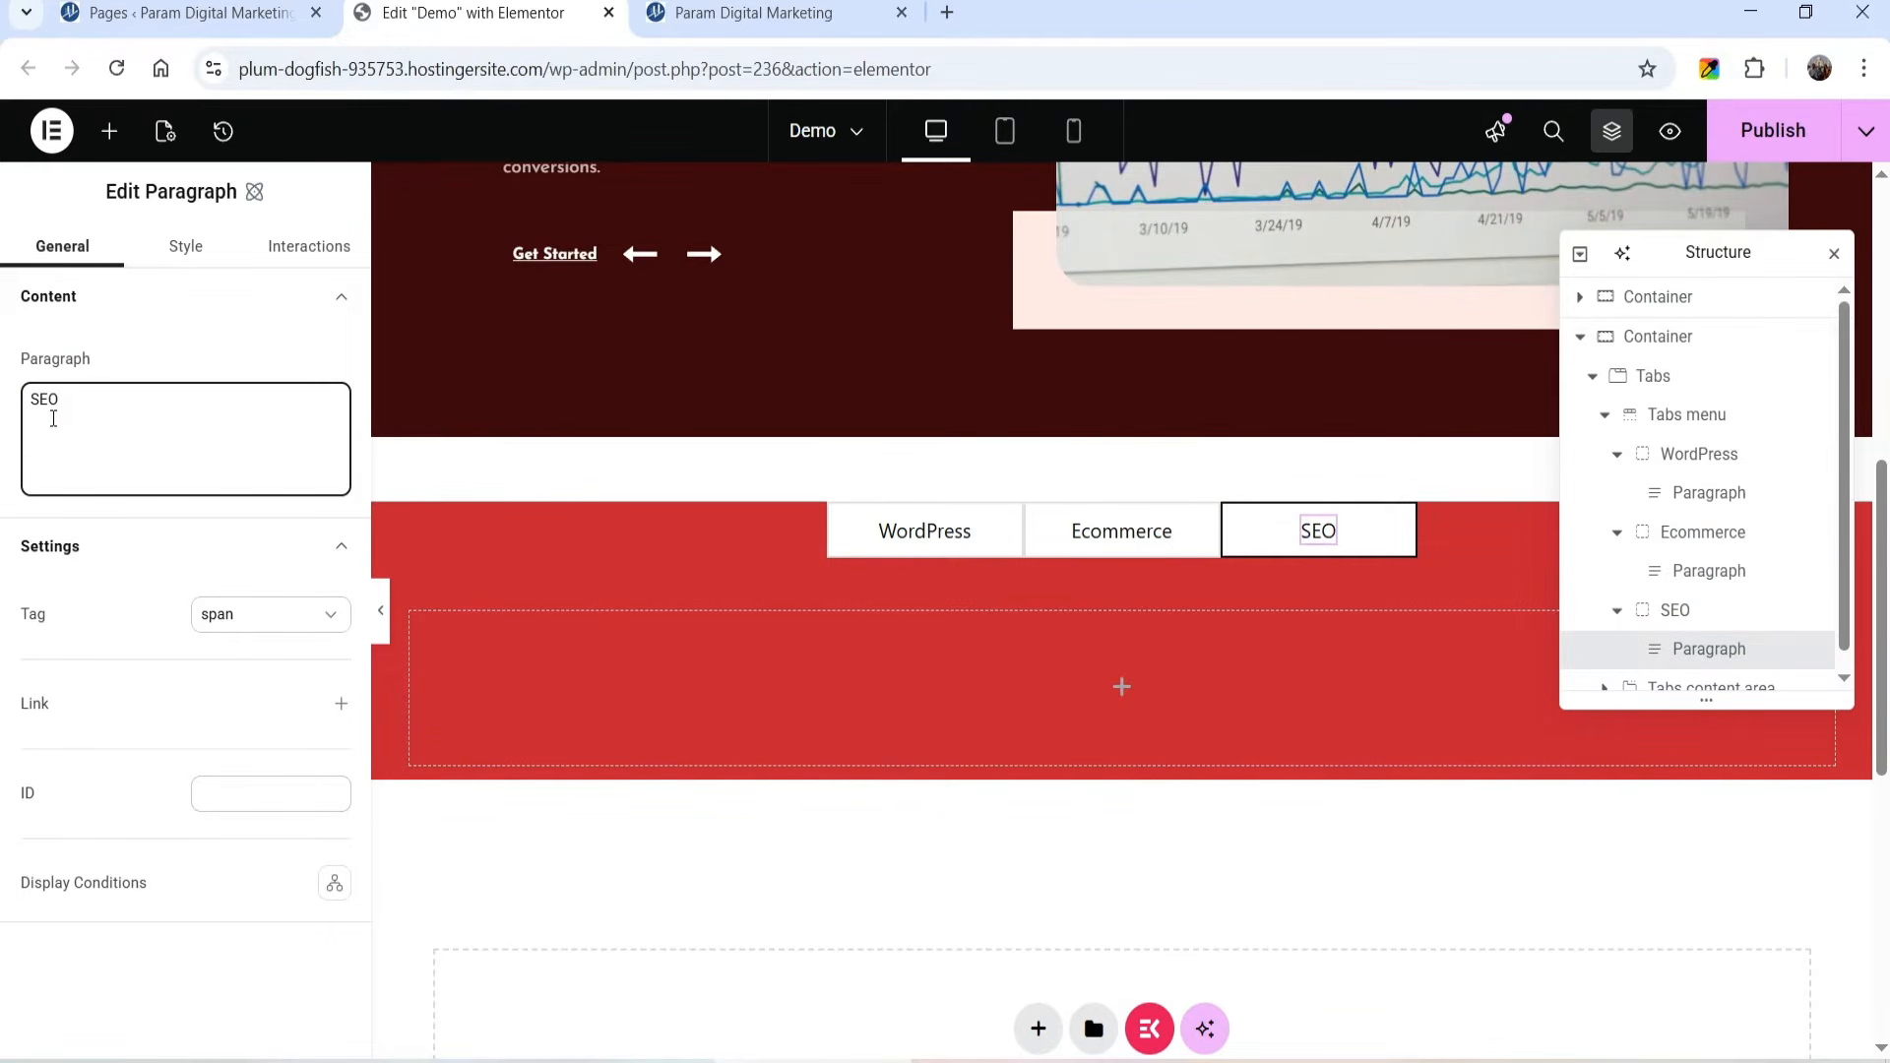
Step: Examine how the tabs menu is nested in the structure, down to the WordPress trigger and its paragraph
click(1615, 412)
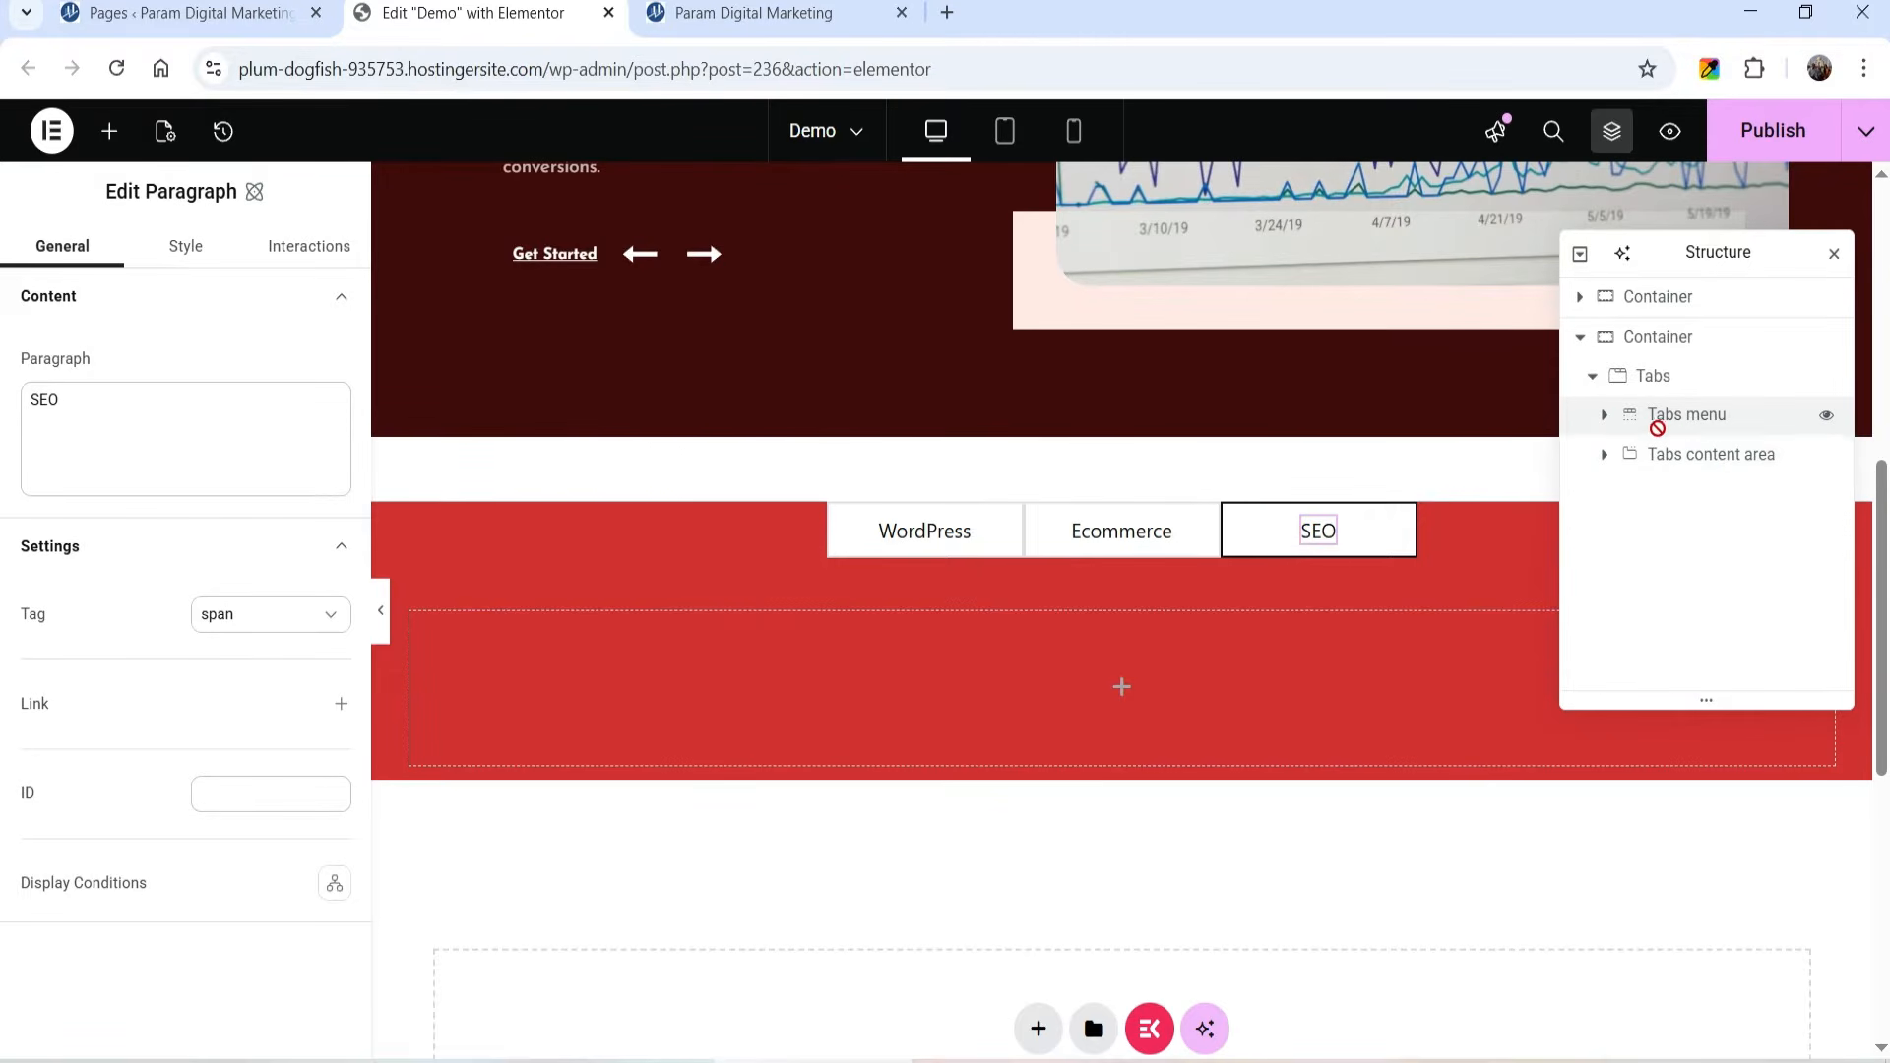
click(1695, 415)
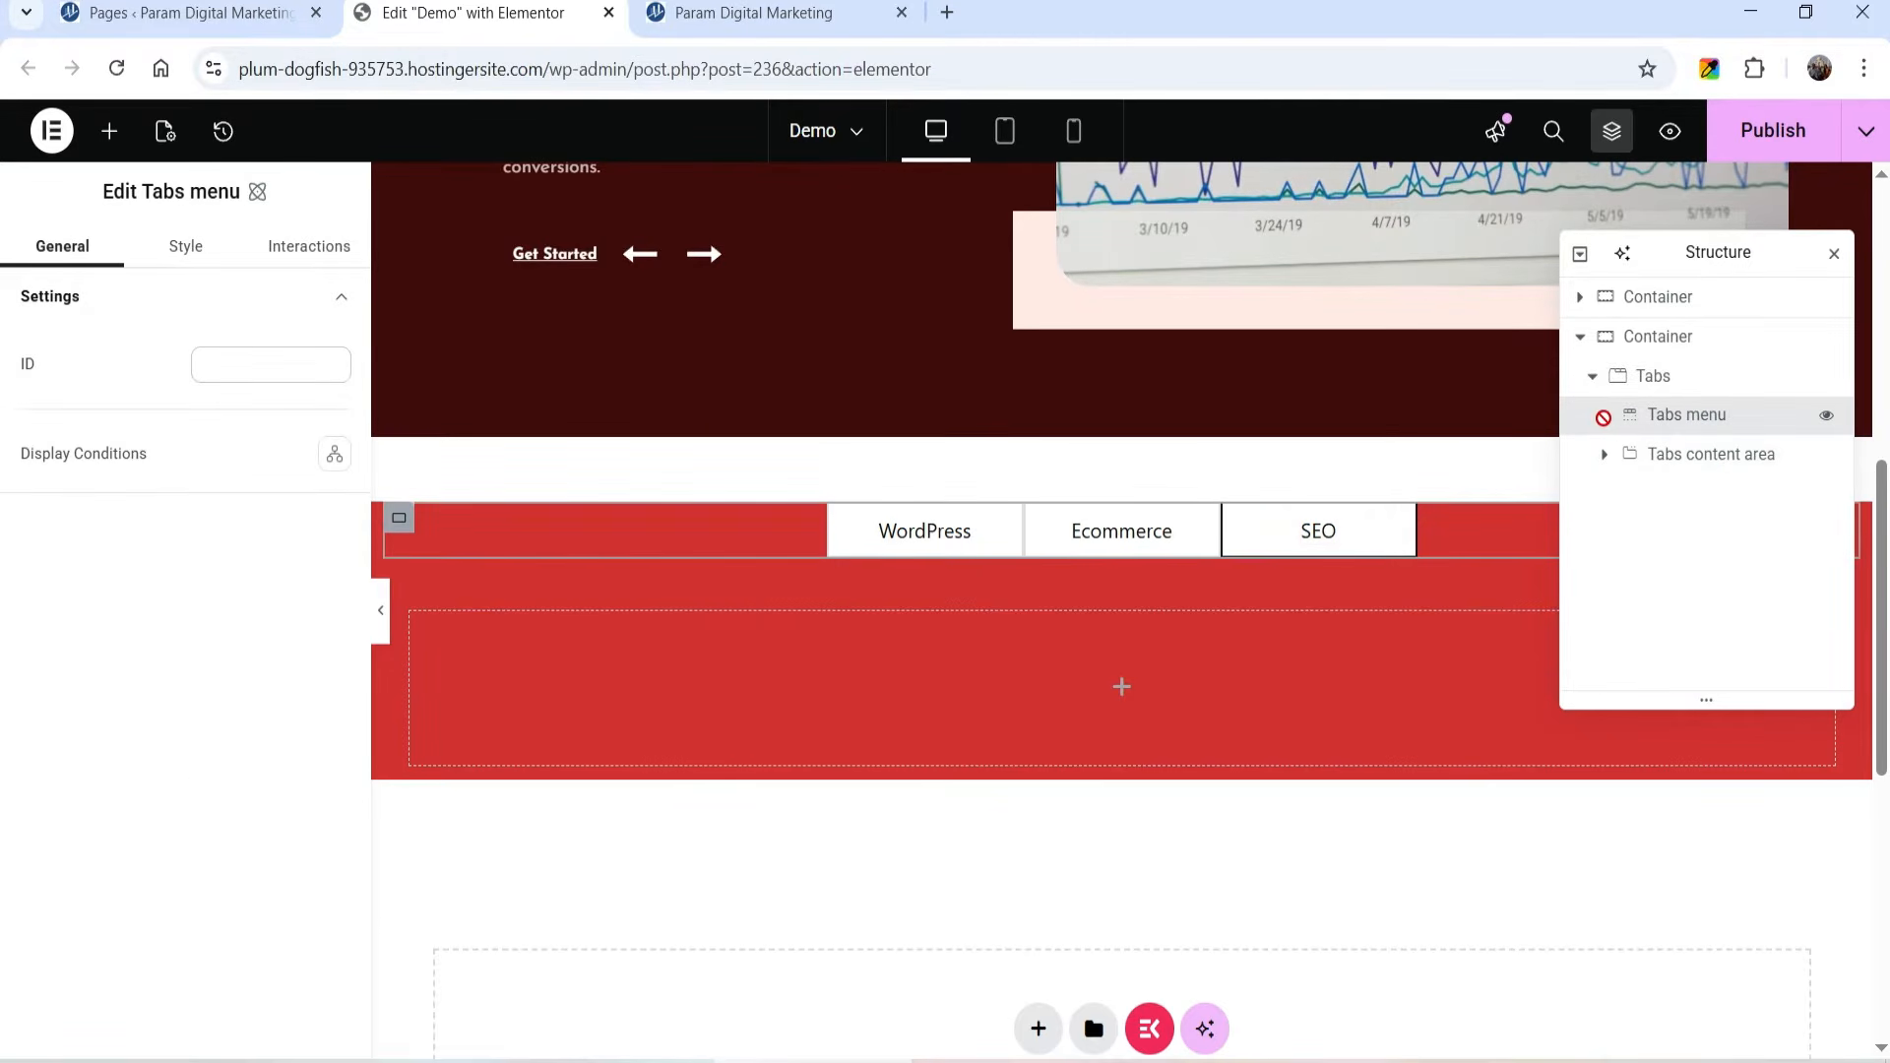
click(1606, 415)
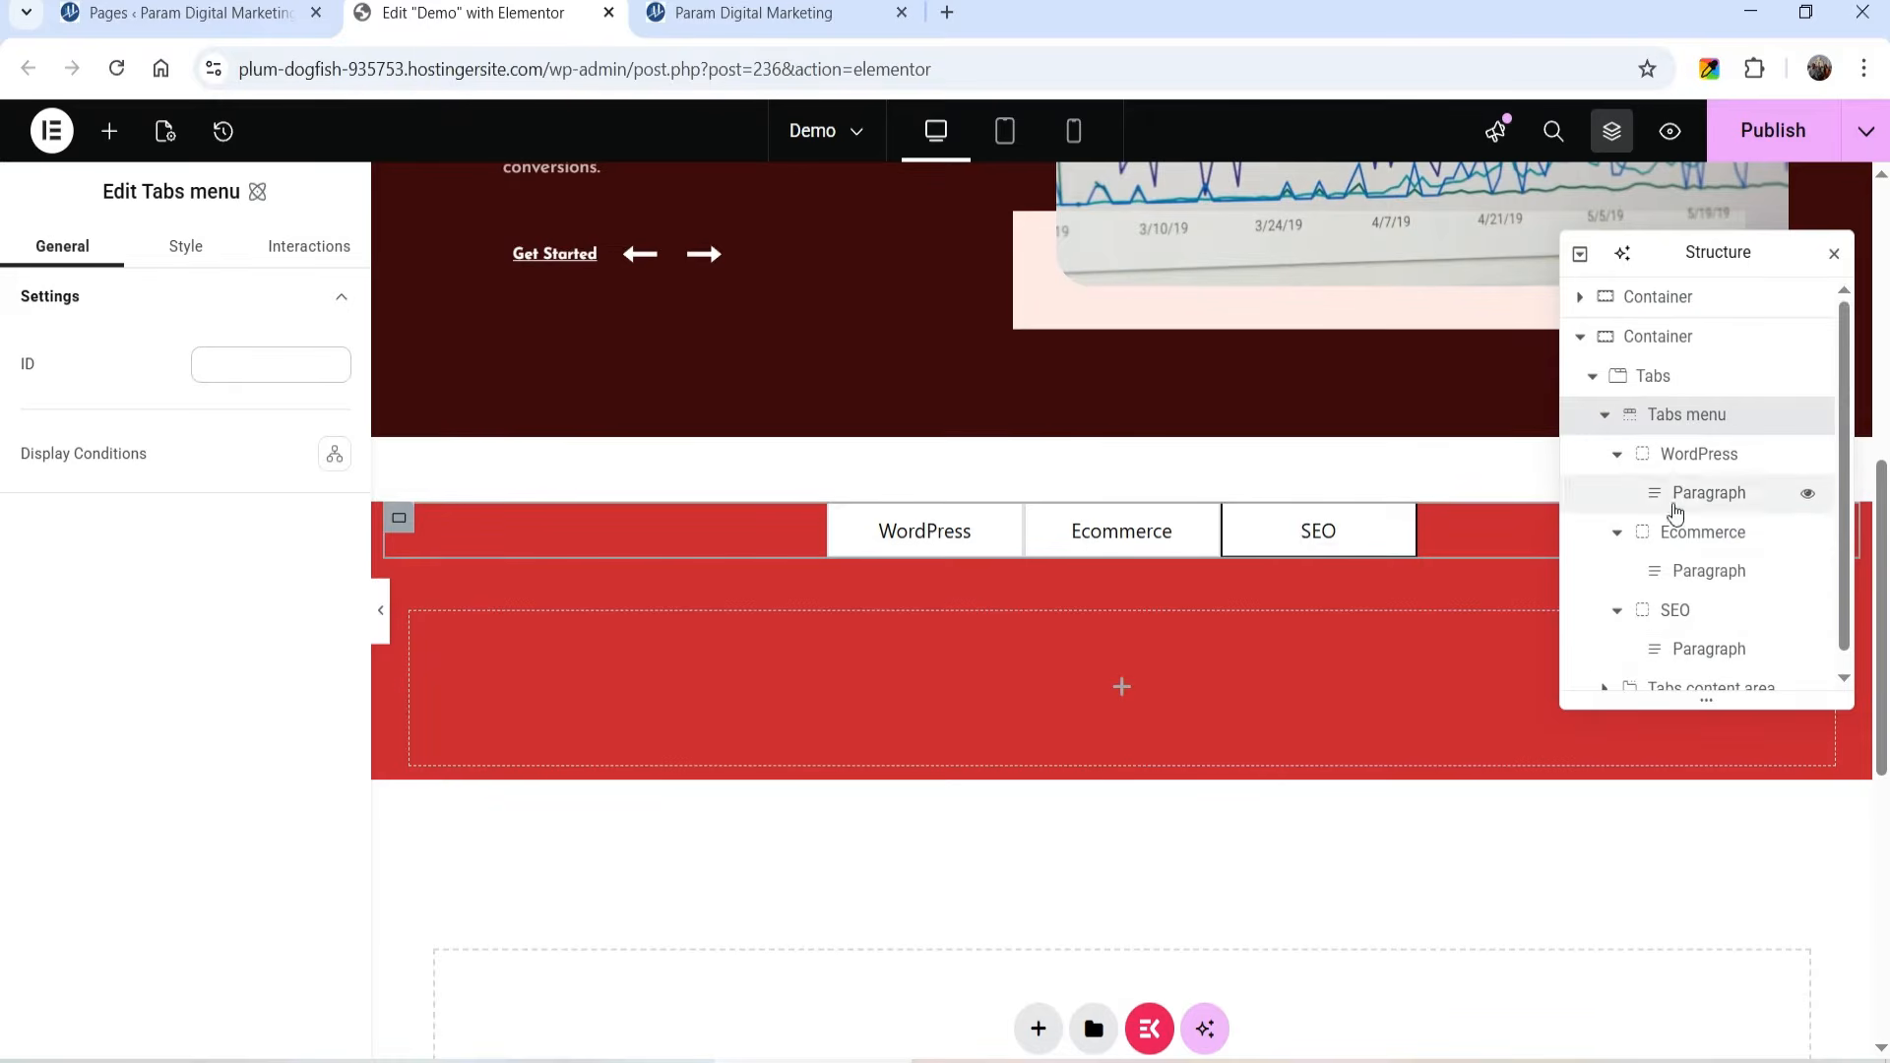
drag(1671, 458, 1709, 460)
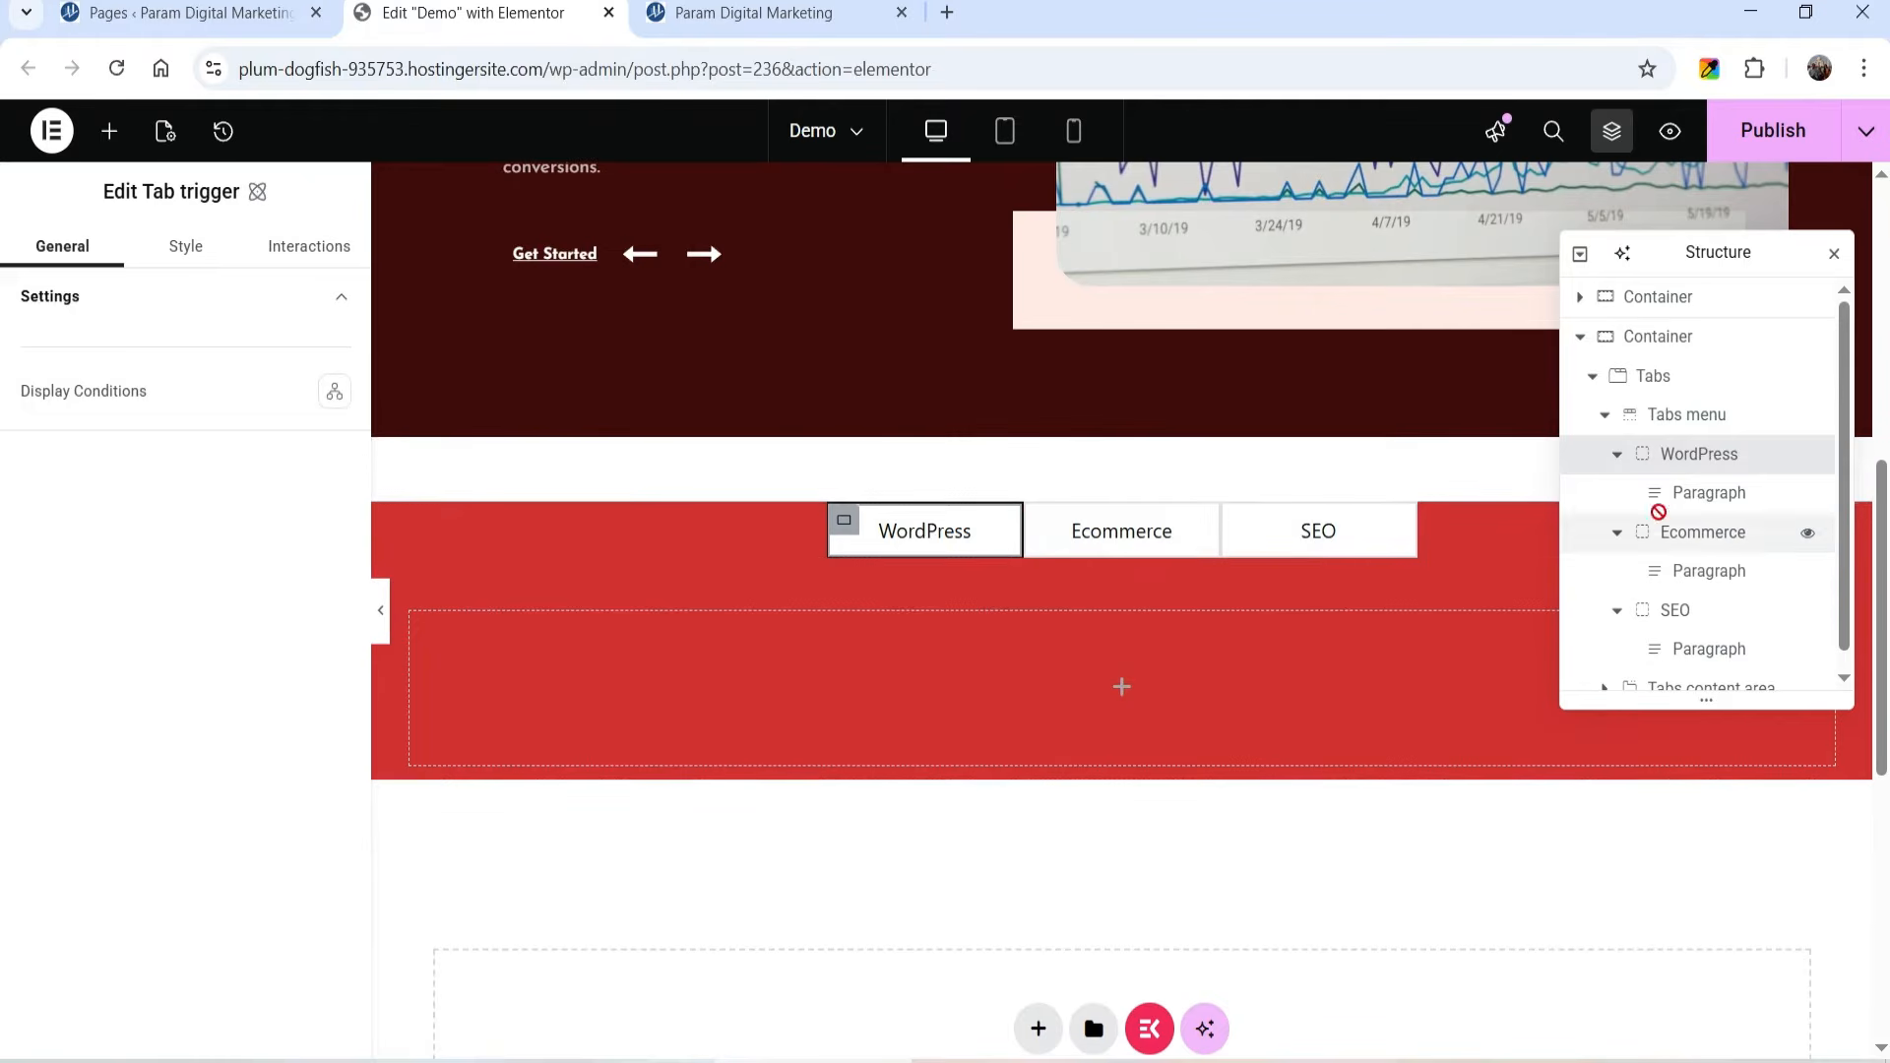
click(1713, 493)
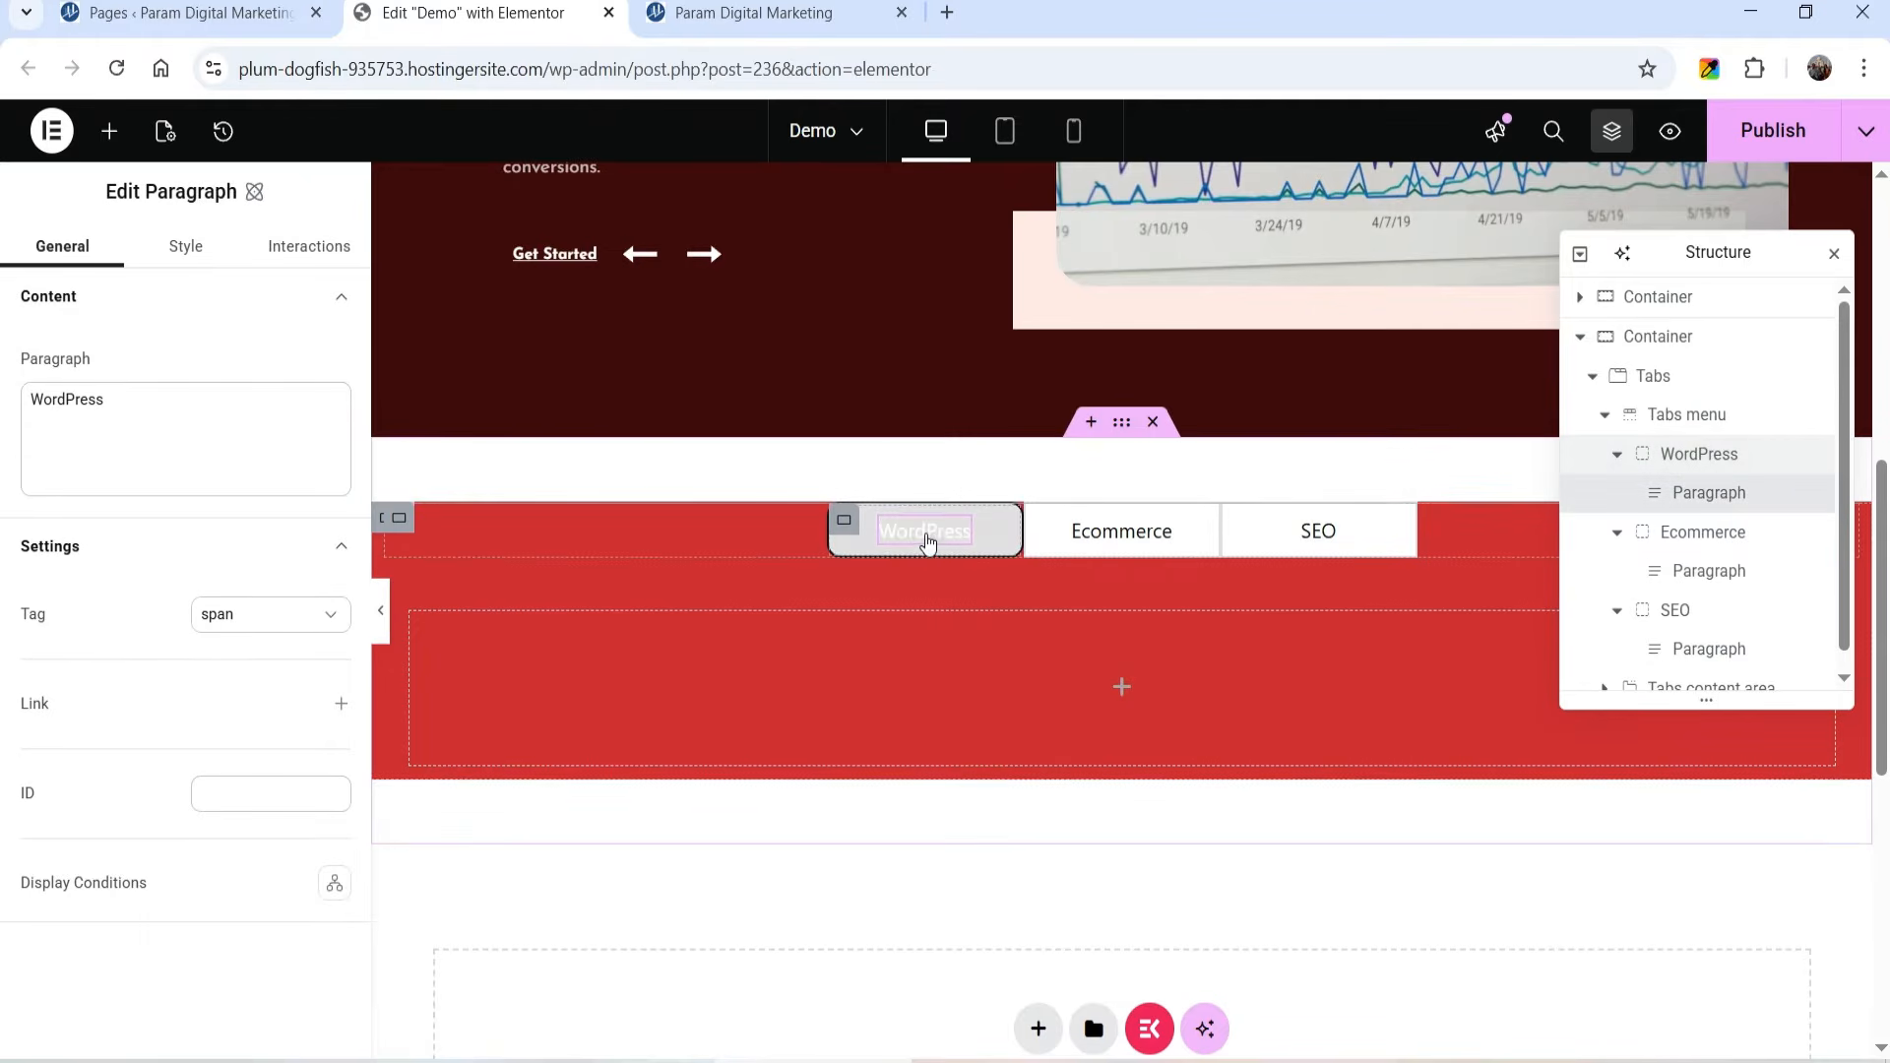
Step: Add an Icon widget to the WordPress tab trigger and place it above the paragraph
click(125, 137)
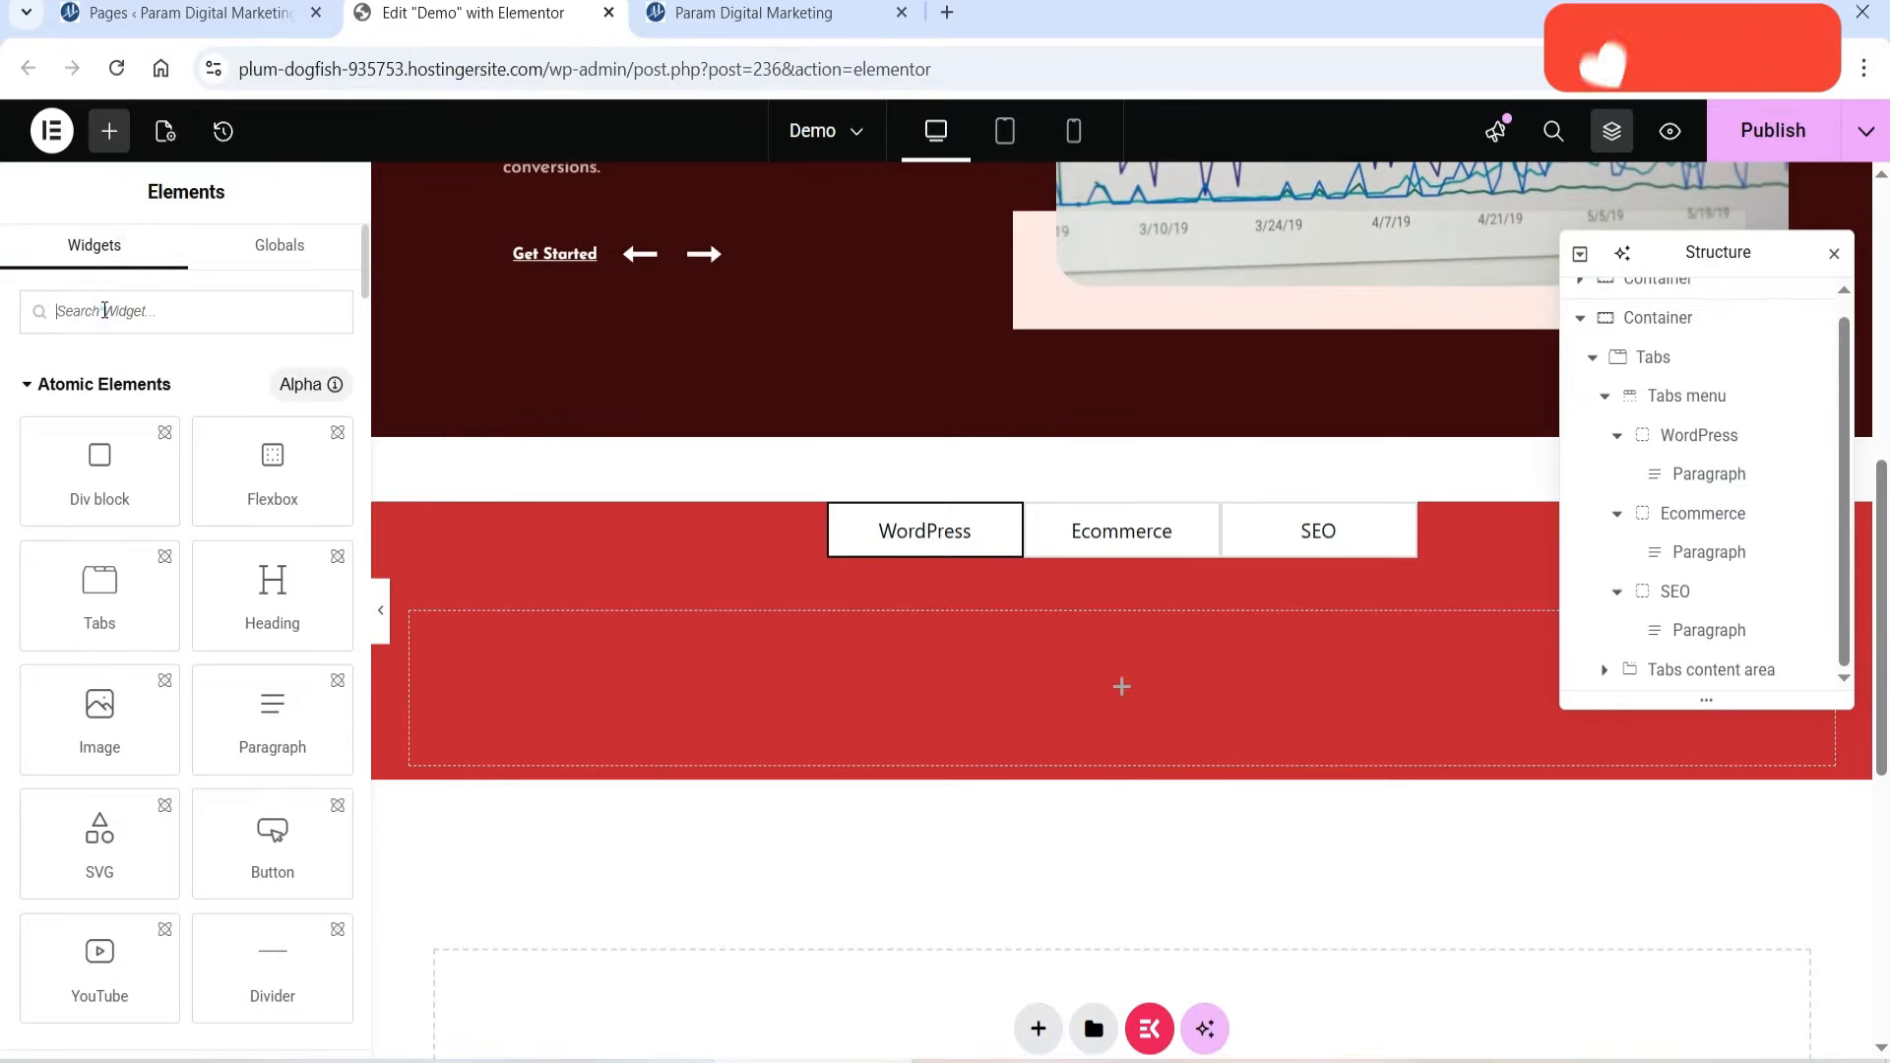
text(icon)
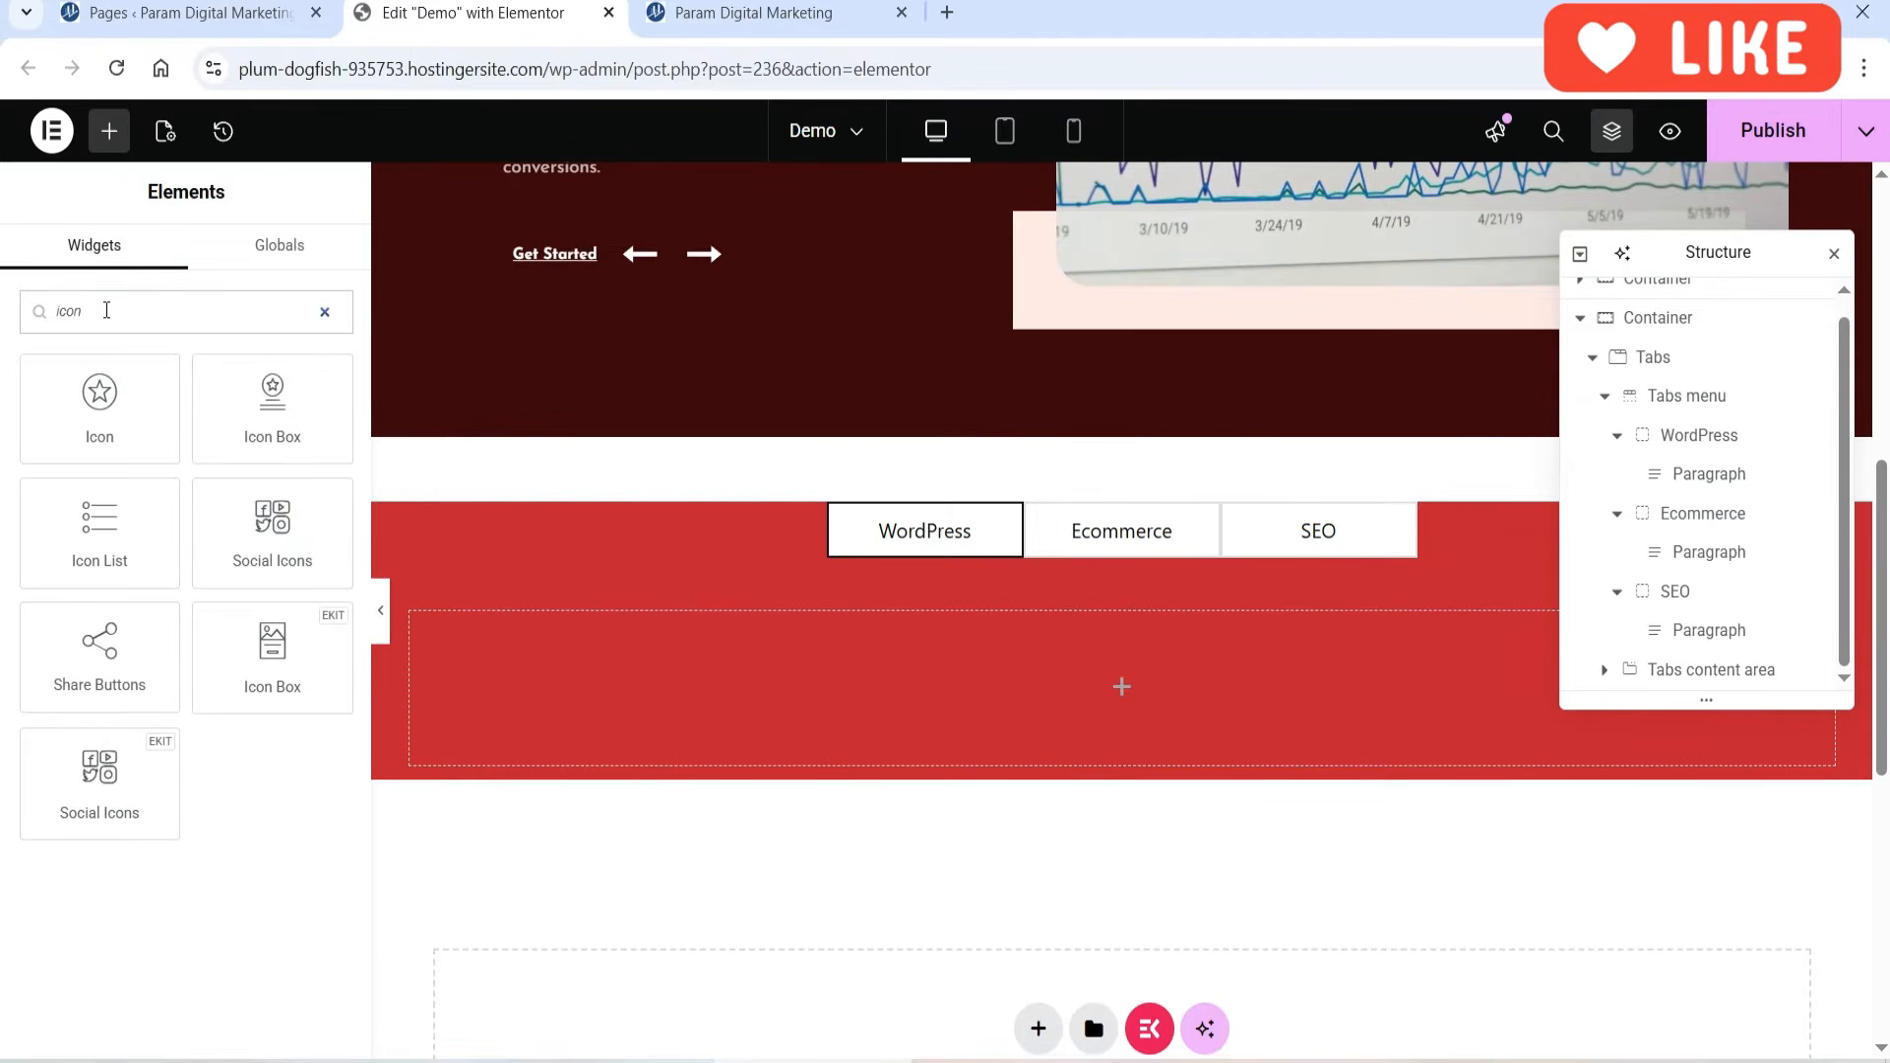
drag(104, 404, 930, 548)
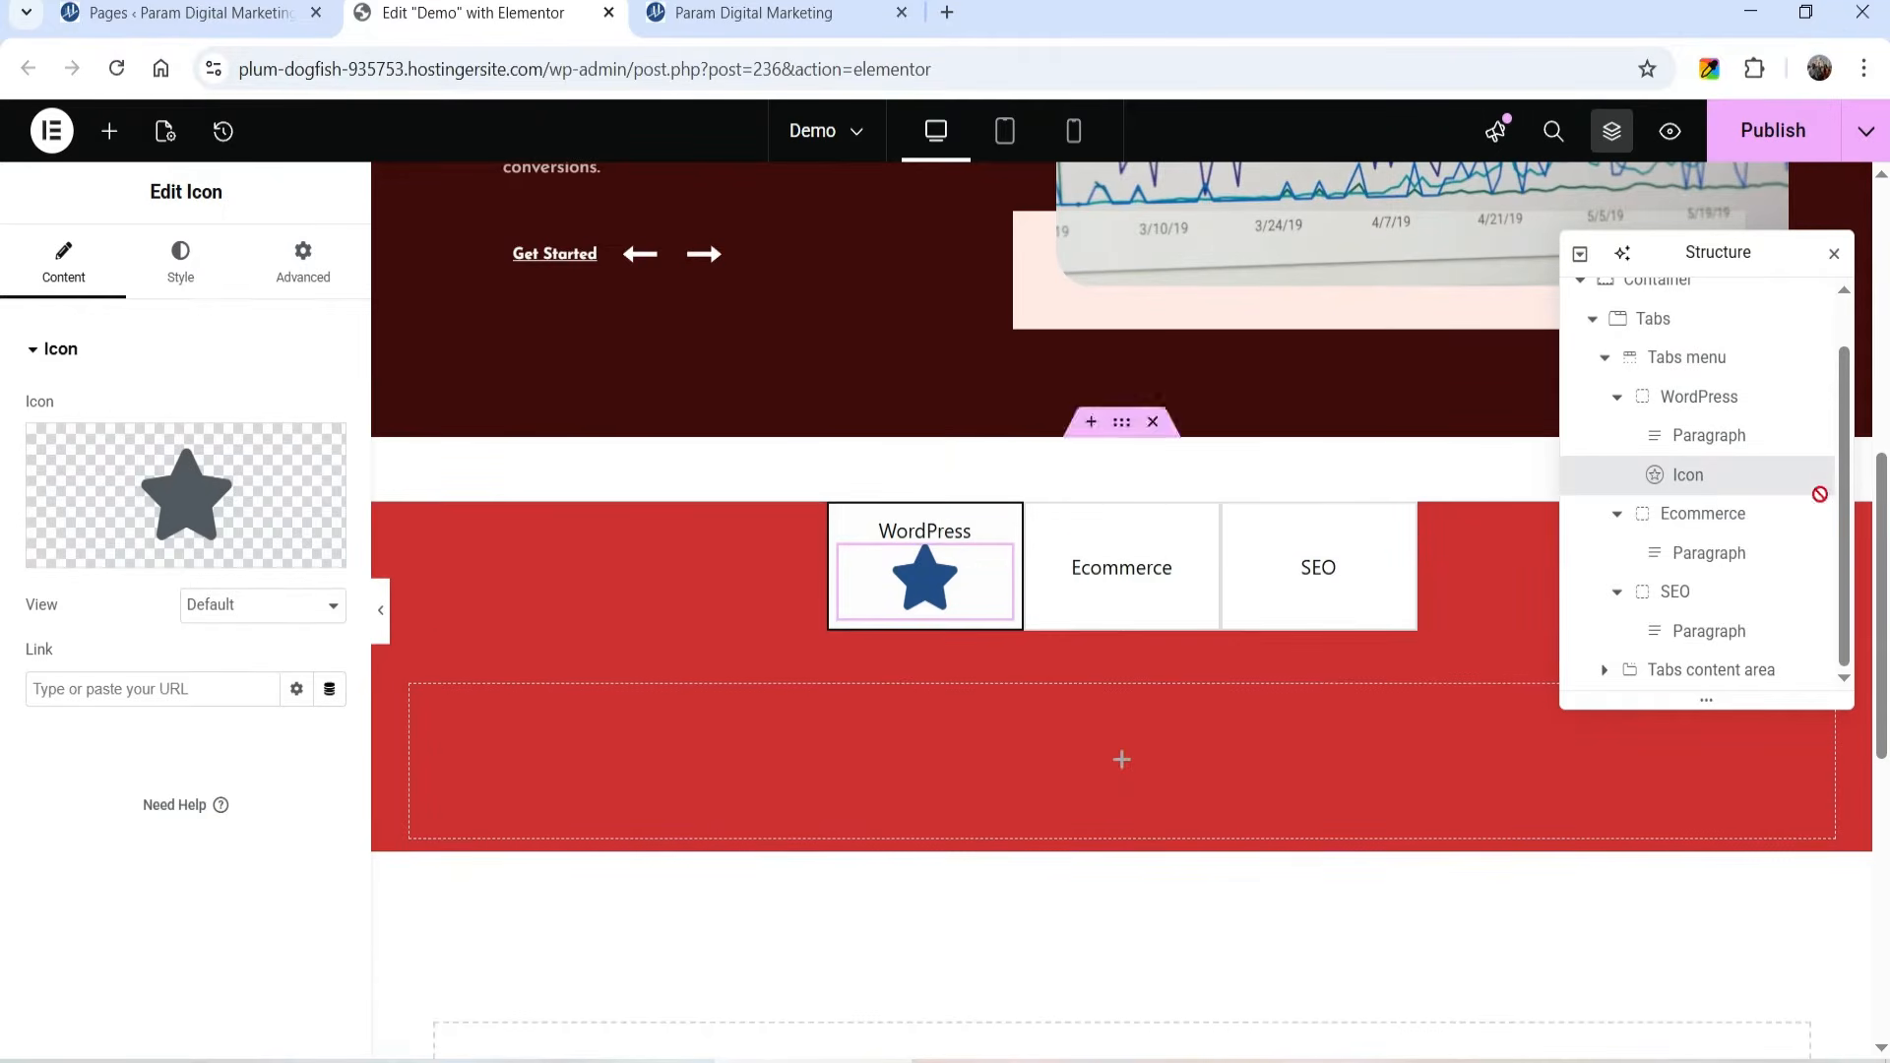
click(1700, 400)
drag(1717, 480, 1718, 448)
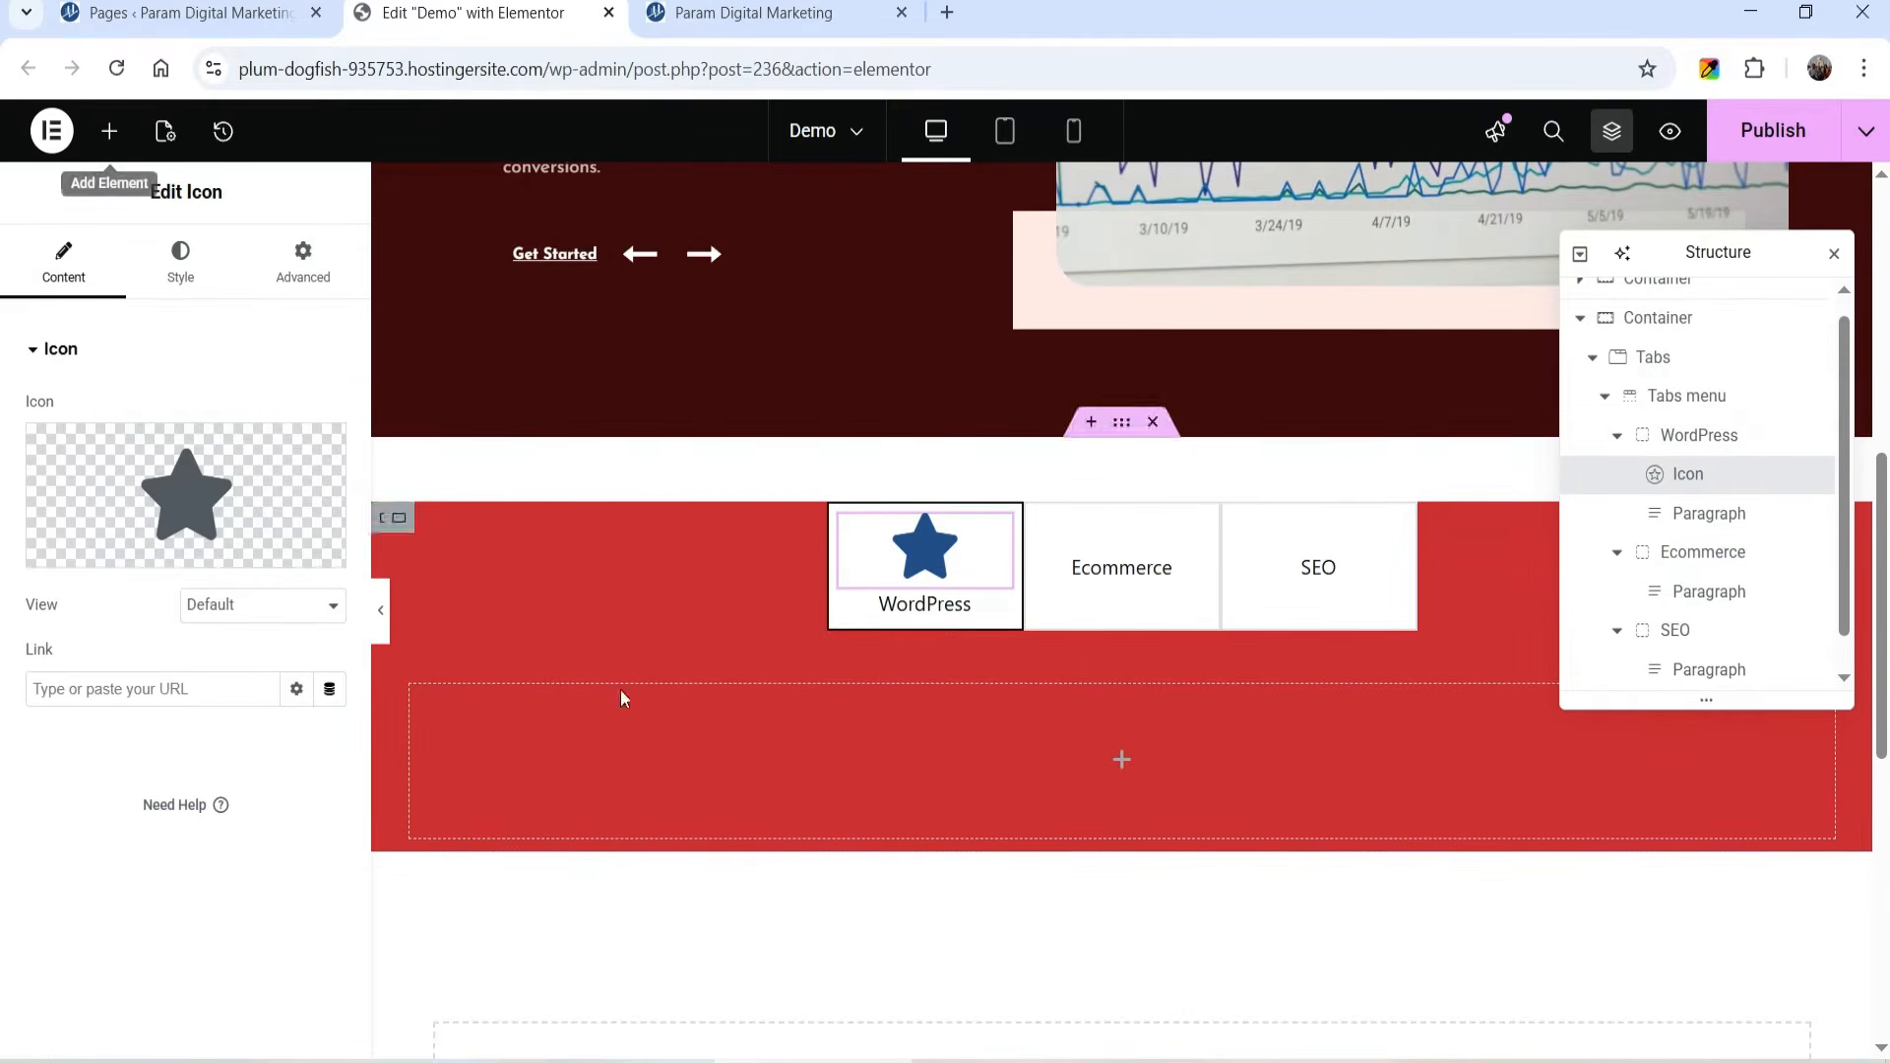
Step: Copy the WordPress tab's icon and paste it into the Ecommerce and SEO tab triggers
right_click(941, 517)
click(1011, 618)
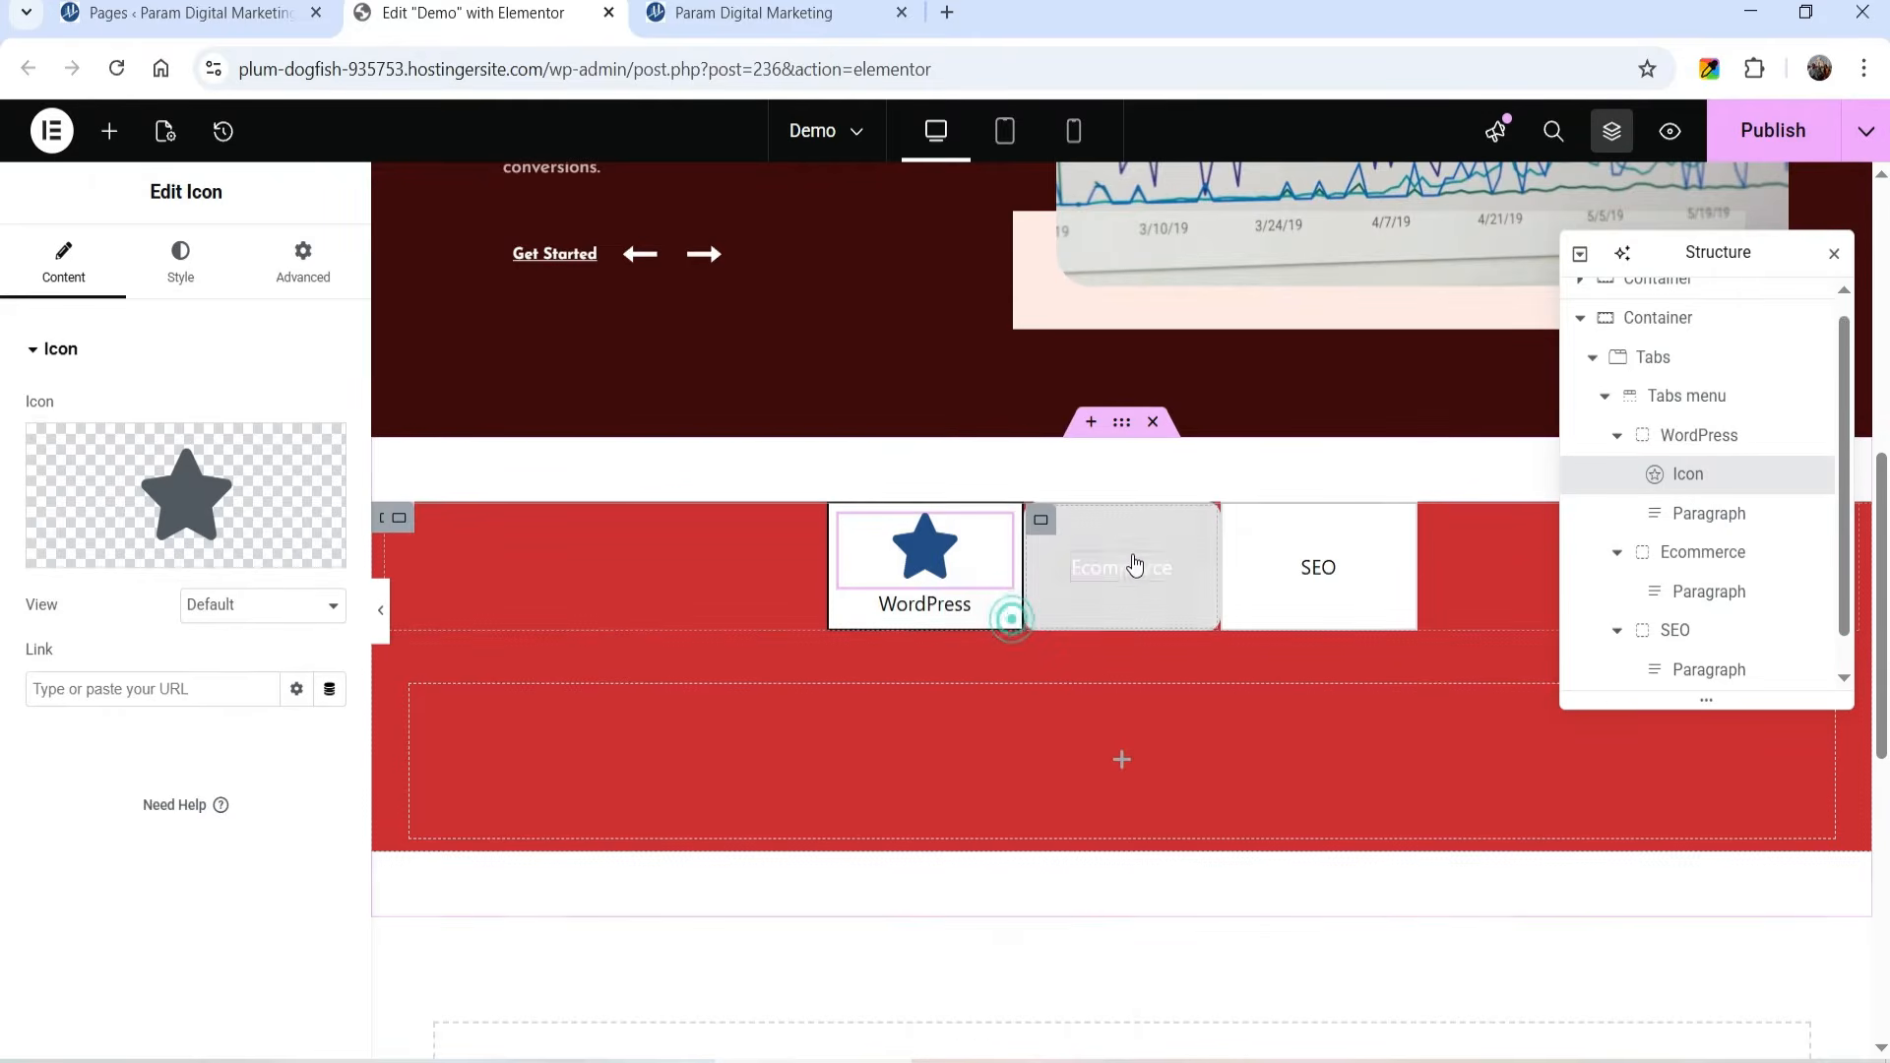
right_click(1124, 559)
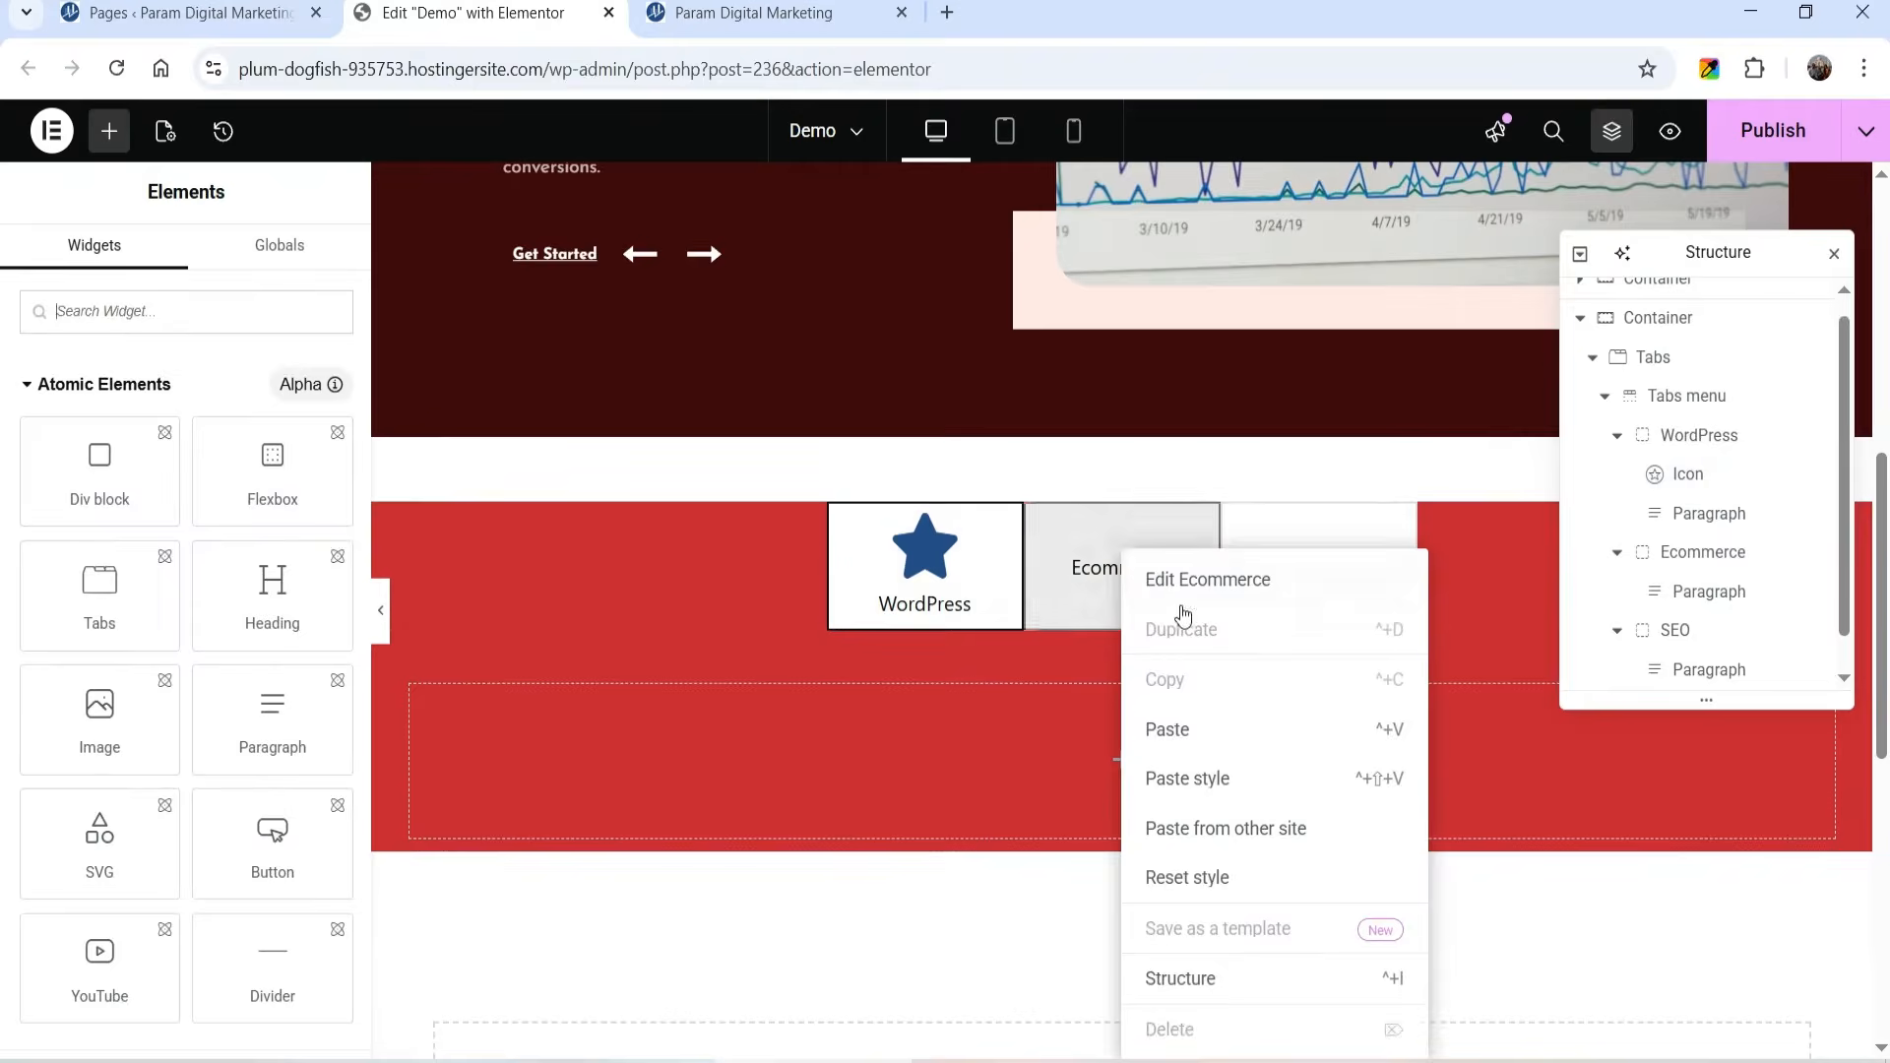
click(1217, 740)
right_click(1298, 555)
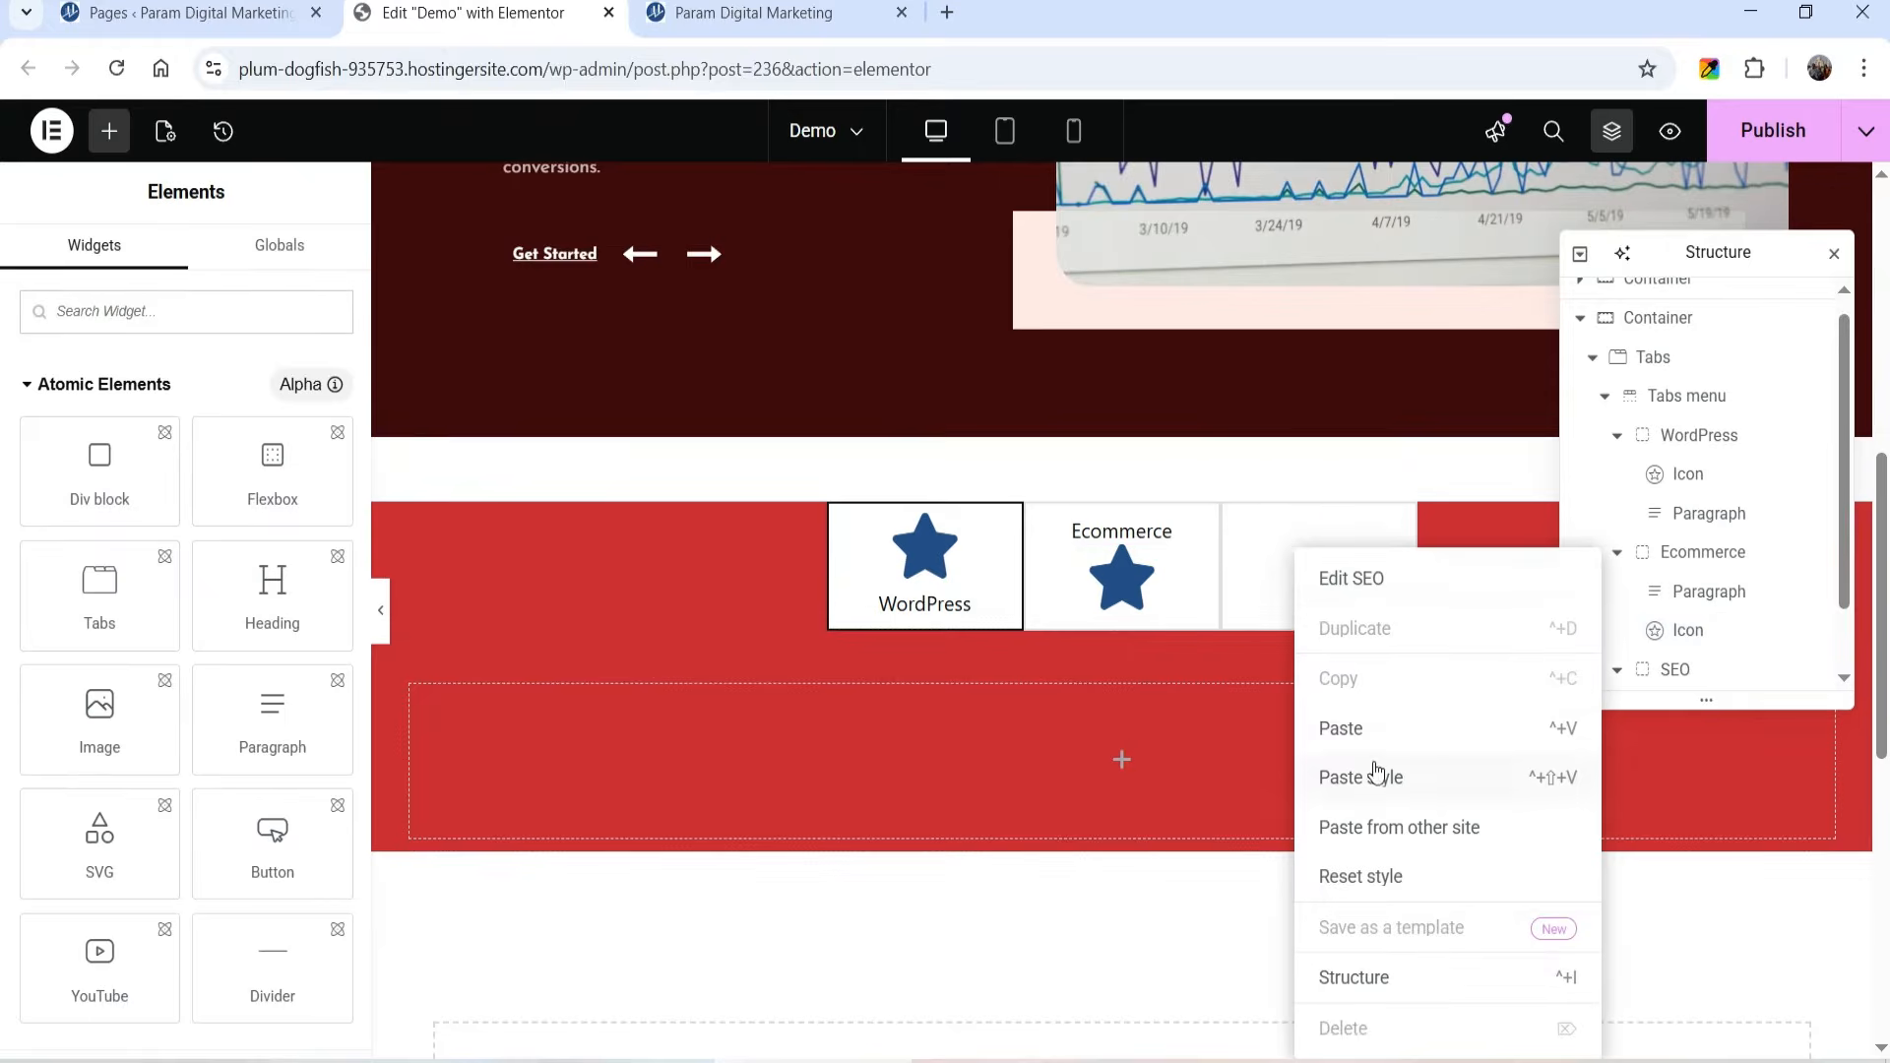
click(1380, 729)
Step: Reorder the SEO and Ecommerce tab triggers so that each icon sits above its paragraph
scroll(1762, 581, down, 3)
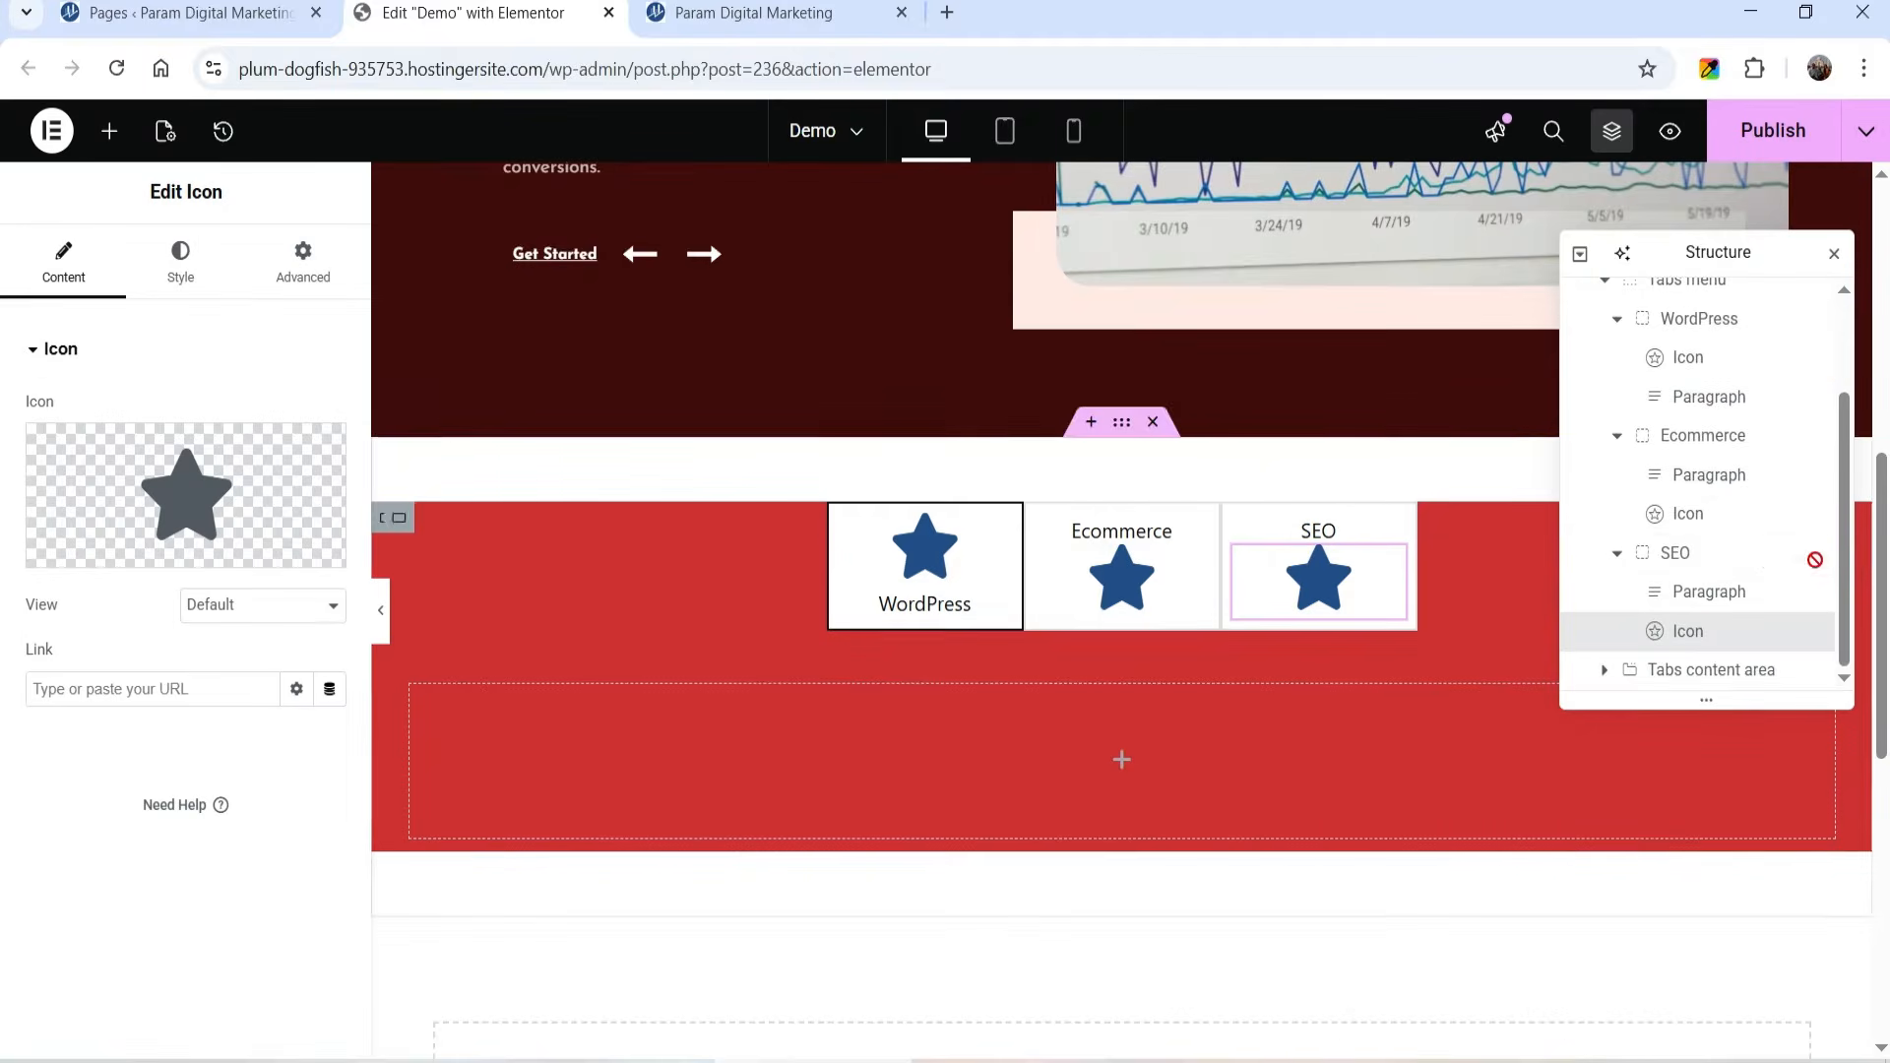
drag(1723, 633, 1700, 554)
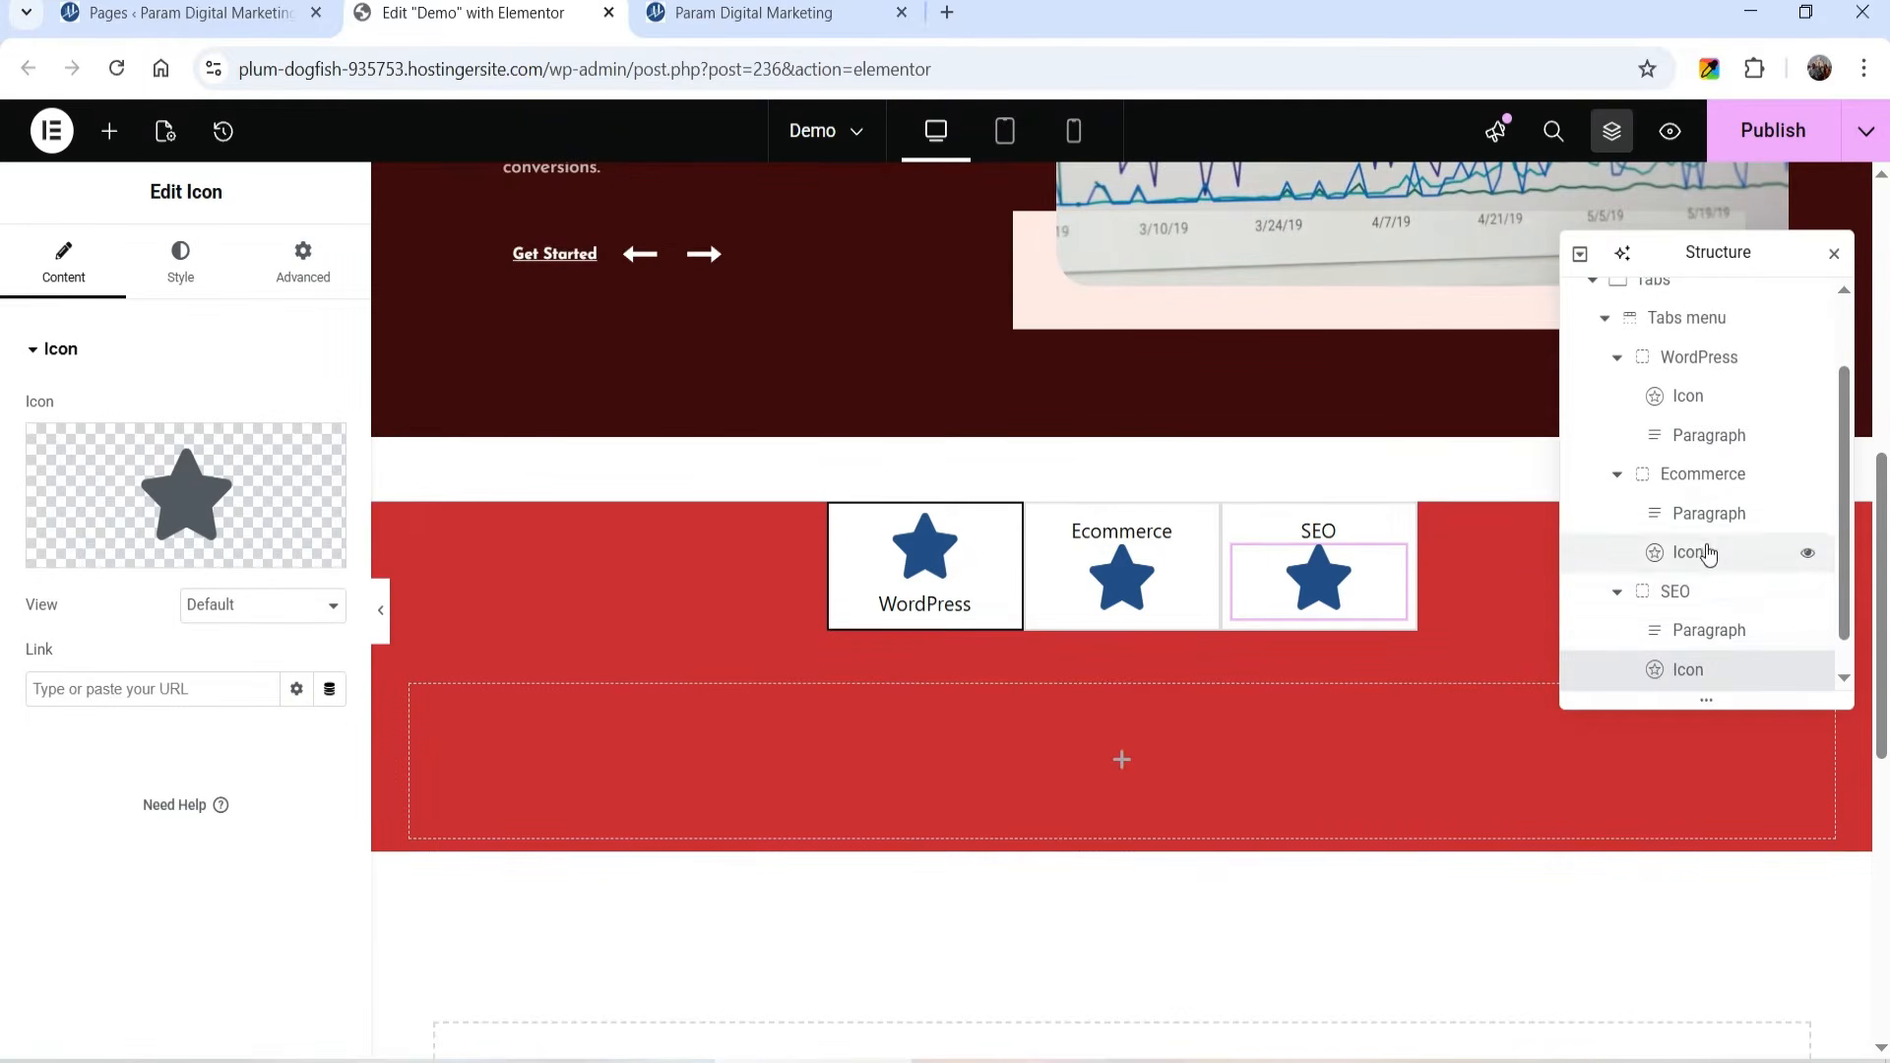
click(1706, 635)
drag(1702, 646, 1734, 531)
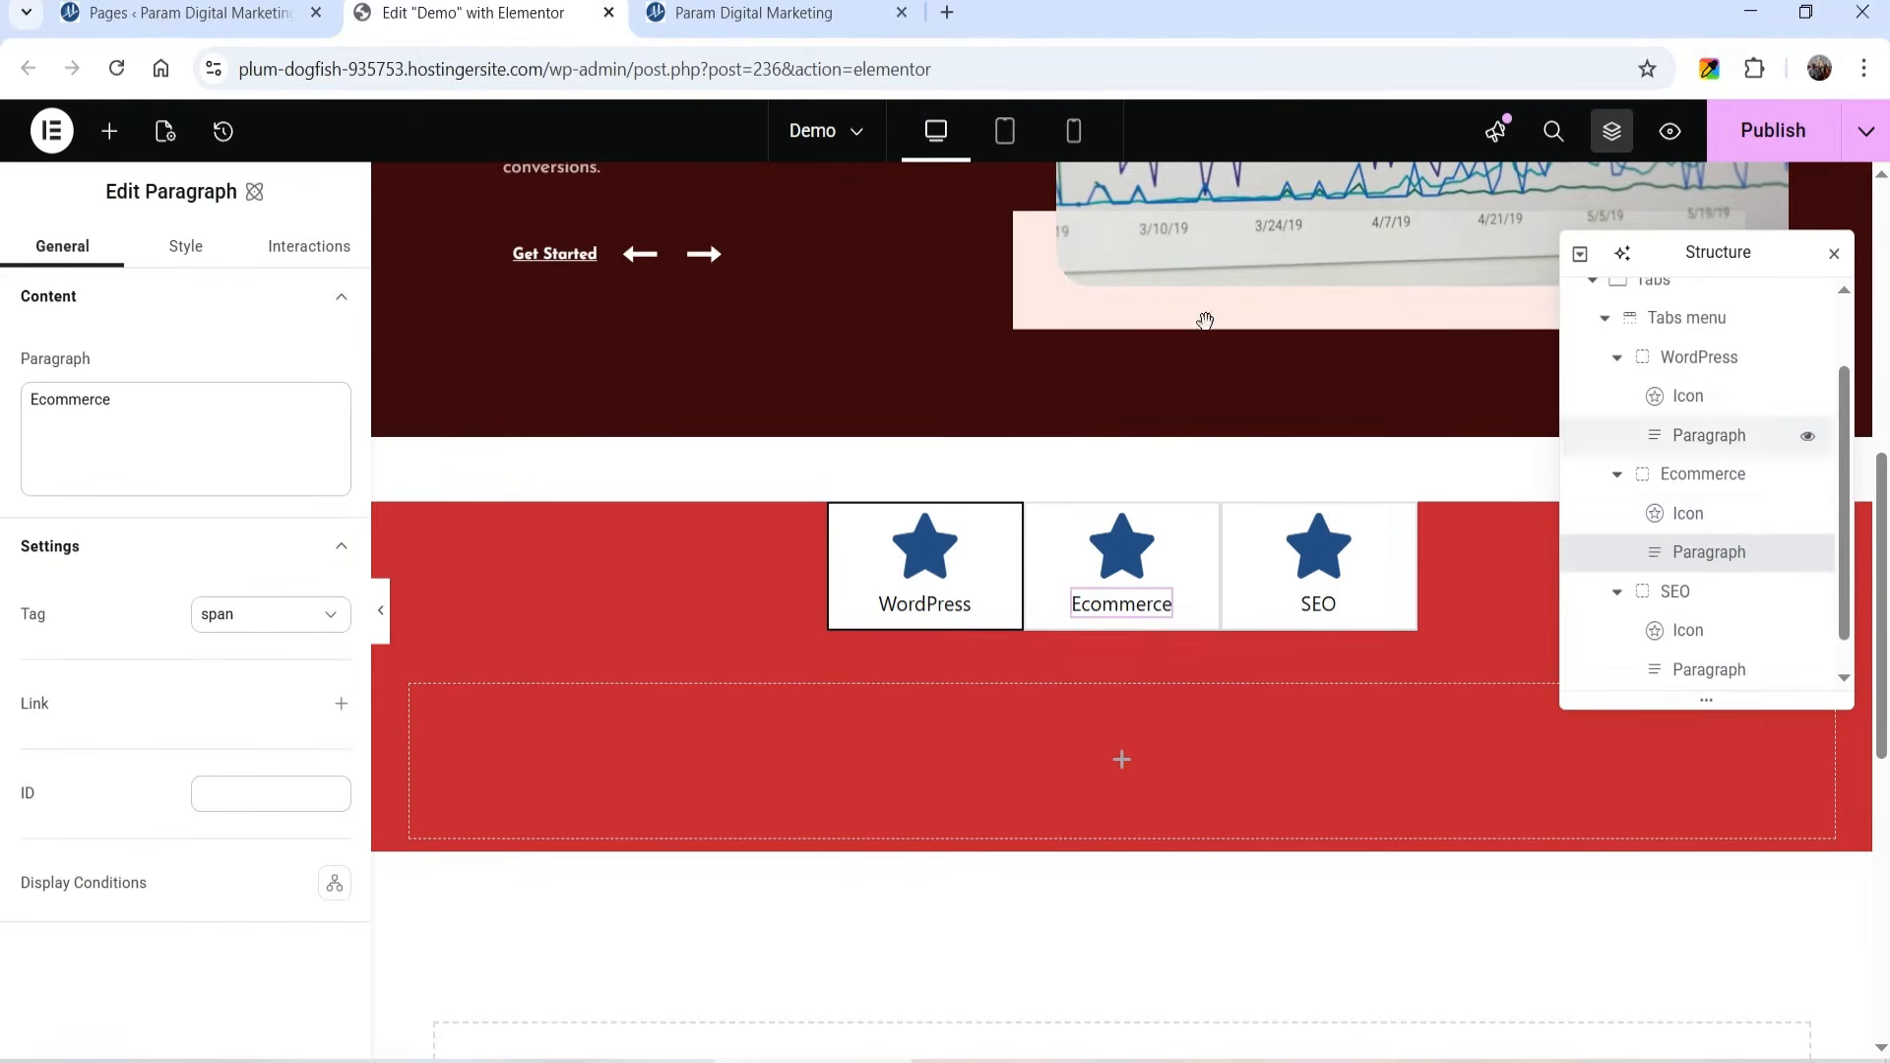
Step: Replace the WordPress tab's star with the Globe icon from the icon library
click(924, 544)
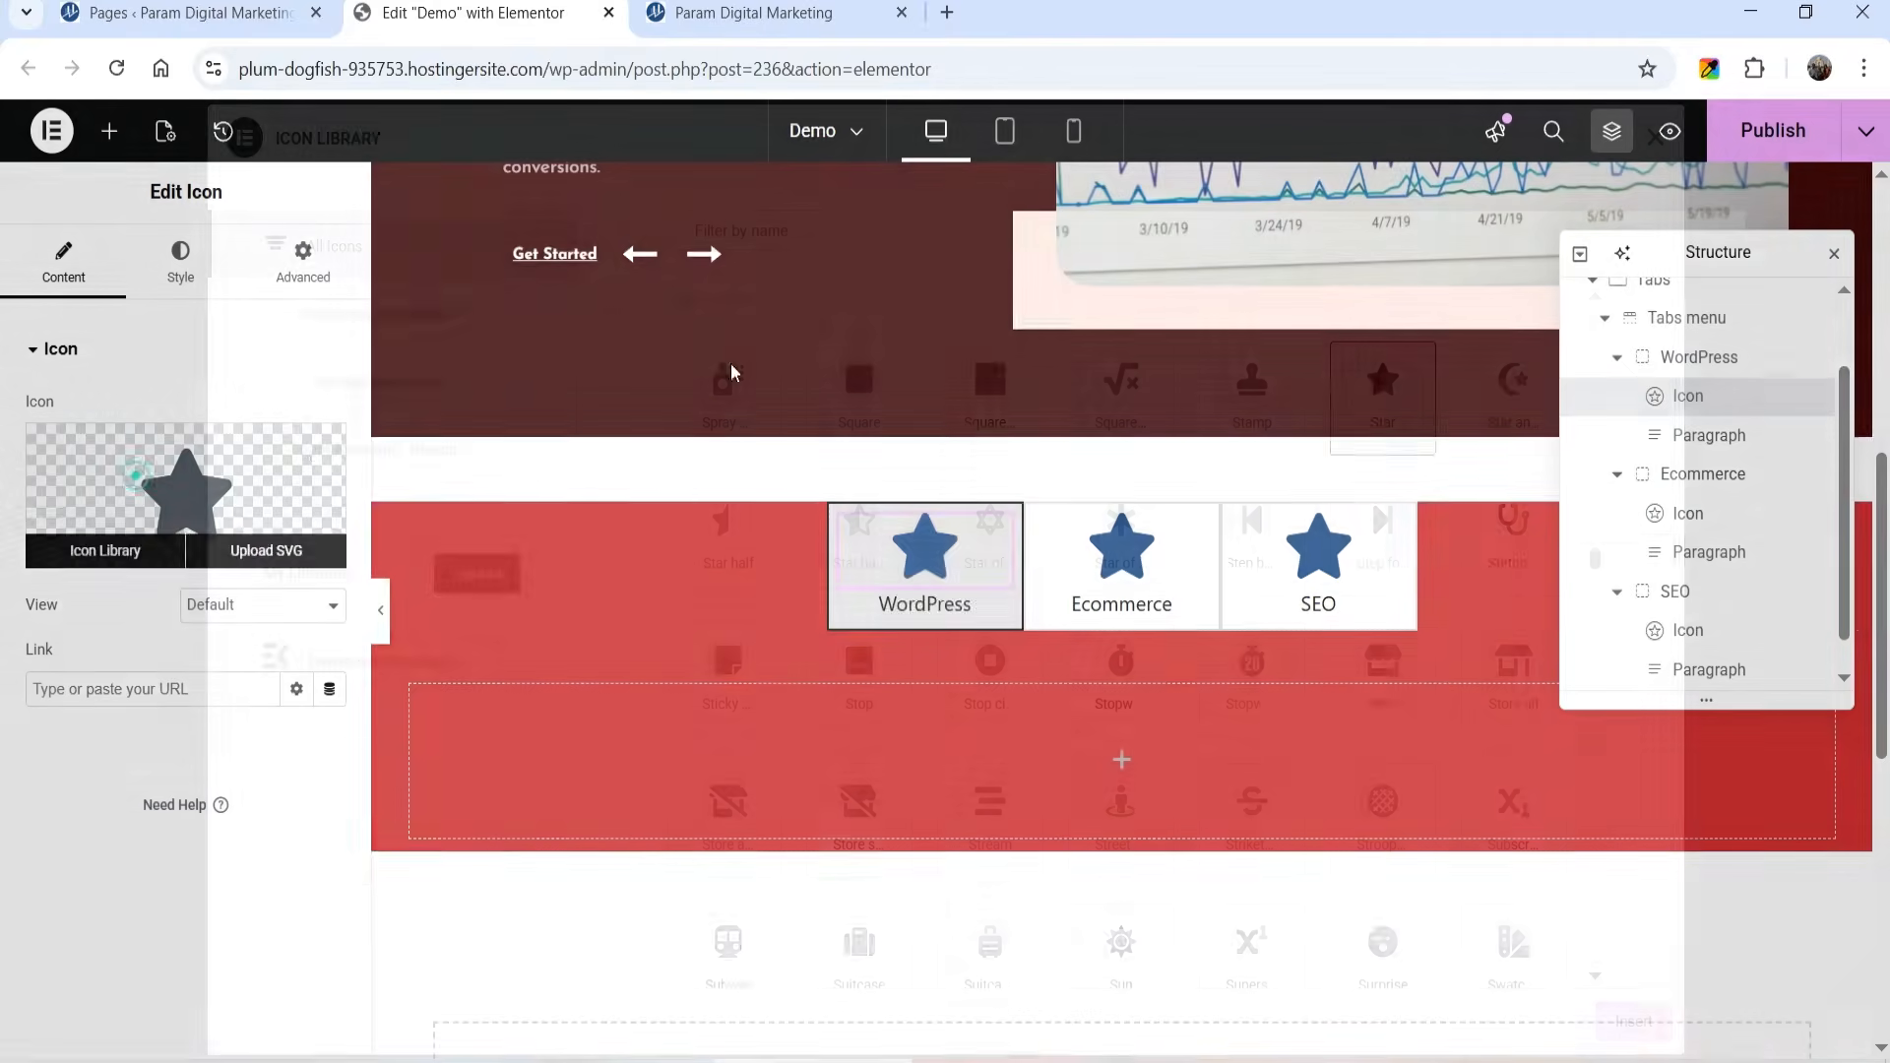
click(105, 547)
click(1077, 224)
text(glo)
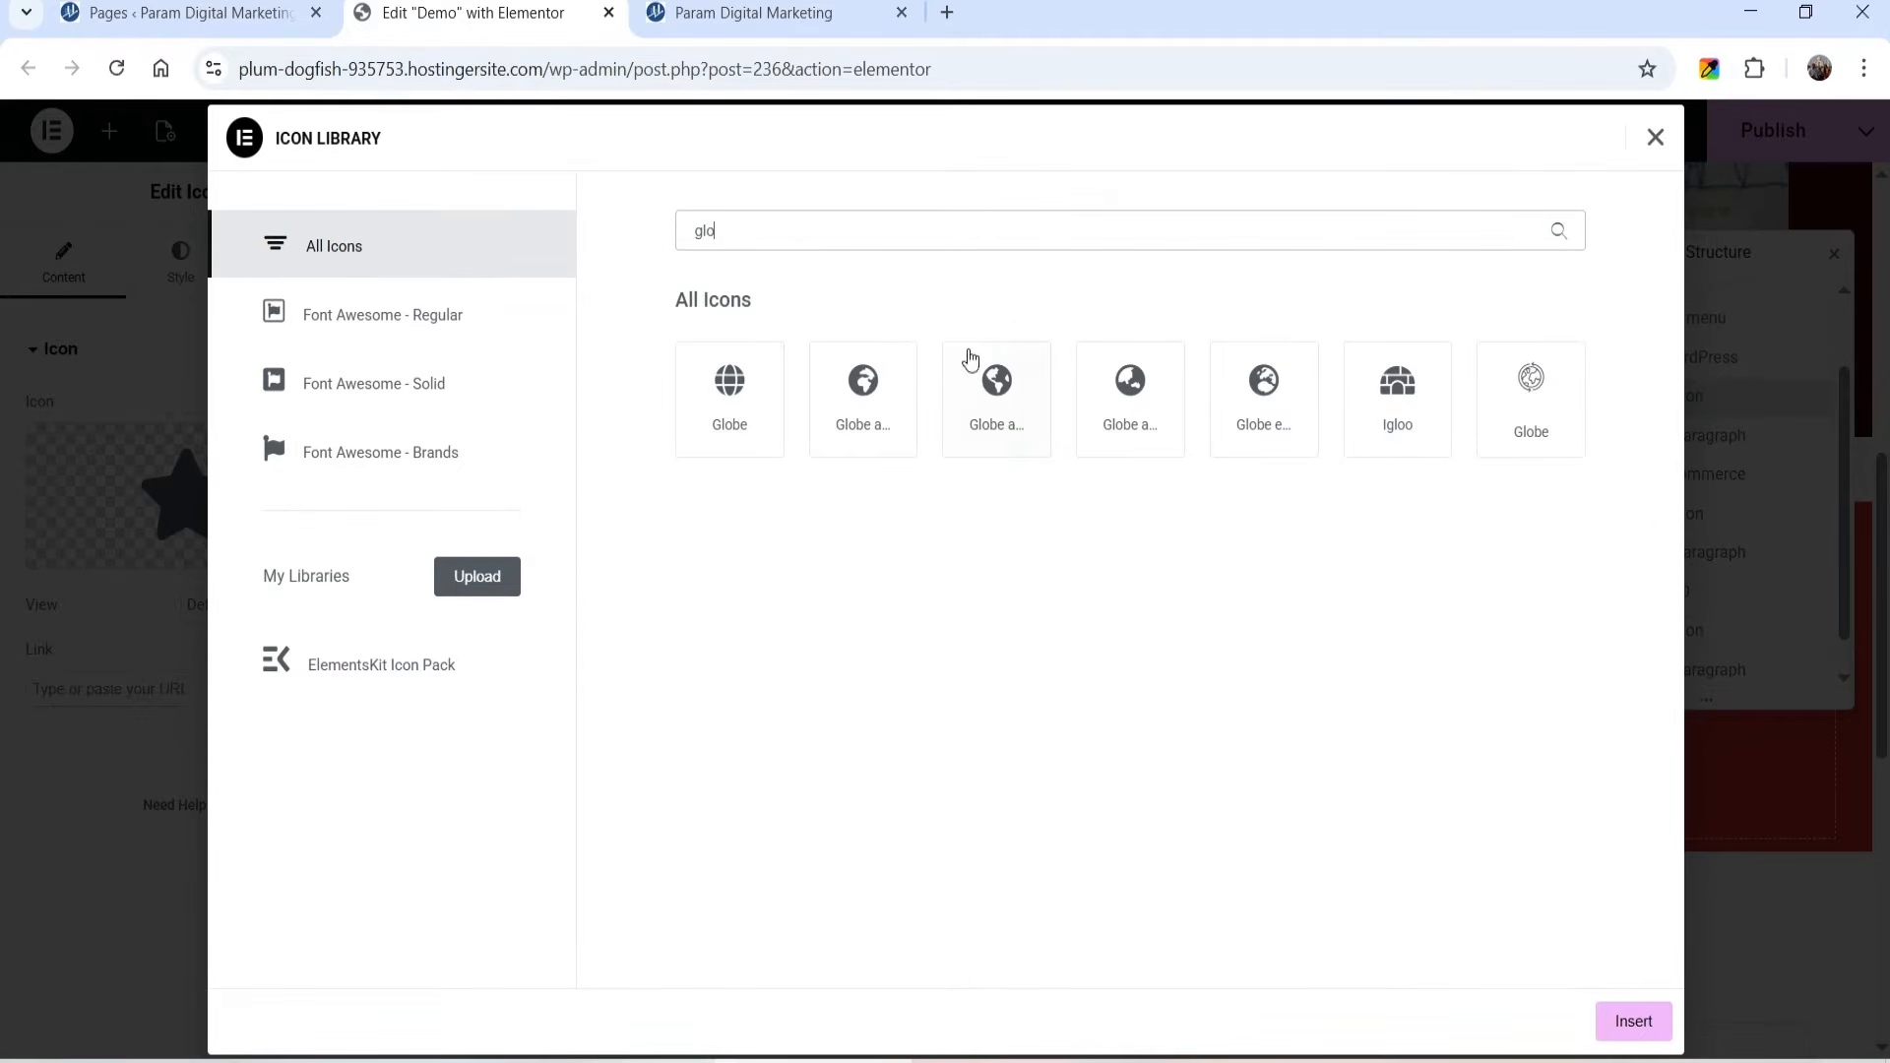
click(684, 423)
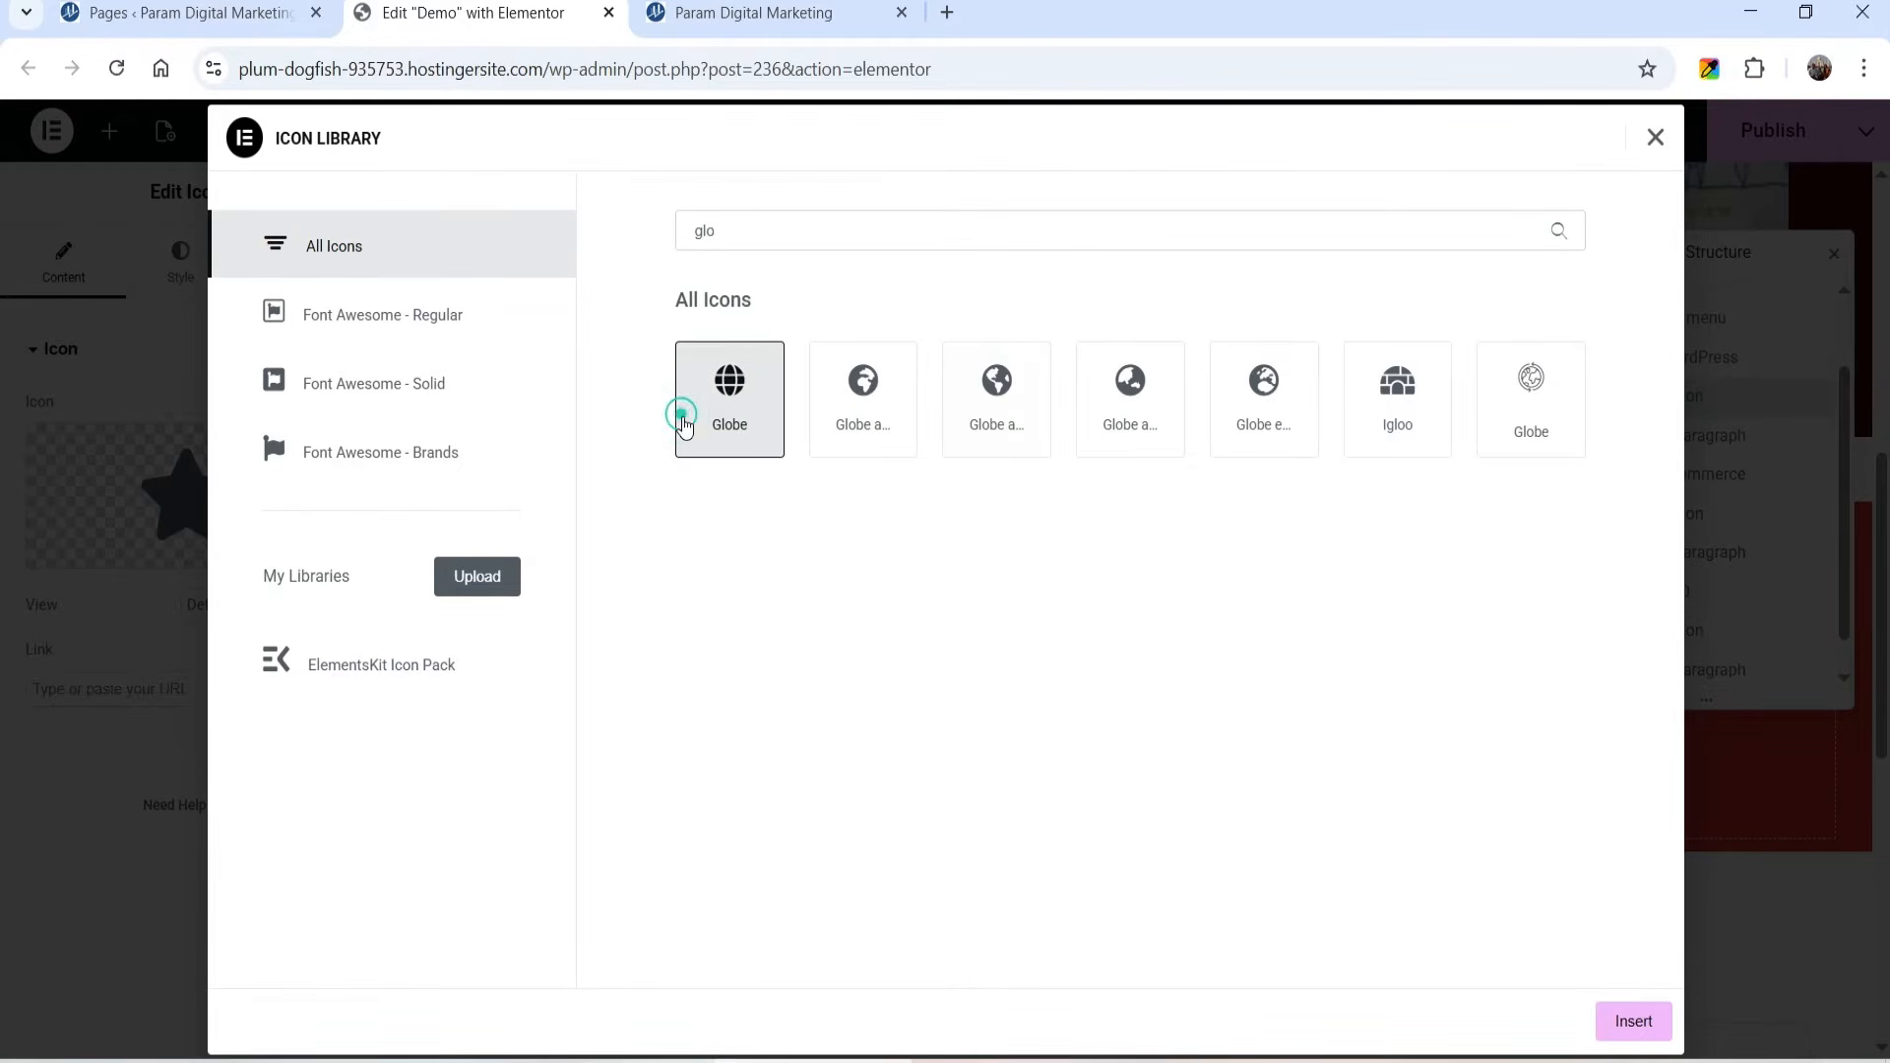
click(1622, 1041)
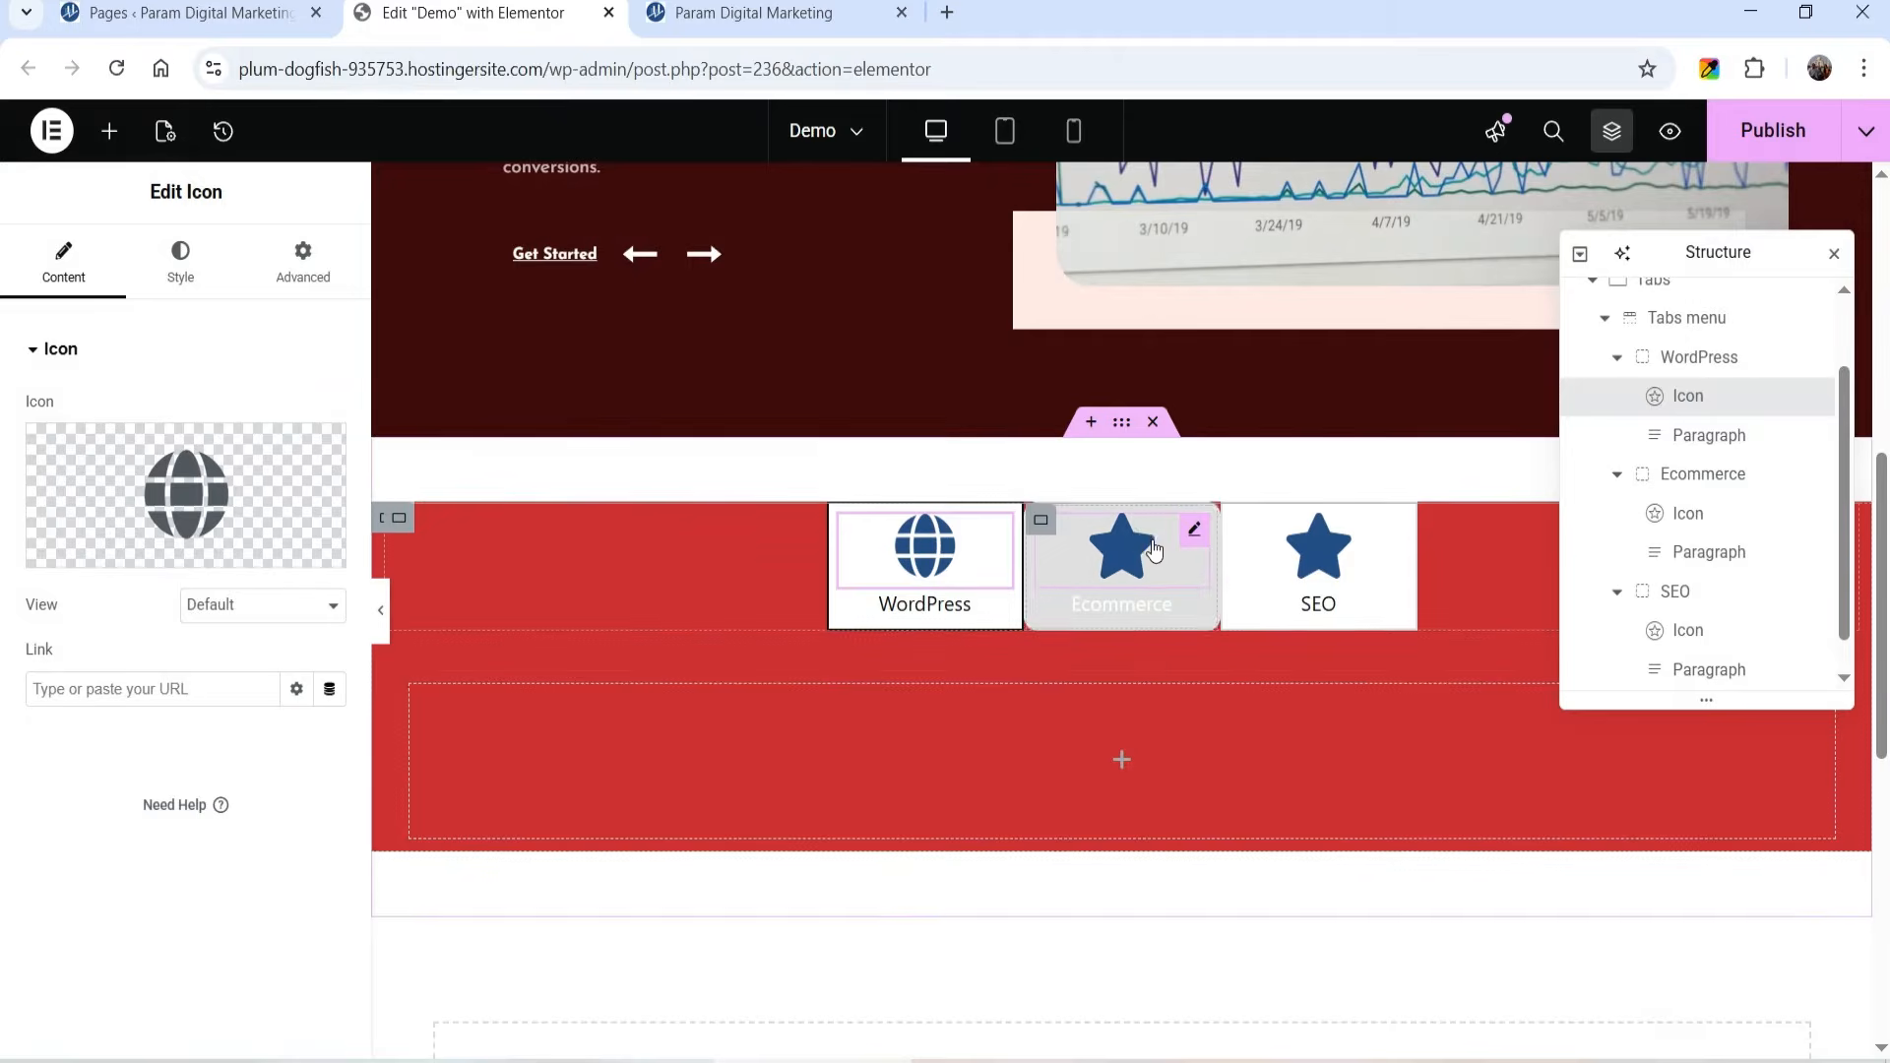
Step: Replace the Ecommerce tab's star with the solid cart icon with a down arrow from the icon library
click(1132, 545)
click(156, 451)
click(1088, 232)
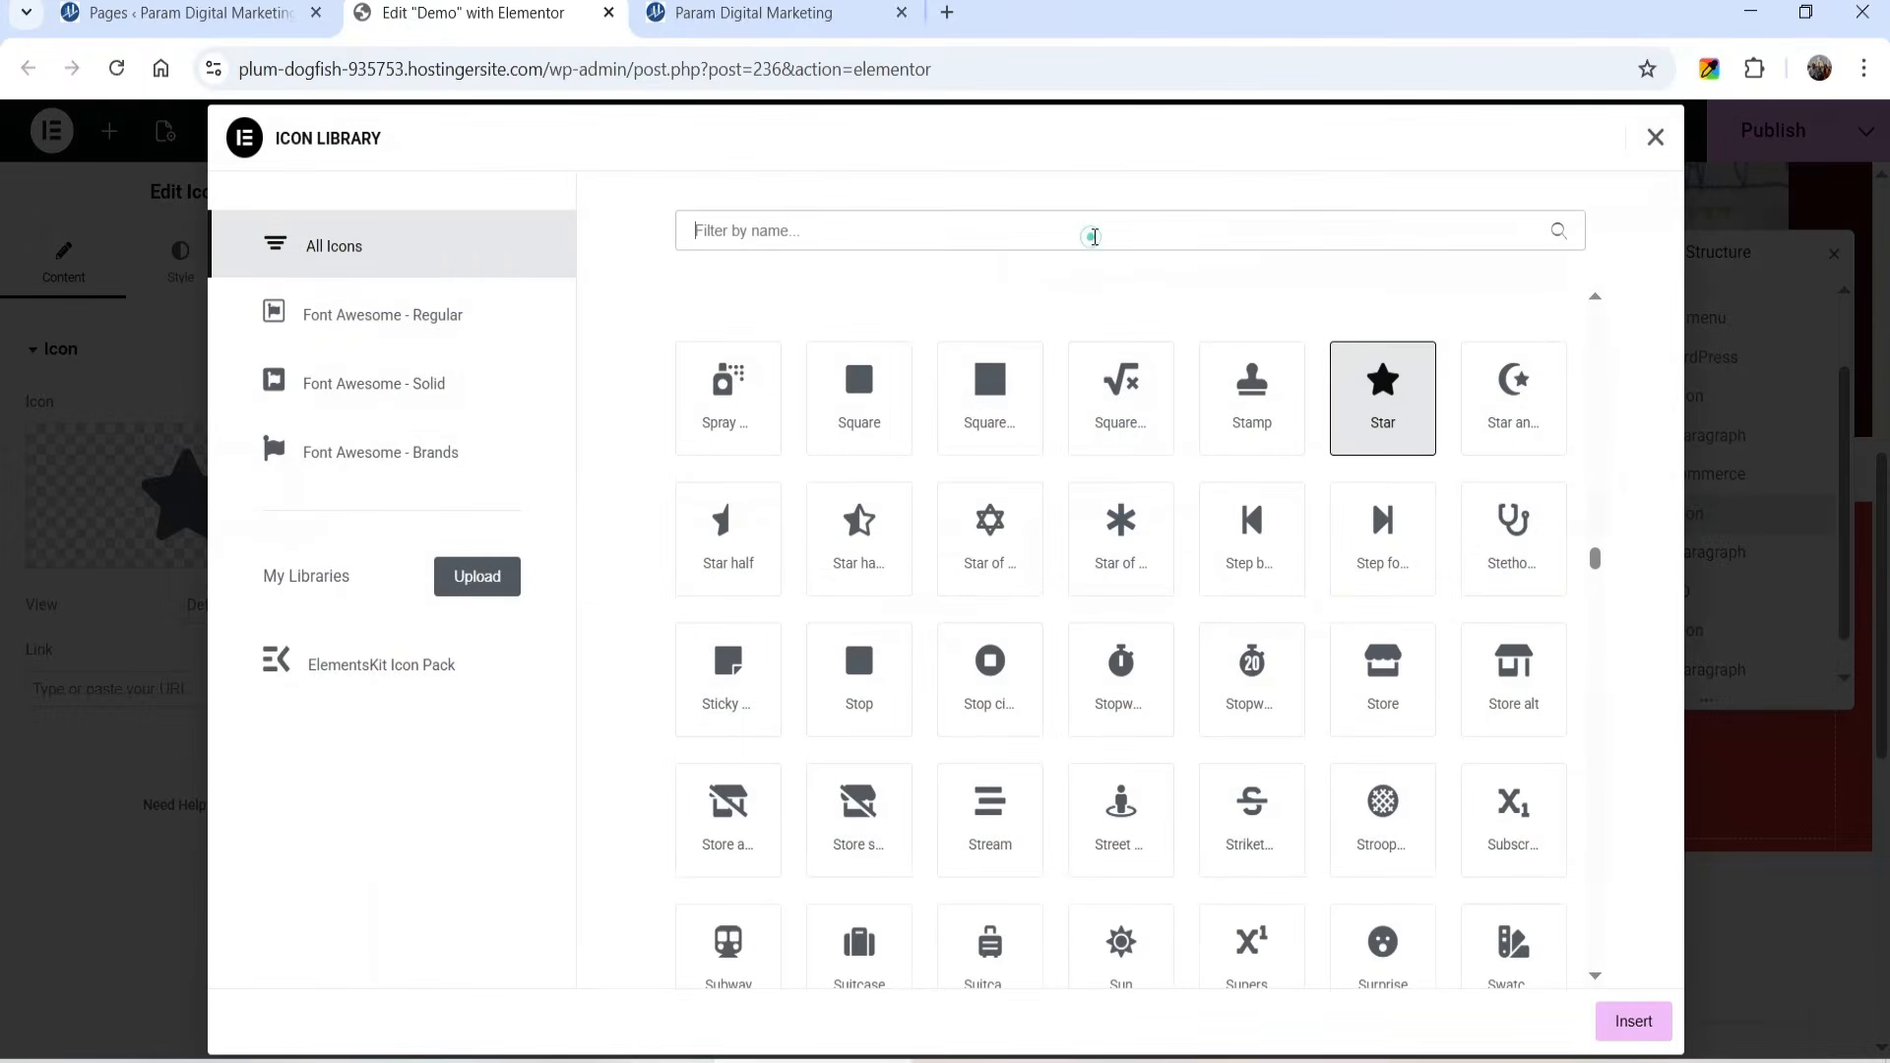
text(cart)
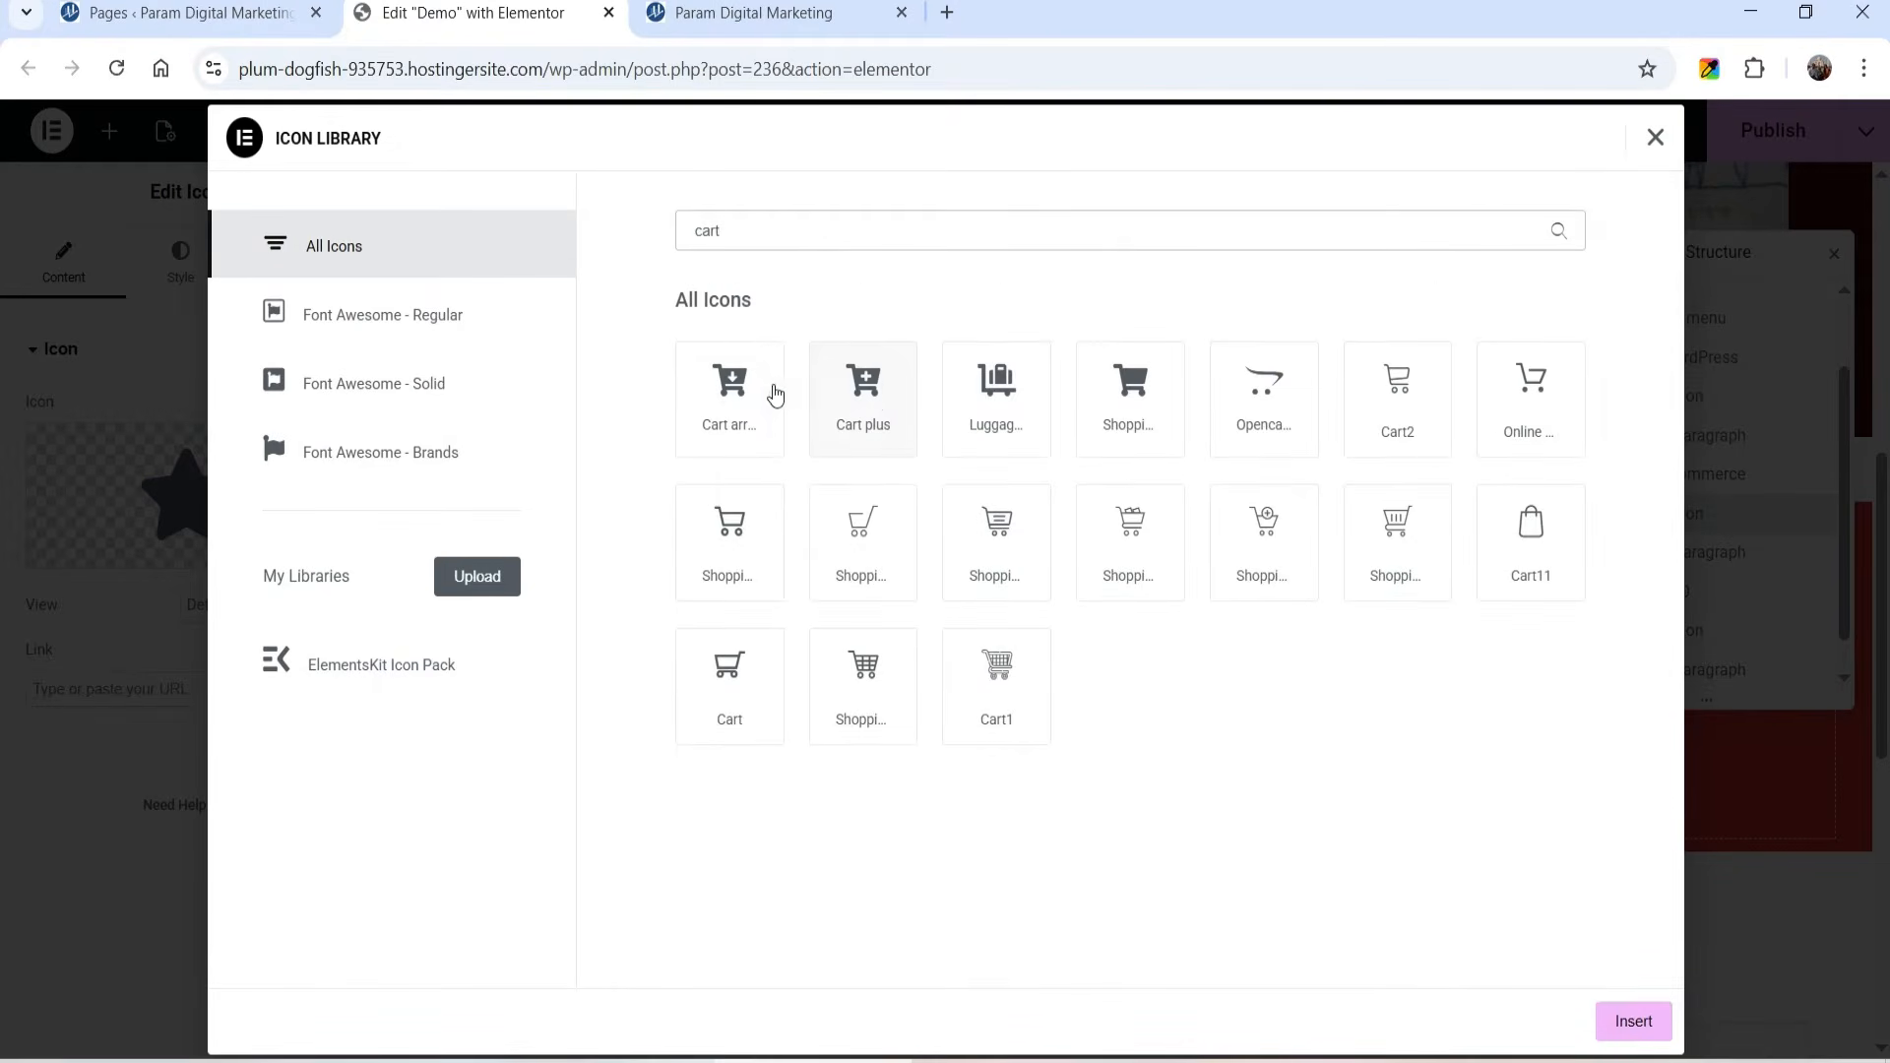
click(776, 393)
click(1626, 1019)
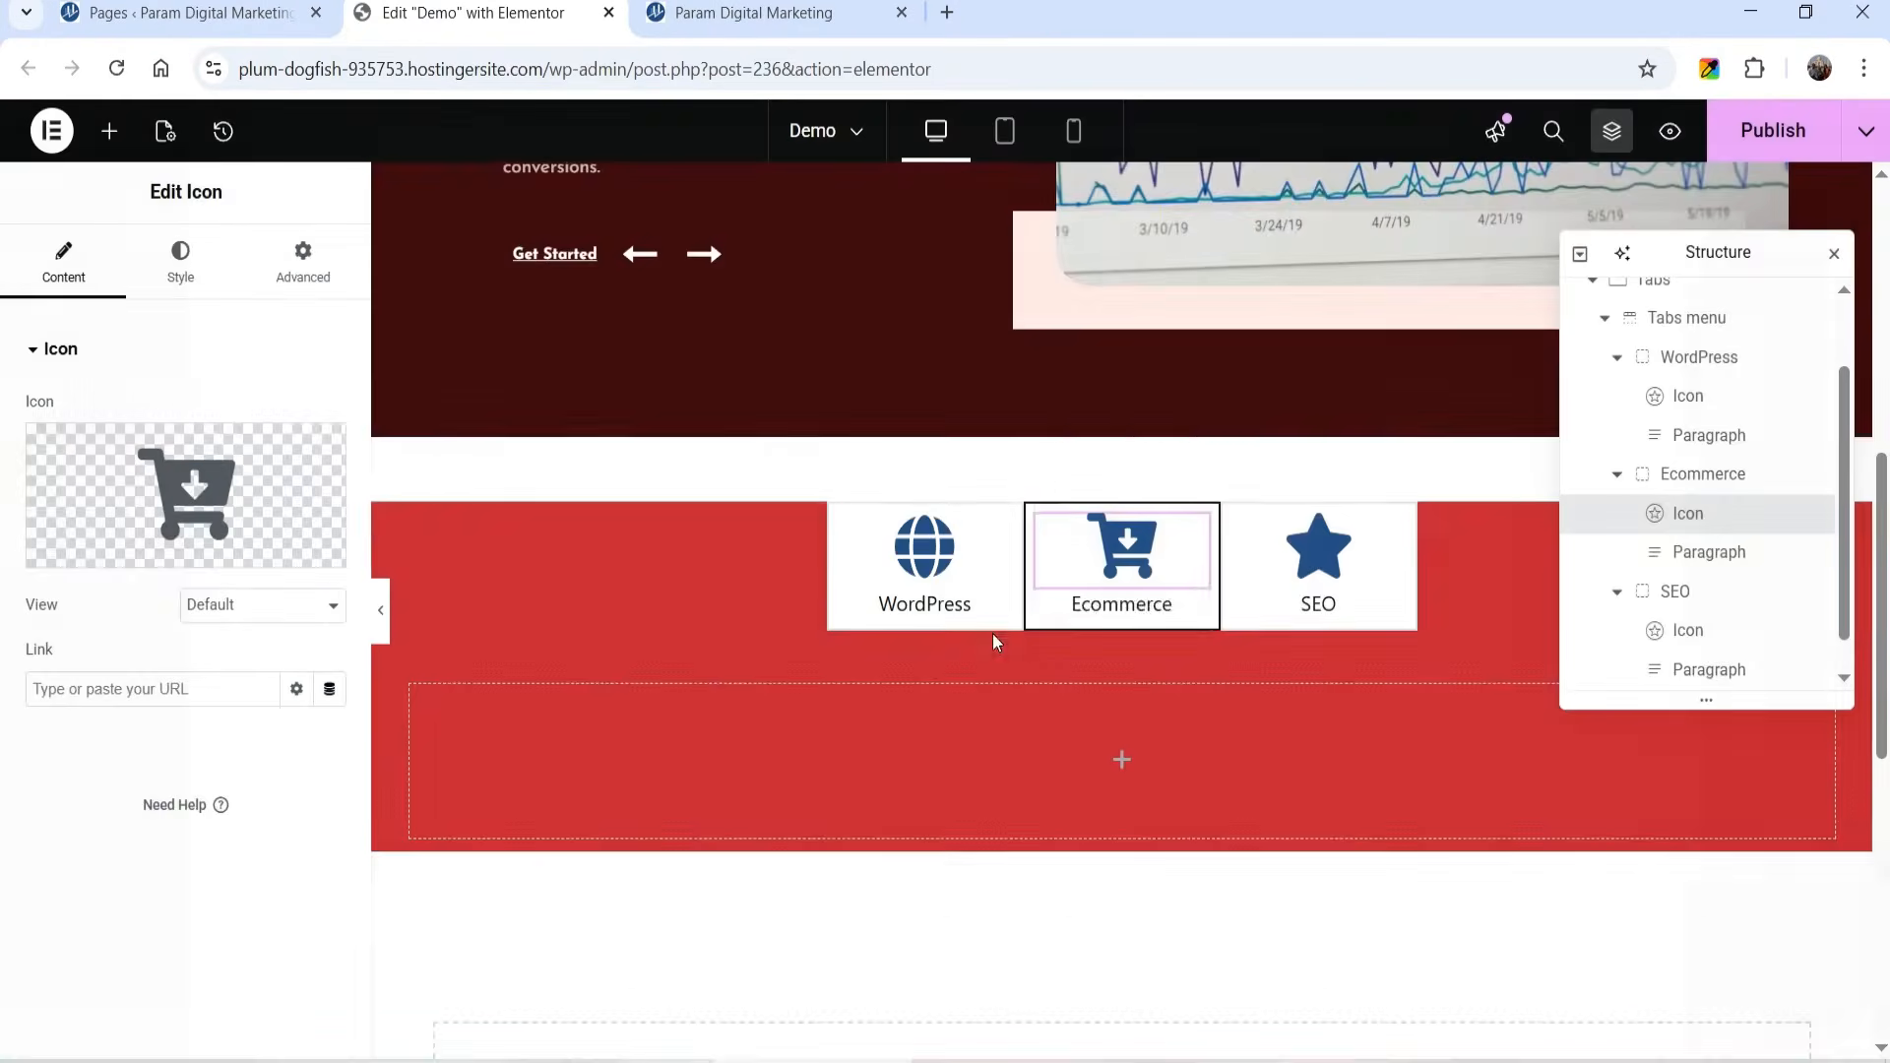
Step: Replace the SEO tab's star with the outlined Search magnifier icon from the icon library
click(1310, 548)
click(139, 462)
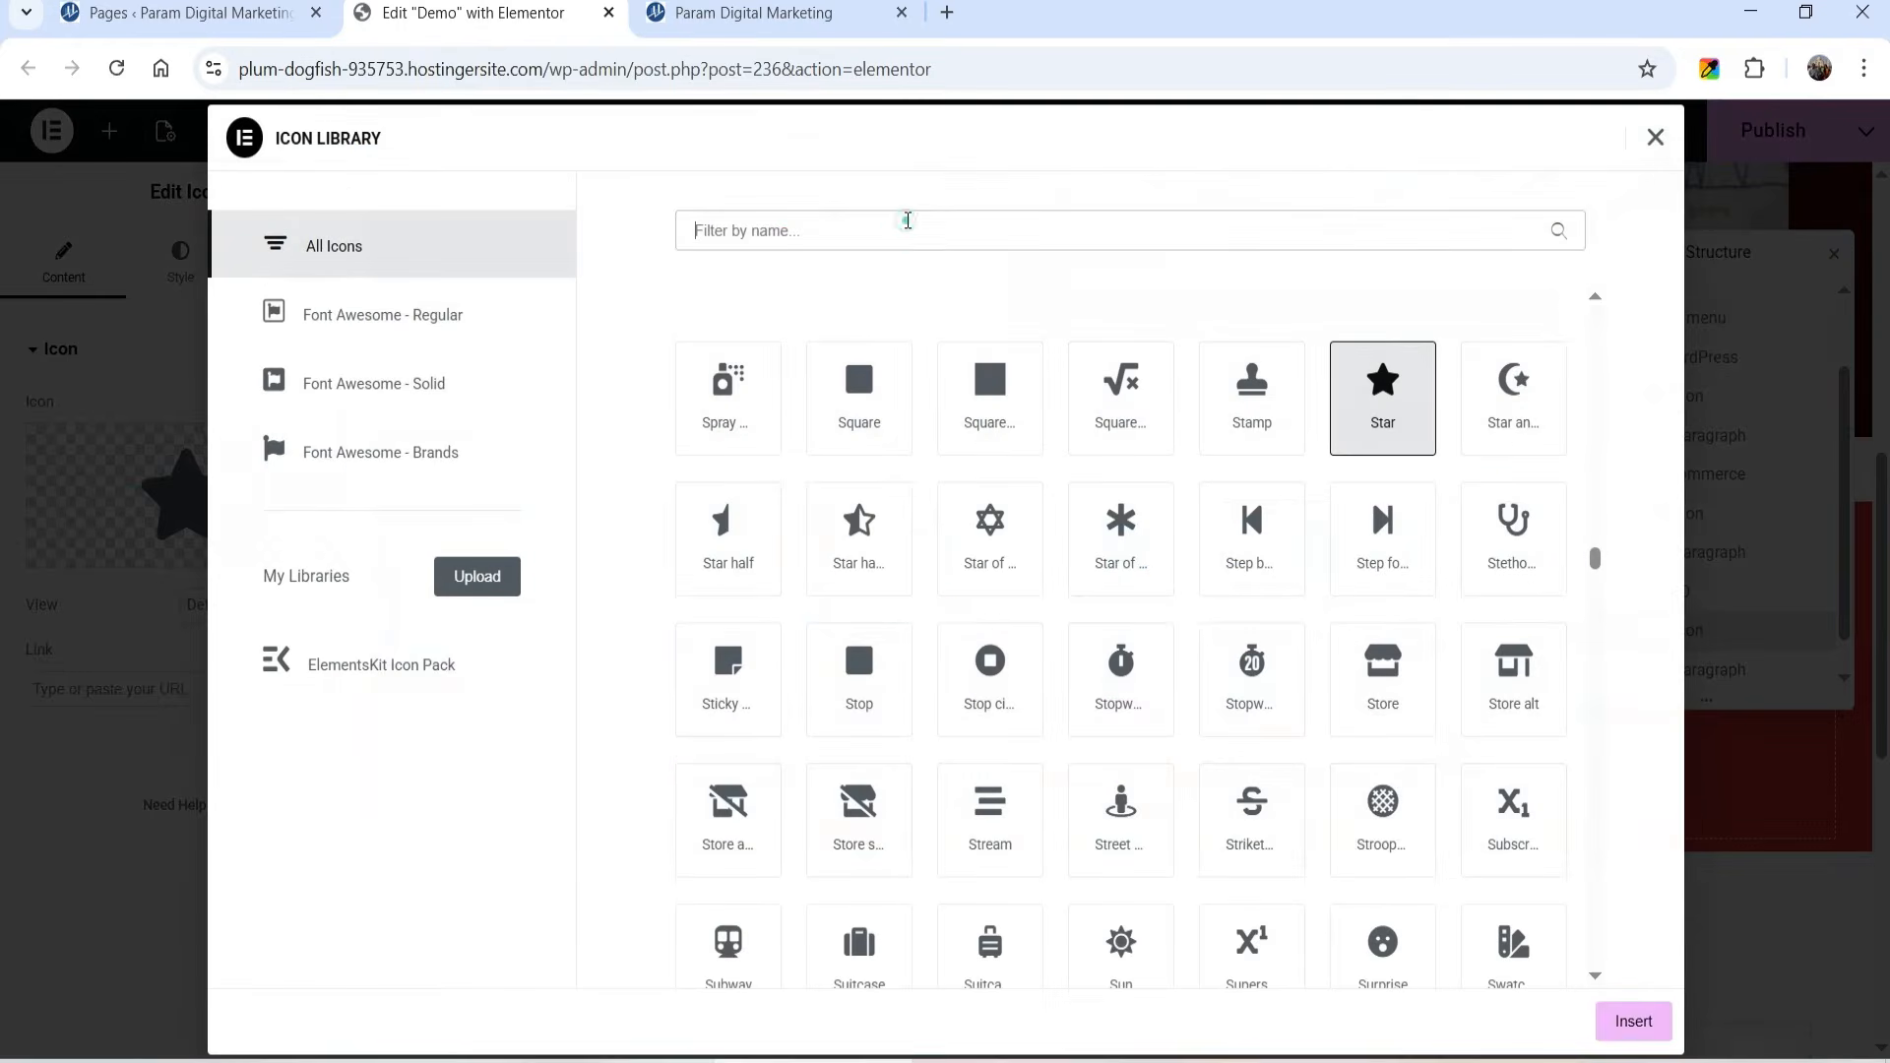
click(907, 219)
text(se)
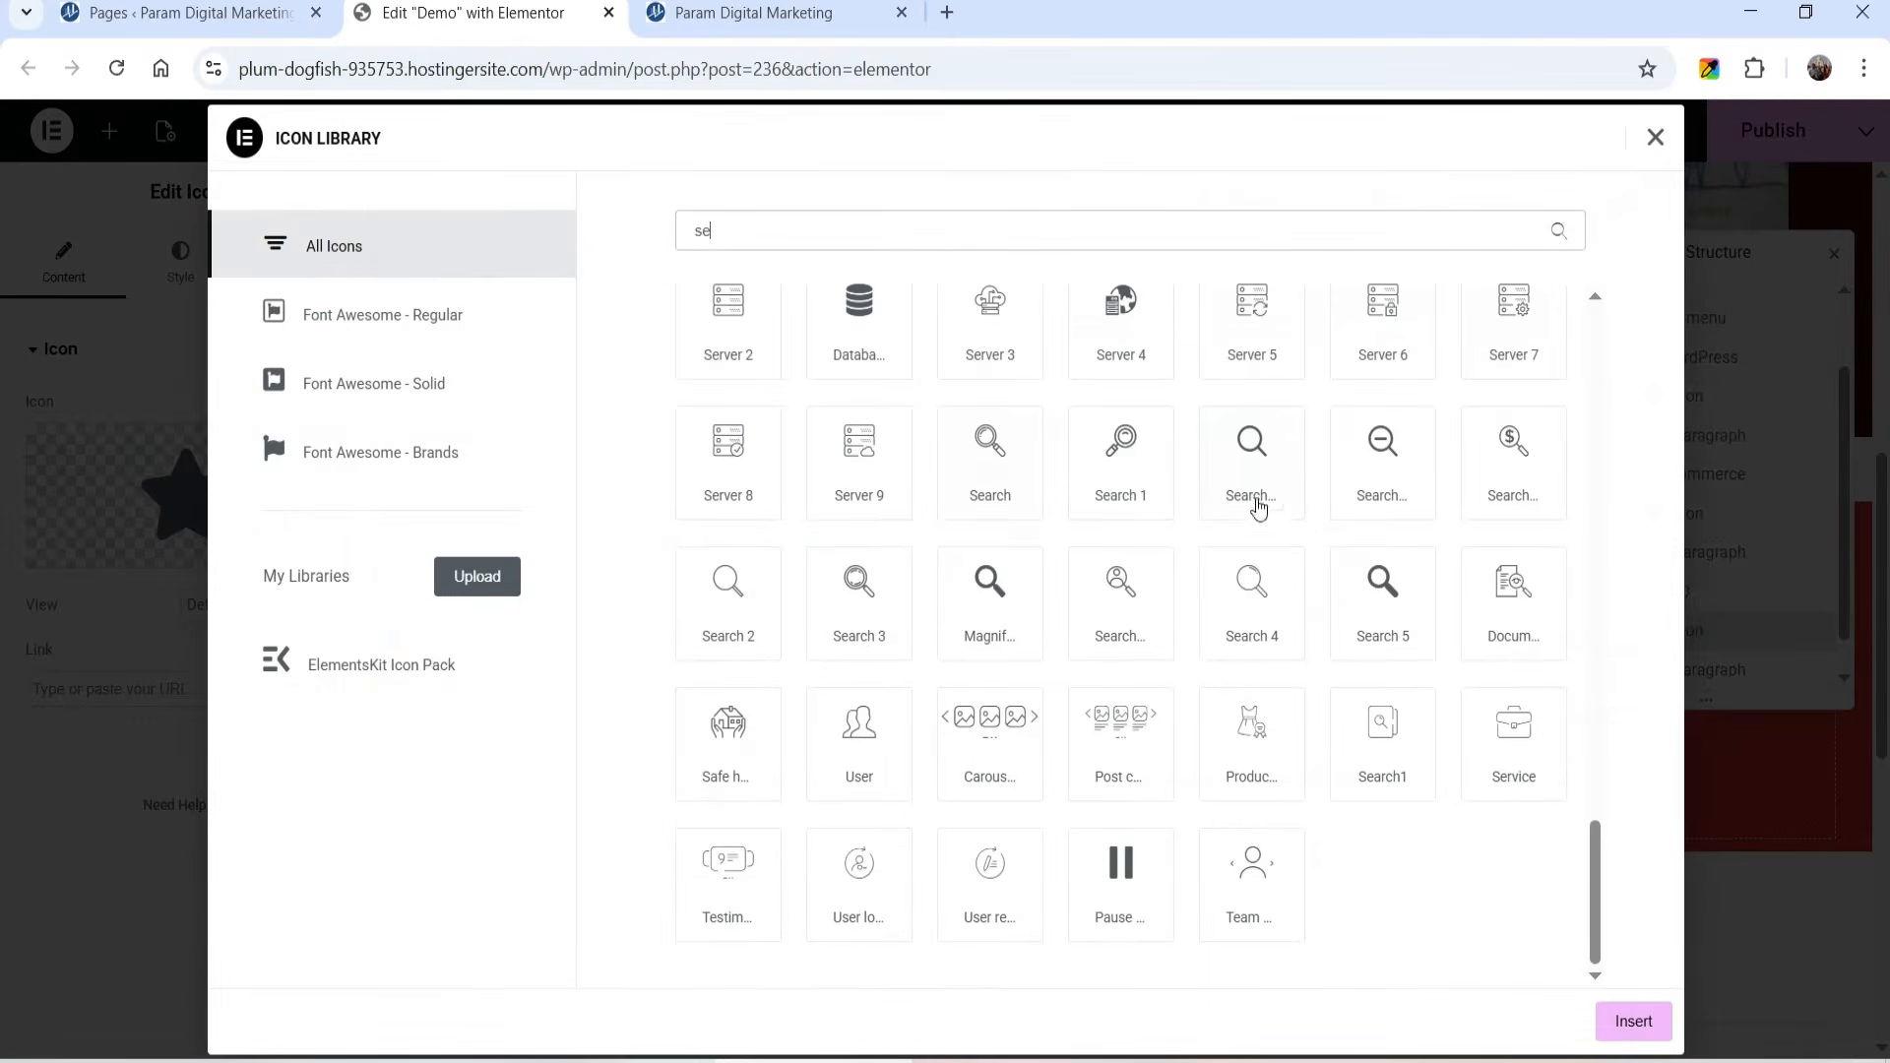
click(994, 464)
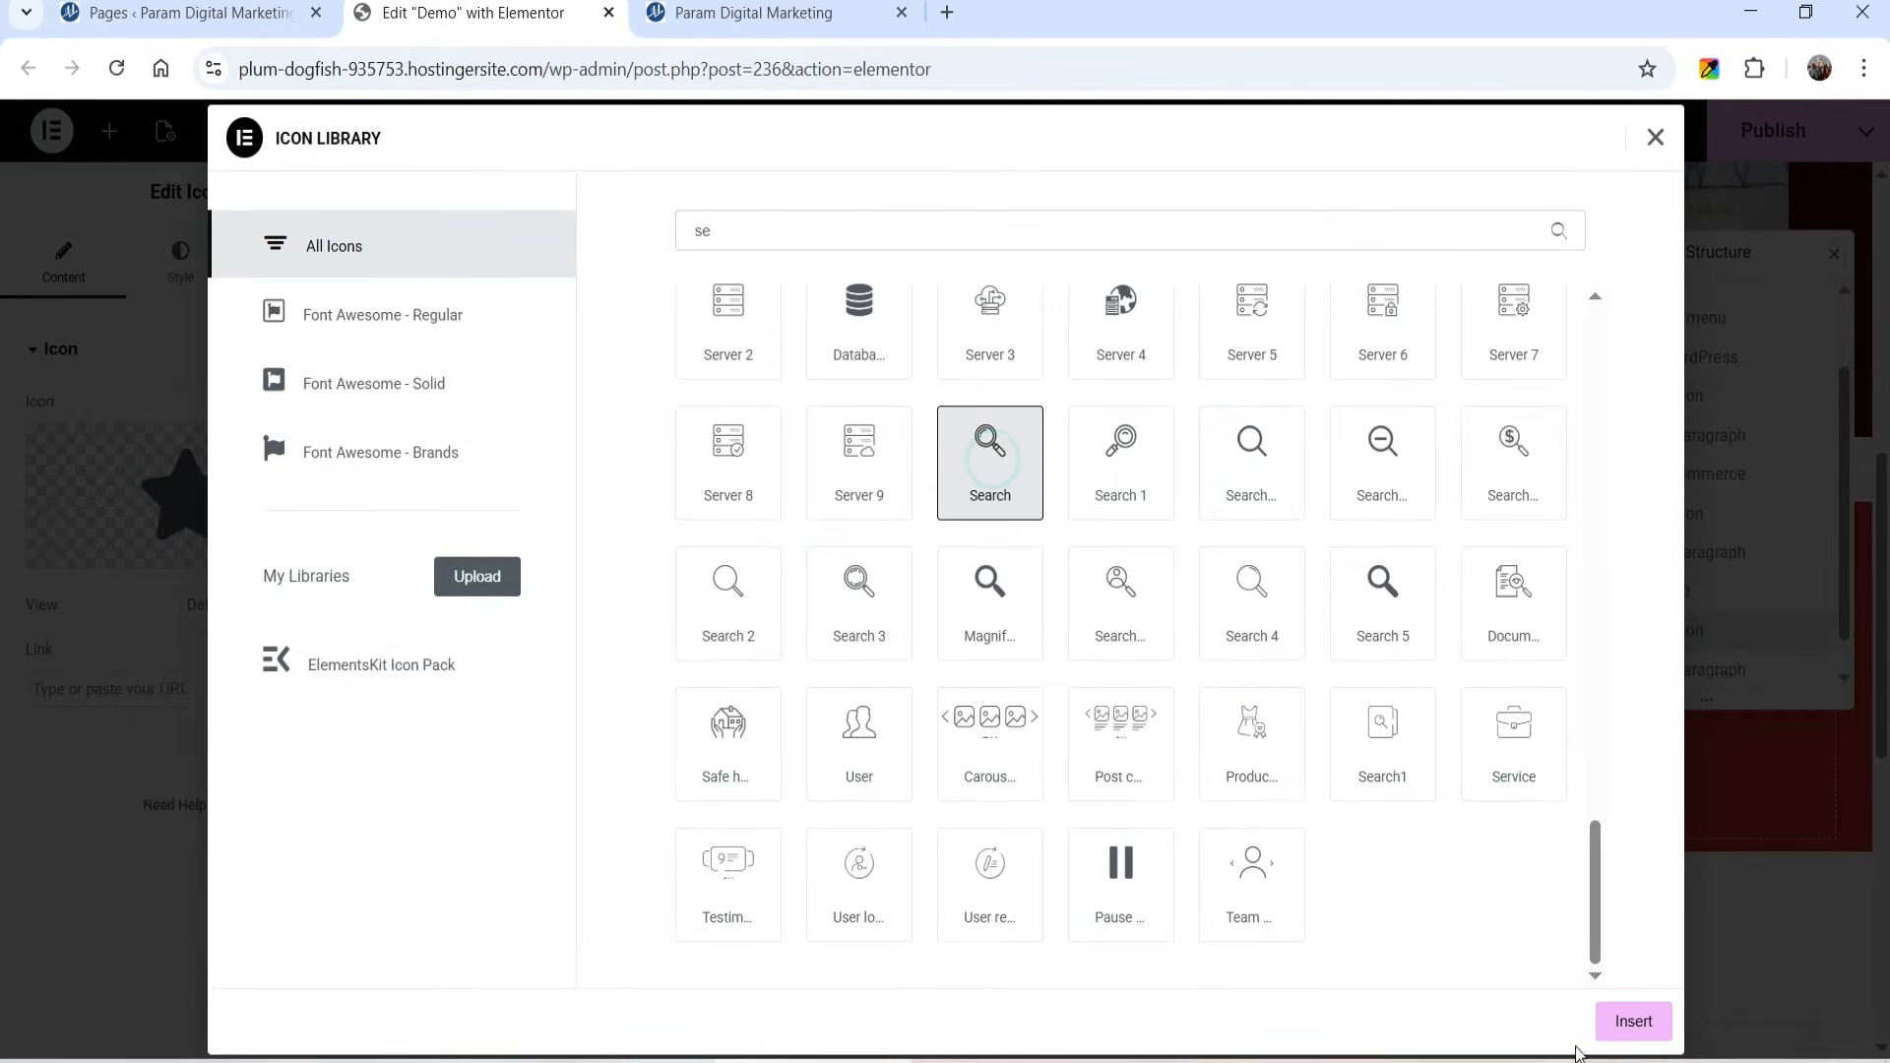
click(1627, 1024)
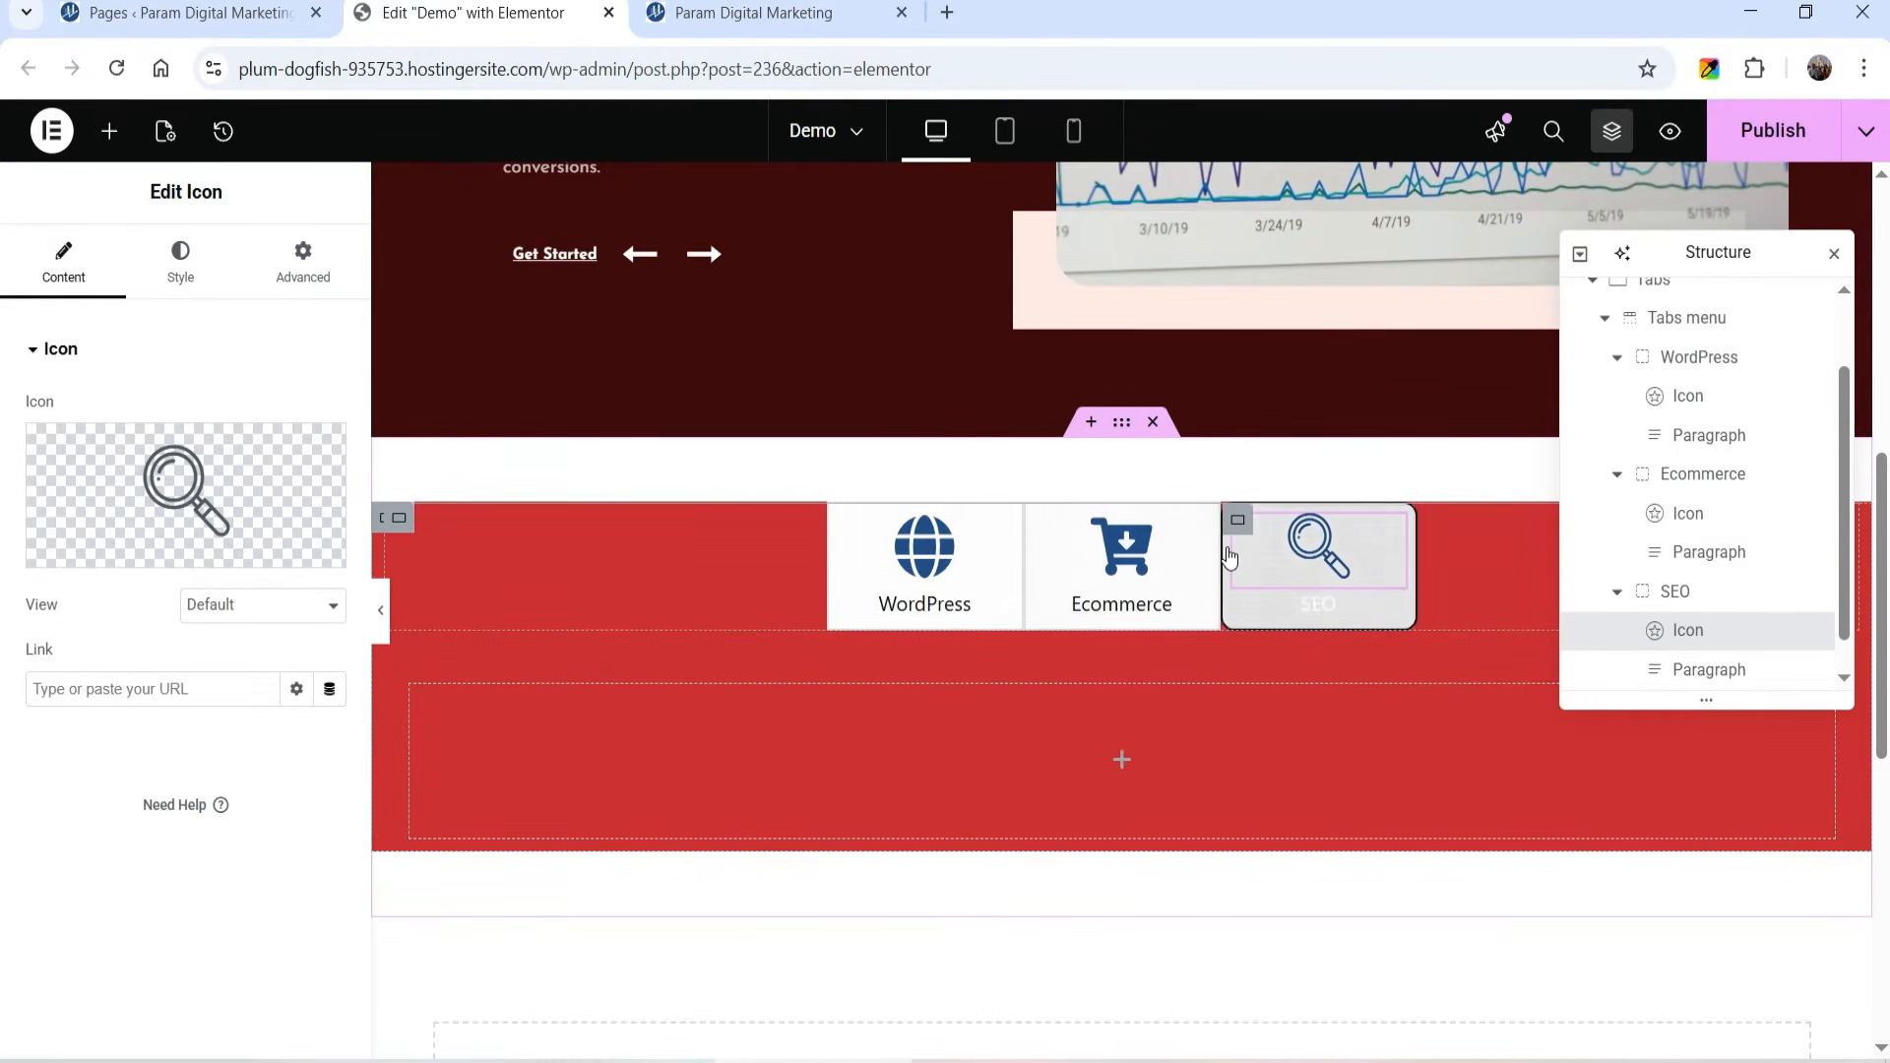
Step: Set the WordPress tab label's typography to 20 px Helvetica with weight 500 - Medium
click(945, 614)
click(174, 248)
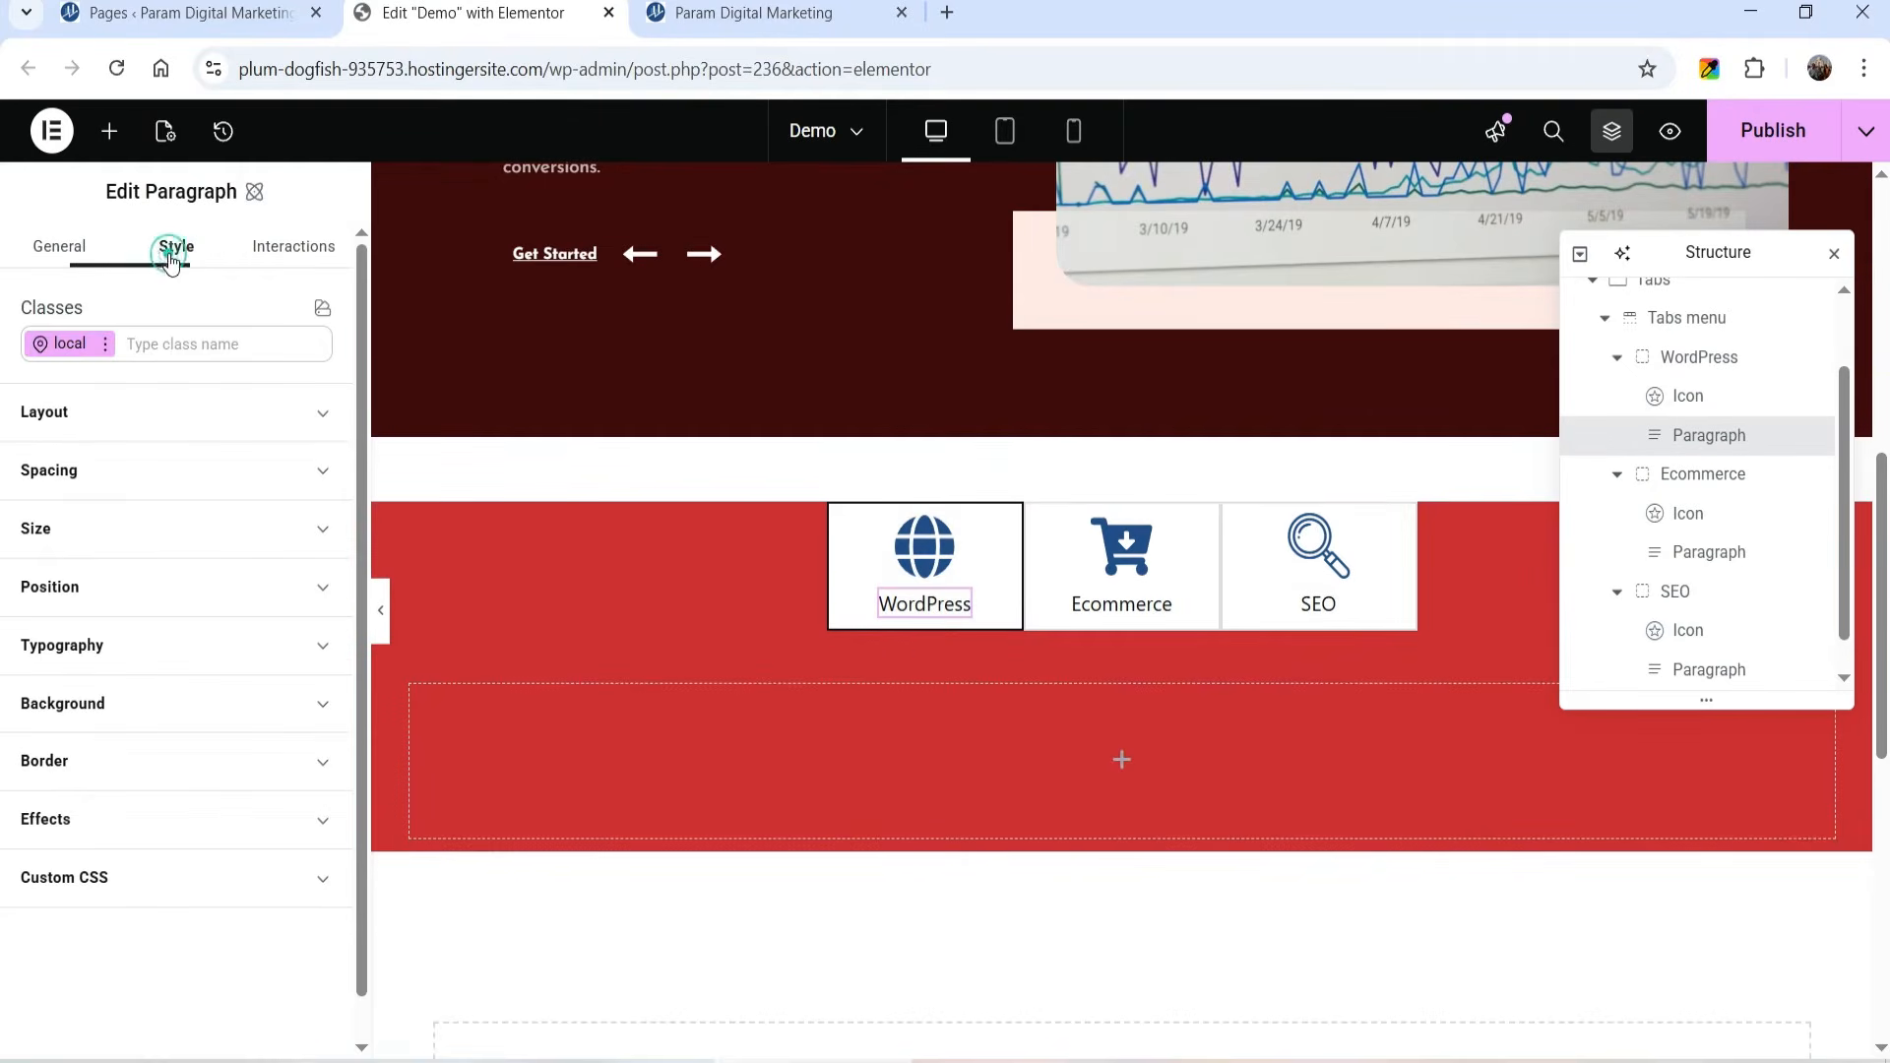
click(74, 557)
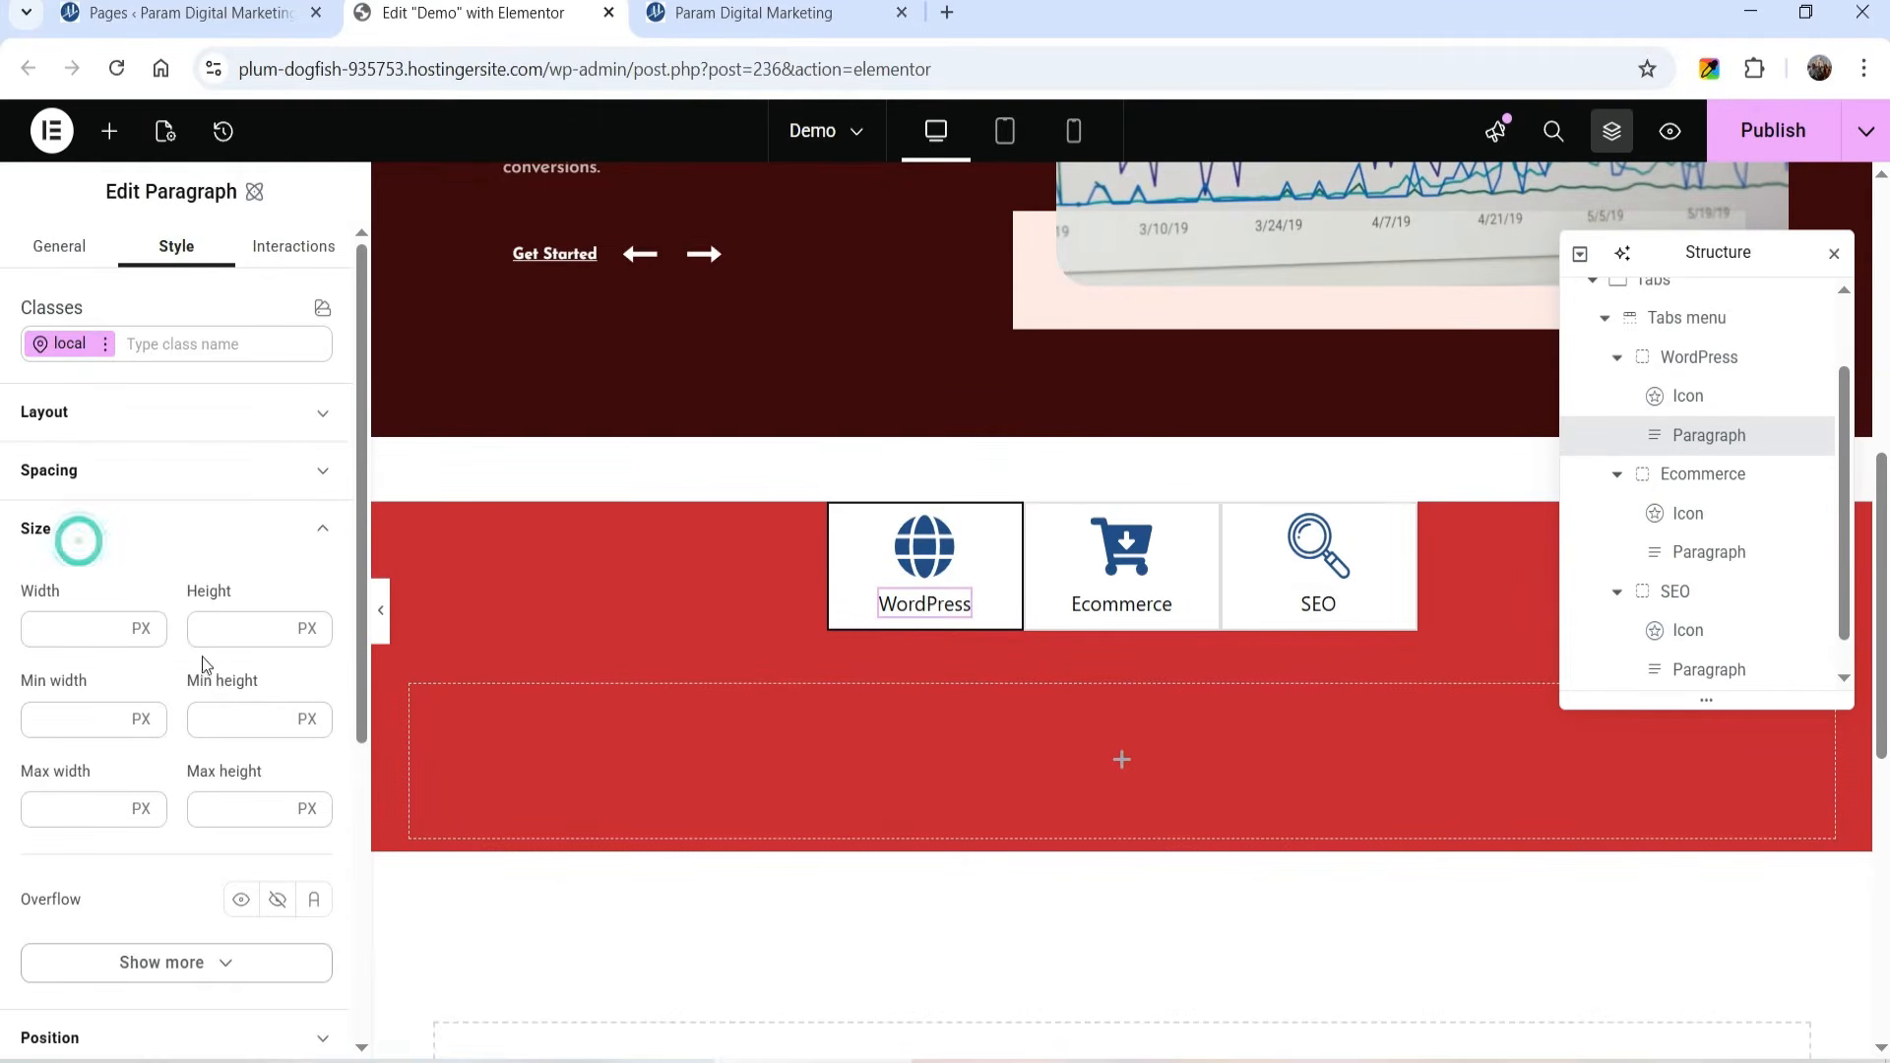
scroll(95, 722, down, 4)
click(74, 707)
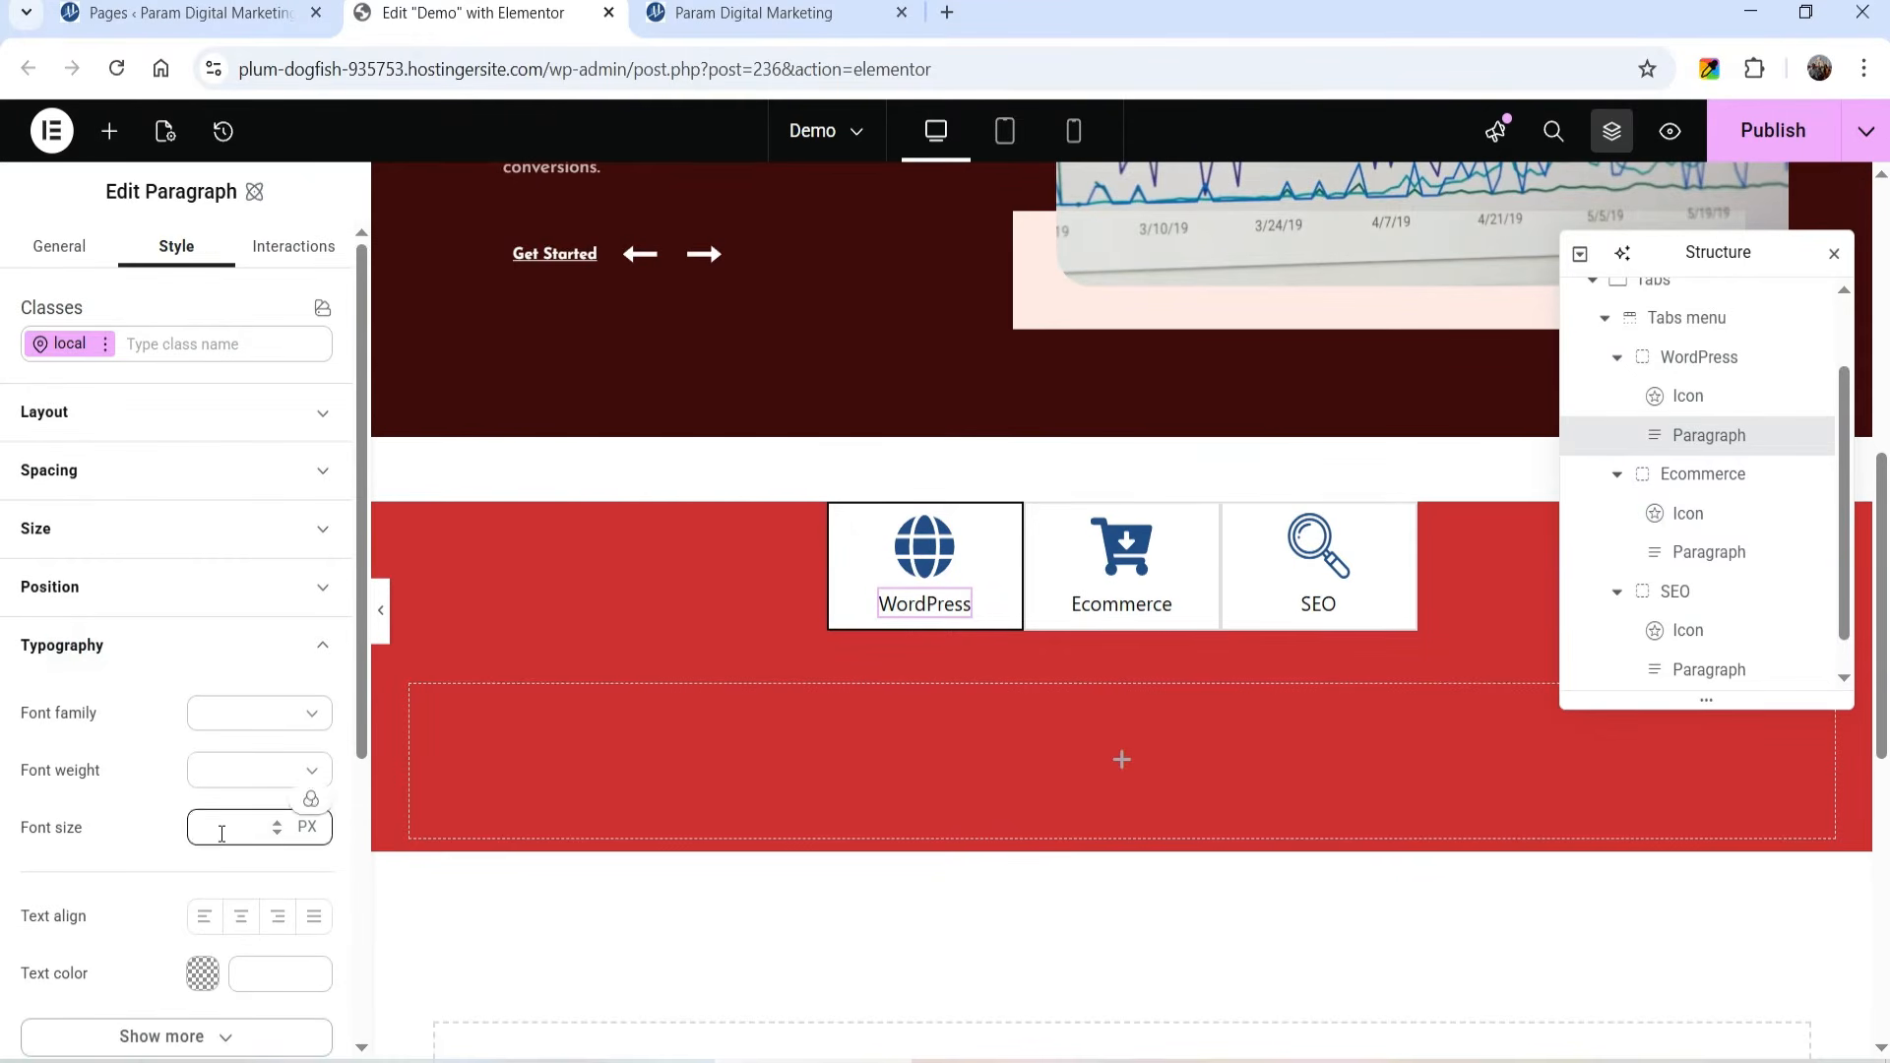
text(20)
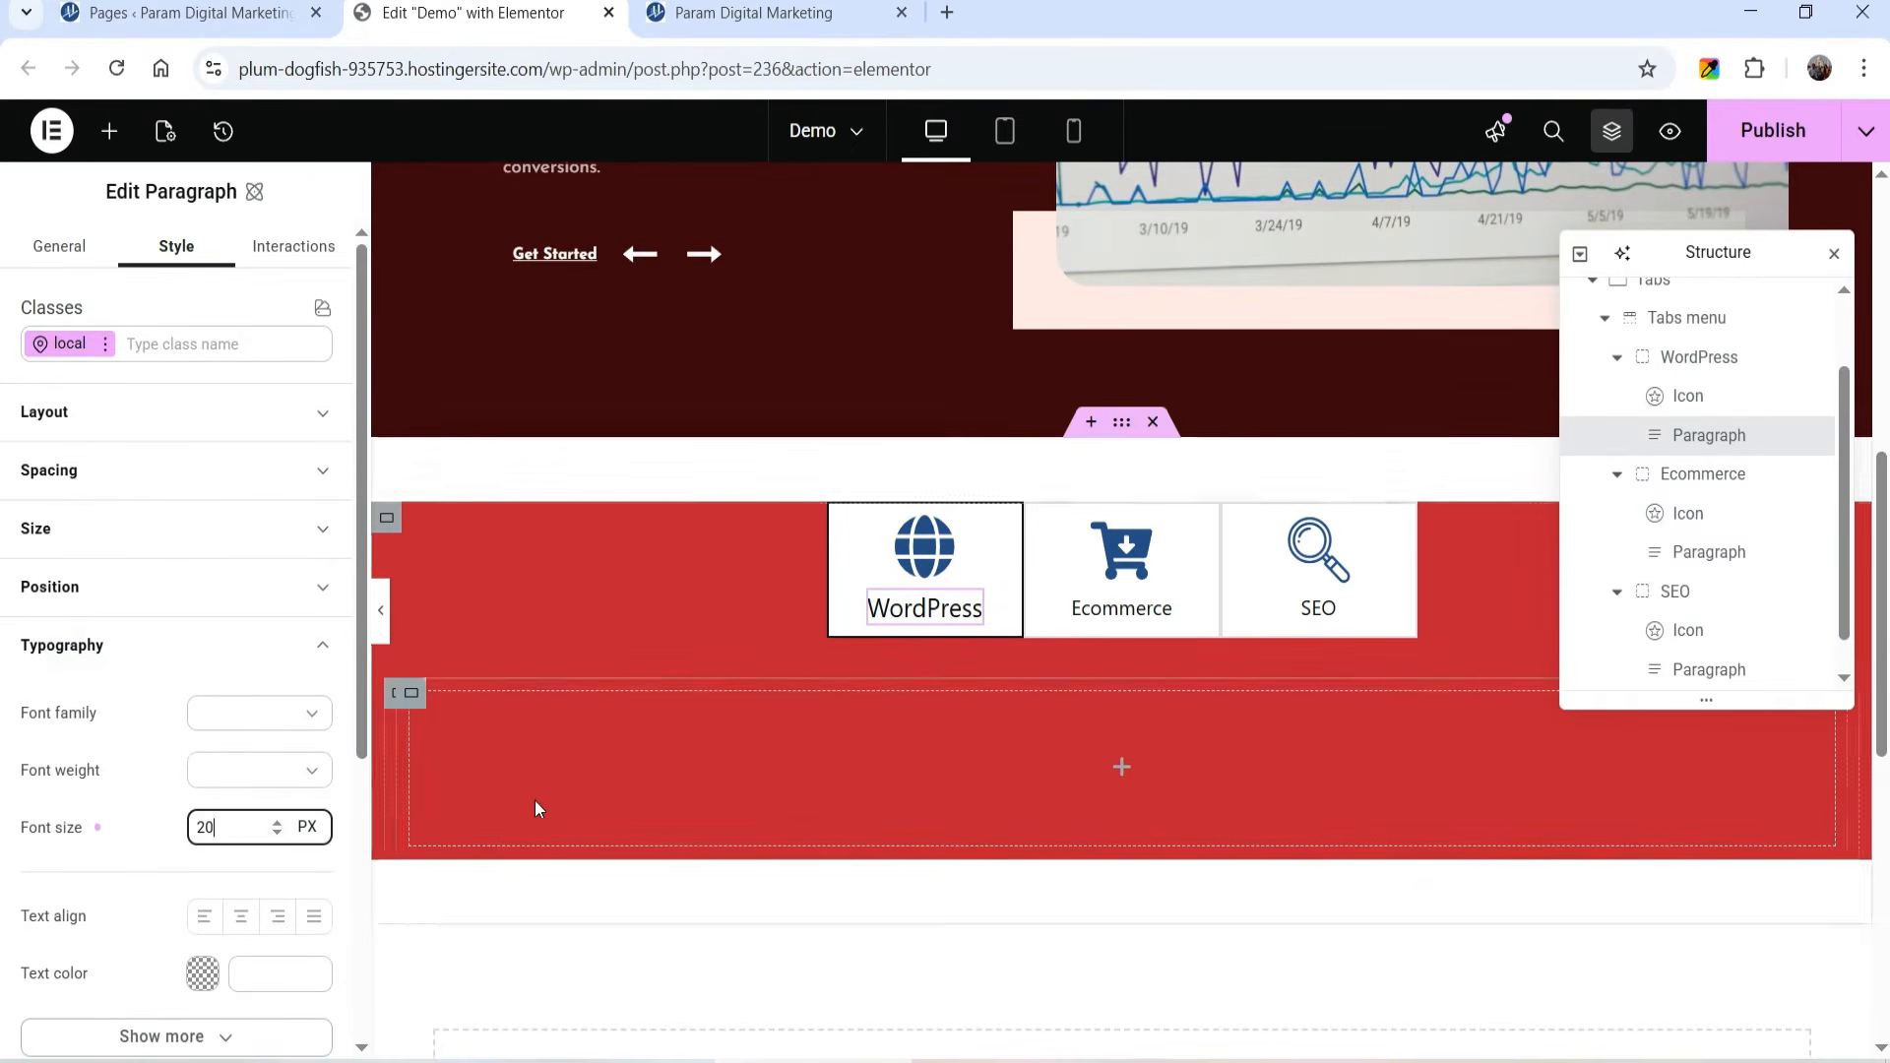
click(246, 714)
click(163, 913)
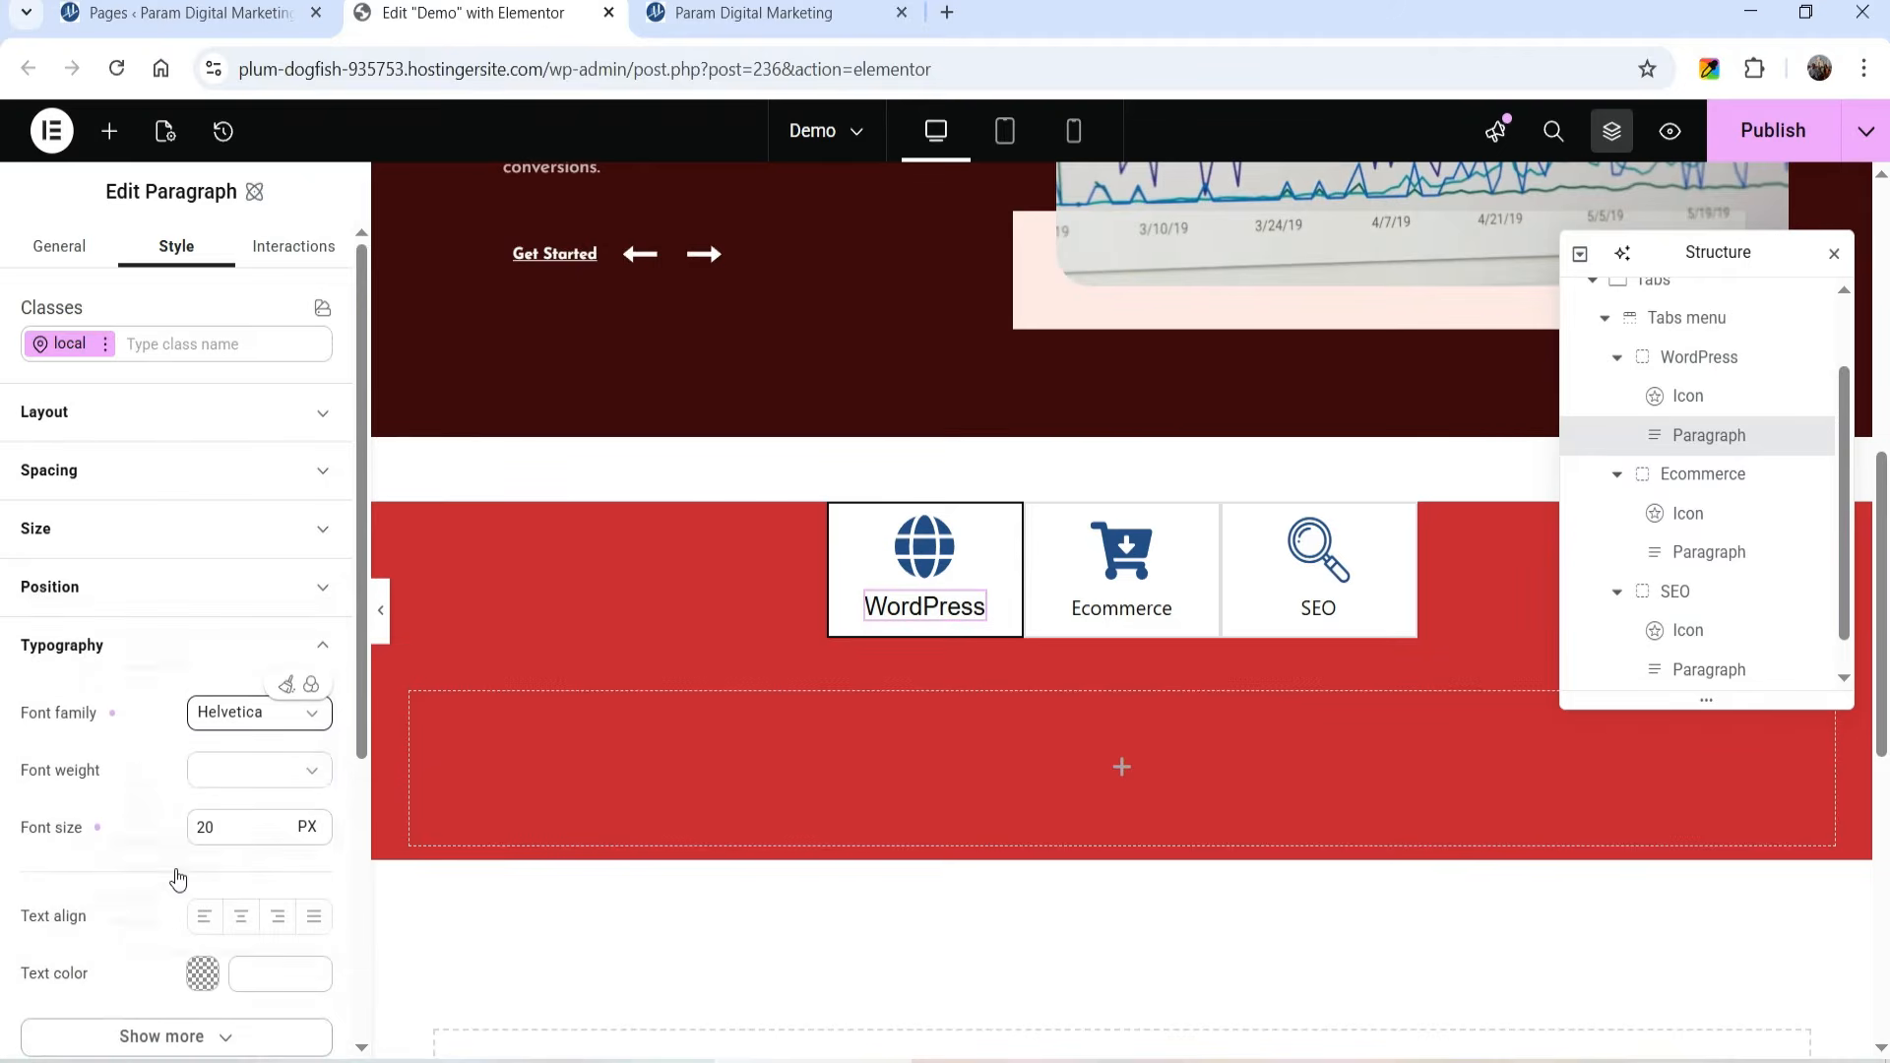
click(239, 771)
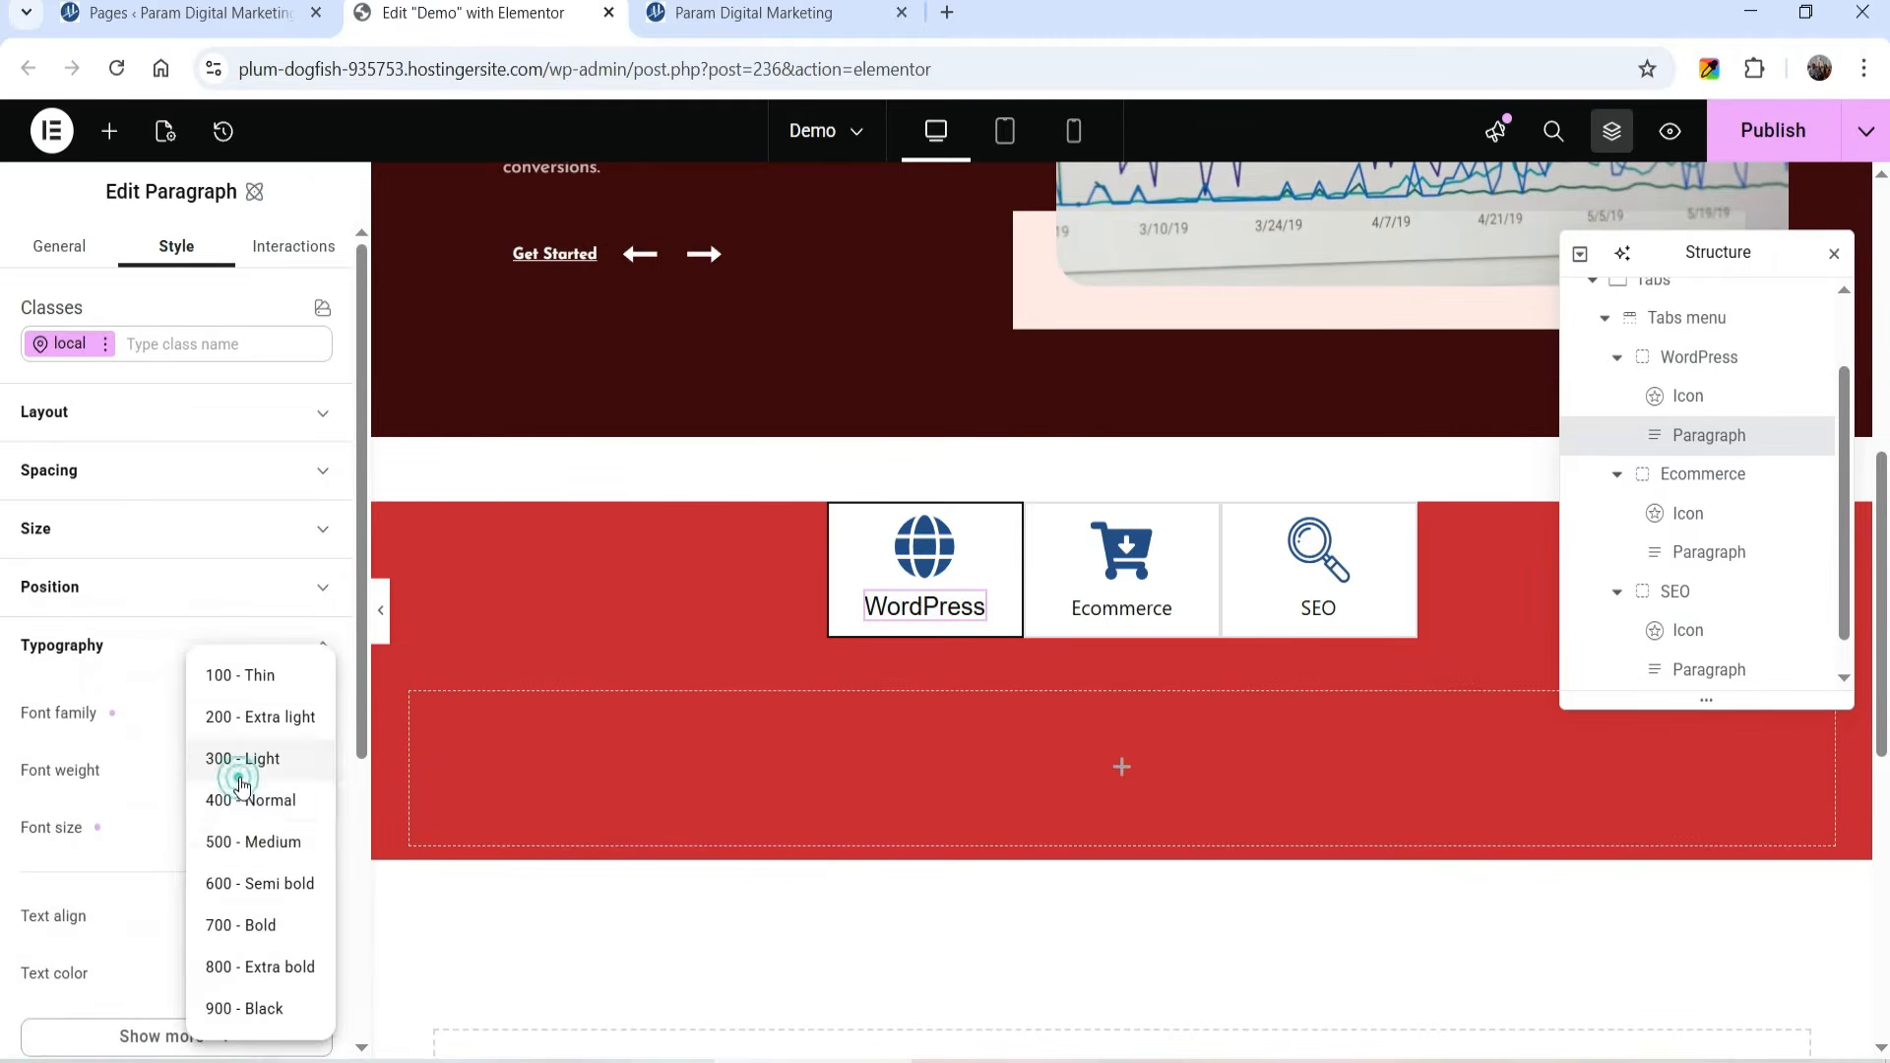
click(253, 842)
Step: Set the WordPress tab label's text color to blue, #1444cd
click(202, 973)
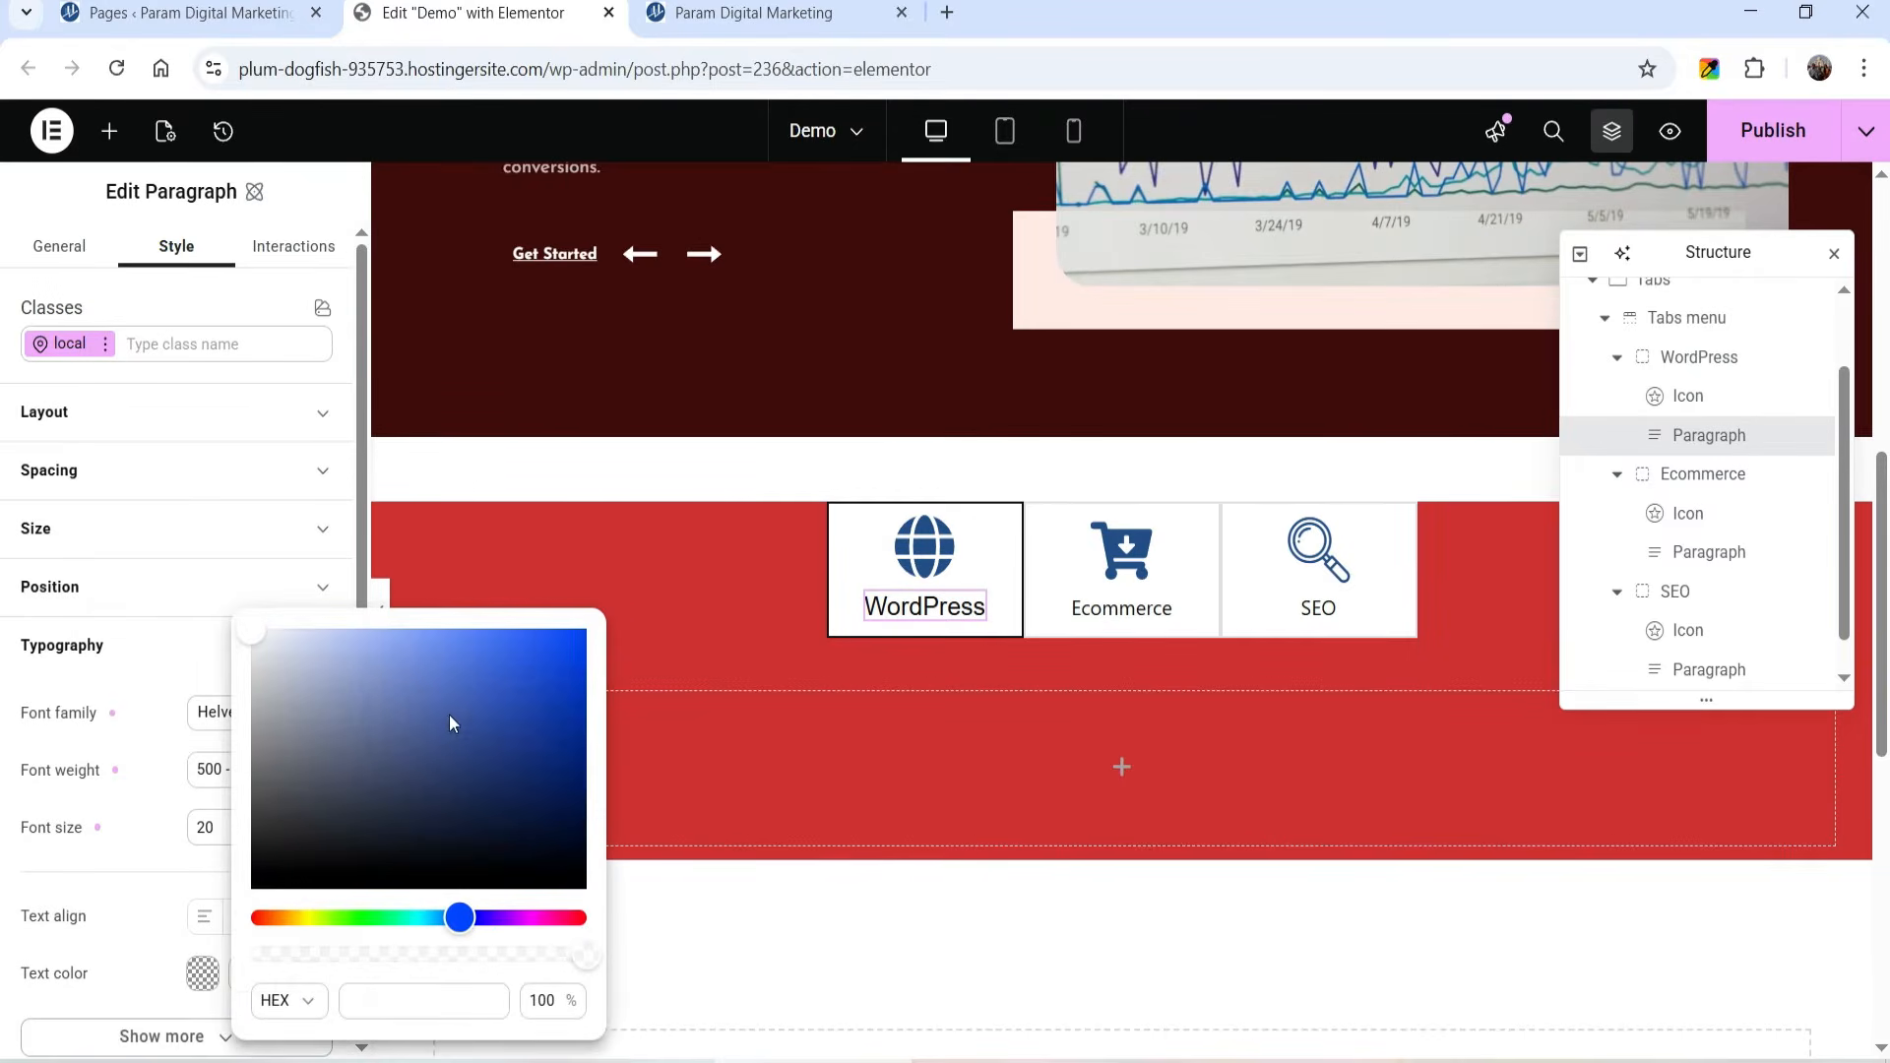
drag(448, 695, 570, 758)
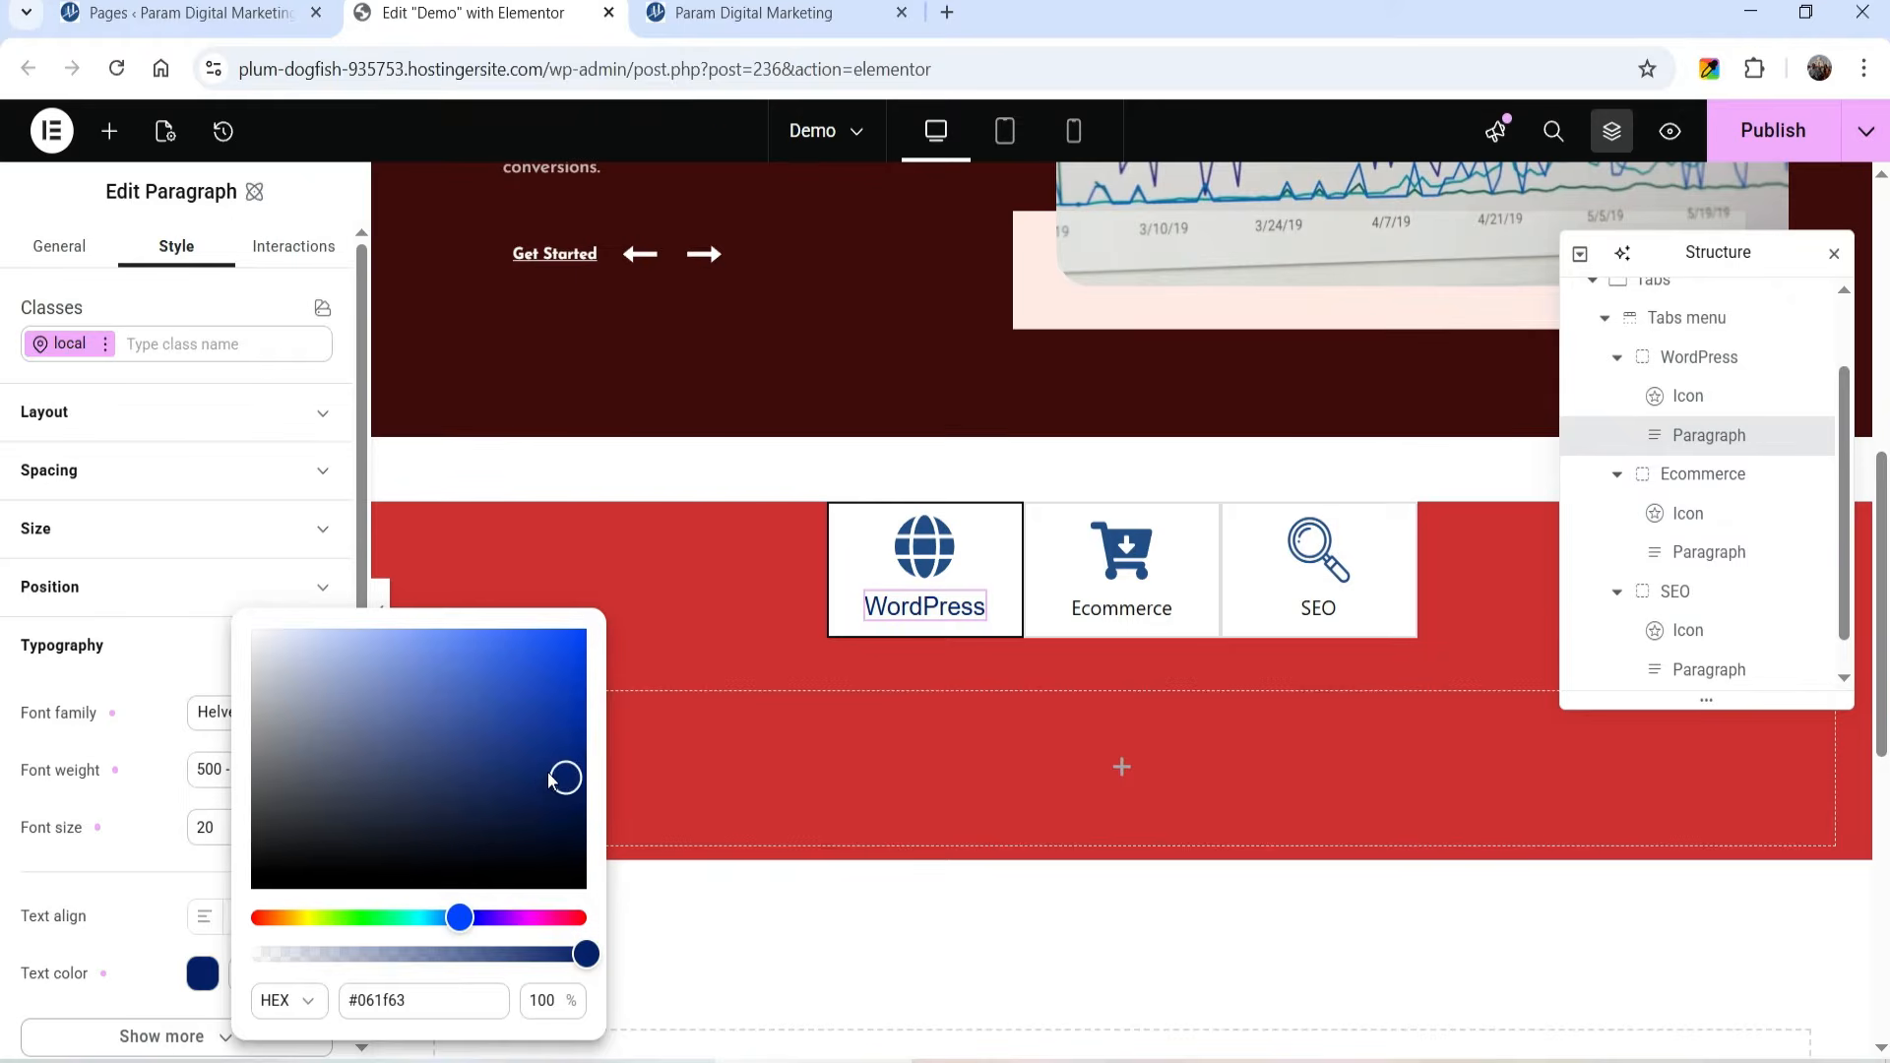
click(557, 678)
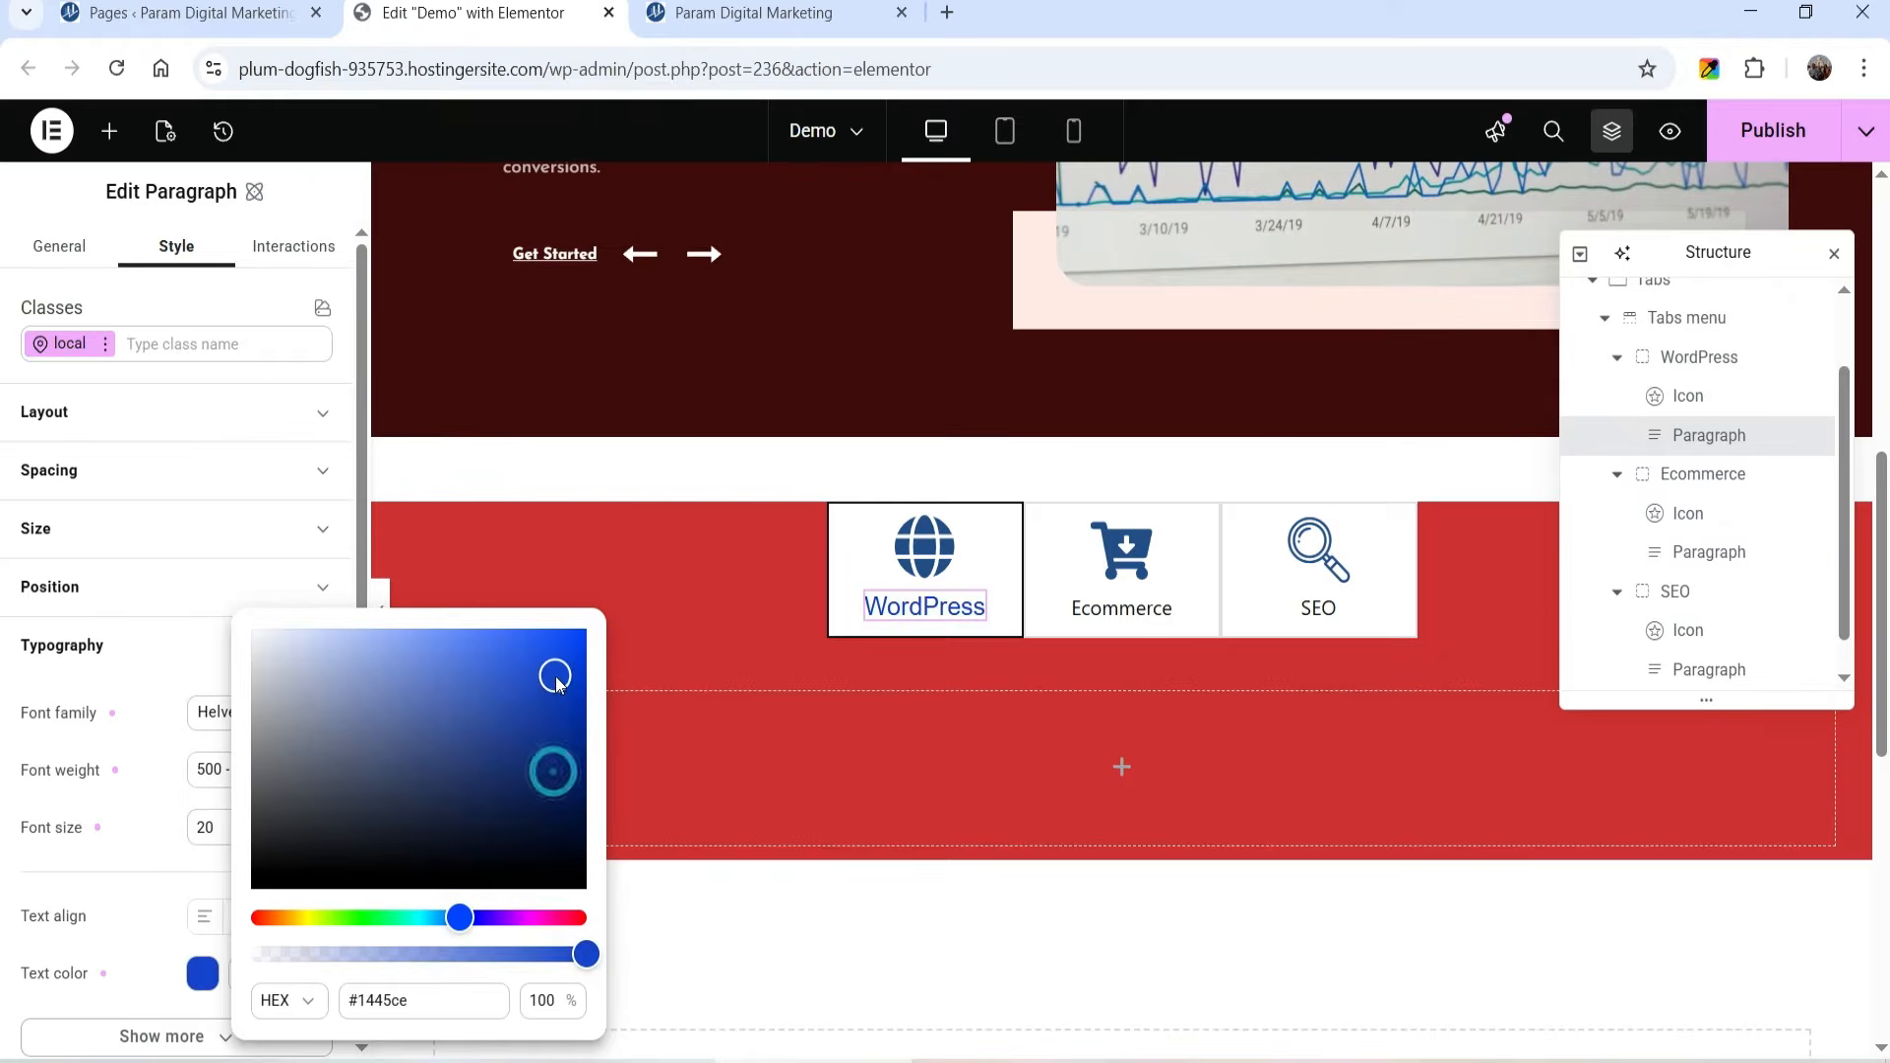
Step: Copy the WordPress label's style and paste it onto the Ecommerce and SEO labels
right_click(936, 624)
click(1042, 736)
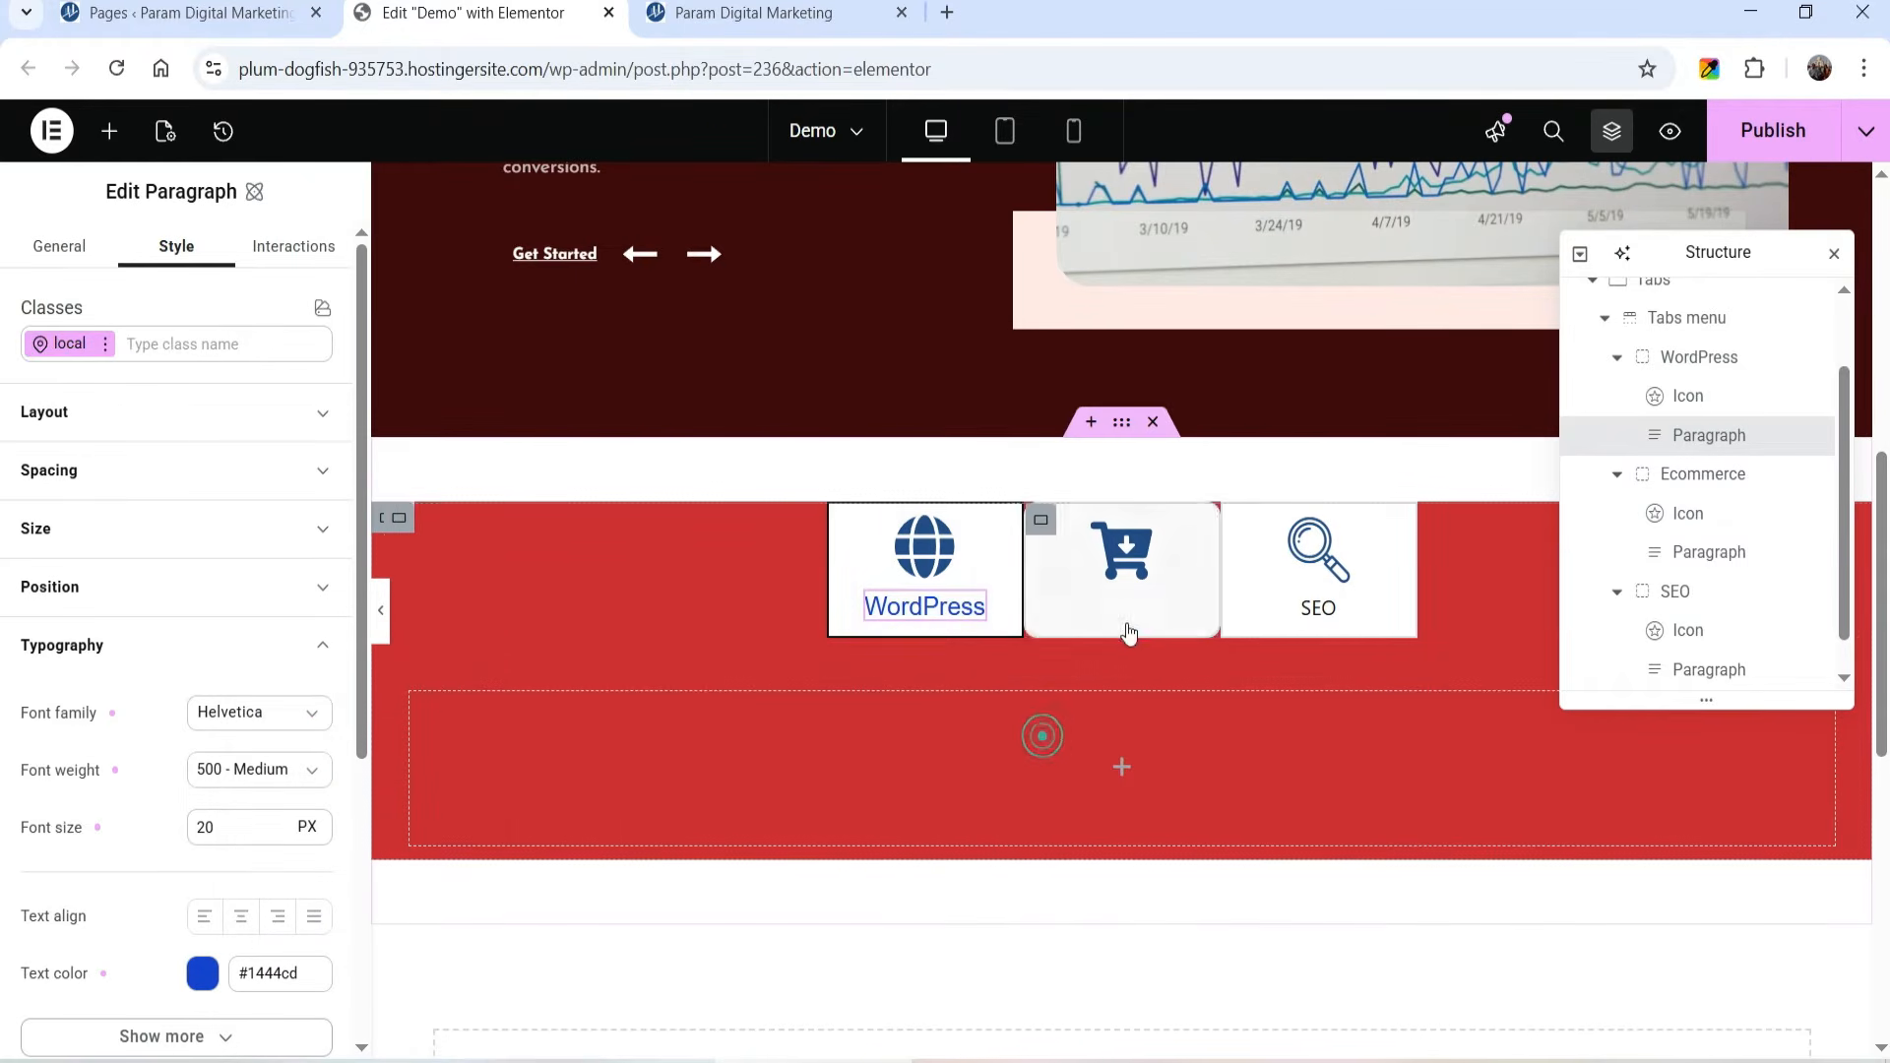
right_click(1129, 632)
click(1252, 827)
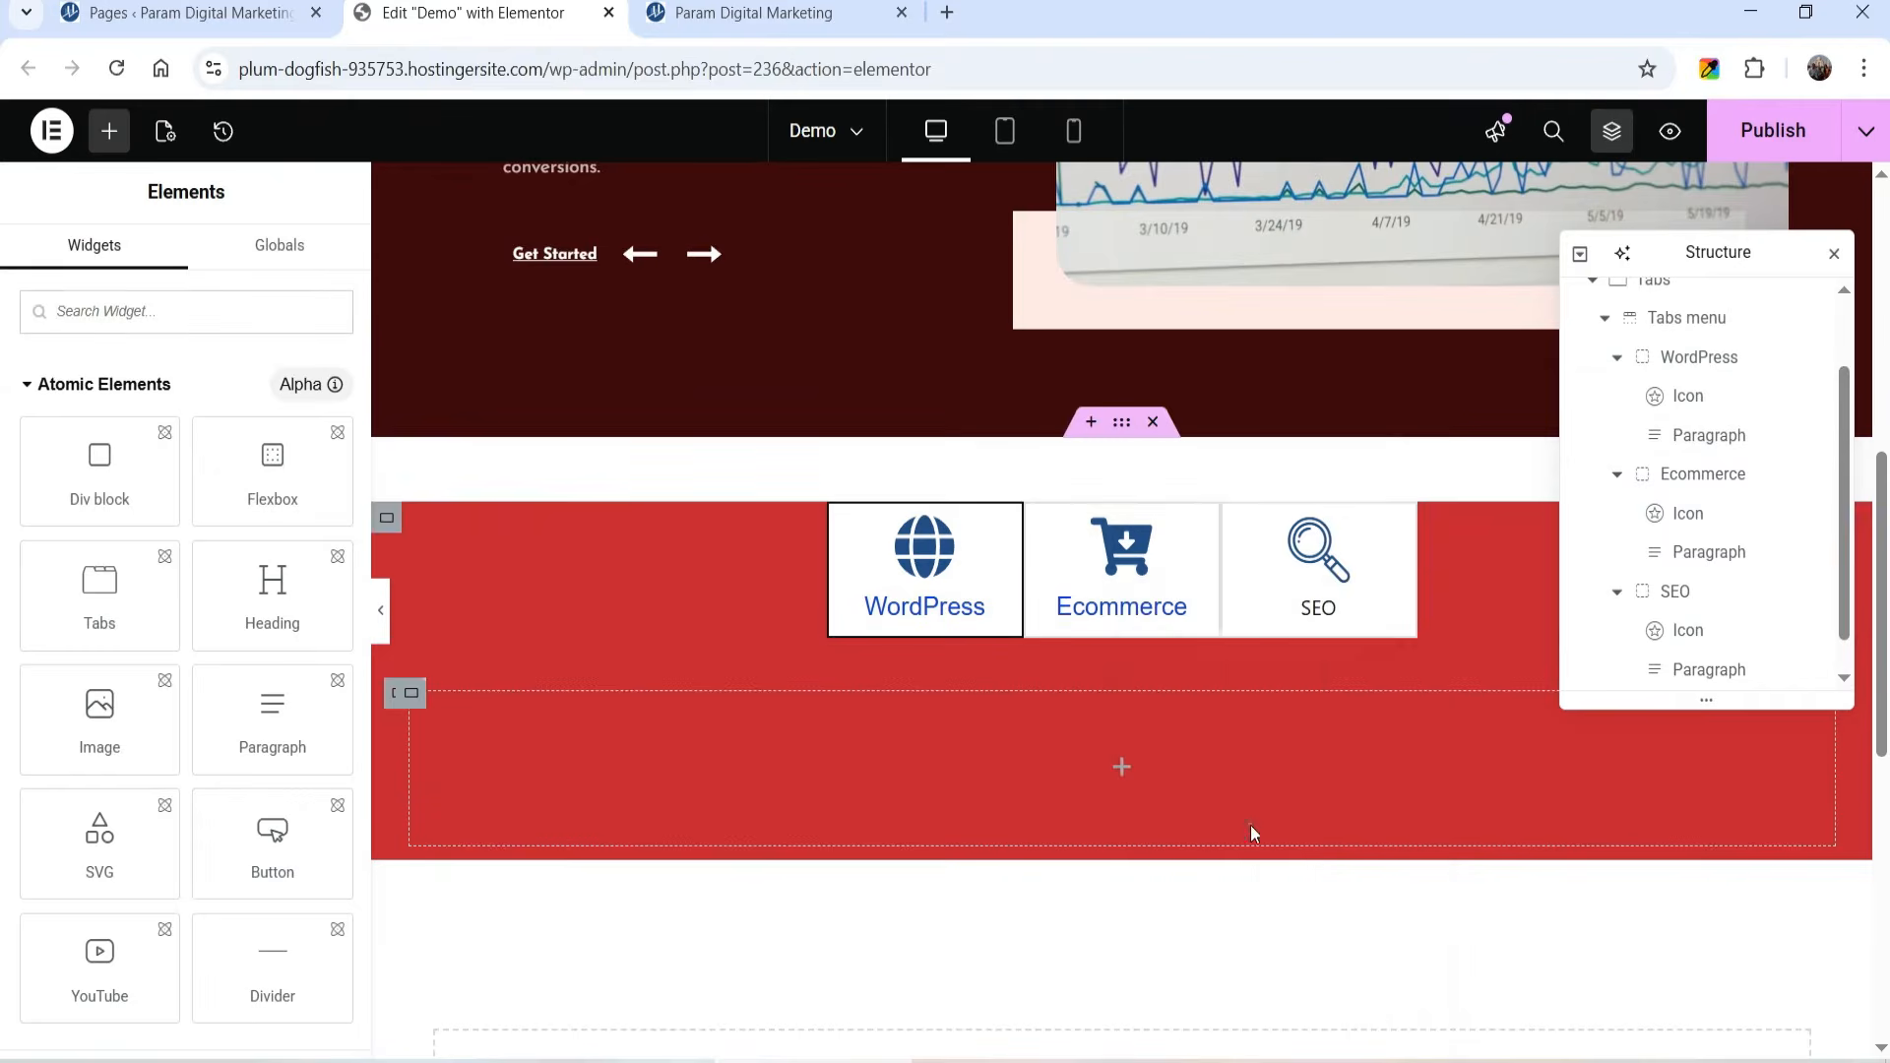
right_click(1315, 618)
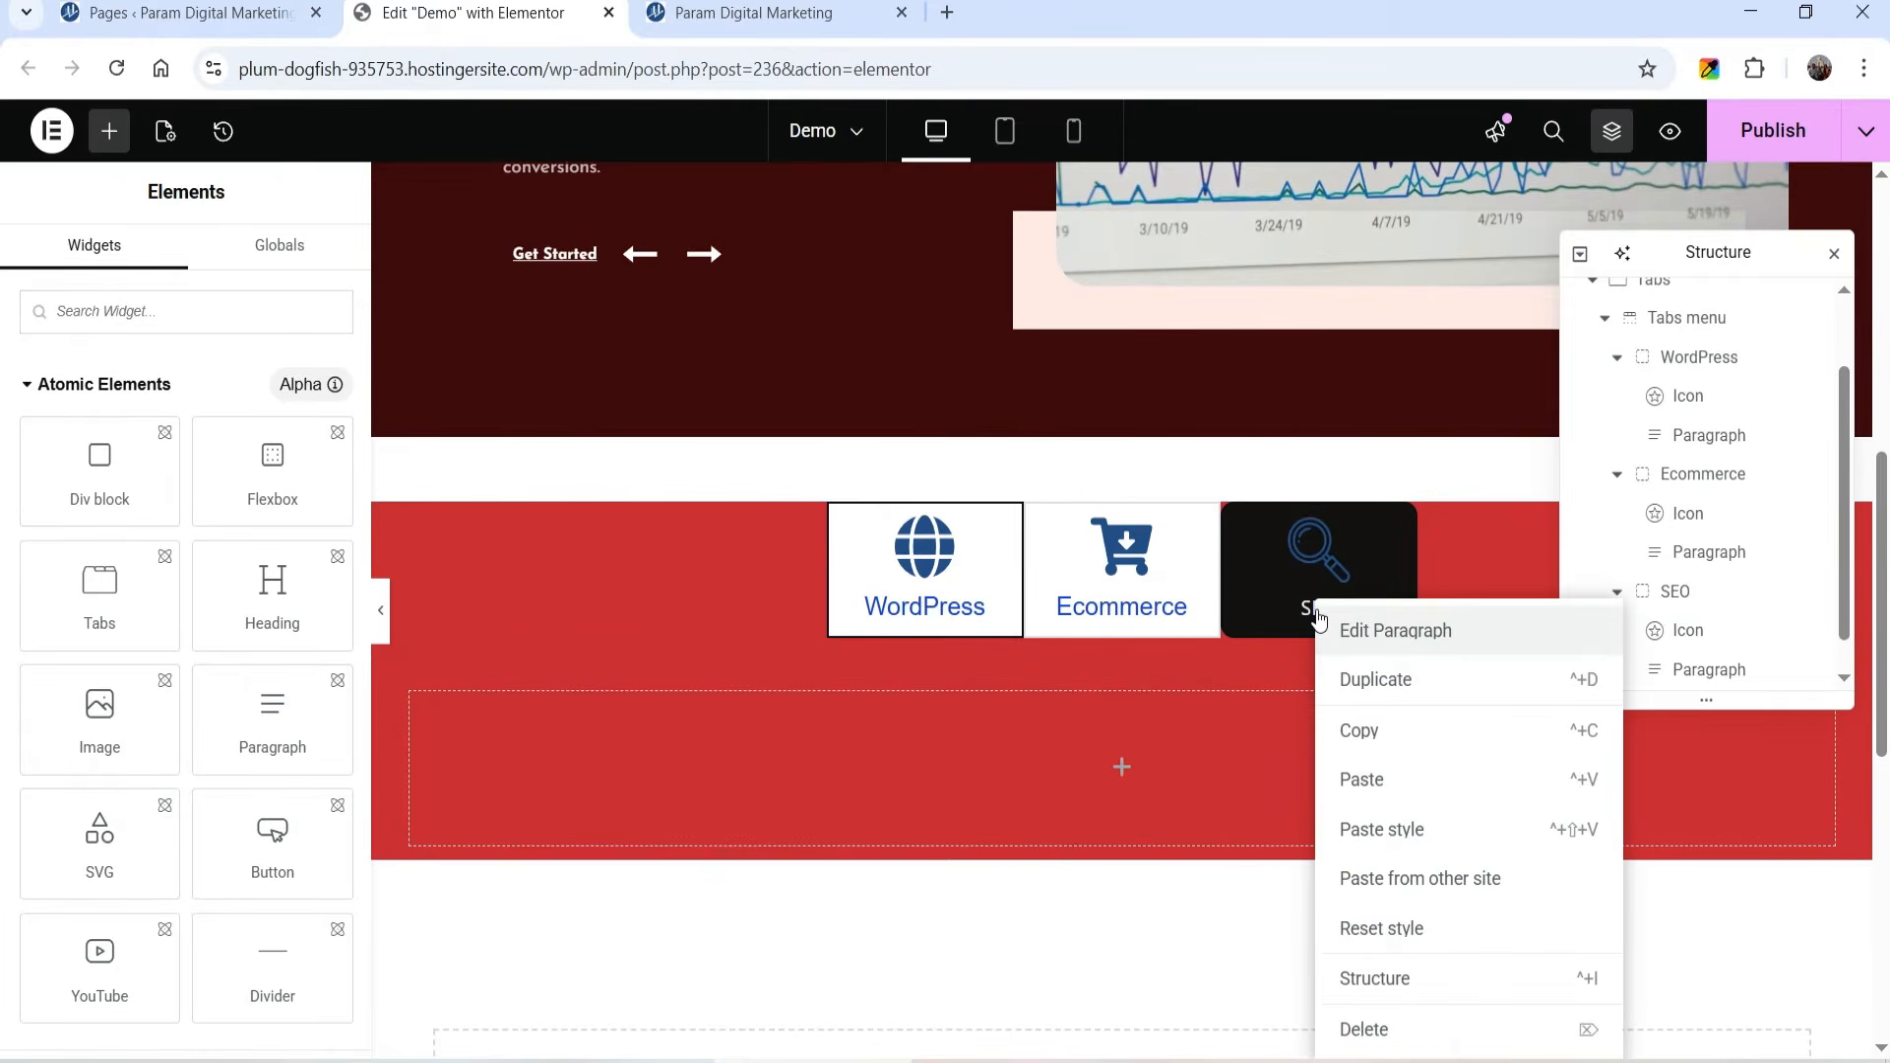
click(1392, 827)
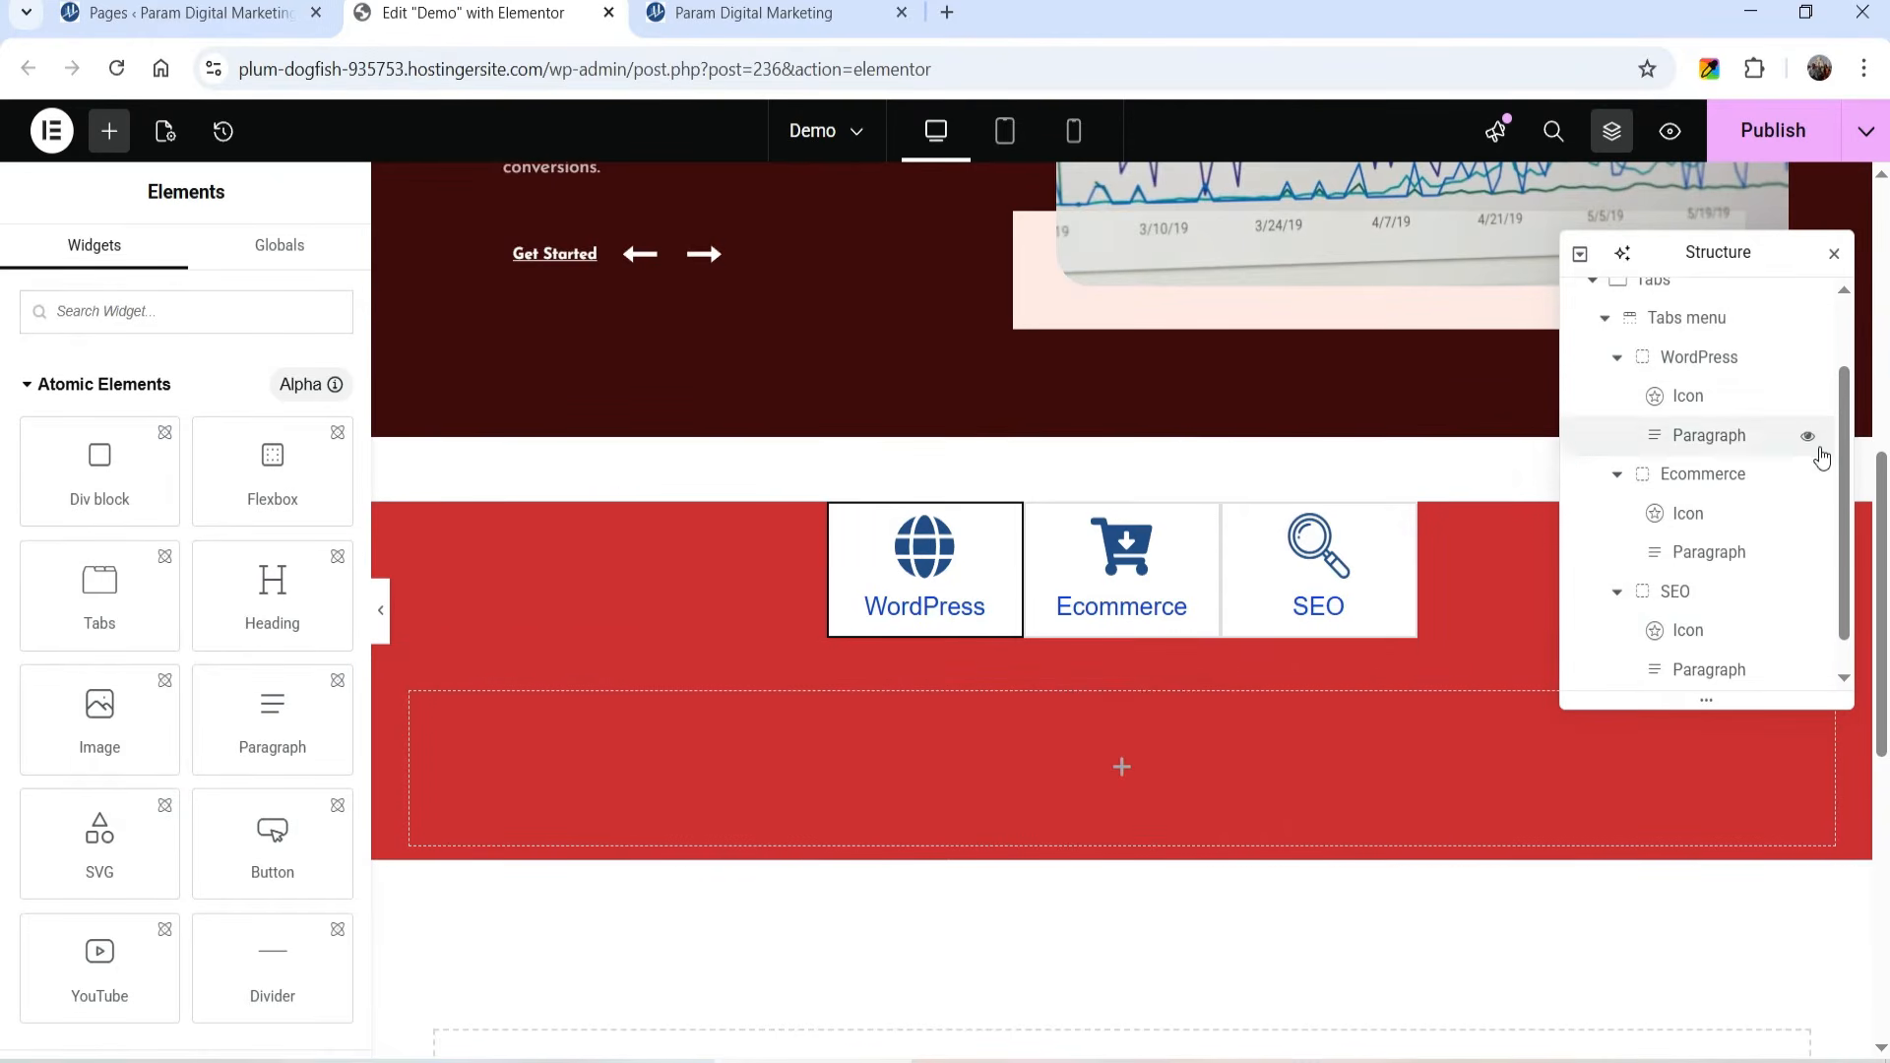
Step: Set the WordPress tab trigger's background color to light yellow, #fff386
click(1700, 358)
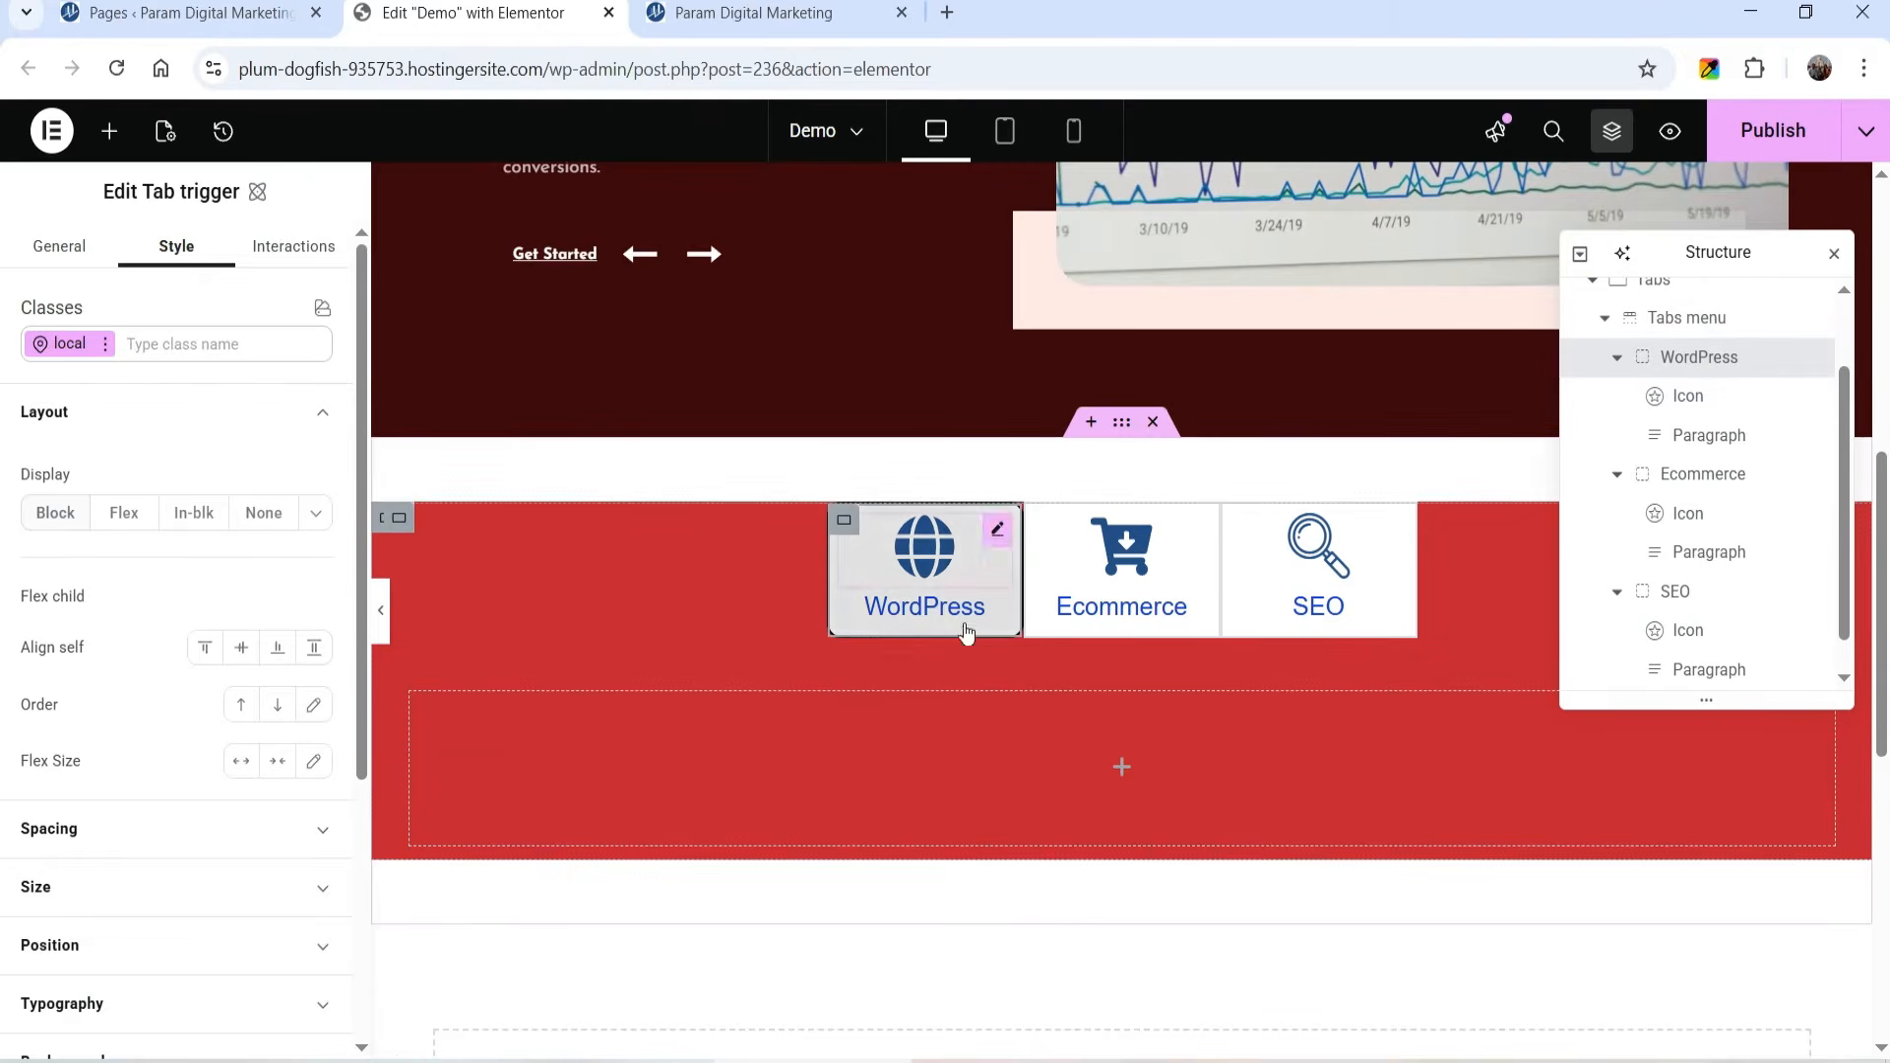
scroll(148, 669, down, 4)
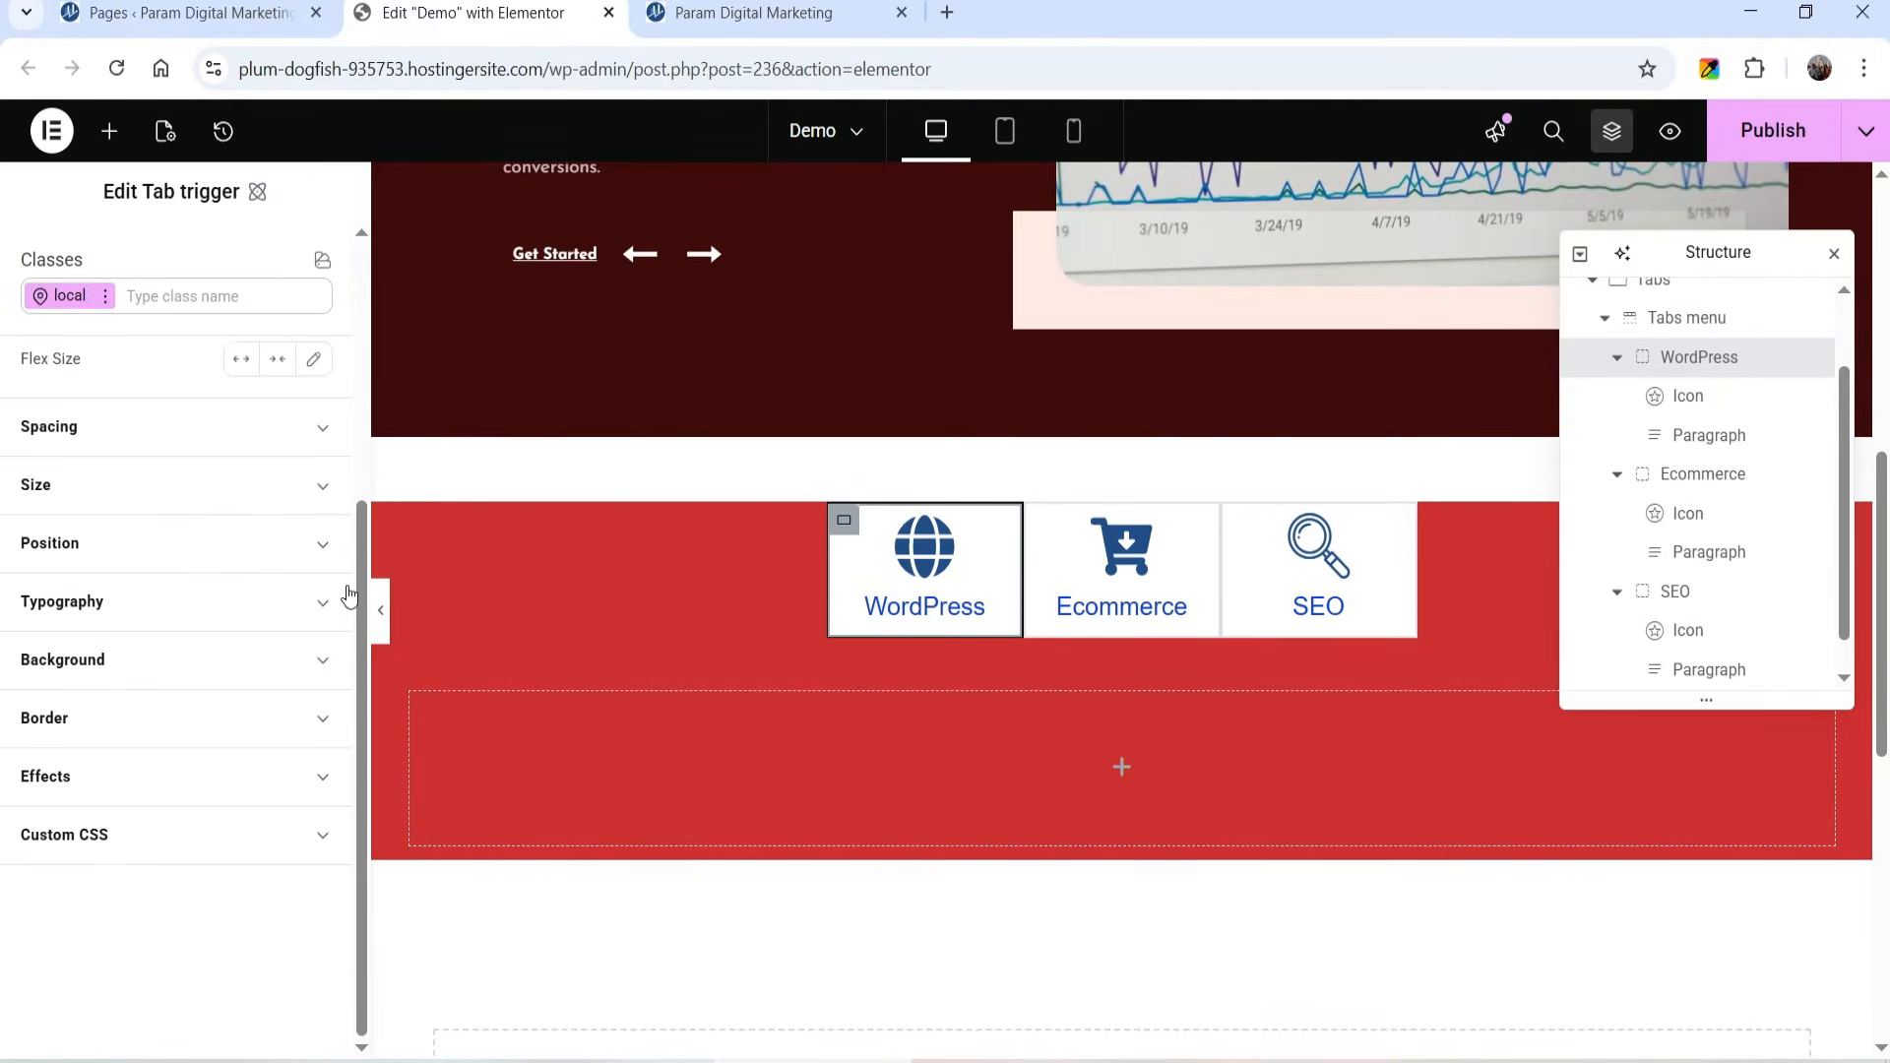
click(72, 679)
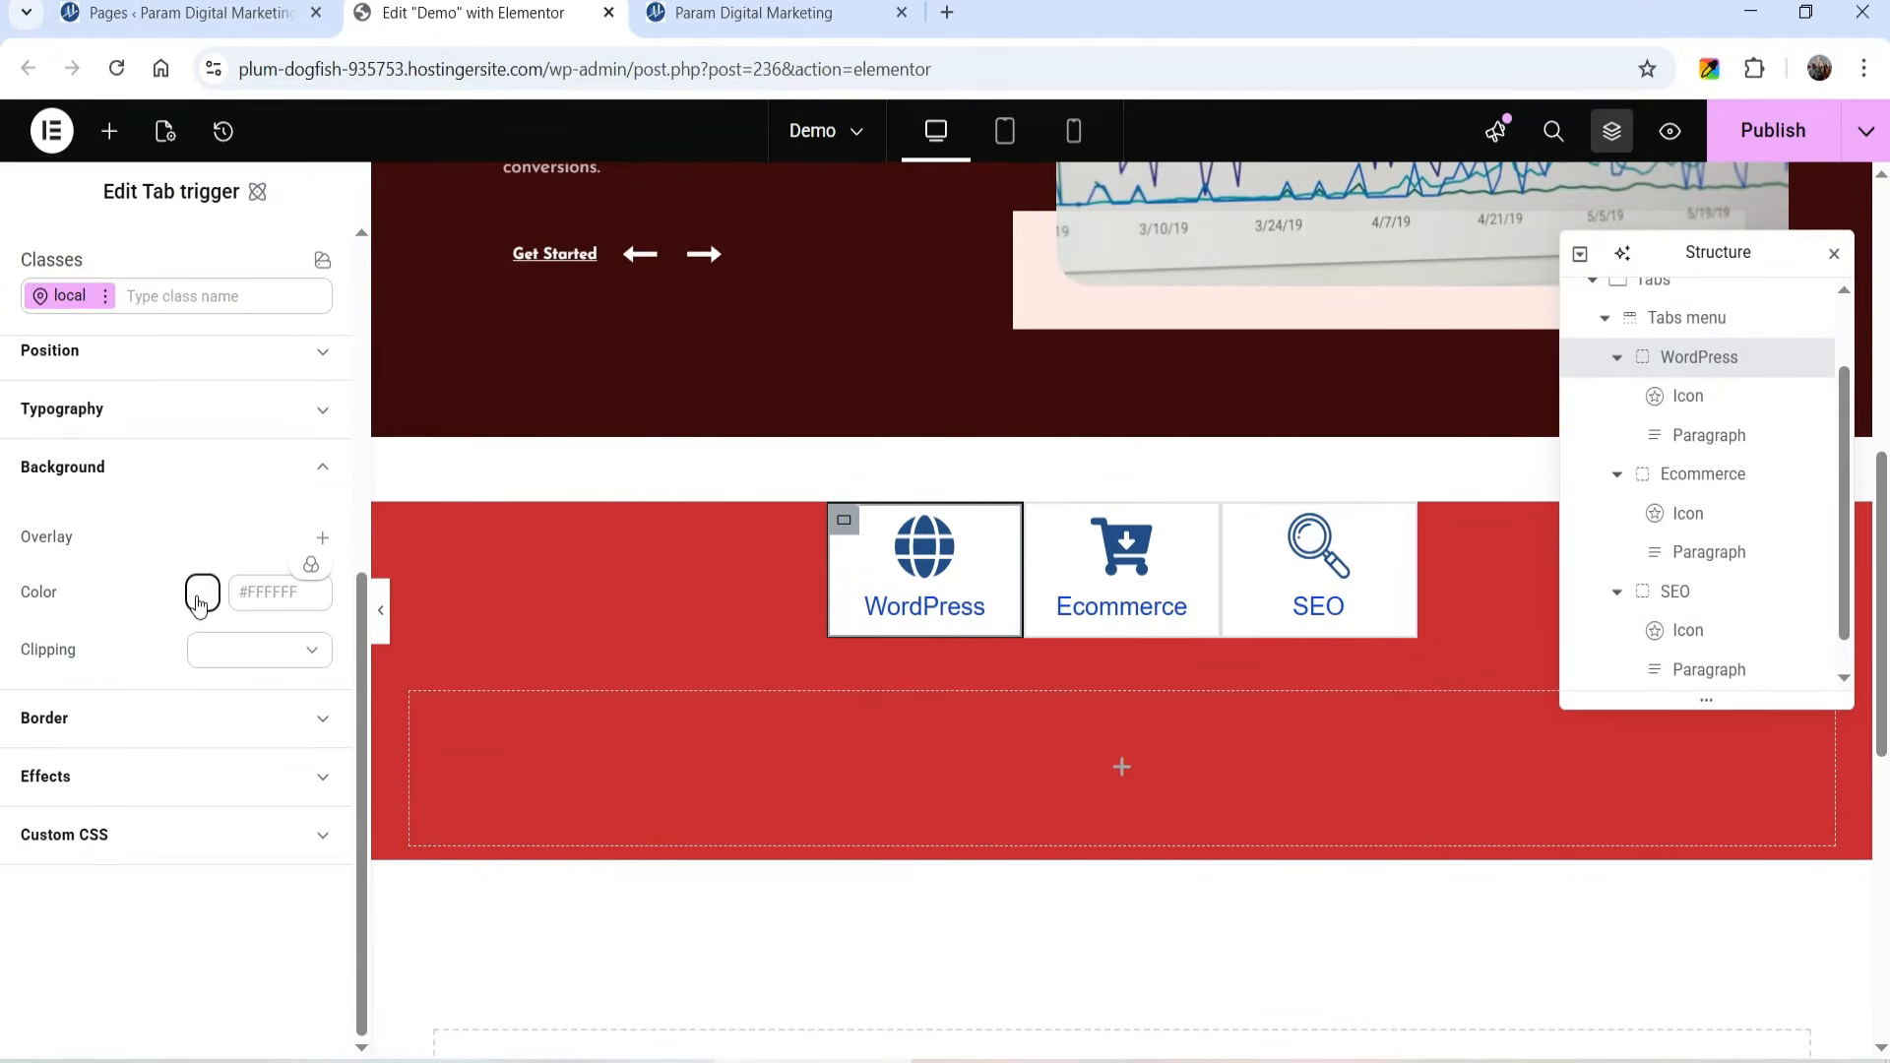
click(196, 595)
drag(262, 604, 412, 588)
click(300, 886)
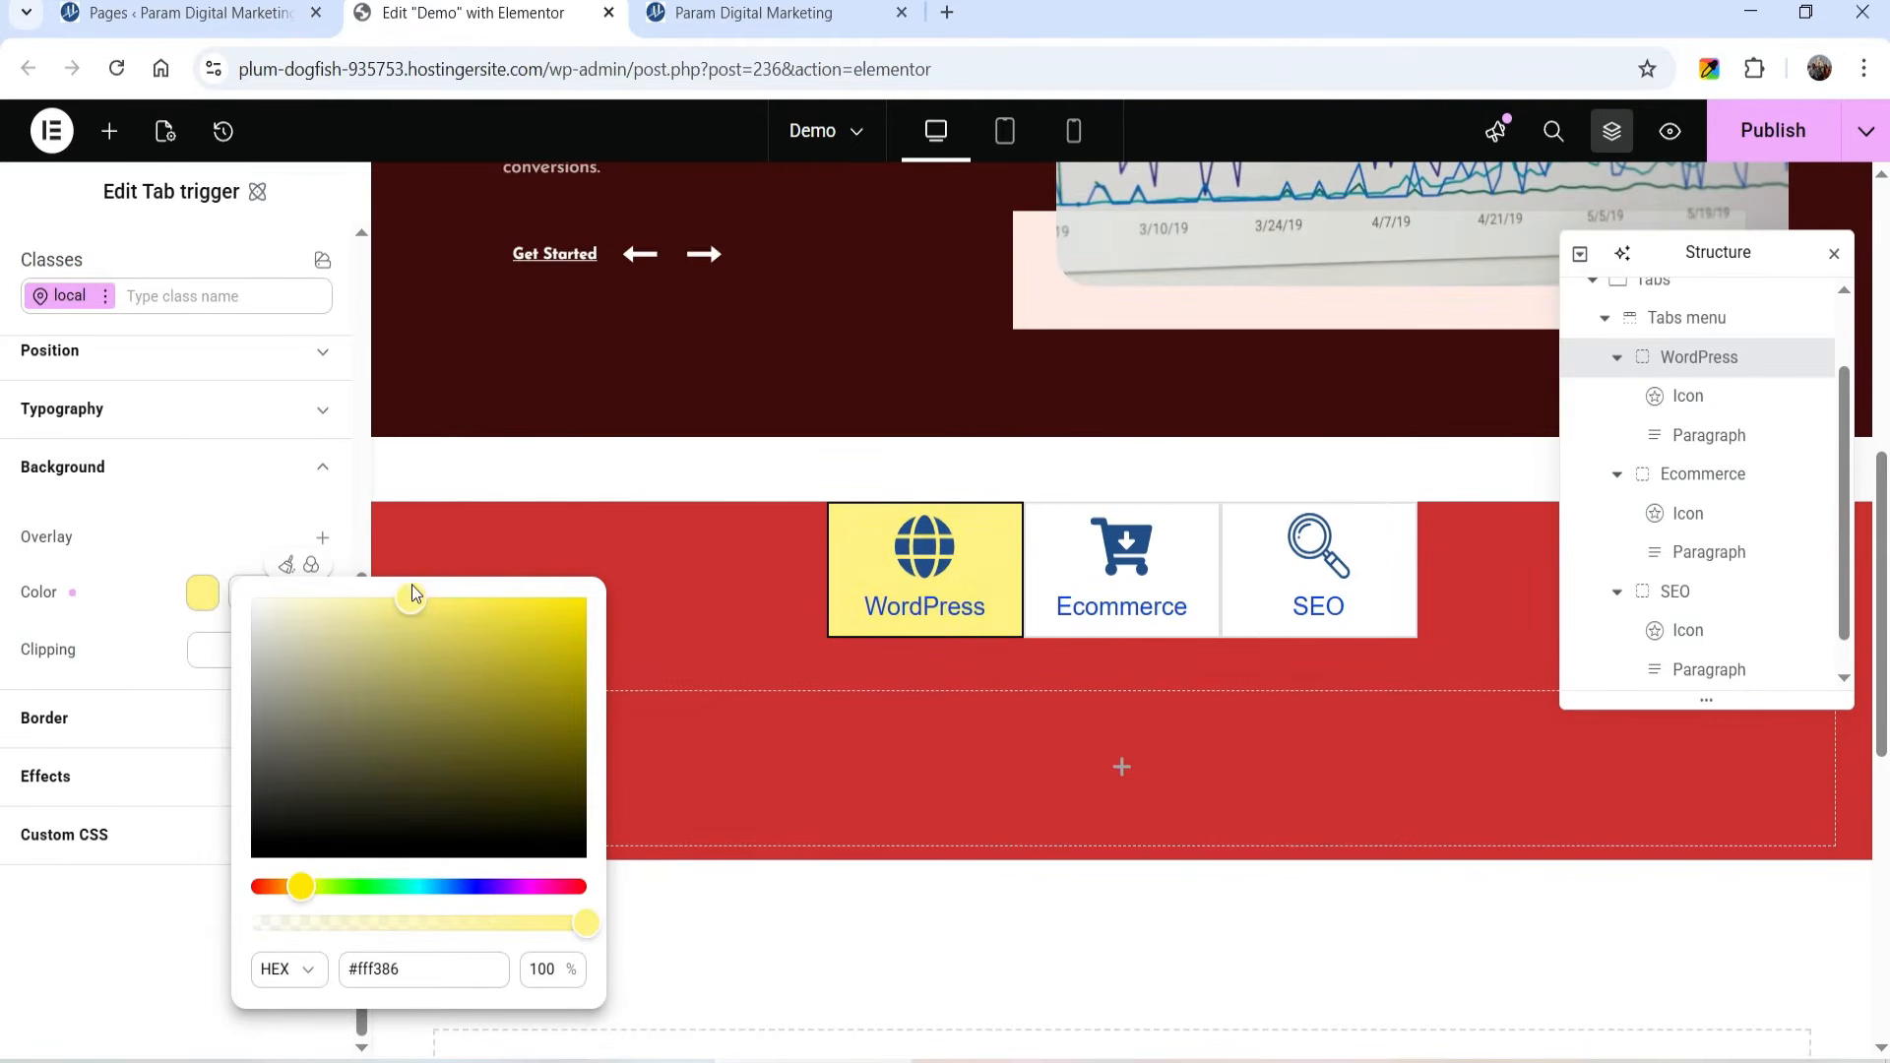
Step: Set the Ecommerce tab trigger's background color to bright green
click(1703, 474)
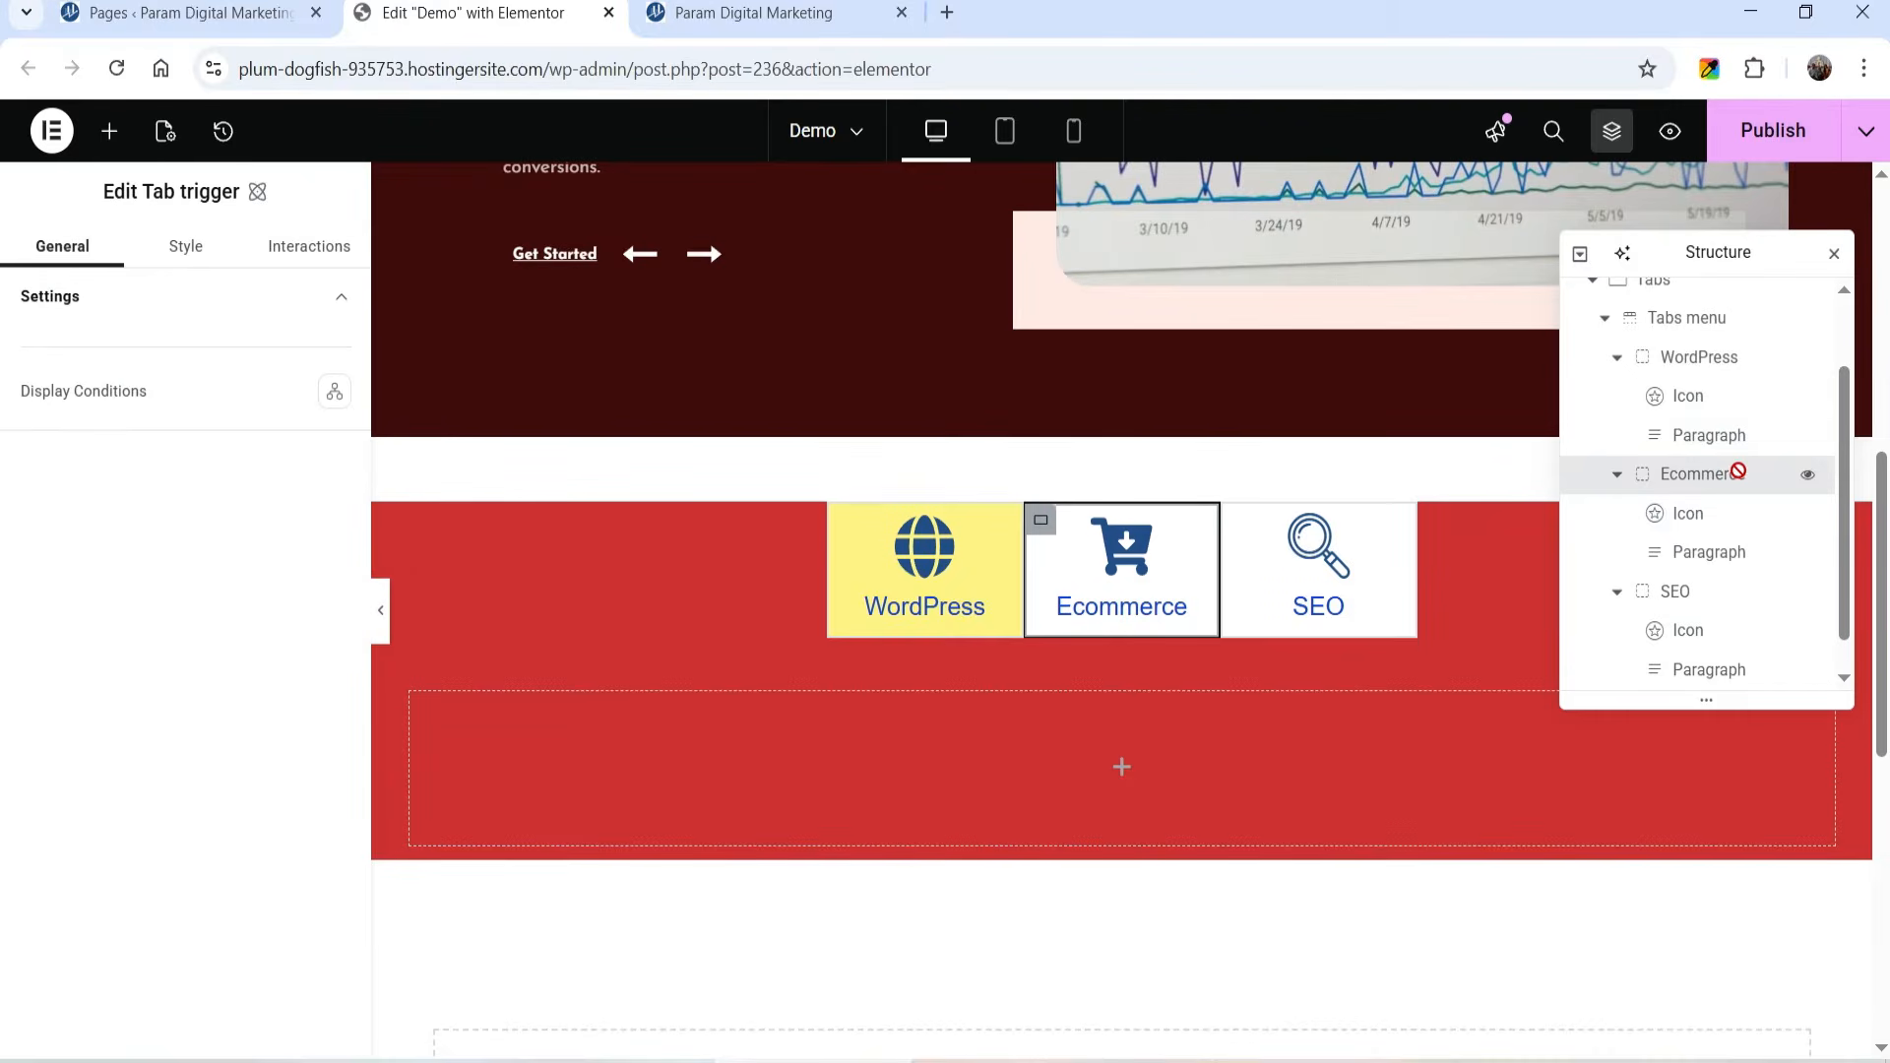
click(189, 254)
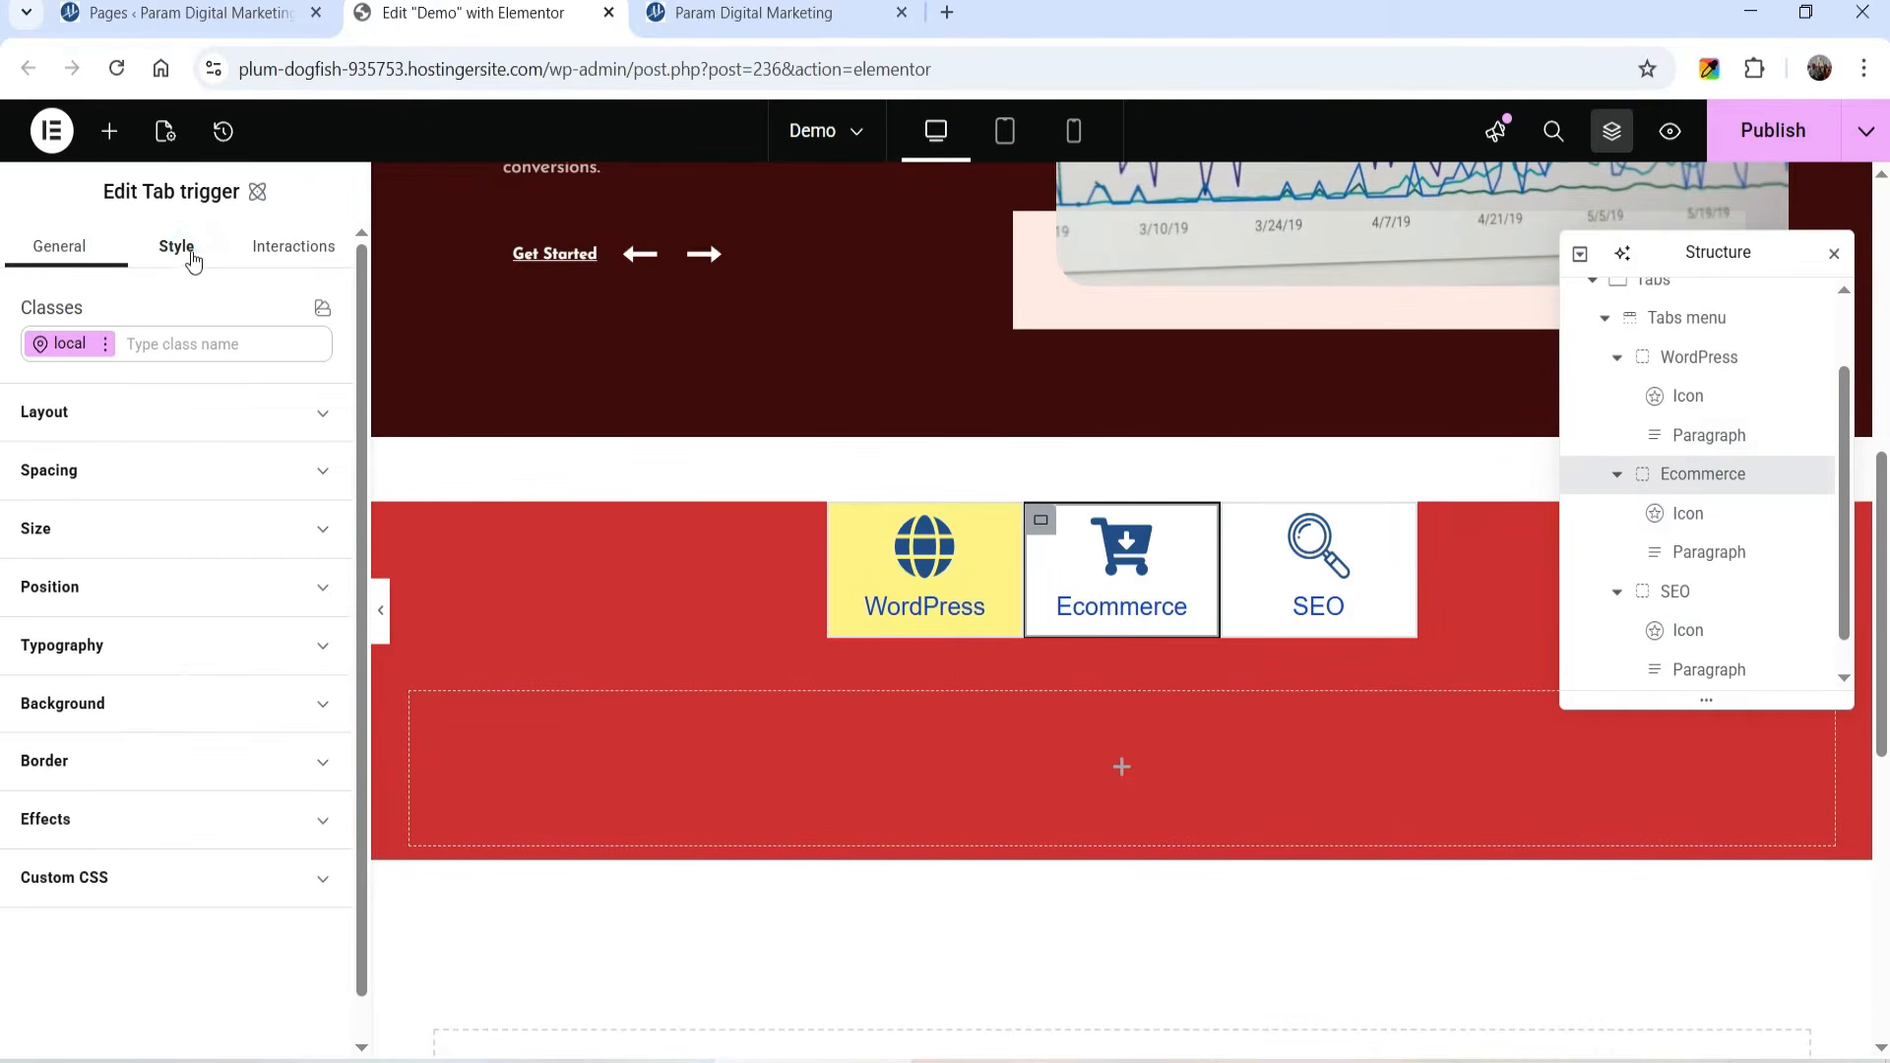
click(168, 703)
click(200, 592)
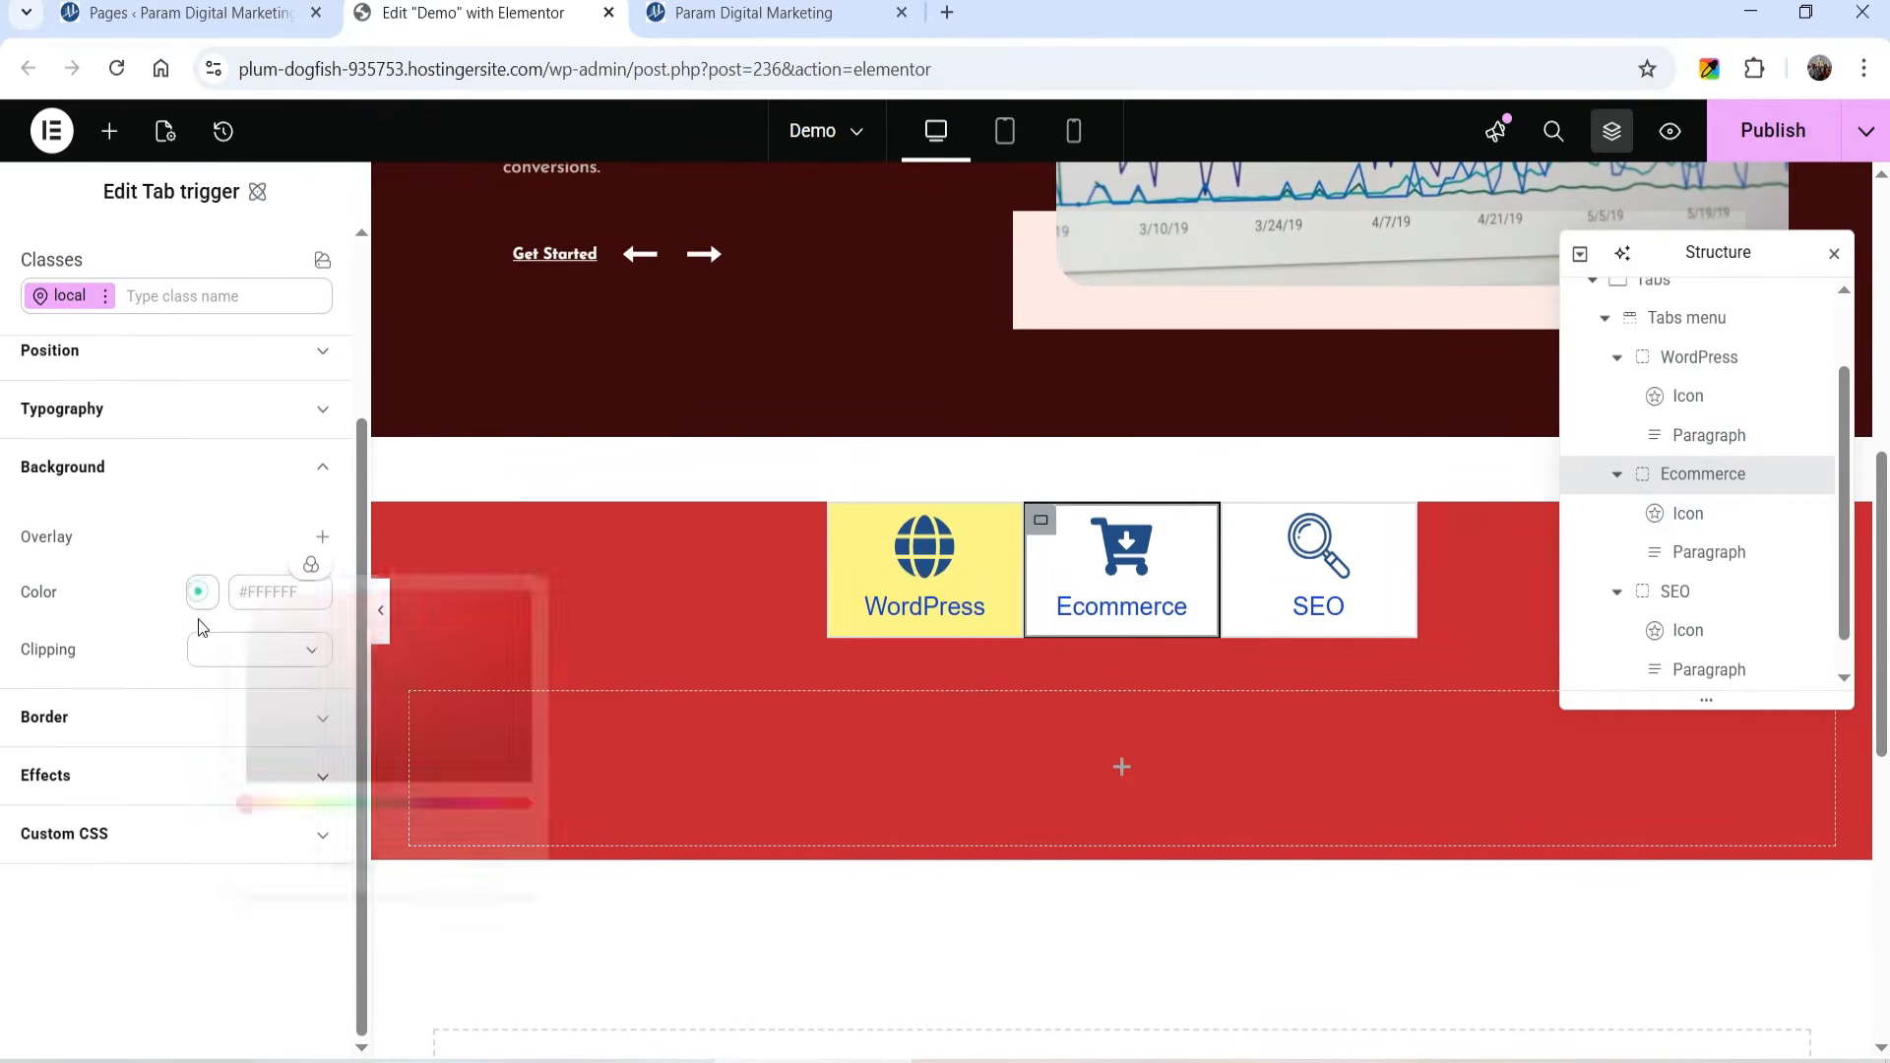
drag(404, 622, 477, 595)
Step: Set the SEO tab trigger's background color to turquoise, #4afed4
click(1675, 590)
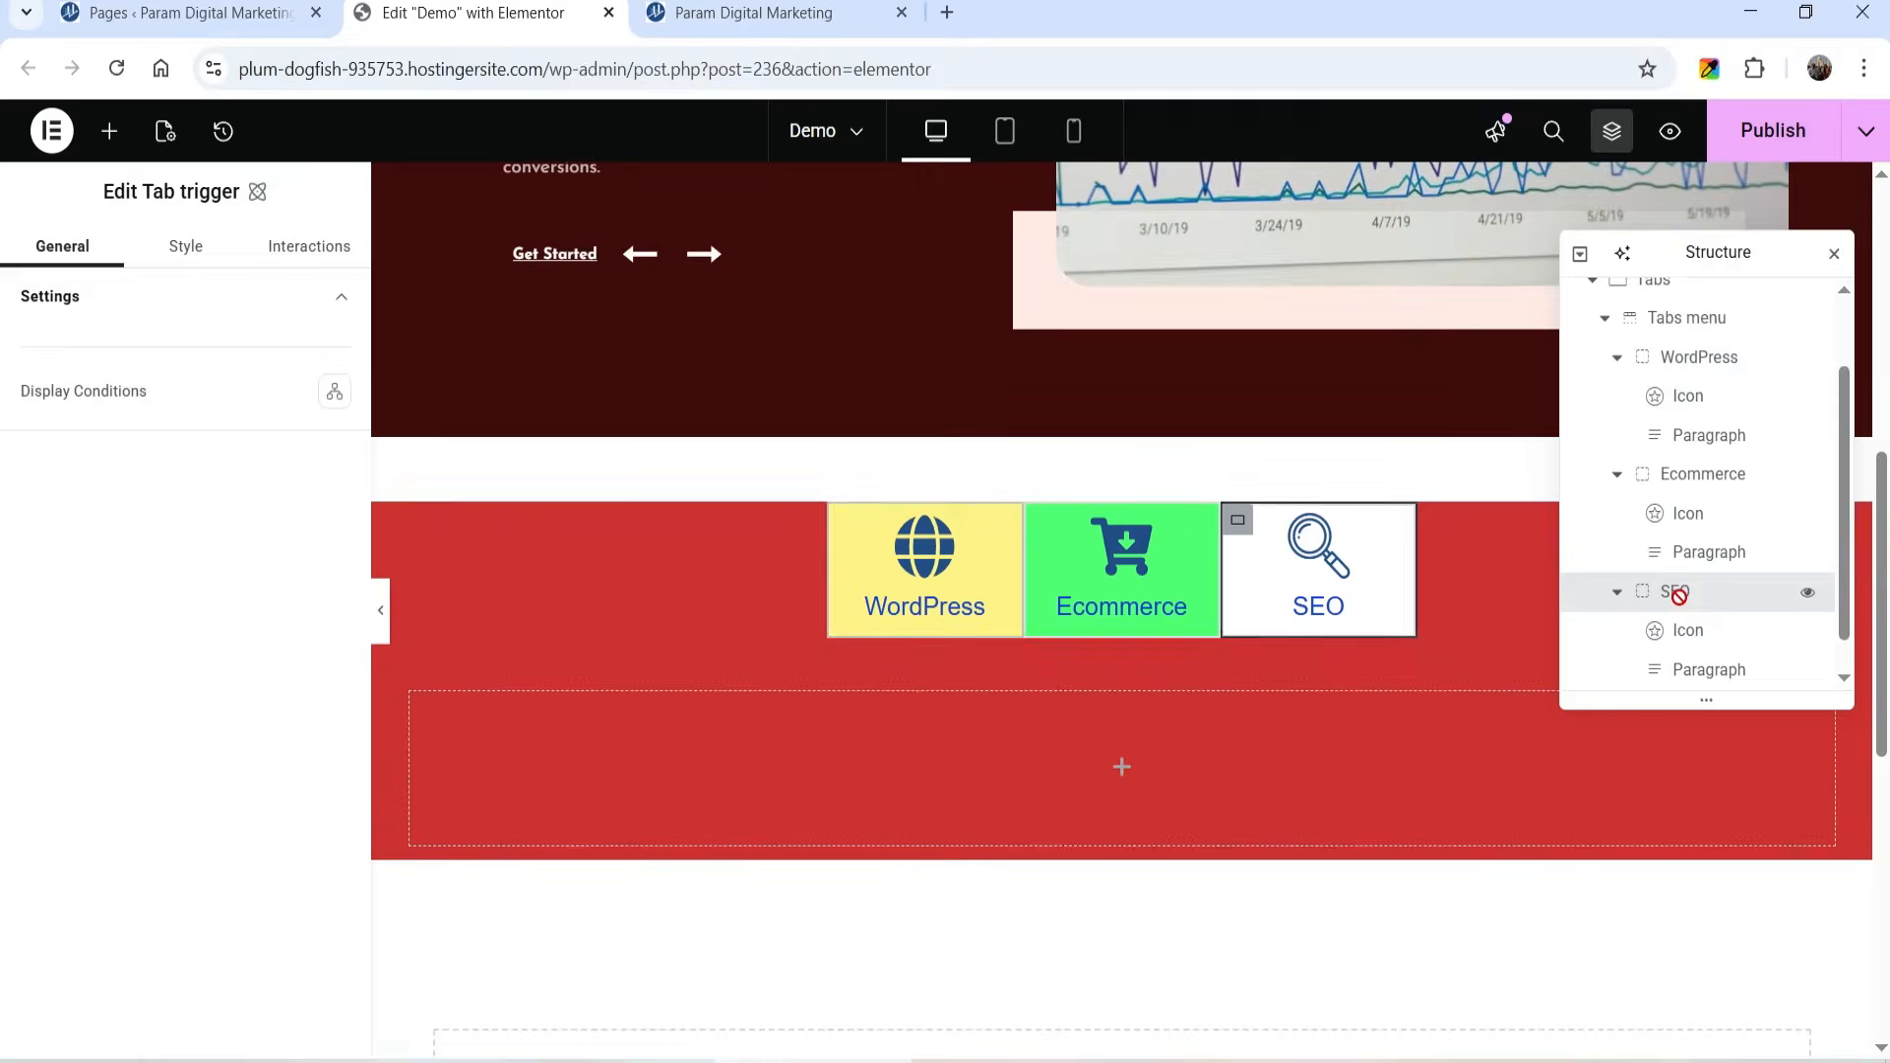
click(183, 246)
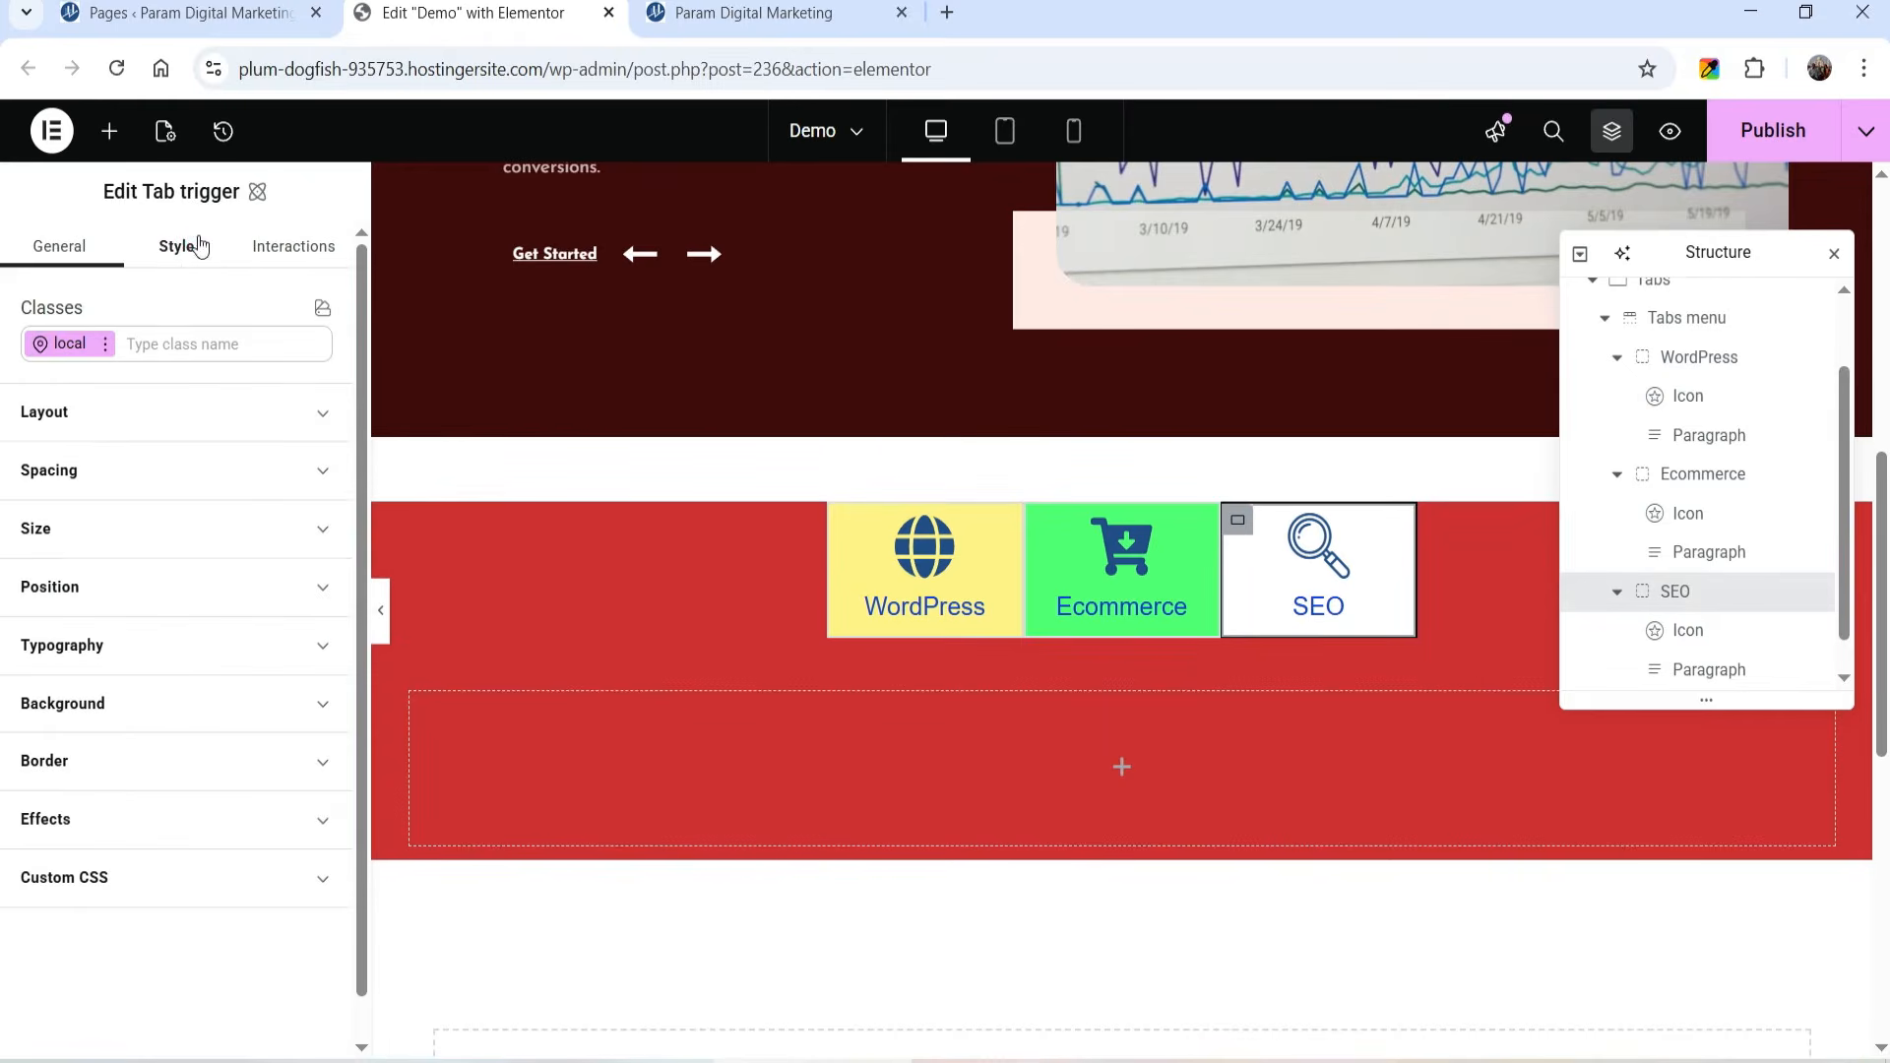
click(176, 697)
click(204, 832)
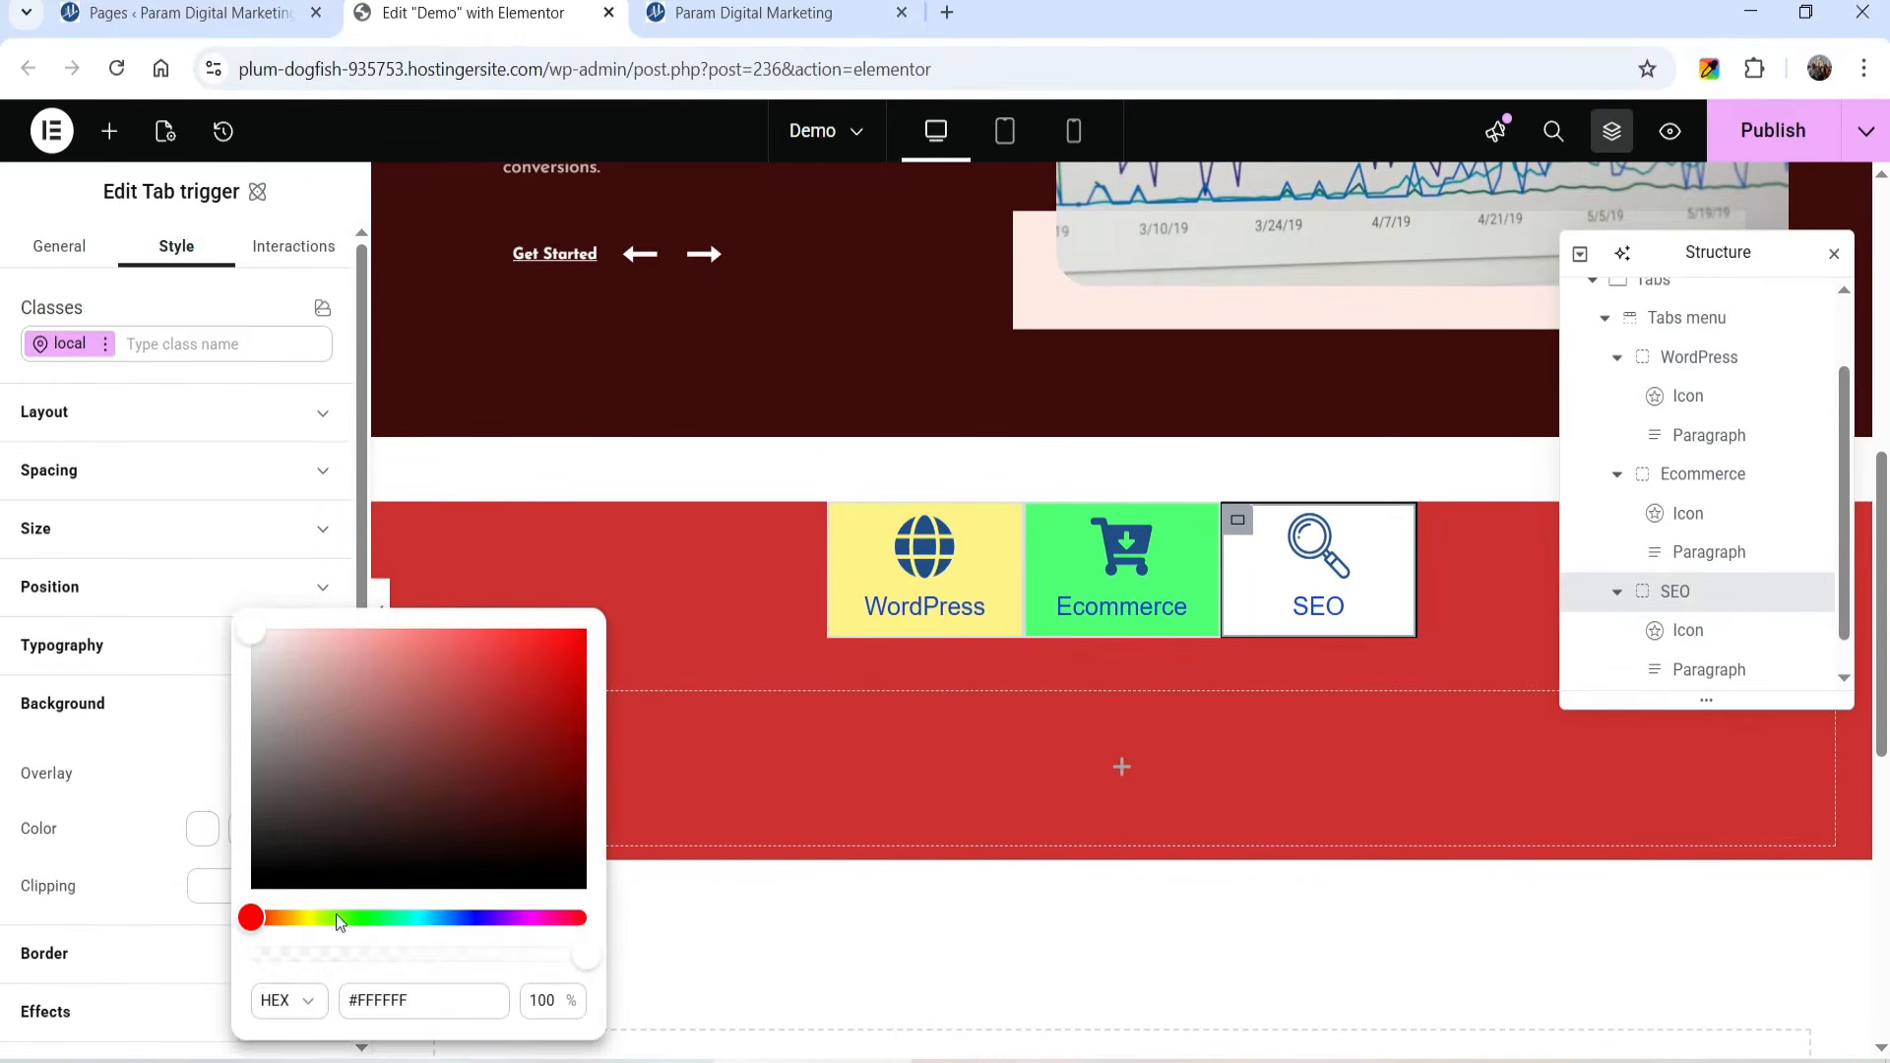
click(401, 918)
click(488, 628)
click(113, 802)
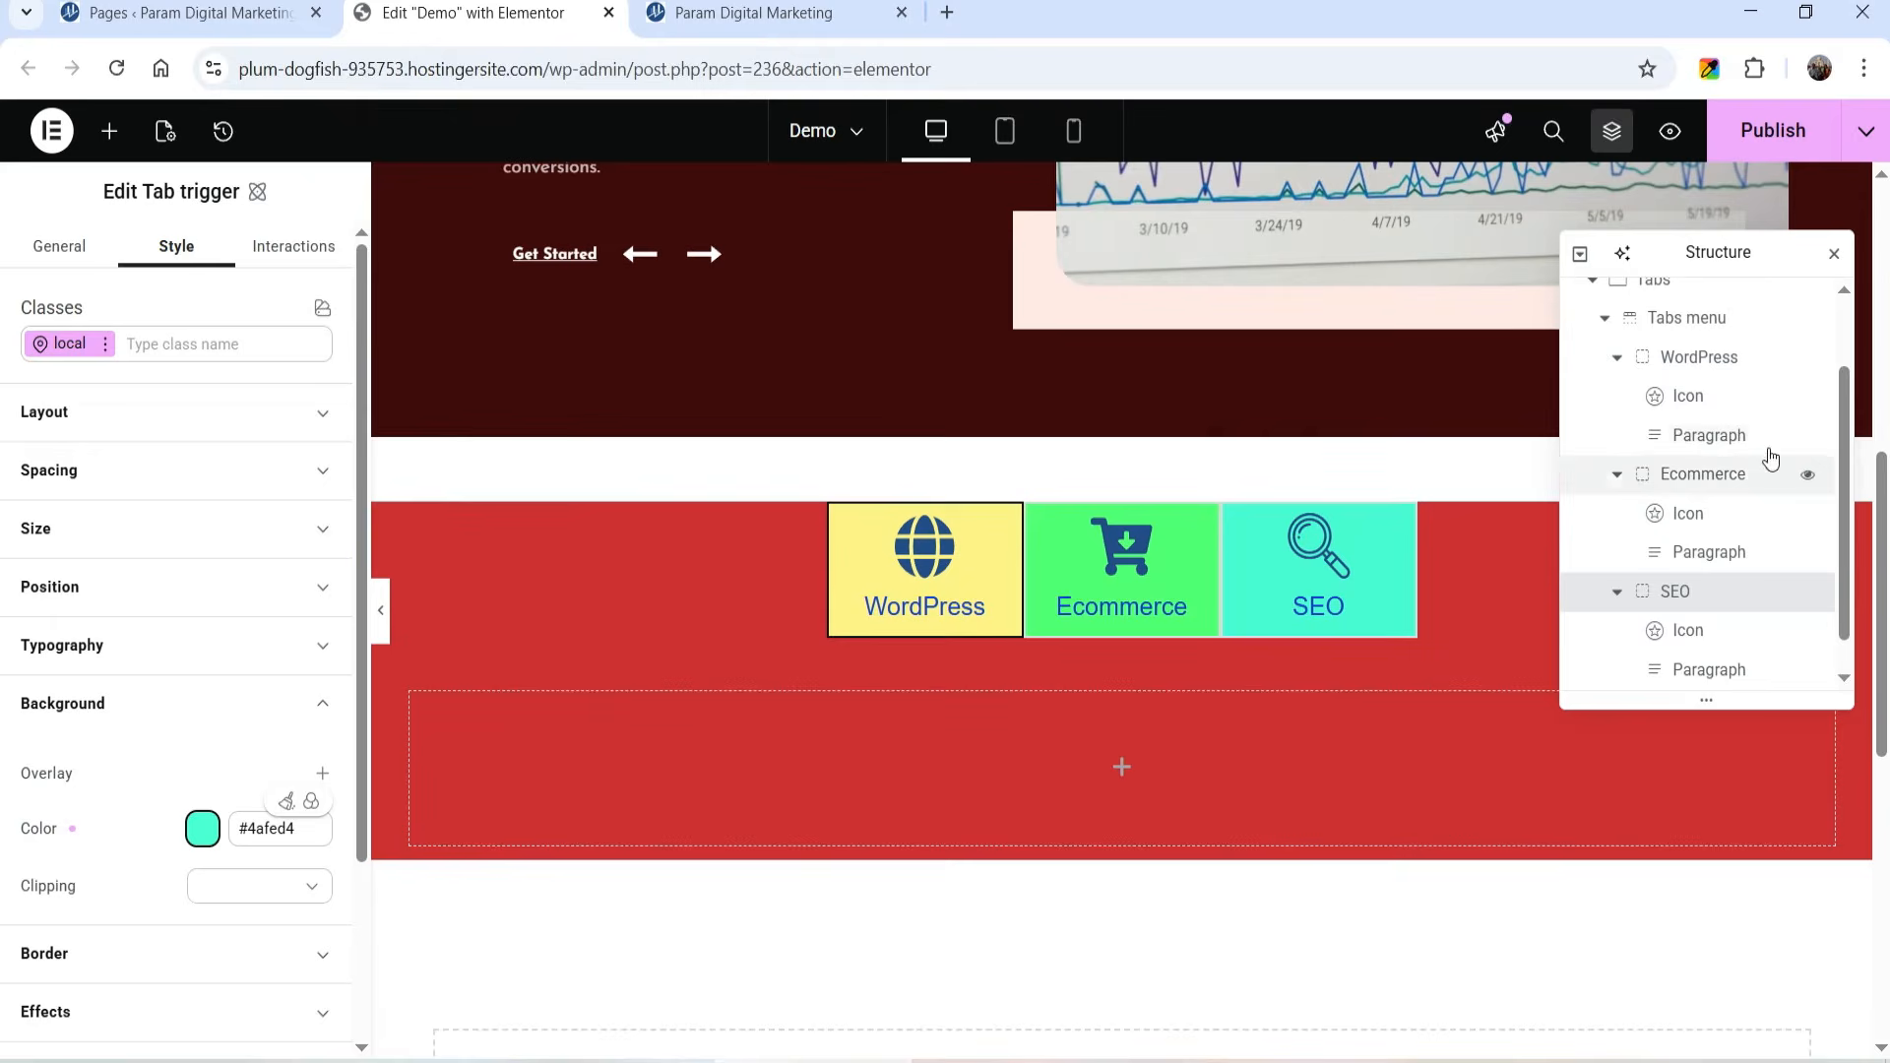
Step: Add a container inside Tab 1 content in the tabs content area and set its direction to row
click(1605, 317)
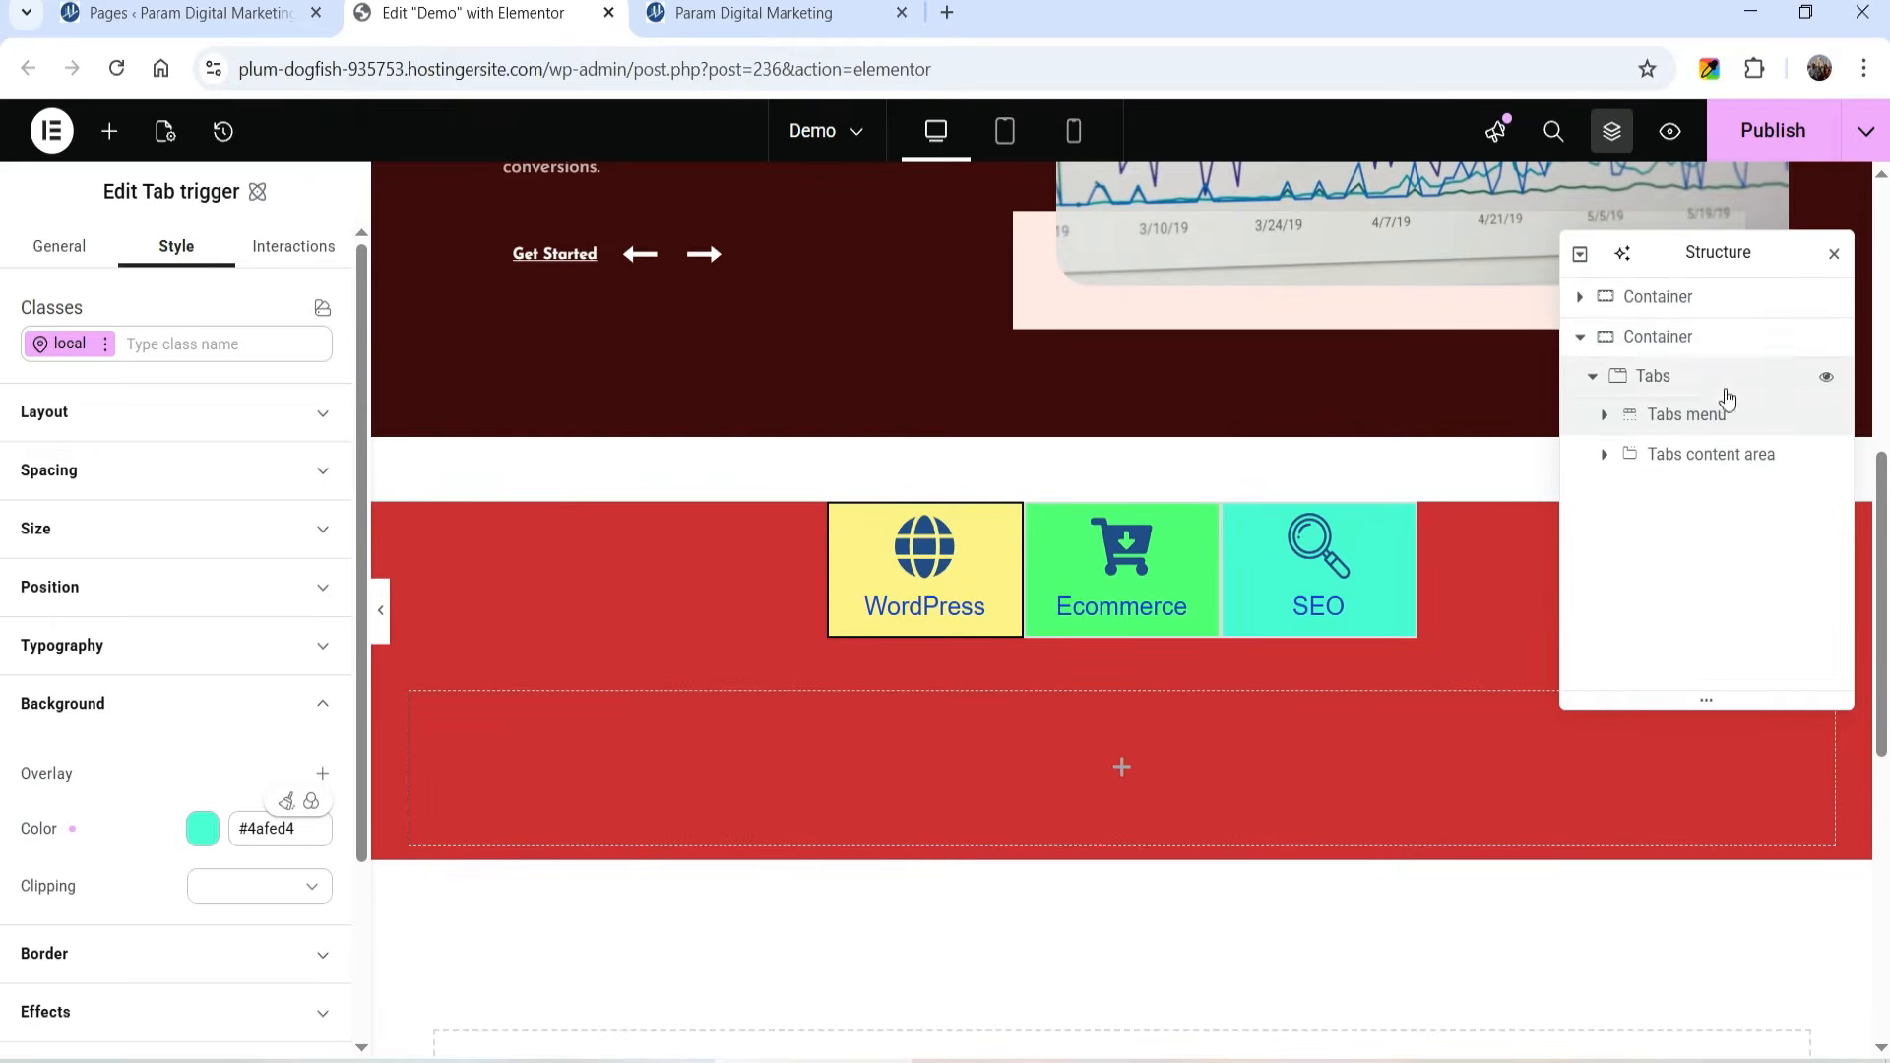
click(1700, 455)
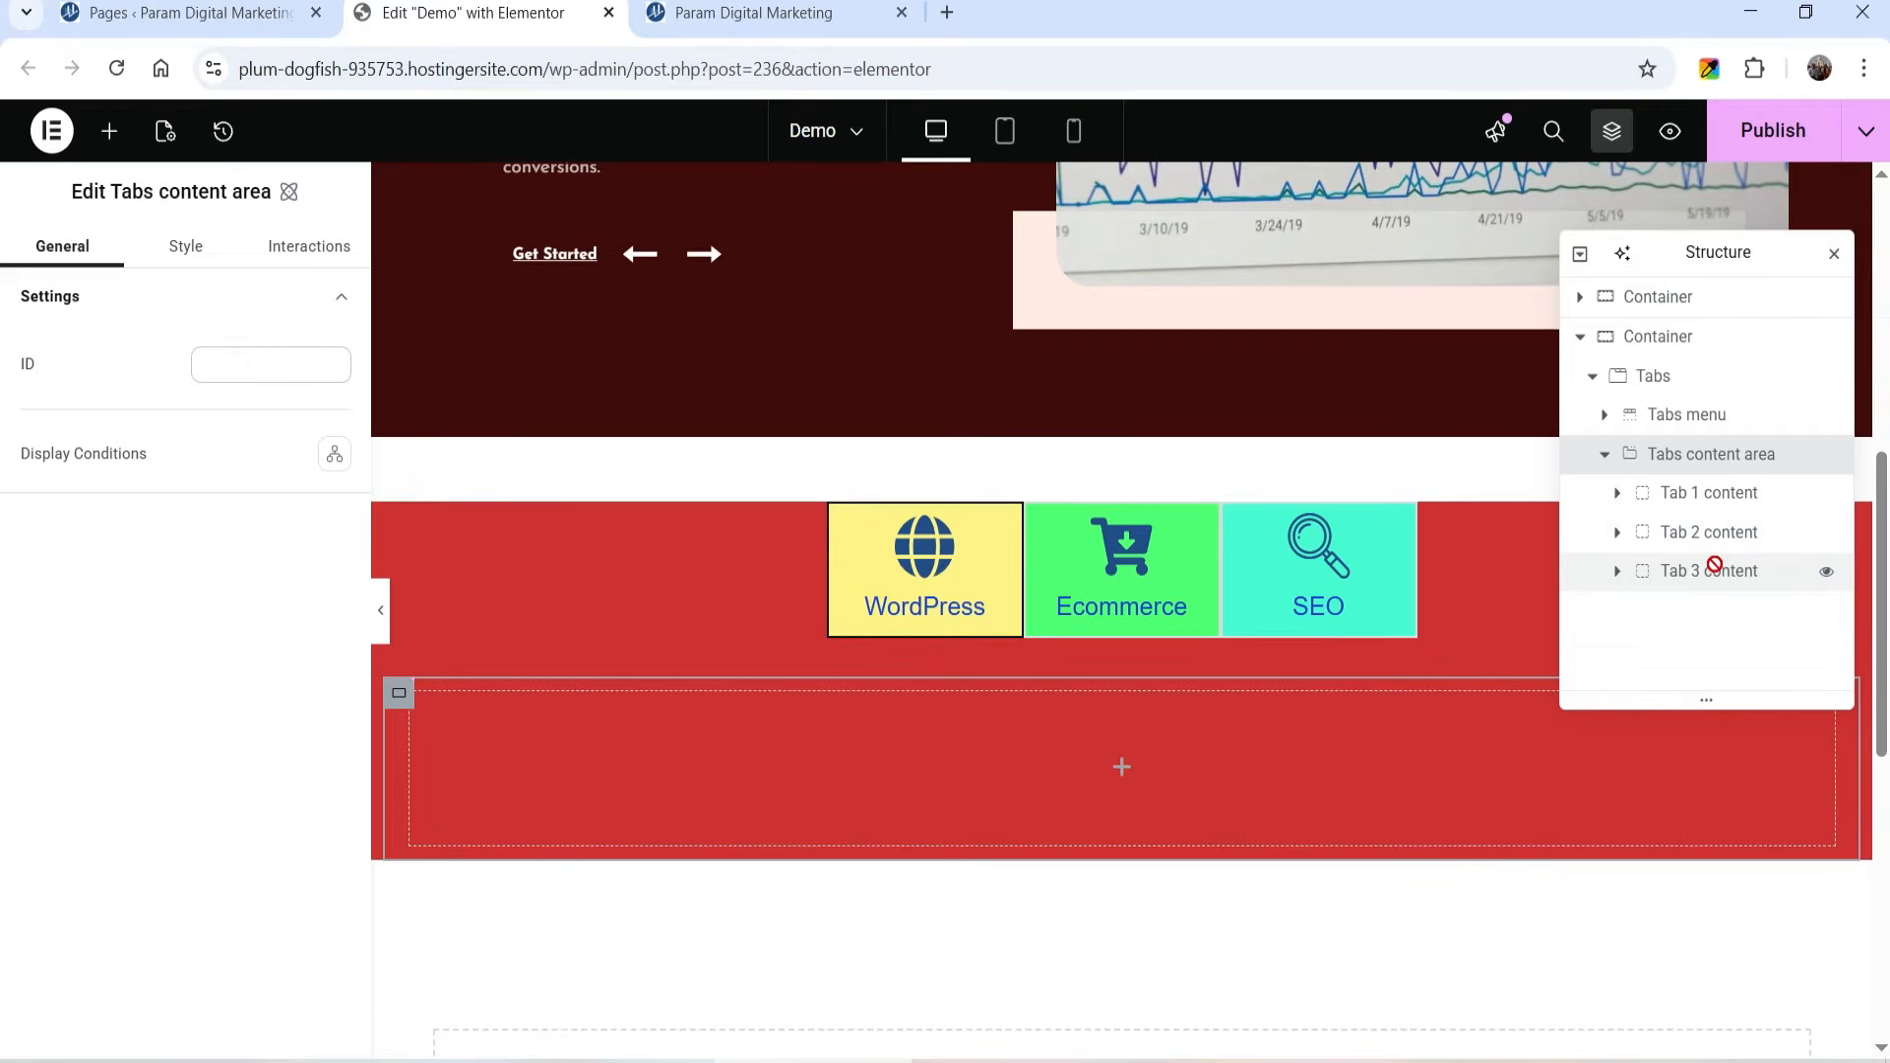
click(1695, 493)
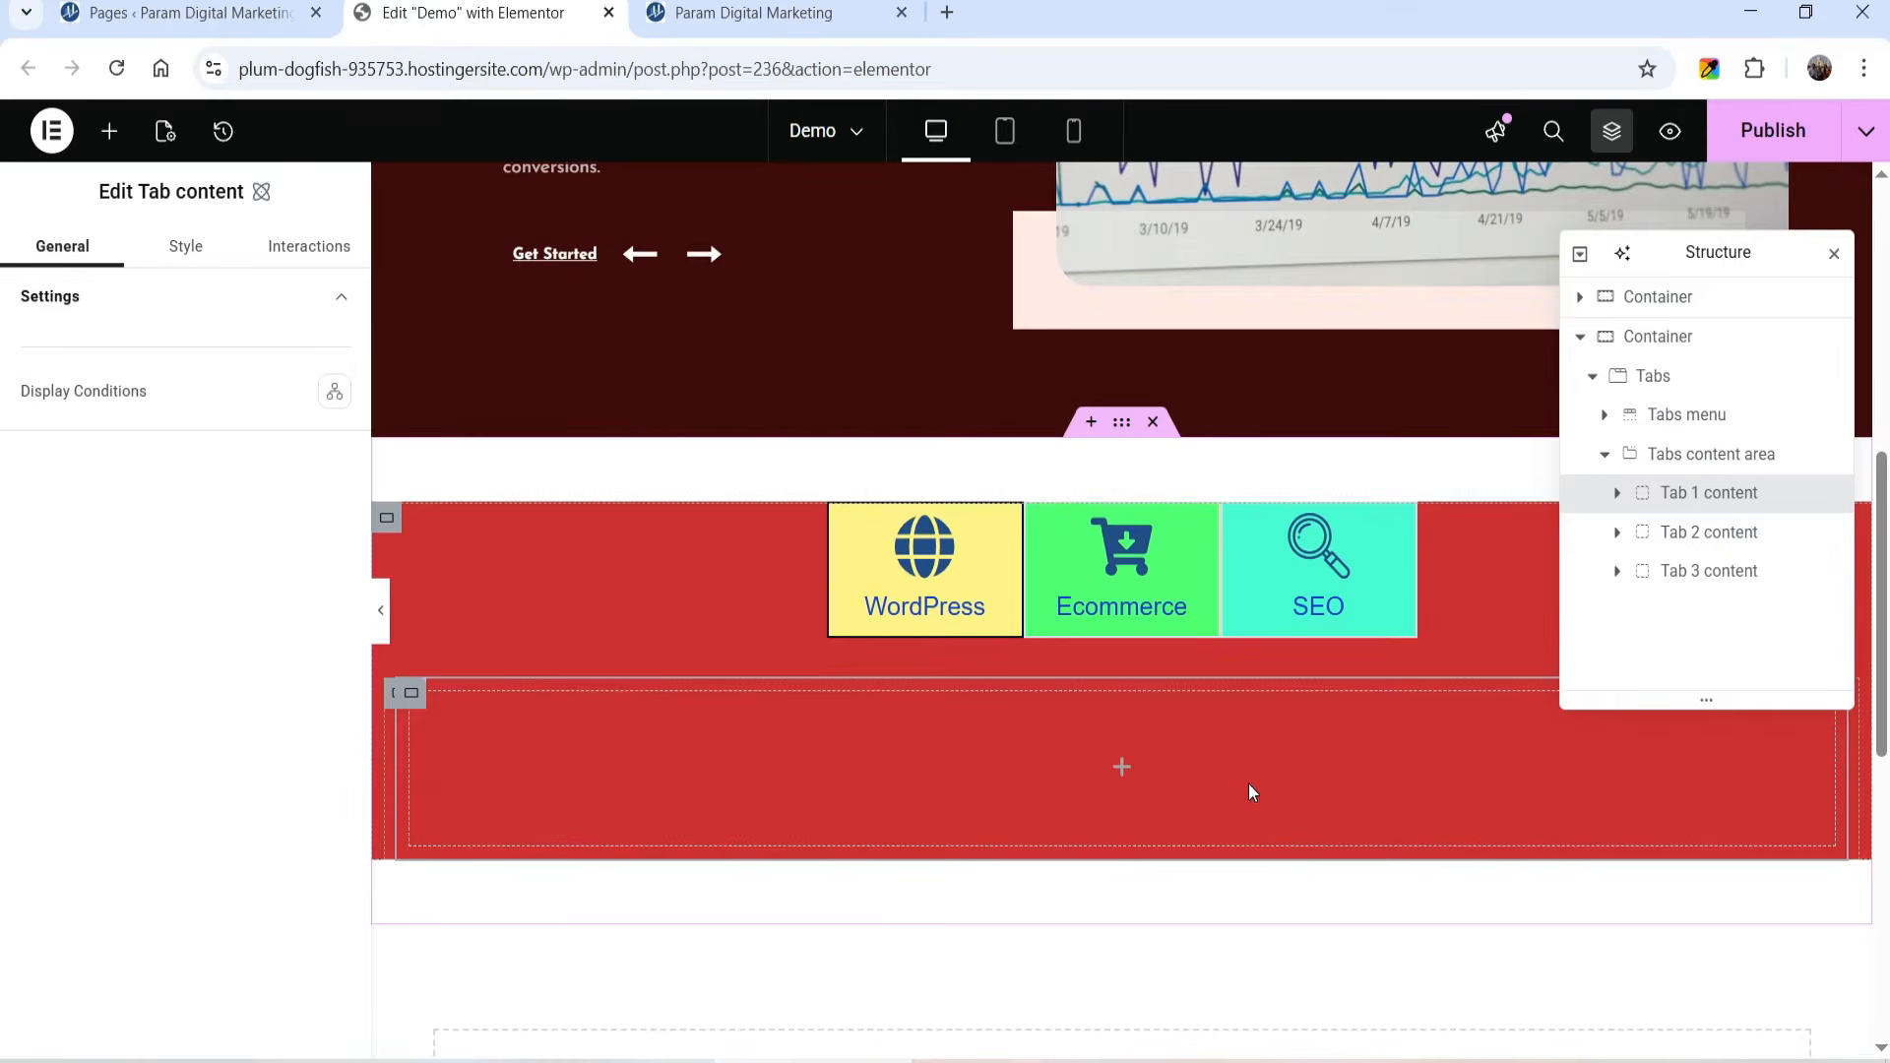
click(1123, 769)
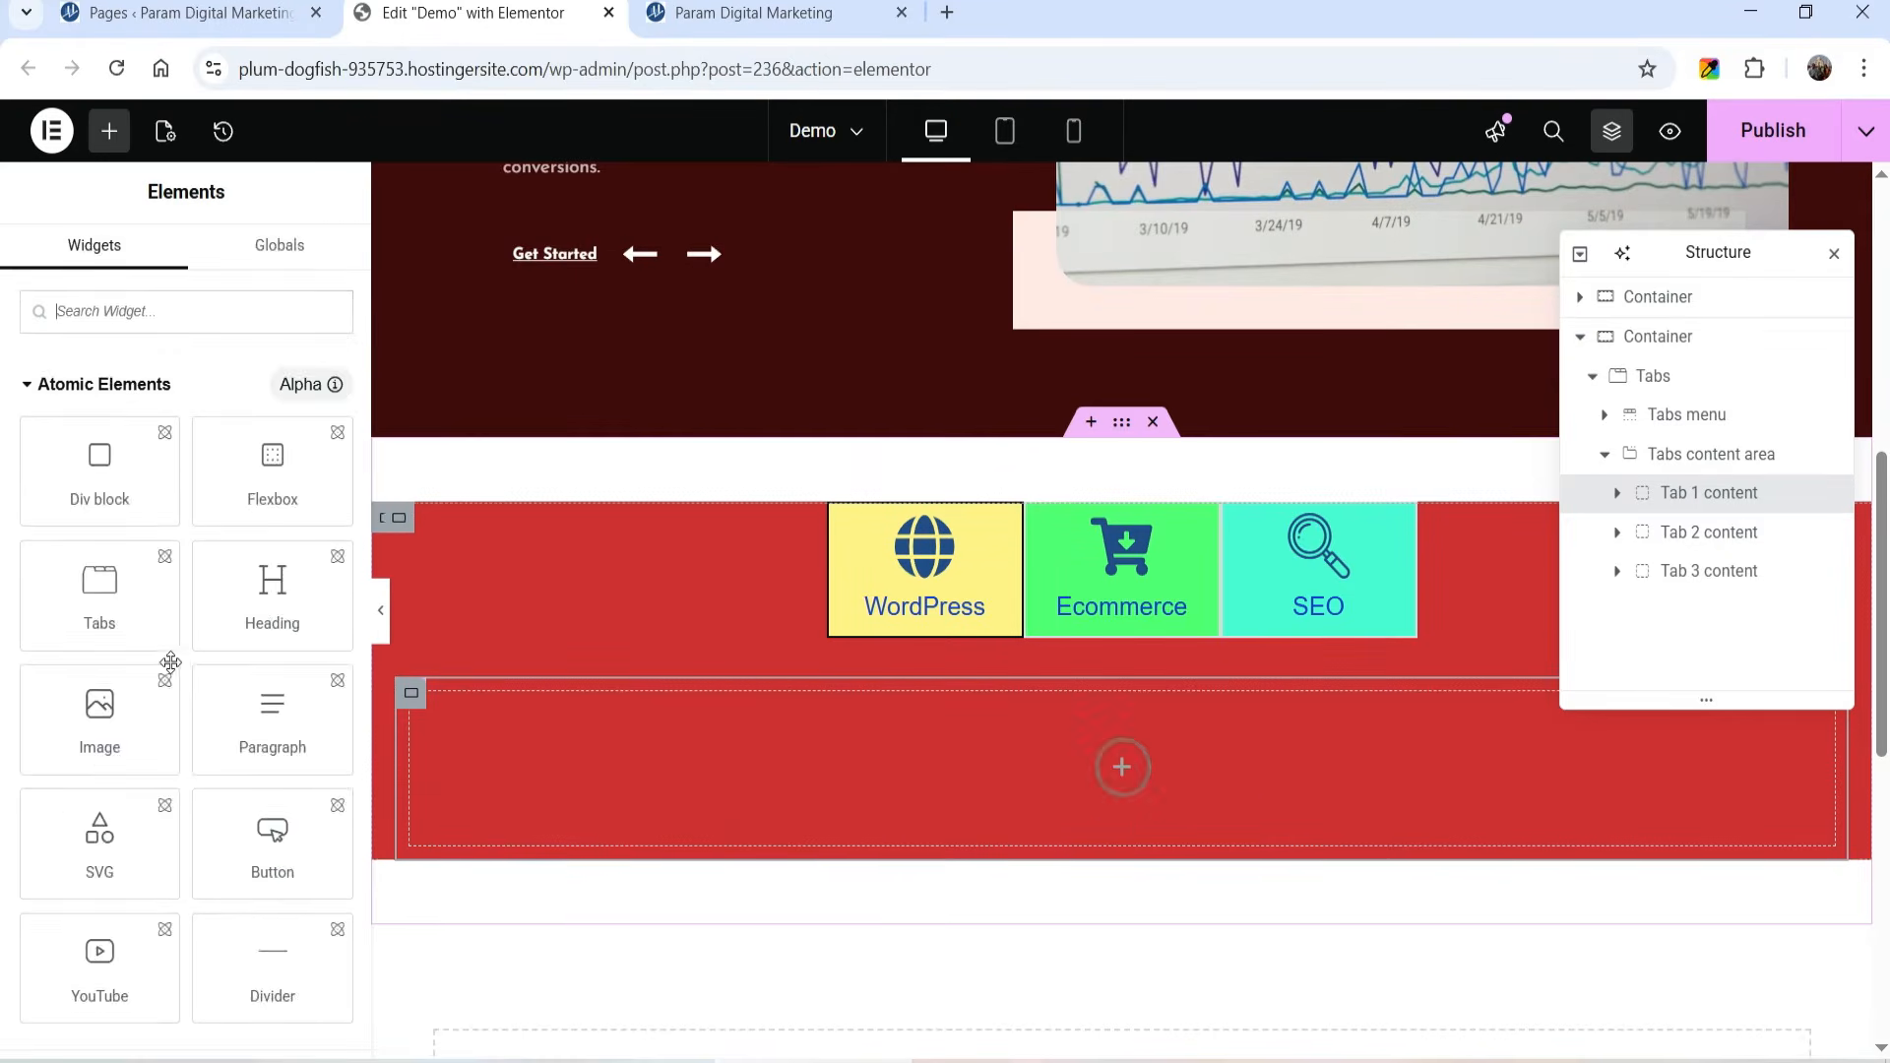
scroll(97, 780, down, 10)
scroll(93, 793, up, 4)
drag(100, 384, 792, 771)
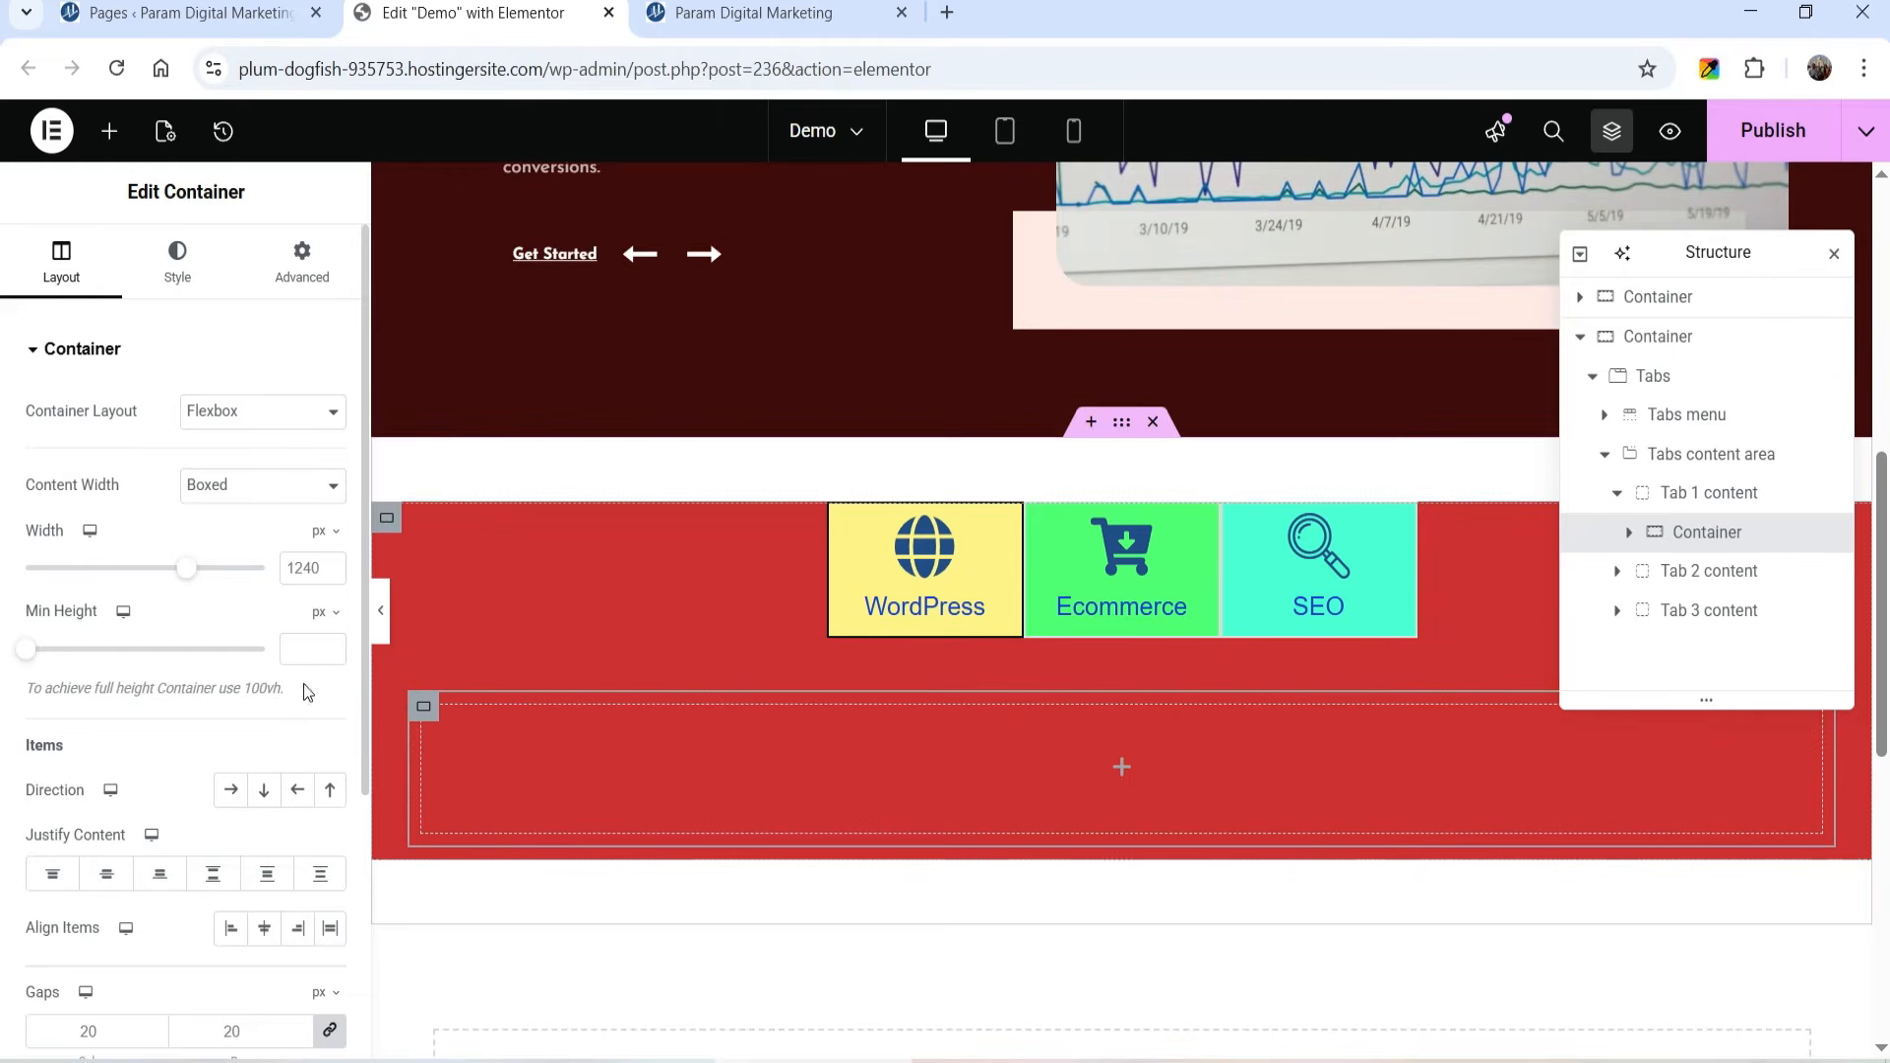
click(231, 793)
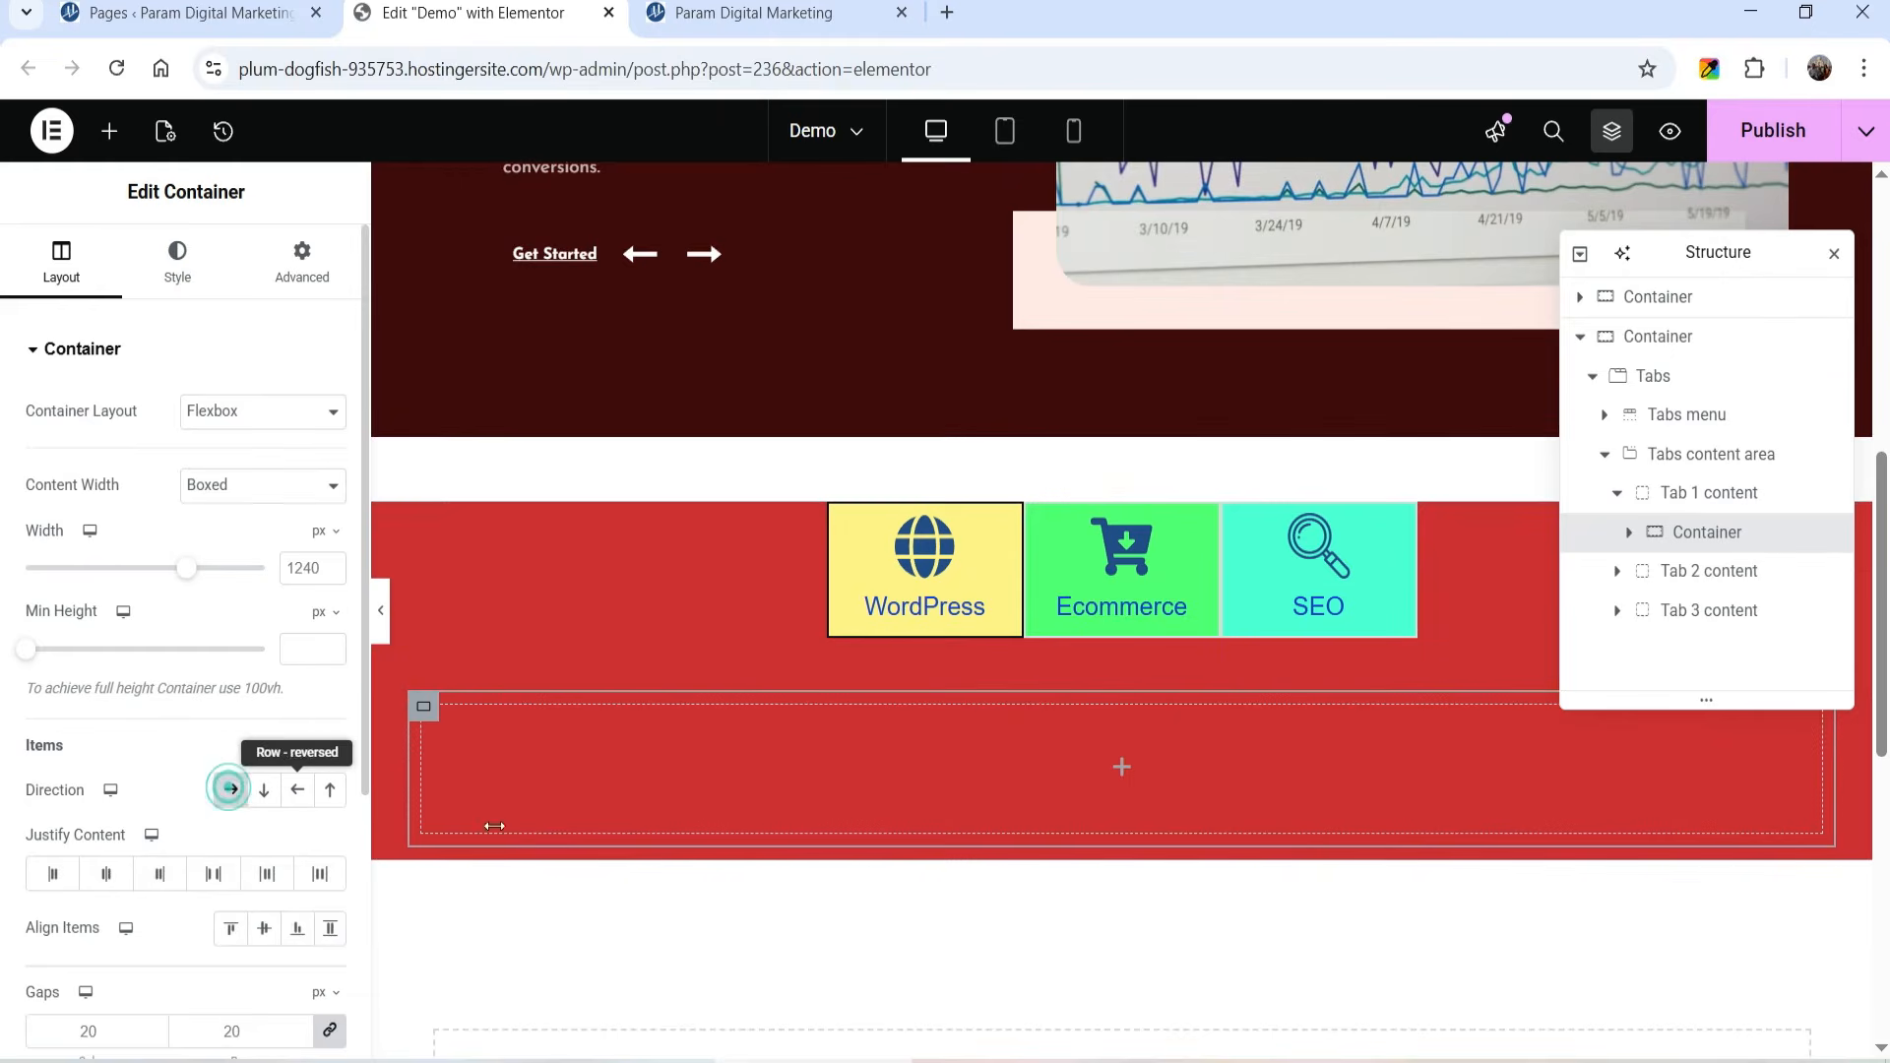
Step: Nest another container inside the row container of Tab 1 content
click(1123, 770)
scroll(124, 648, down, 5)
drag(79, 519, 630, 788)
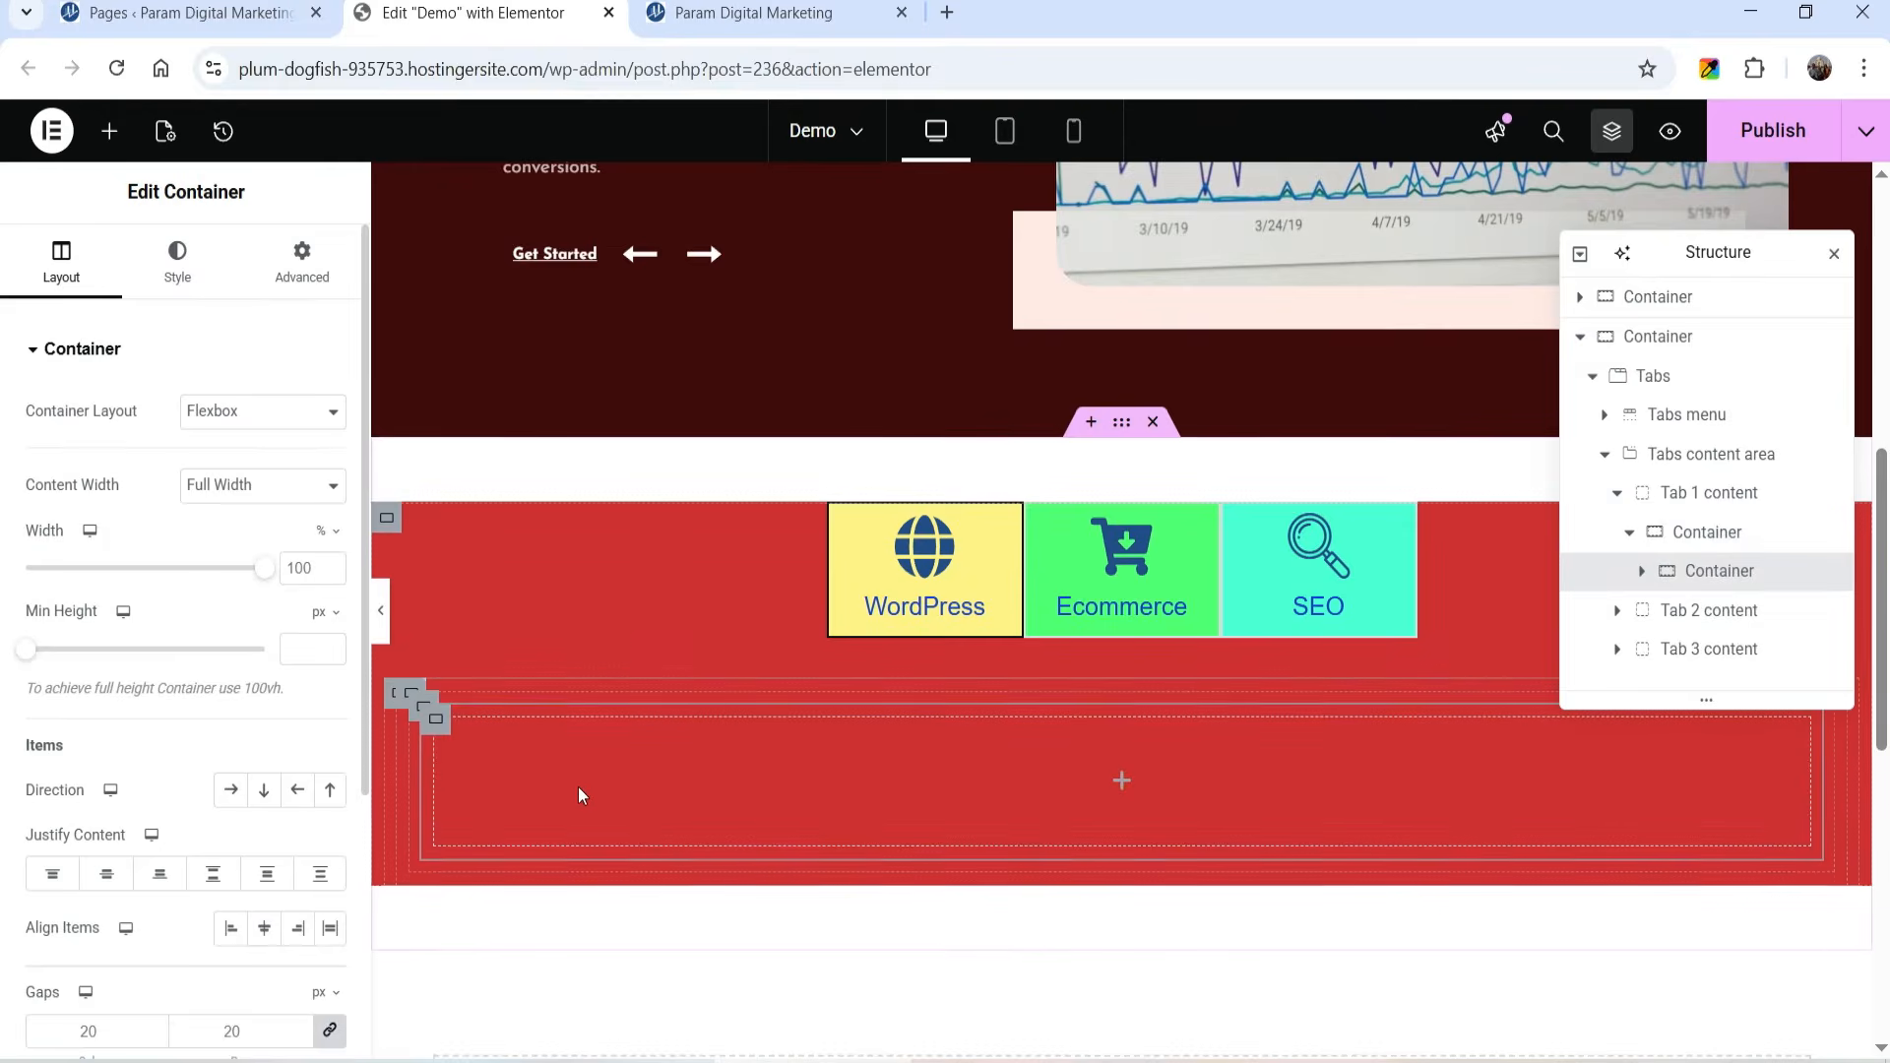
Step: Add a second container beside the nested one and place an Image element with the photo of two desktop monitors in the first
right_click(443, 727)
click(555, 539)
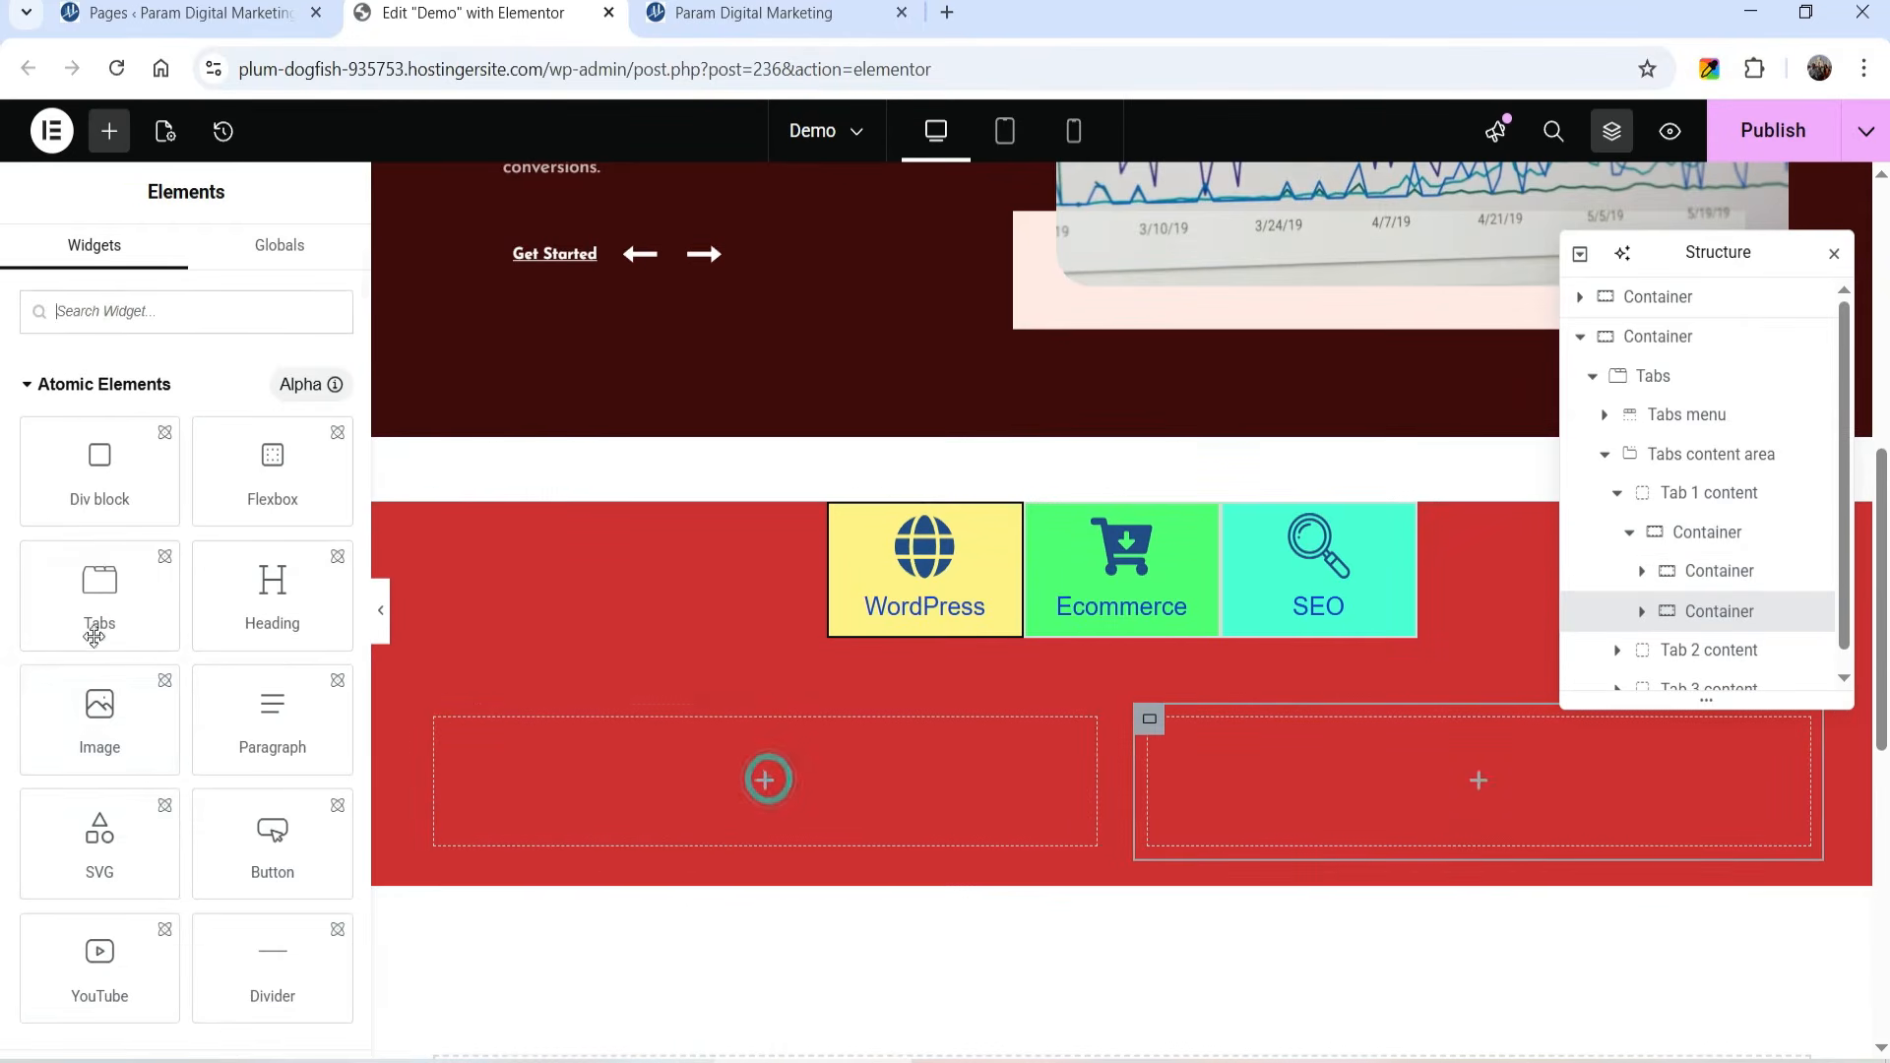
drag(100, 718, 692, 864)
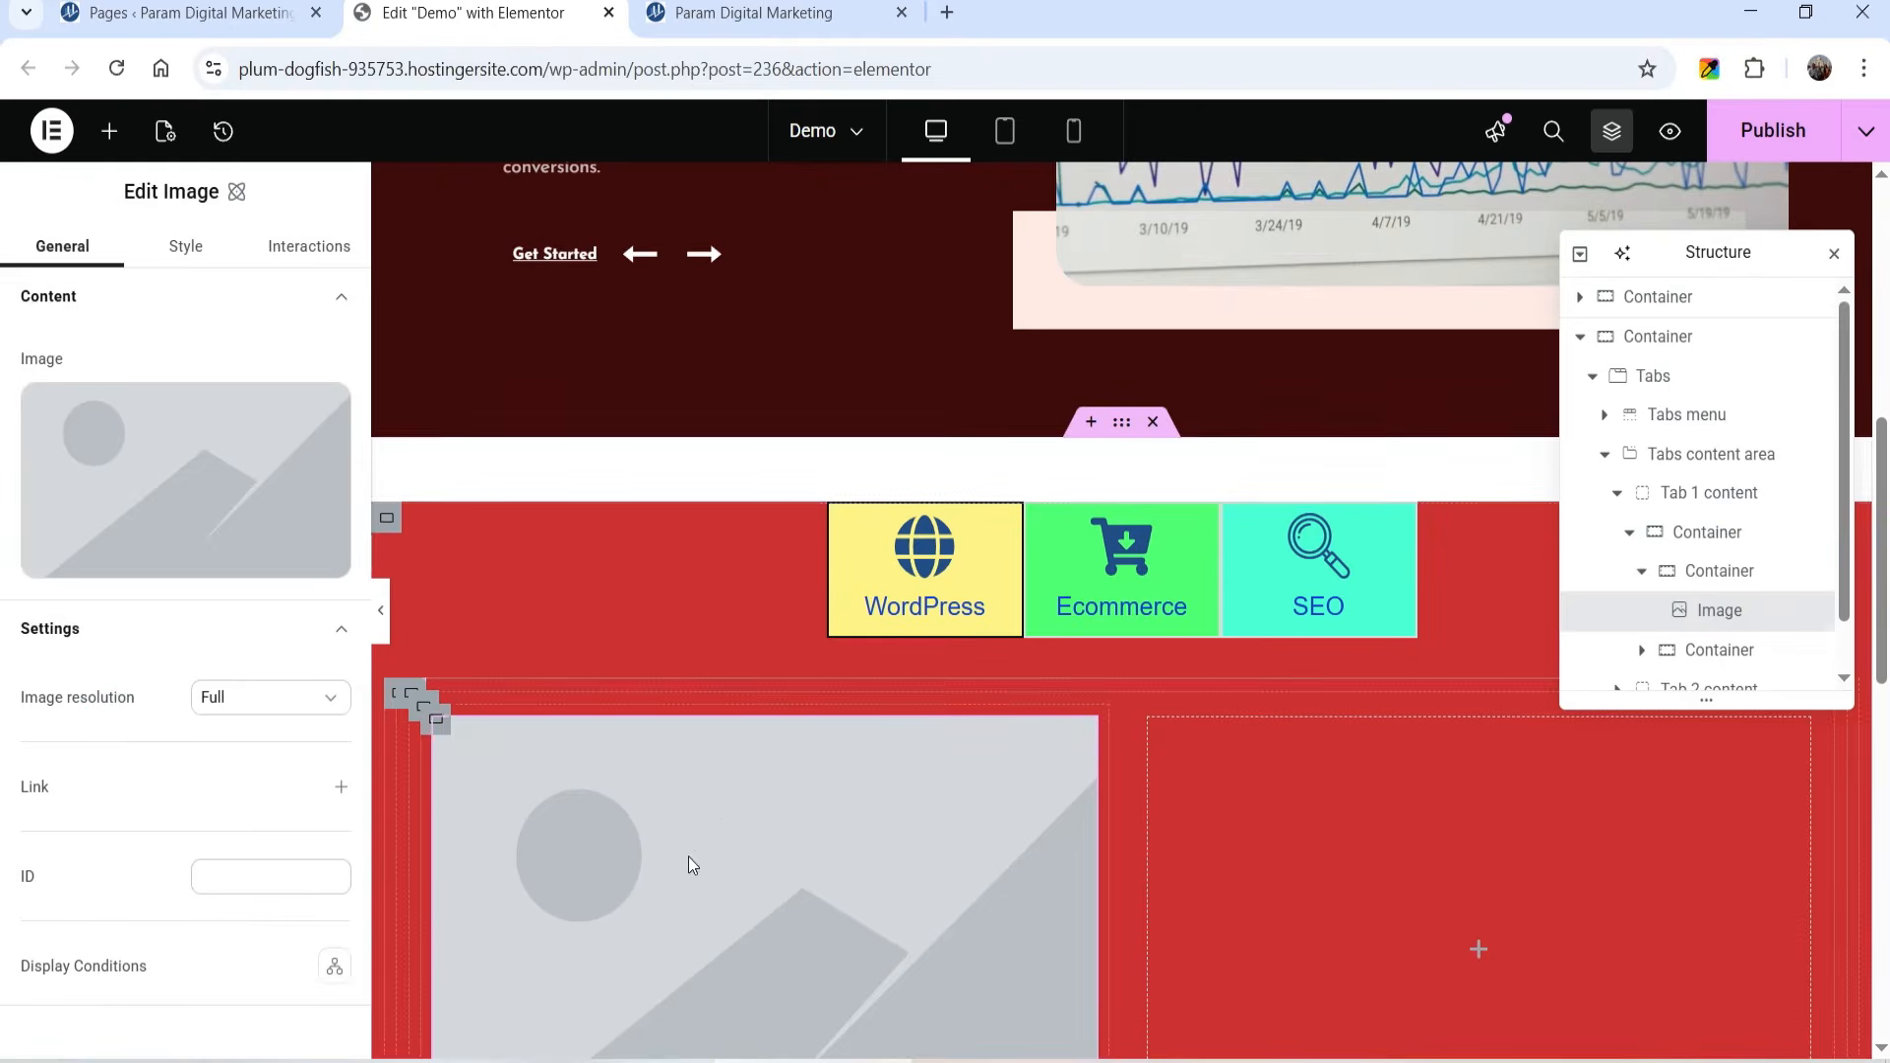
click(110, 457)
click(311, 438)
click(1796, 982)
Step: Add a Heading to the second nested container of Tab 1 content reading "Welcome to Quick Tips Website Design channel"
click(1478, 689)
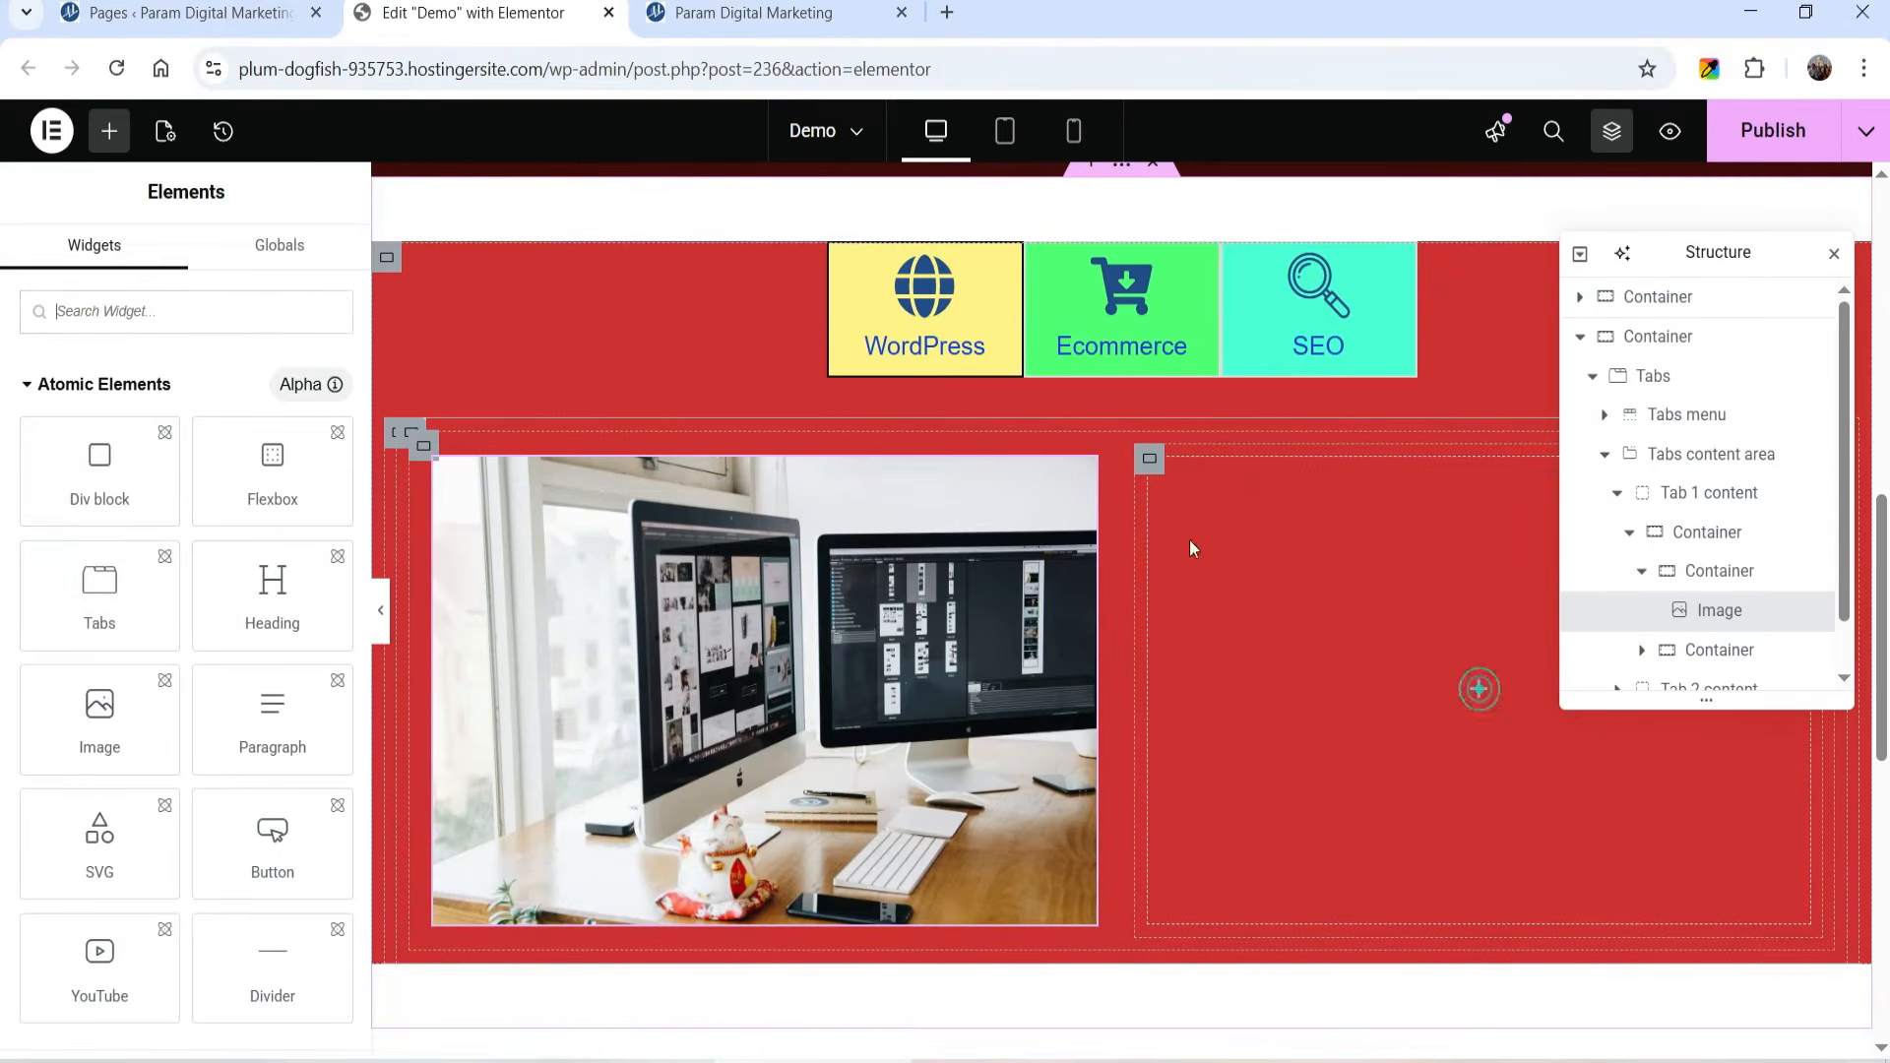
scroll(213, 813, down, 4)
drag(99, 975, 1354, 741)
text(Thi)
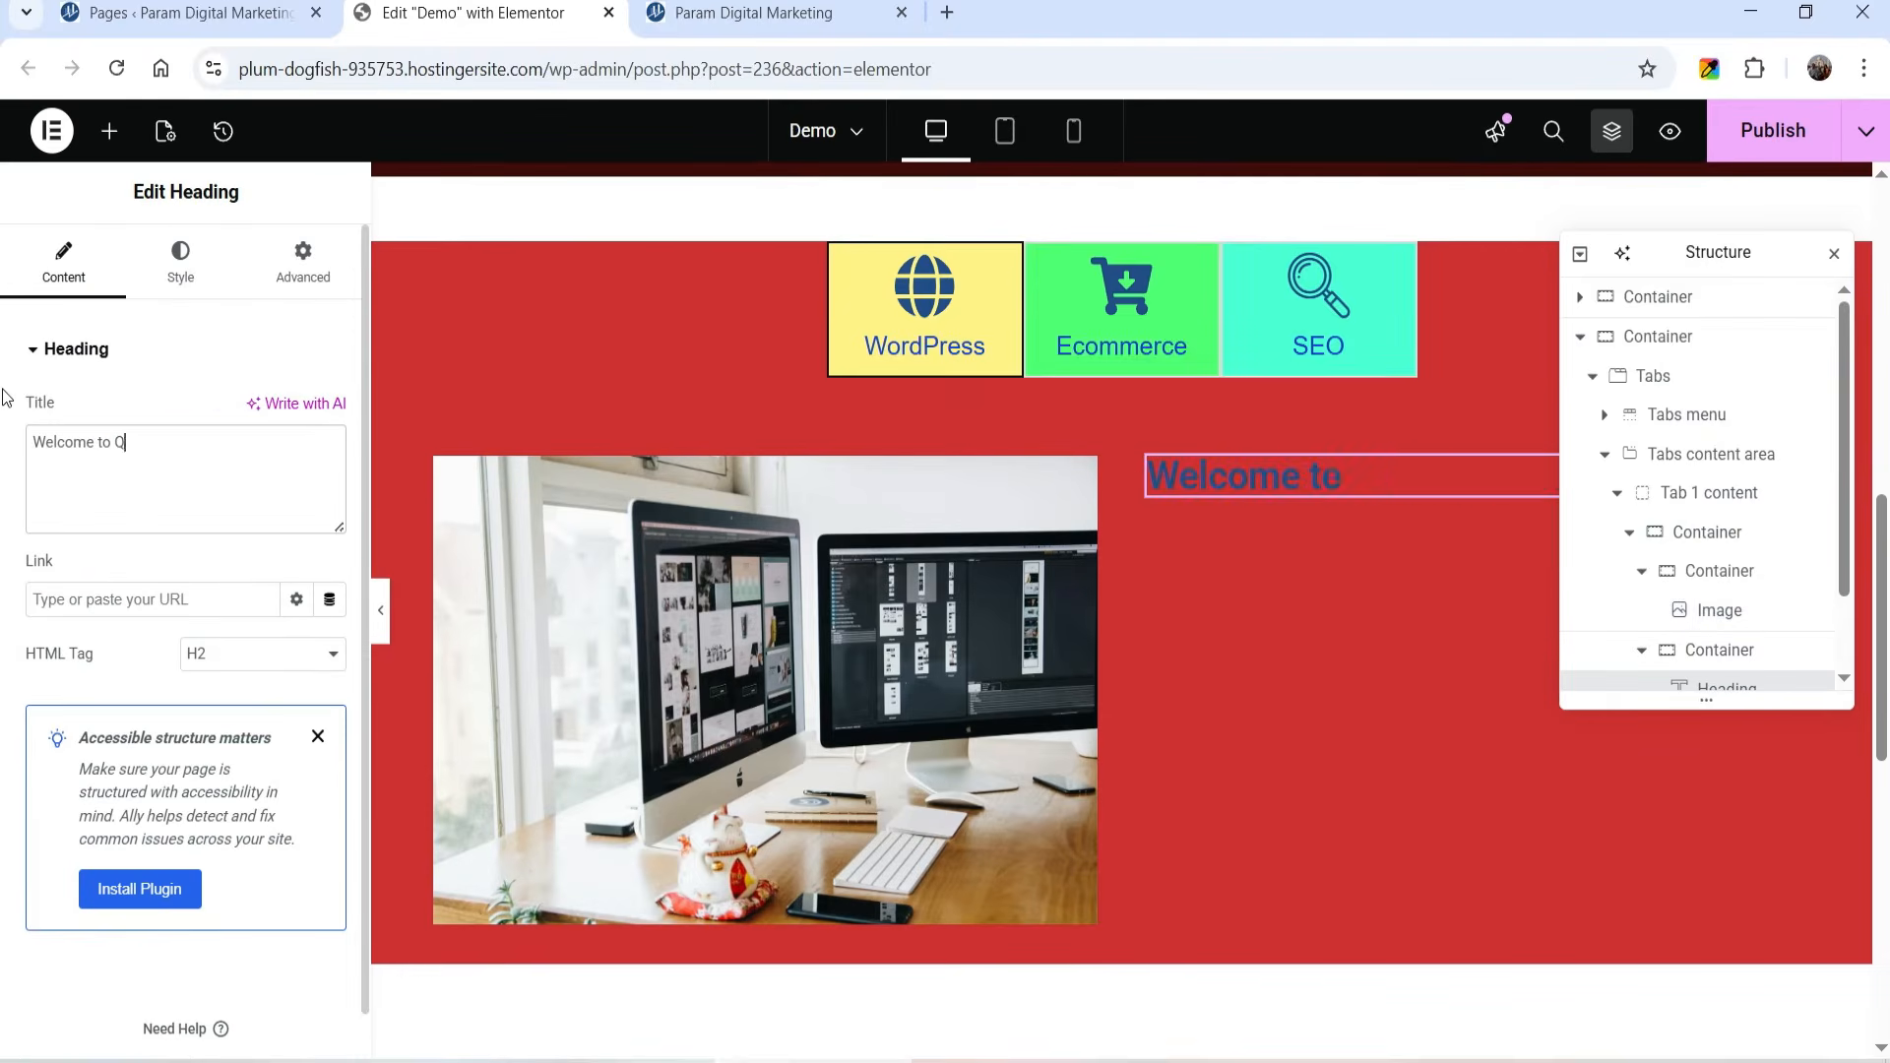
text(channel)
Step: Set the Welcome heading's text color to the global White and its font size to 40 px
click(180, 257)
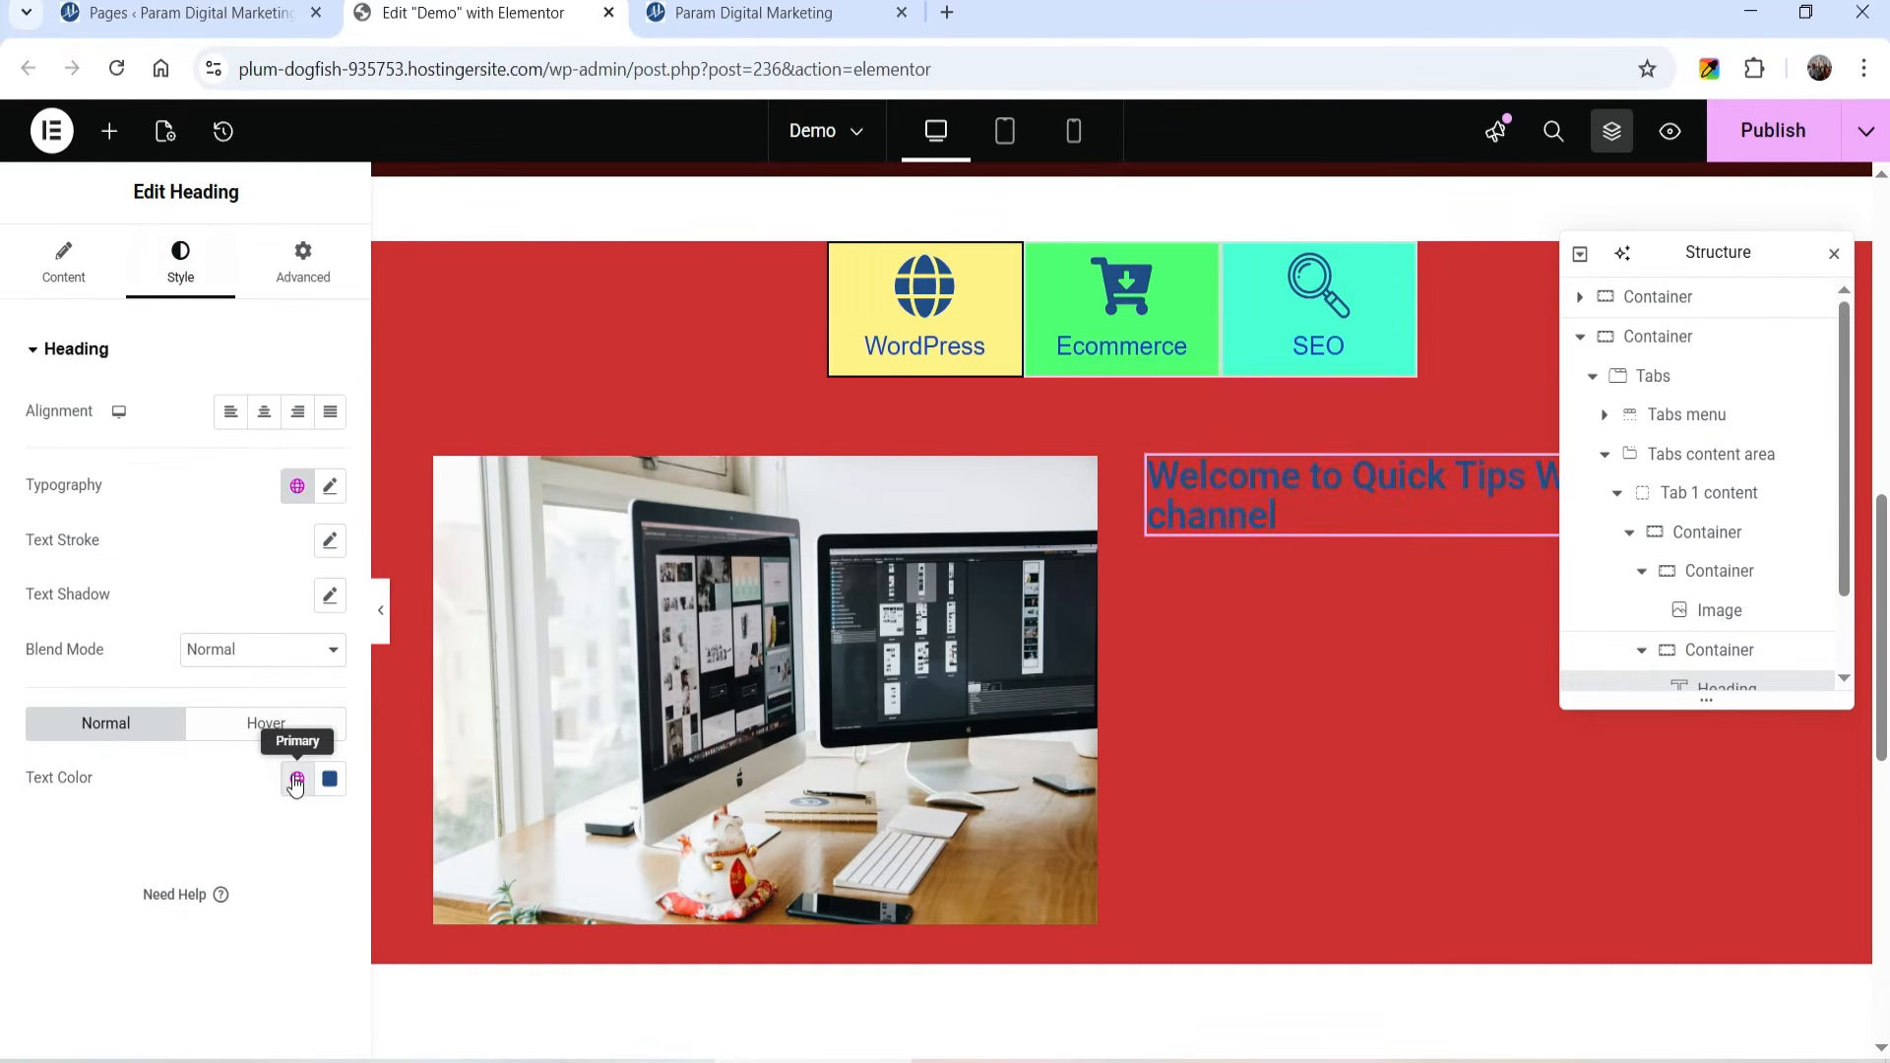
click(295, 780)
click(109, 667)
click(330, 485)
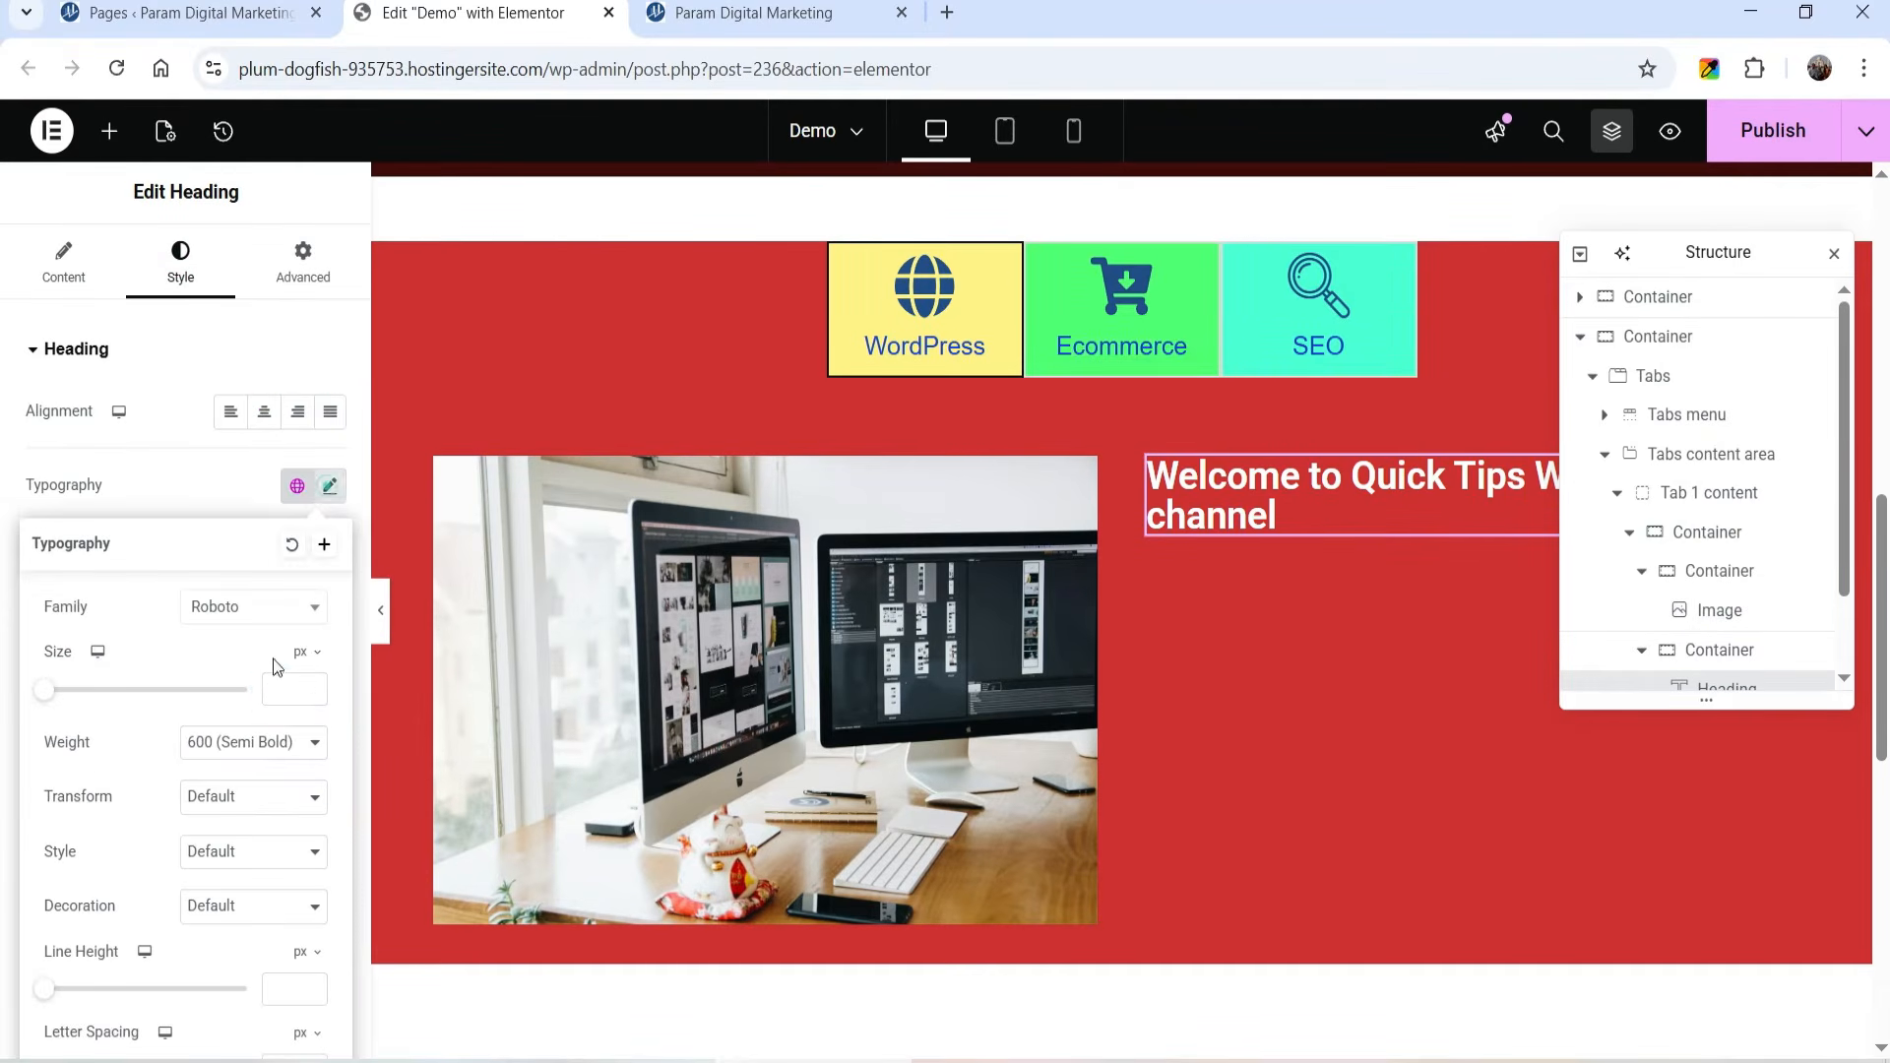
click(280, 689)
text(40)
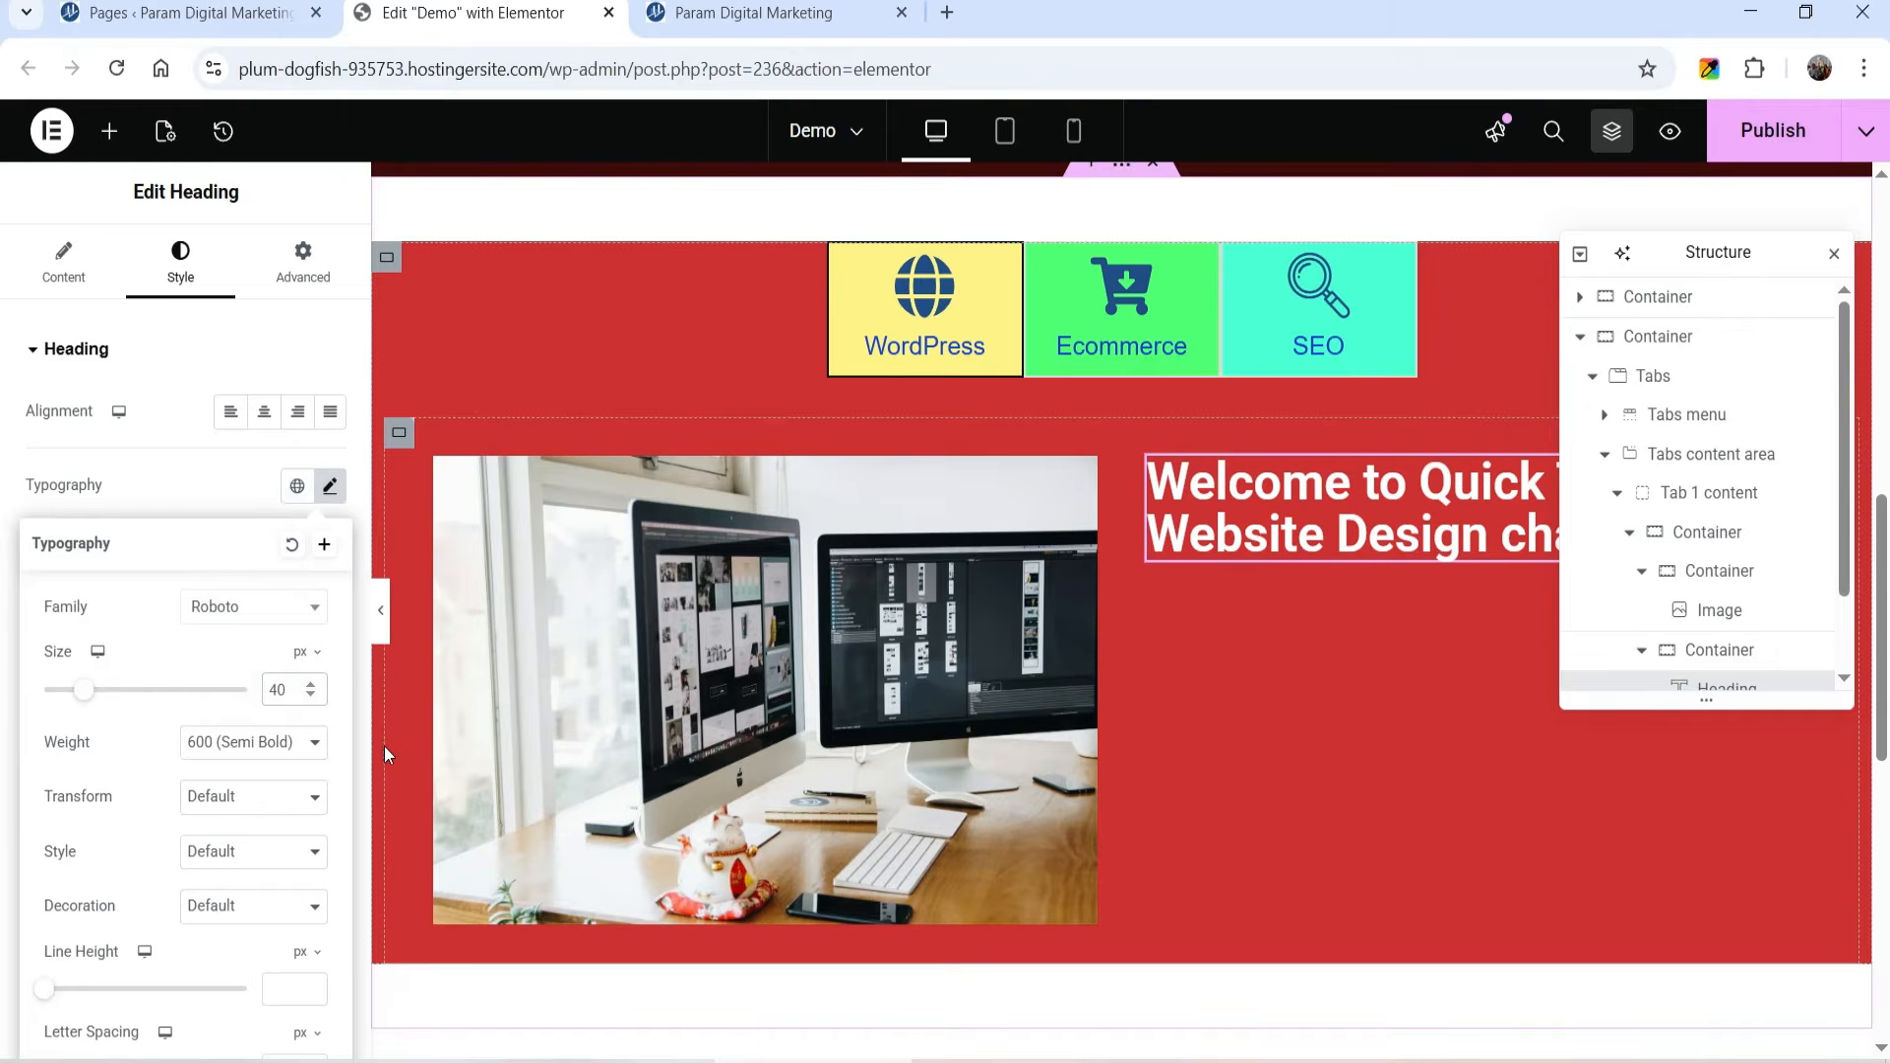
Step: Add a Text Editor below the Welcome heading and lengthen it by repeating the lorem ipsum paragraph several times
click(110, 131)
drag(104, 743, 1333, 642)
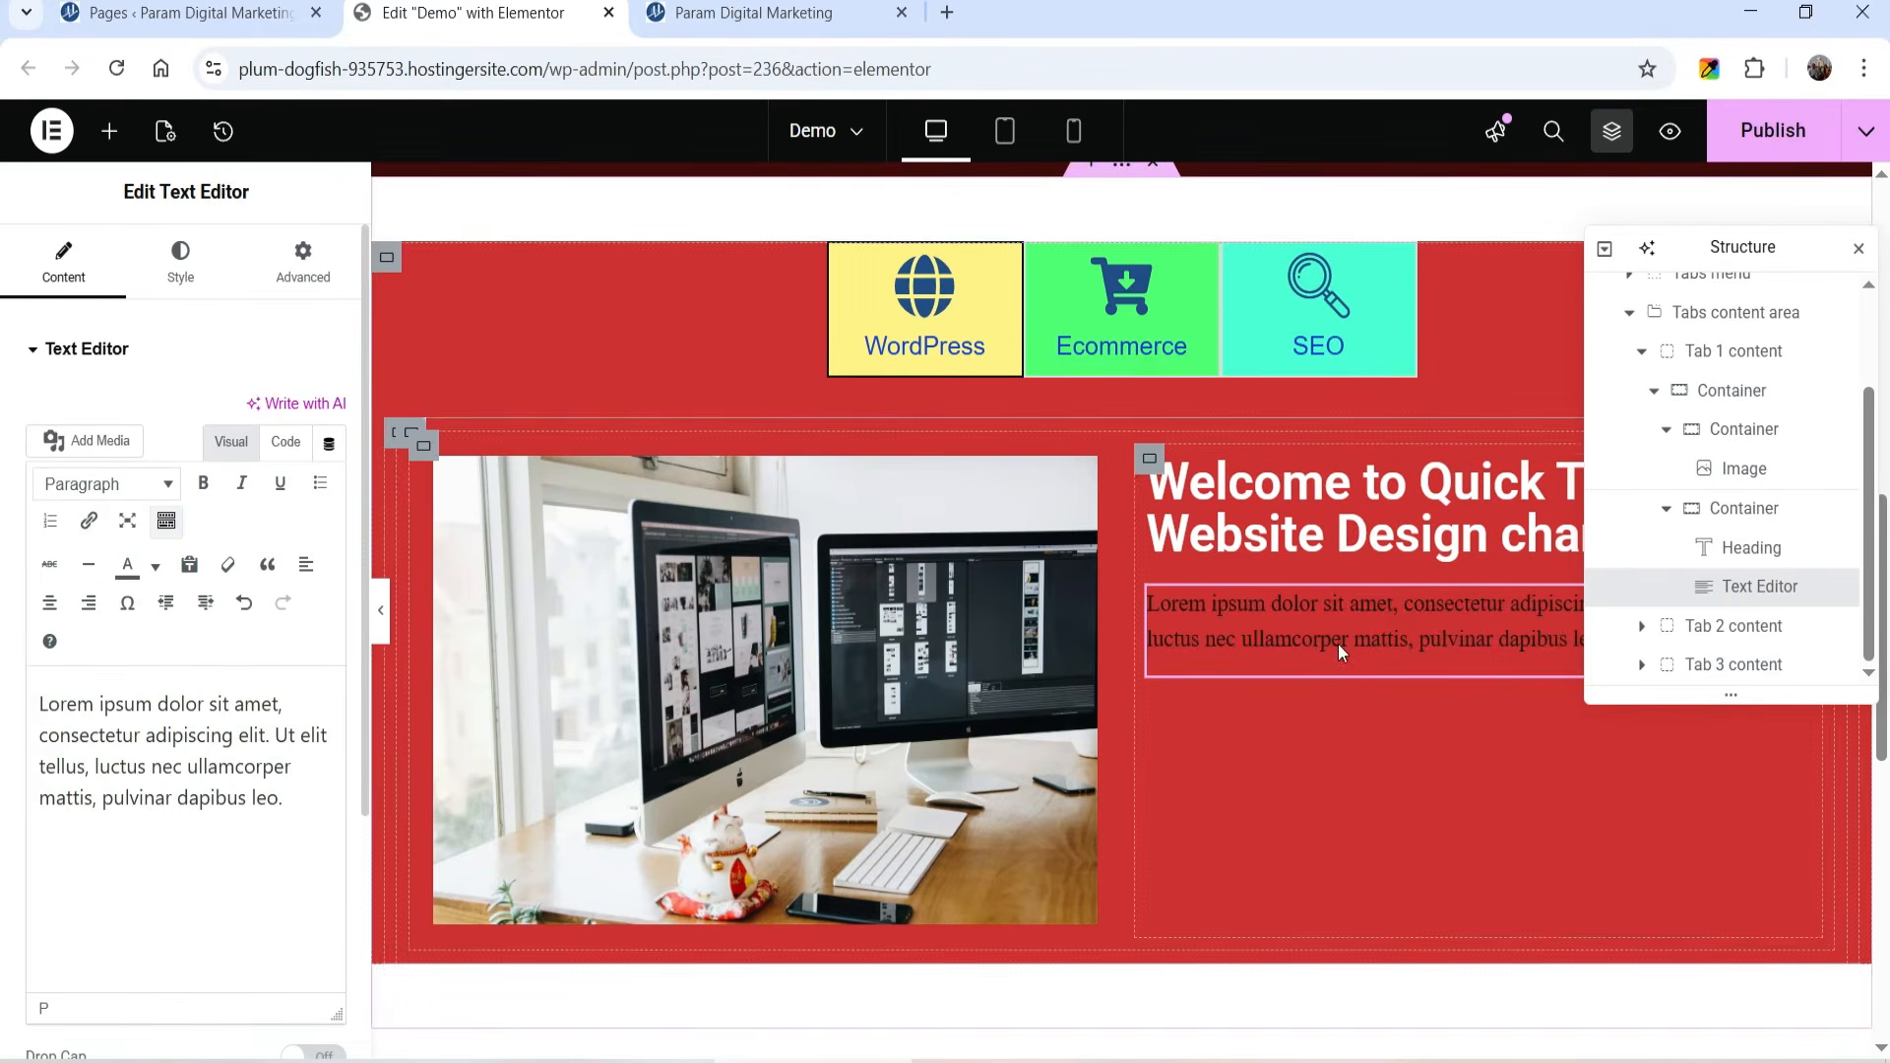
drag(290, 807, 8, 695)
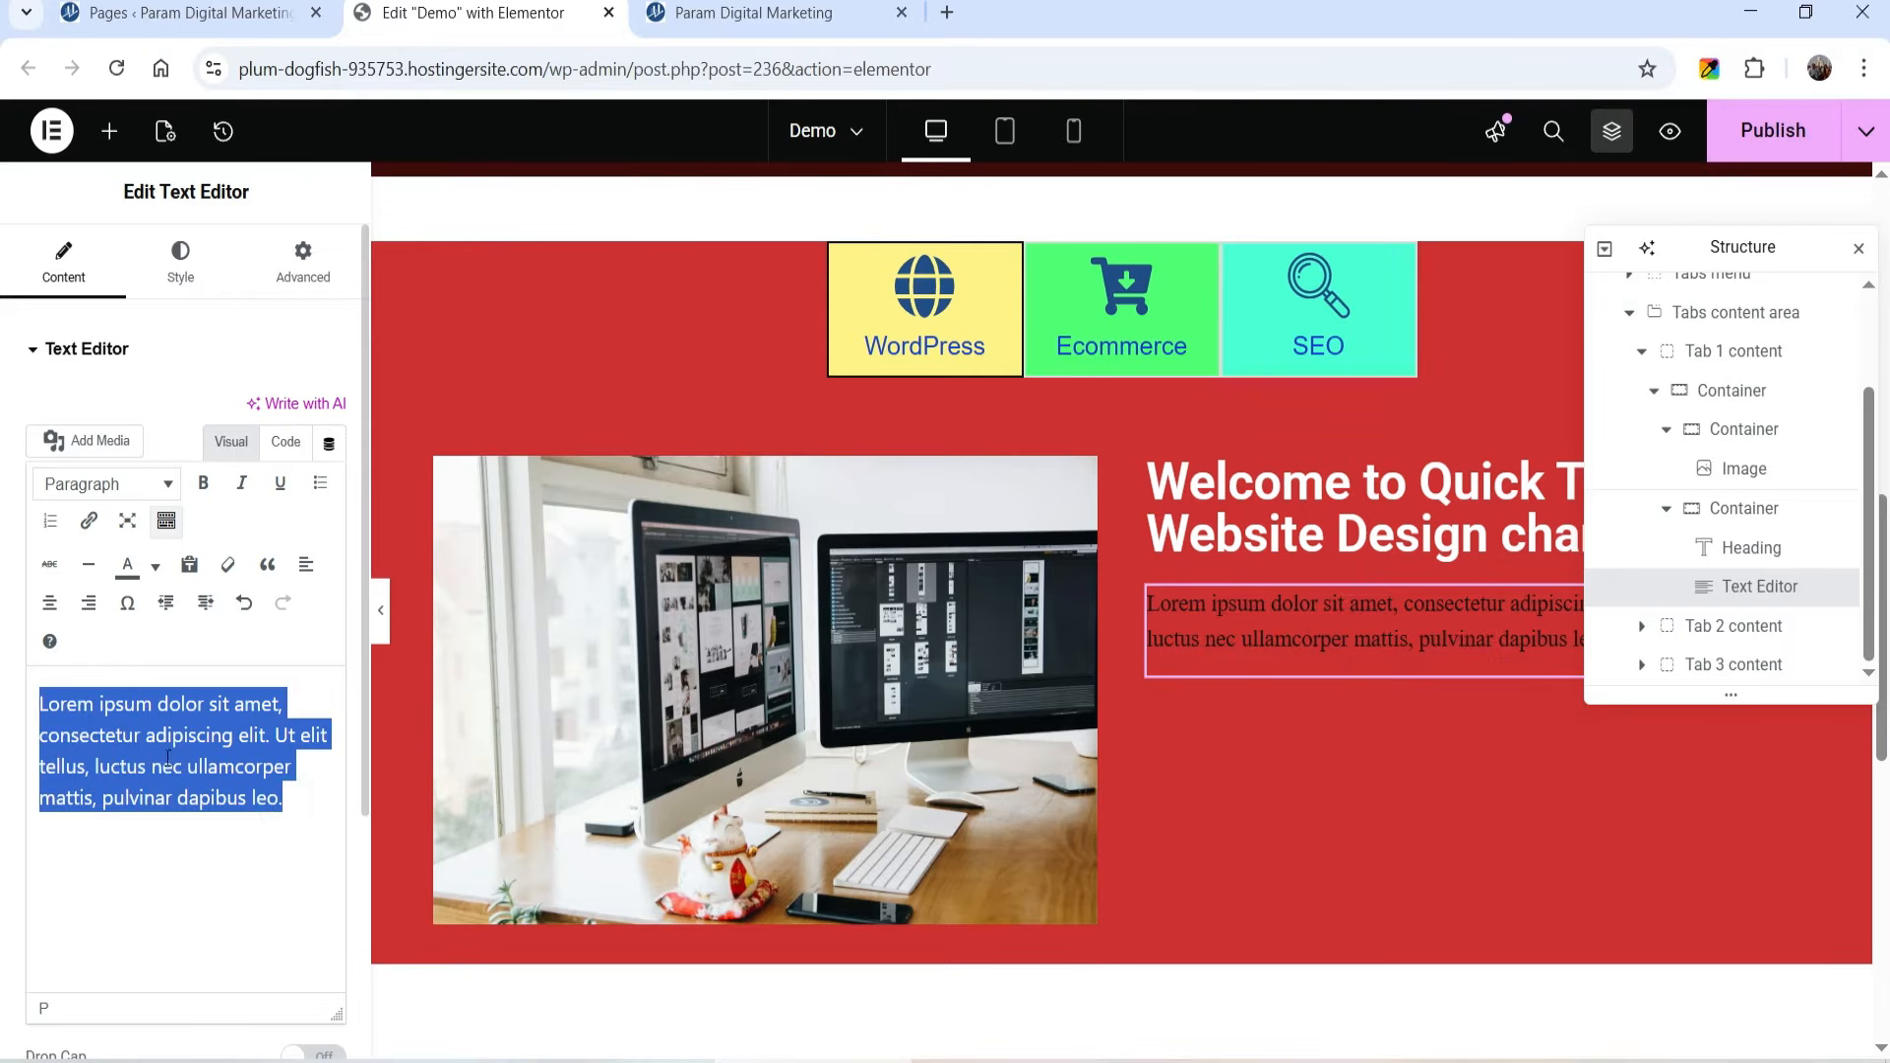
key(ctrl+c)
click(307, 806)
key(ctrl+v)
key(ctrl+v)
key(ctrl+v)
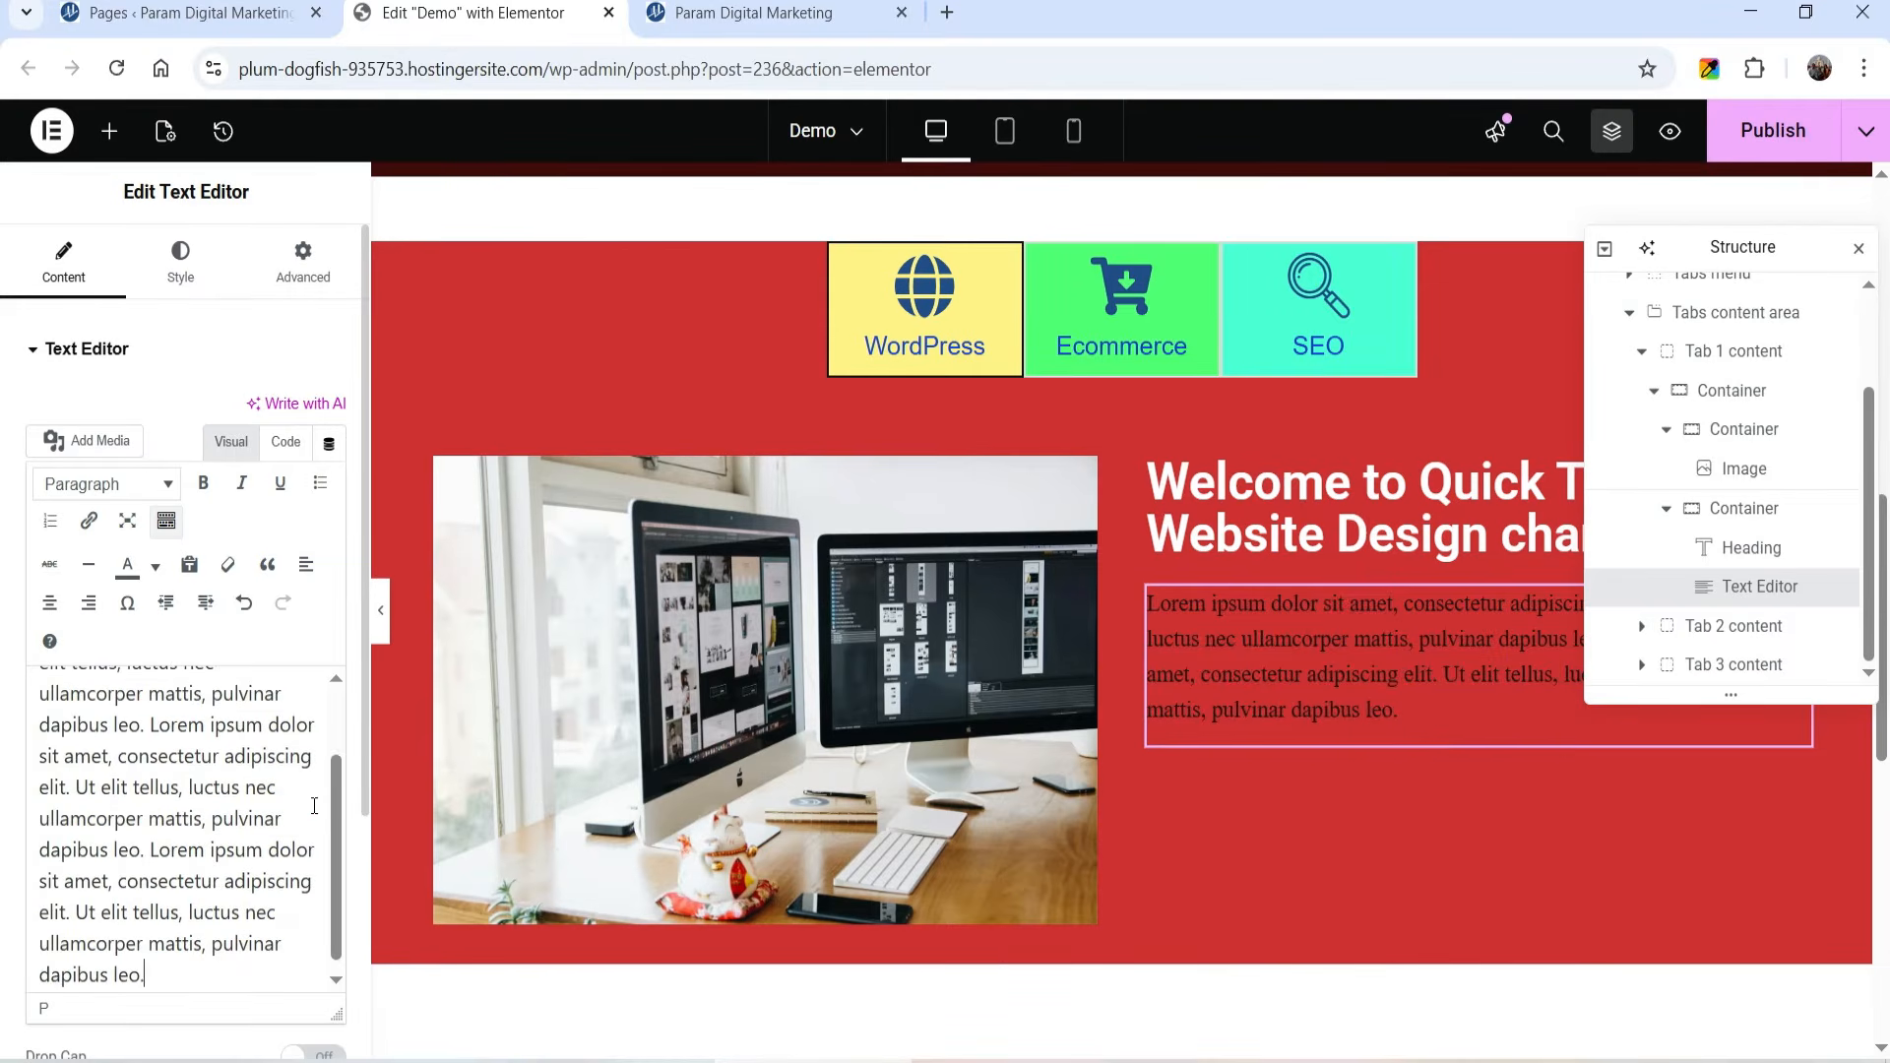
Step: Set the link color of the Tab 1 text block to the global White
click(168, 271)
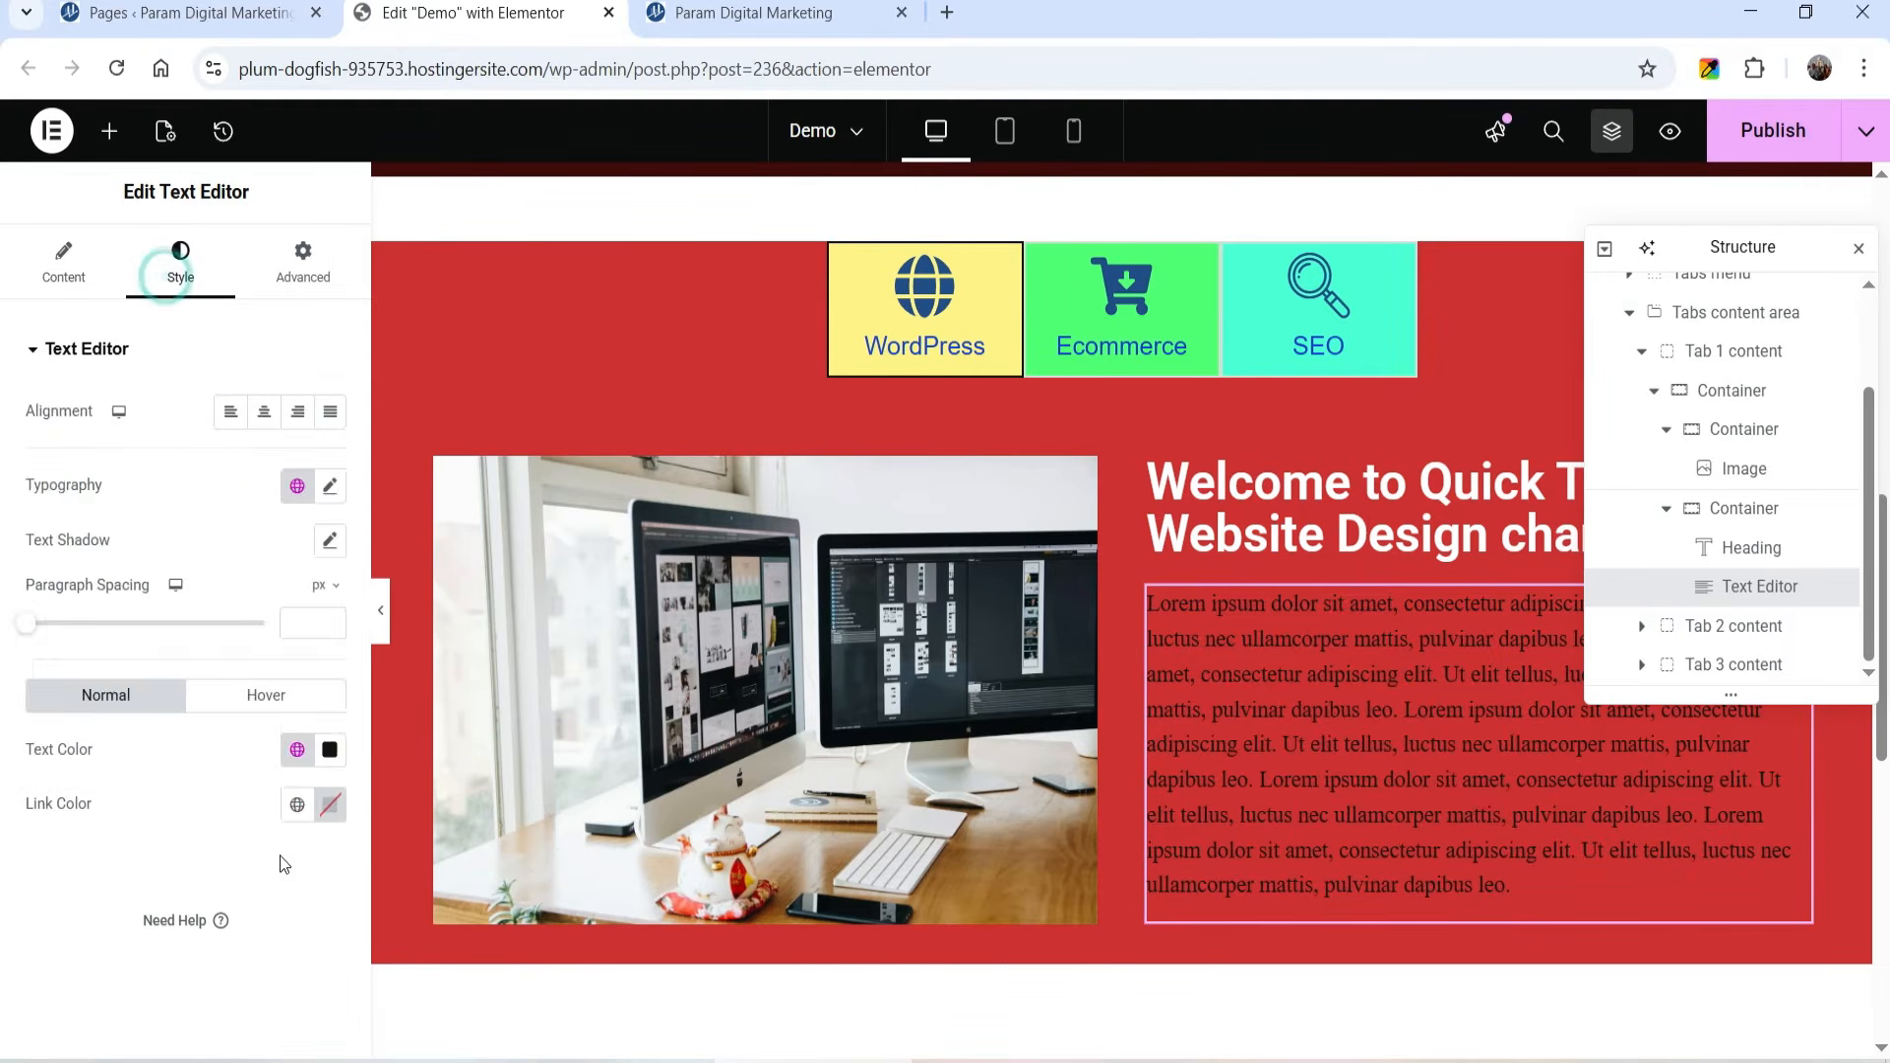
click(298, 807)
click(123, 716)
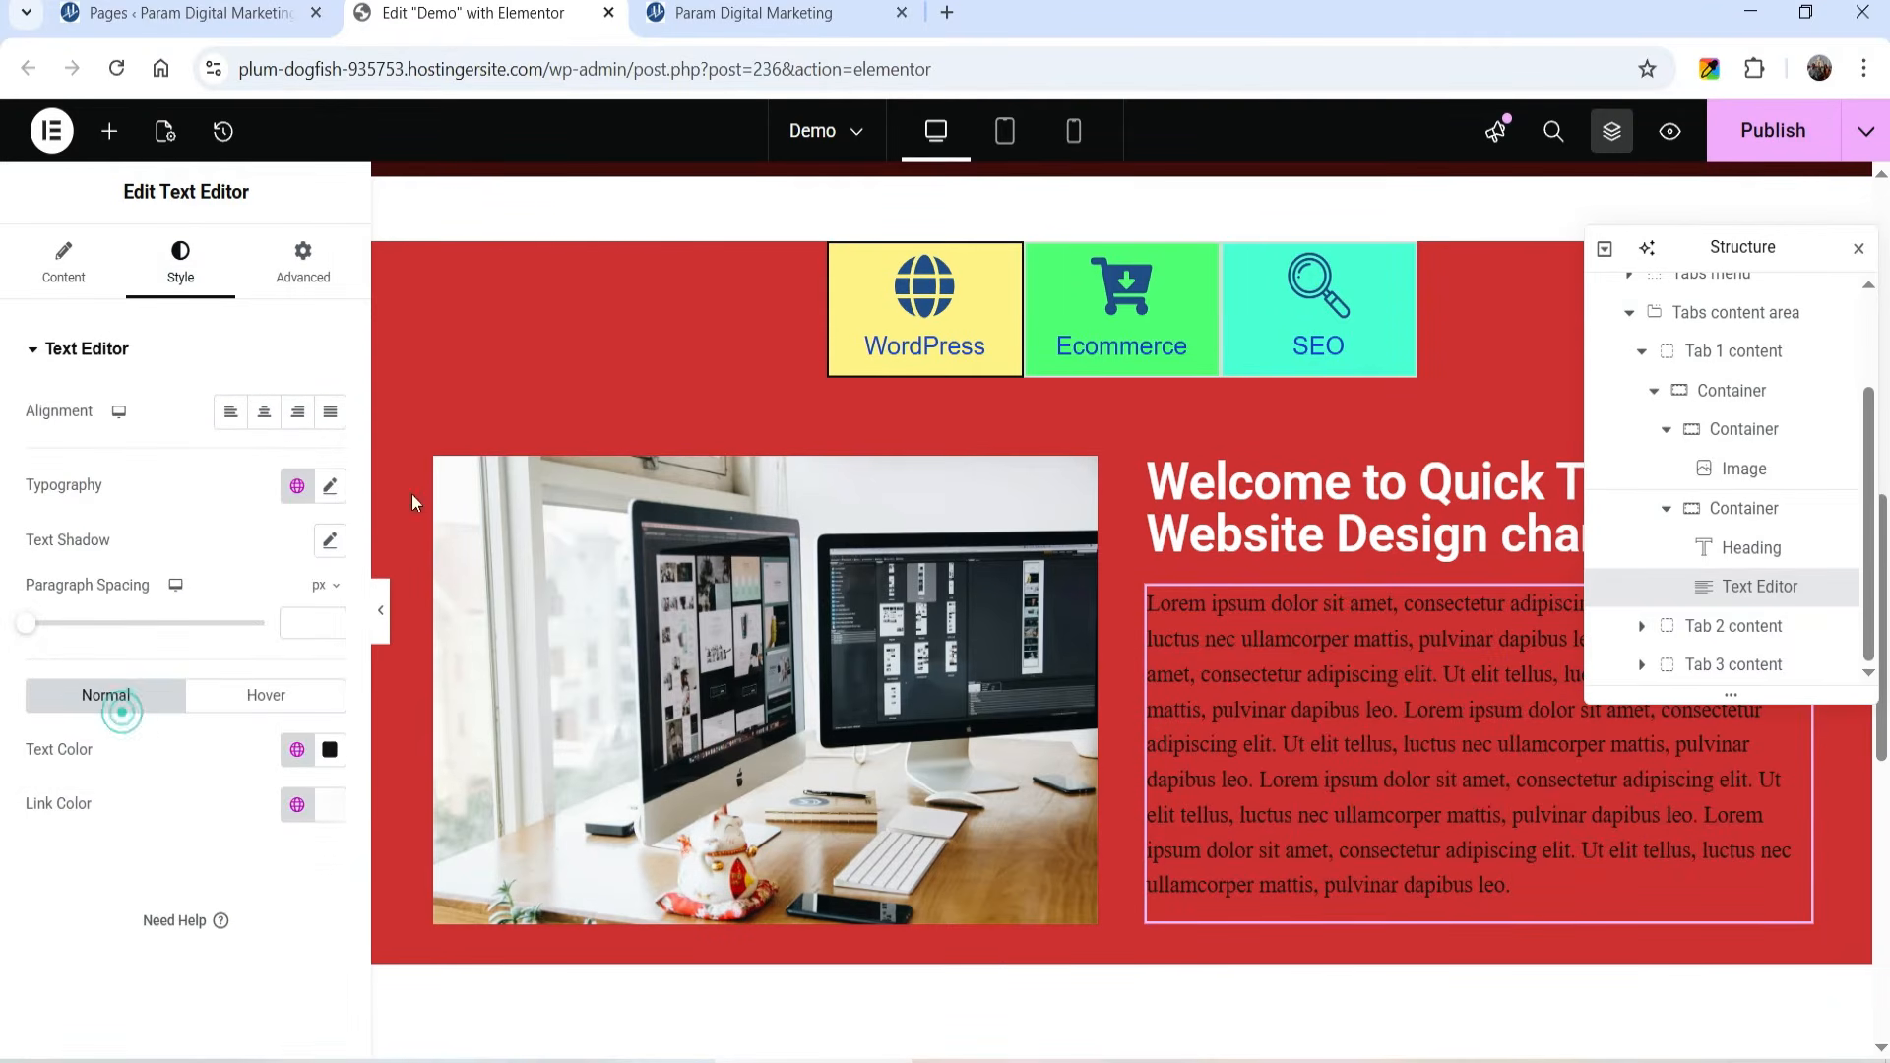
Step: Give Tab 1's row container a yellow classic background and change the Welcome heading's text color to the global blue
click(1674, 392)
click(177, 261)
click(230, 466)
click(297, 521)
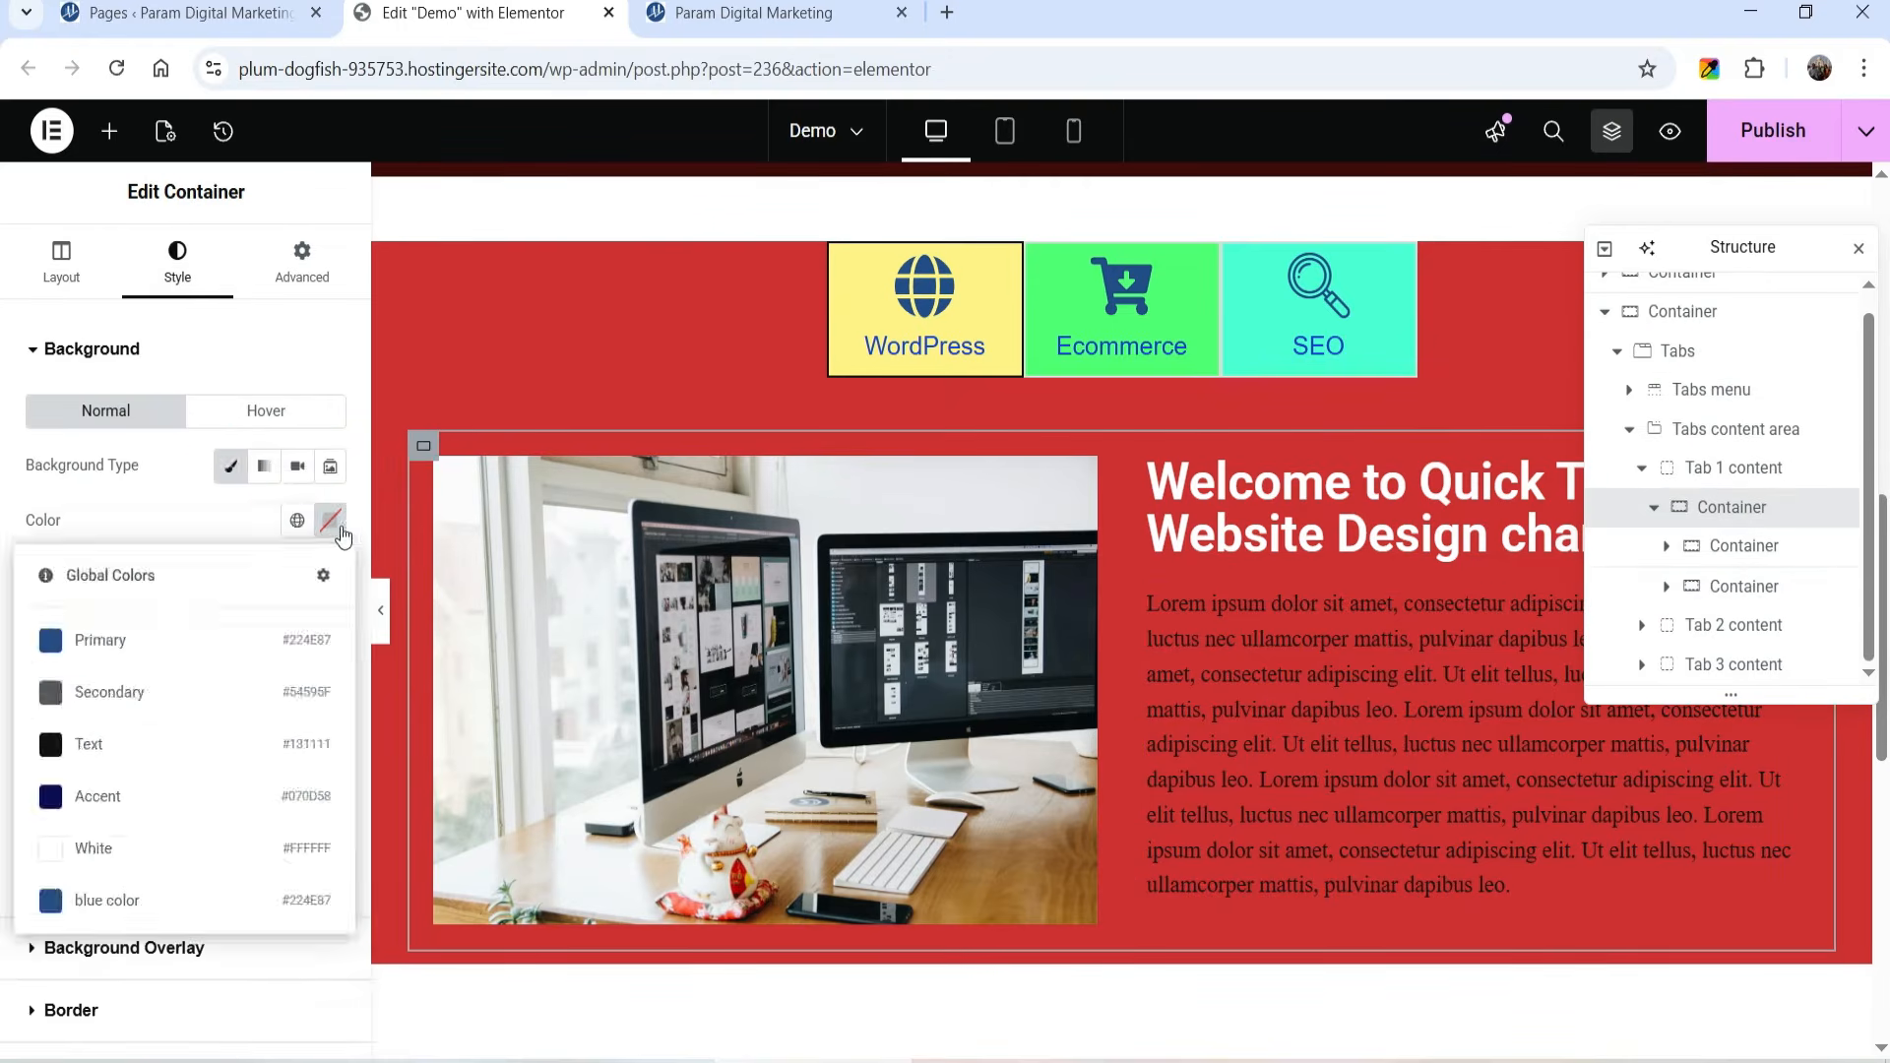
click(331, 522)
click(208, 641)
click(1358, 508)
click(298, 783)
Step: Give Tab 1's row container a dashed border 4 px wide with a 15 px border radius
click(1723, 429)
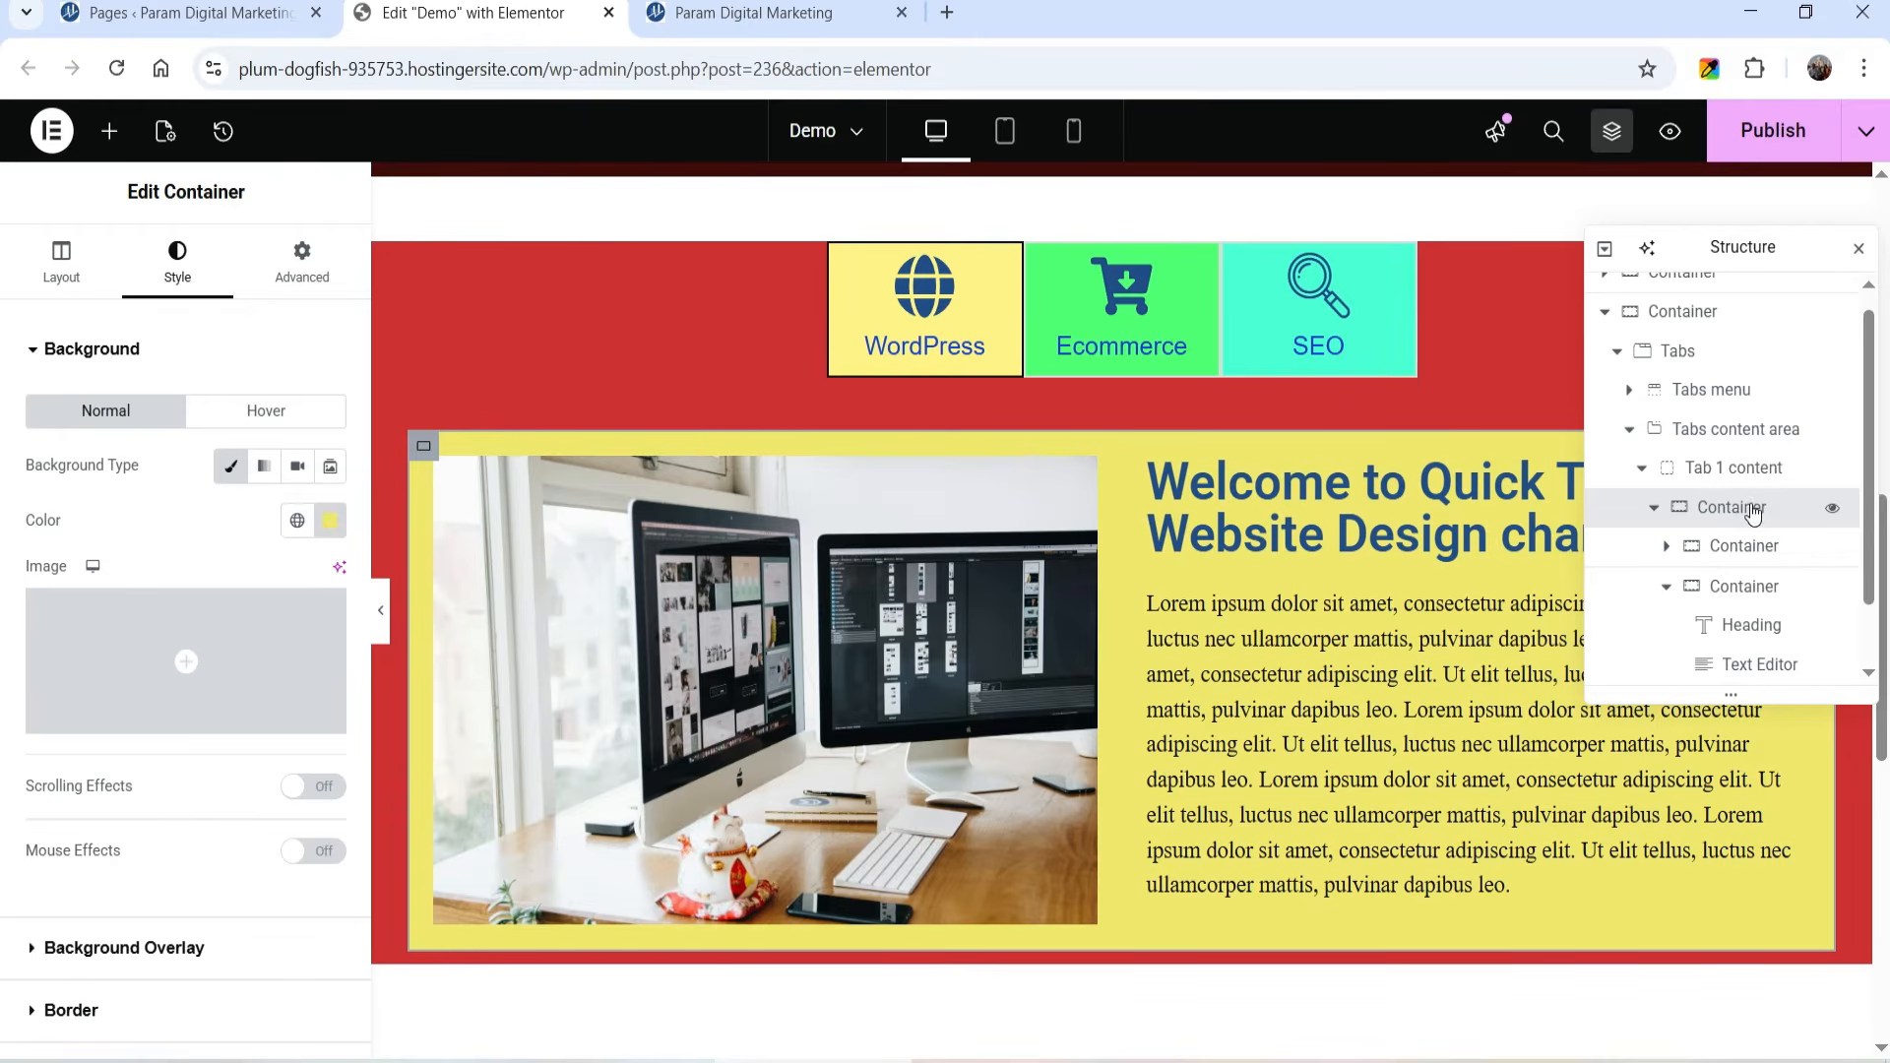
scroll(126, 663, down, 2)
click(74, 807)
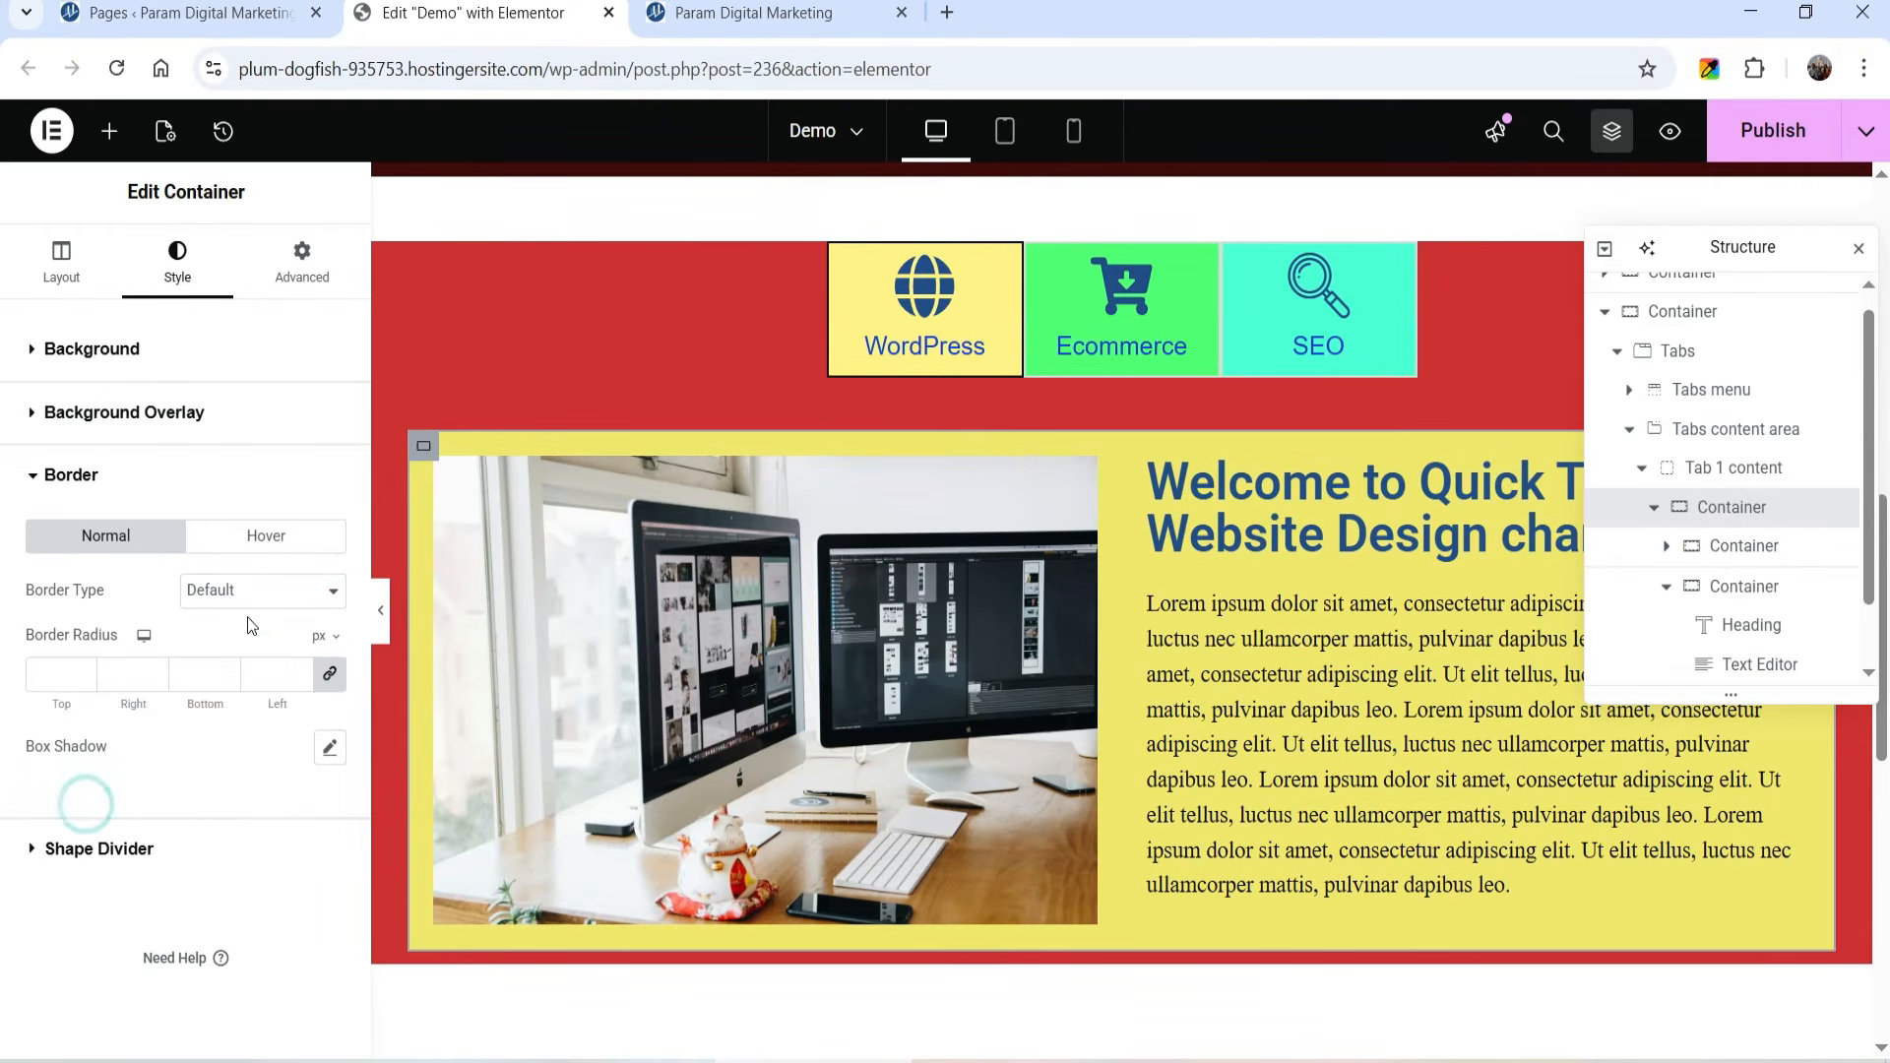
click(251, 590)
click(246, 779)
click(86, 831)
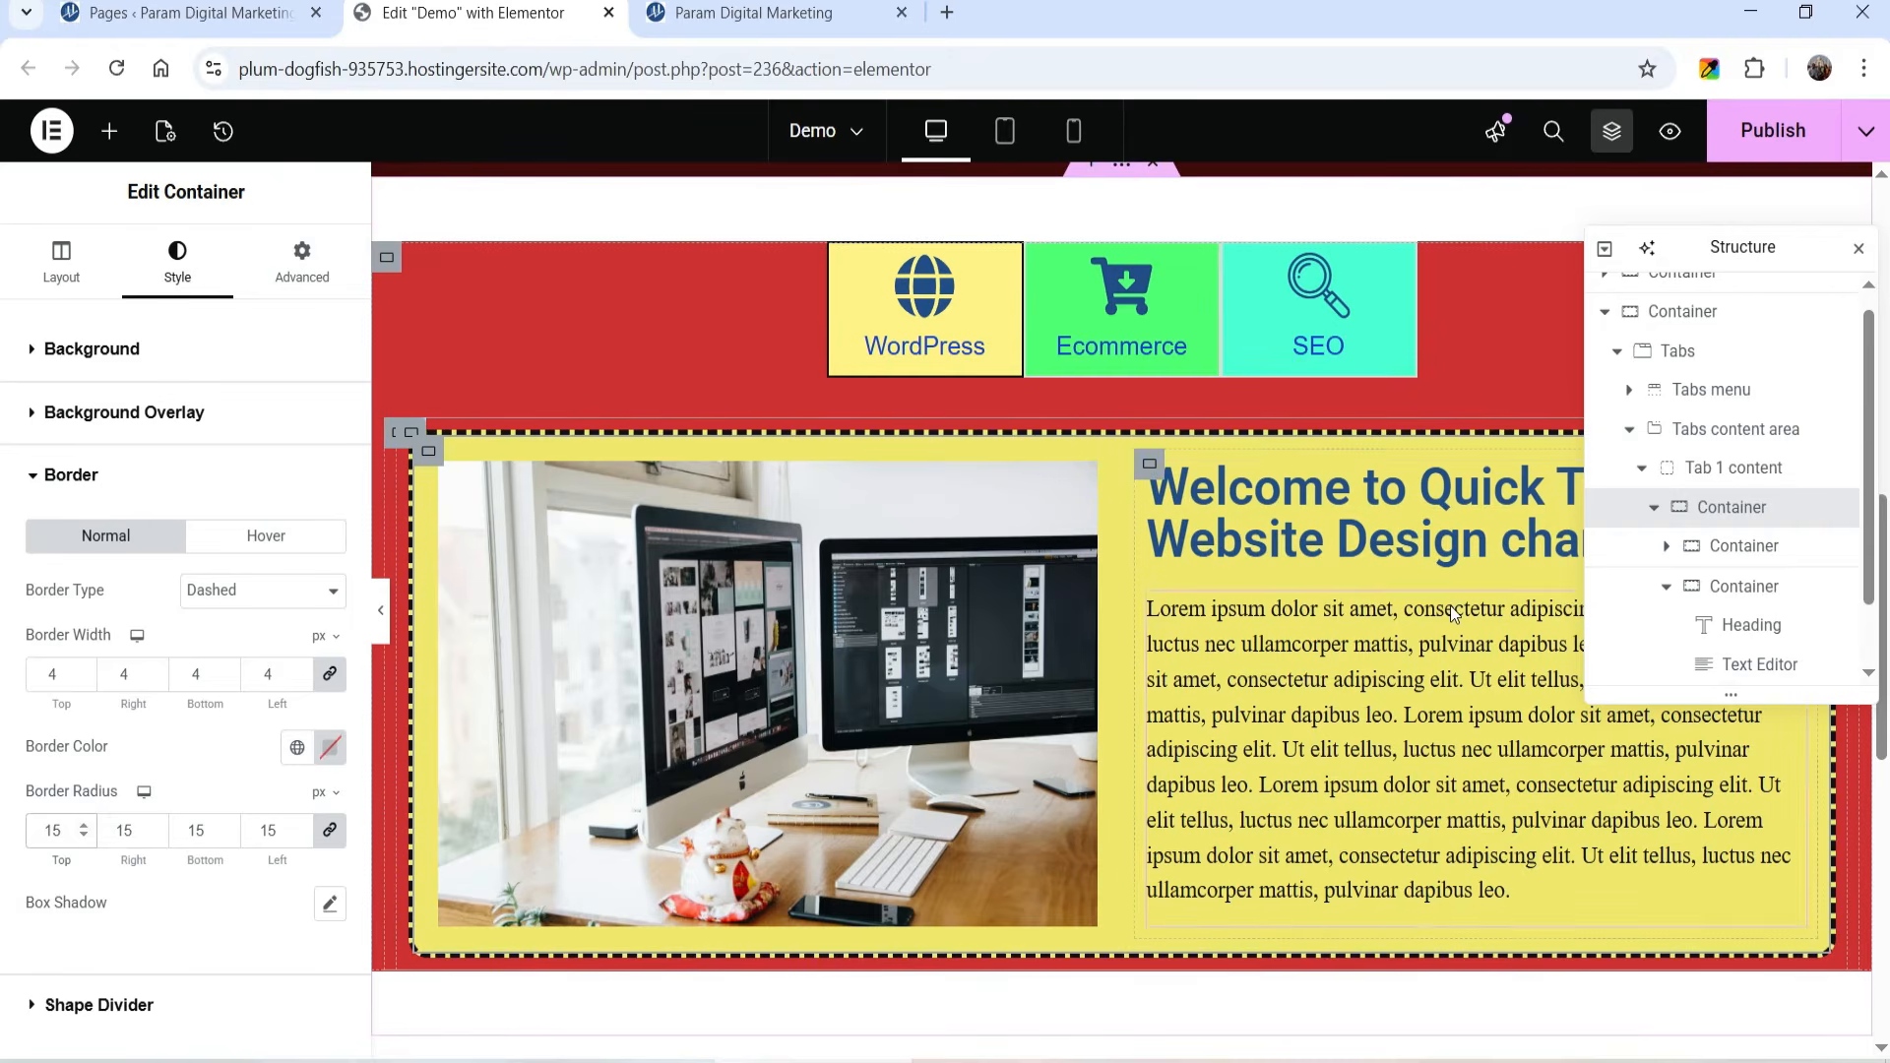
Step: Add a container inside Tab 2 content and set its direction to row
click(1666, 587)
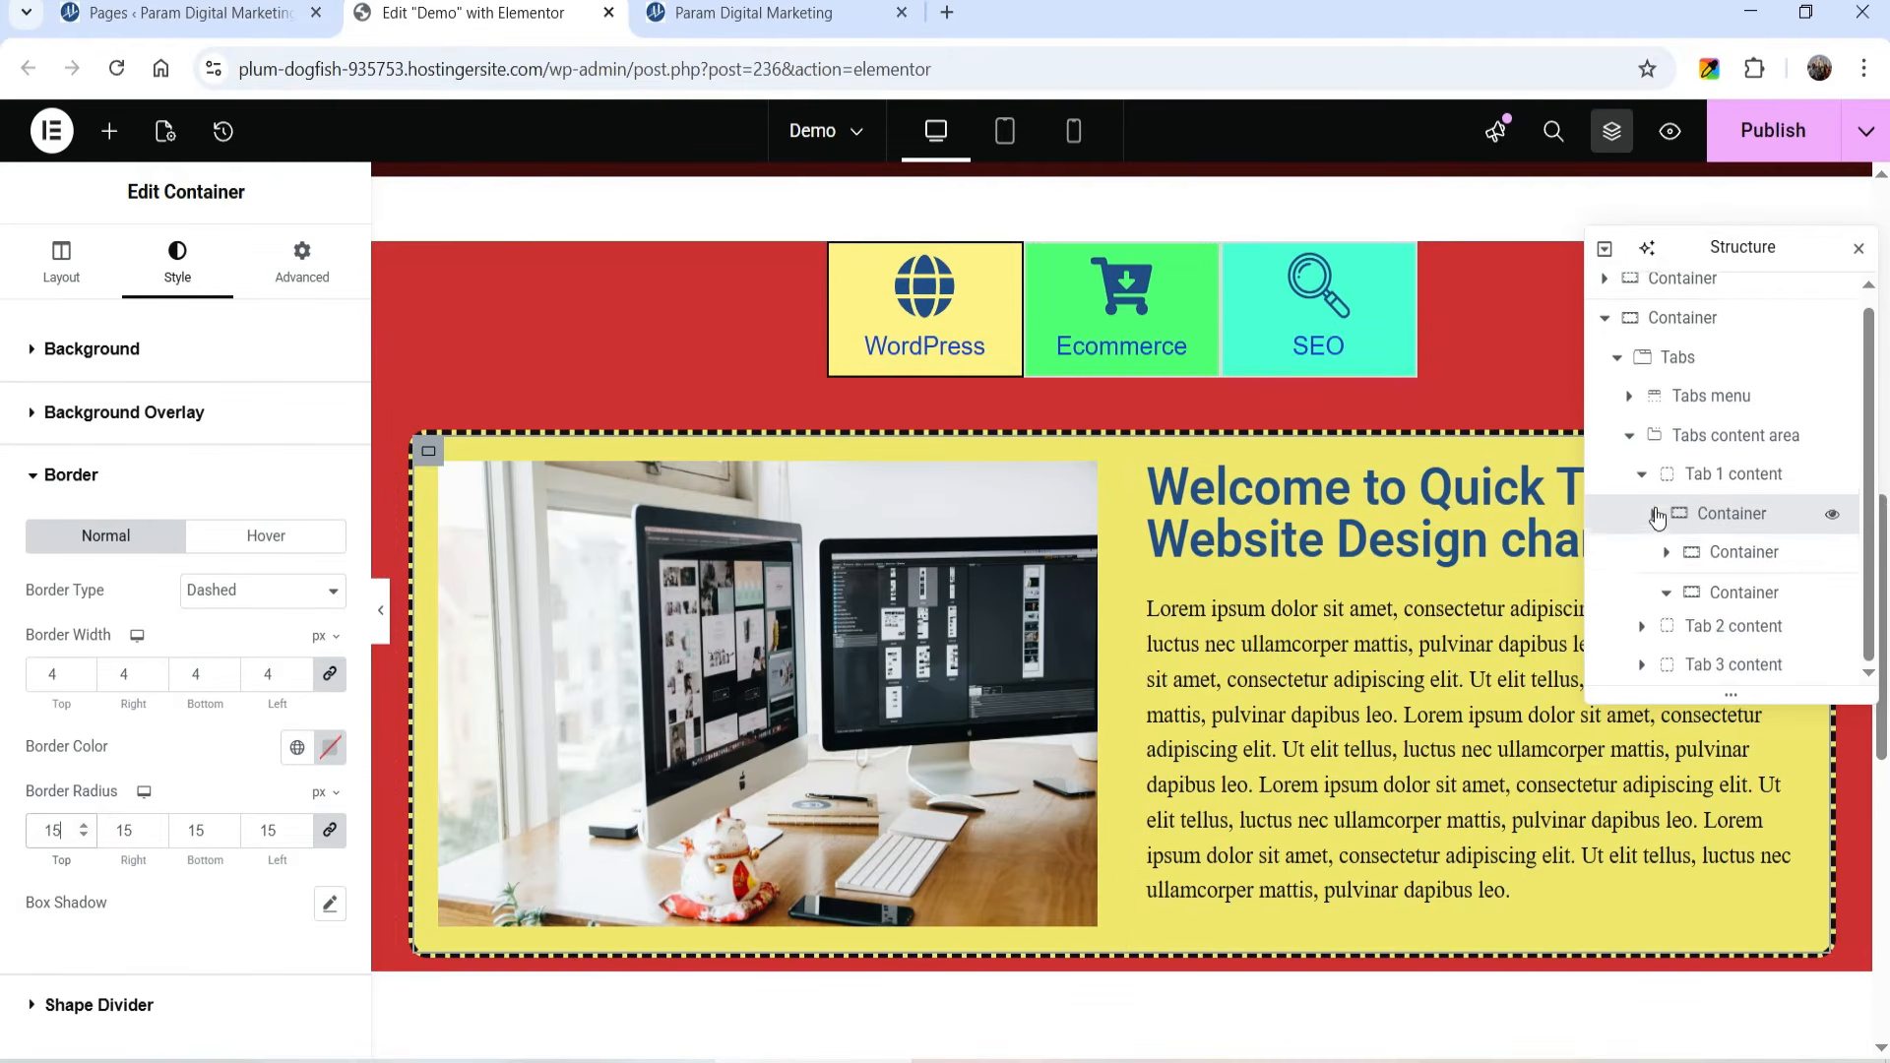
click(1654, 507)
click(1721, 569)
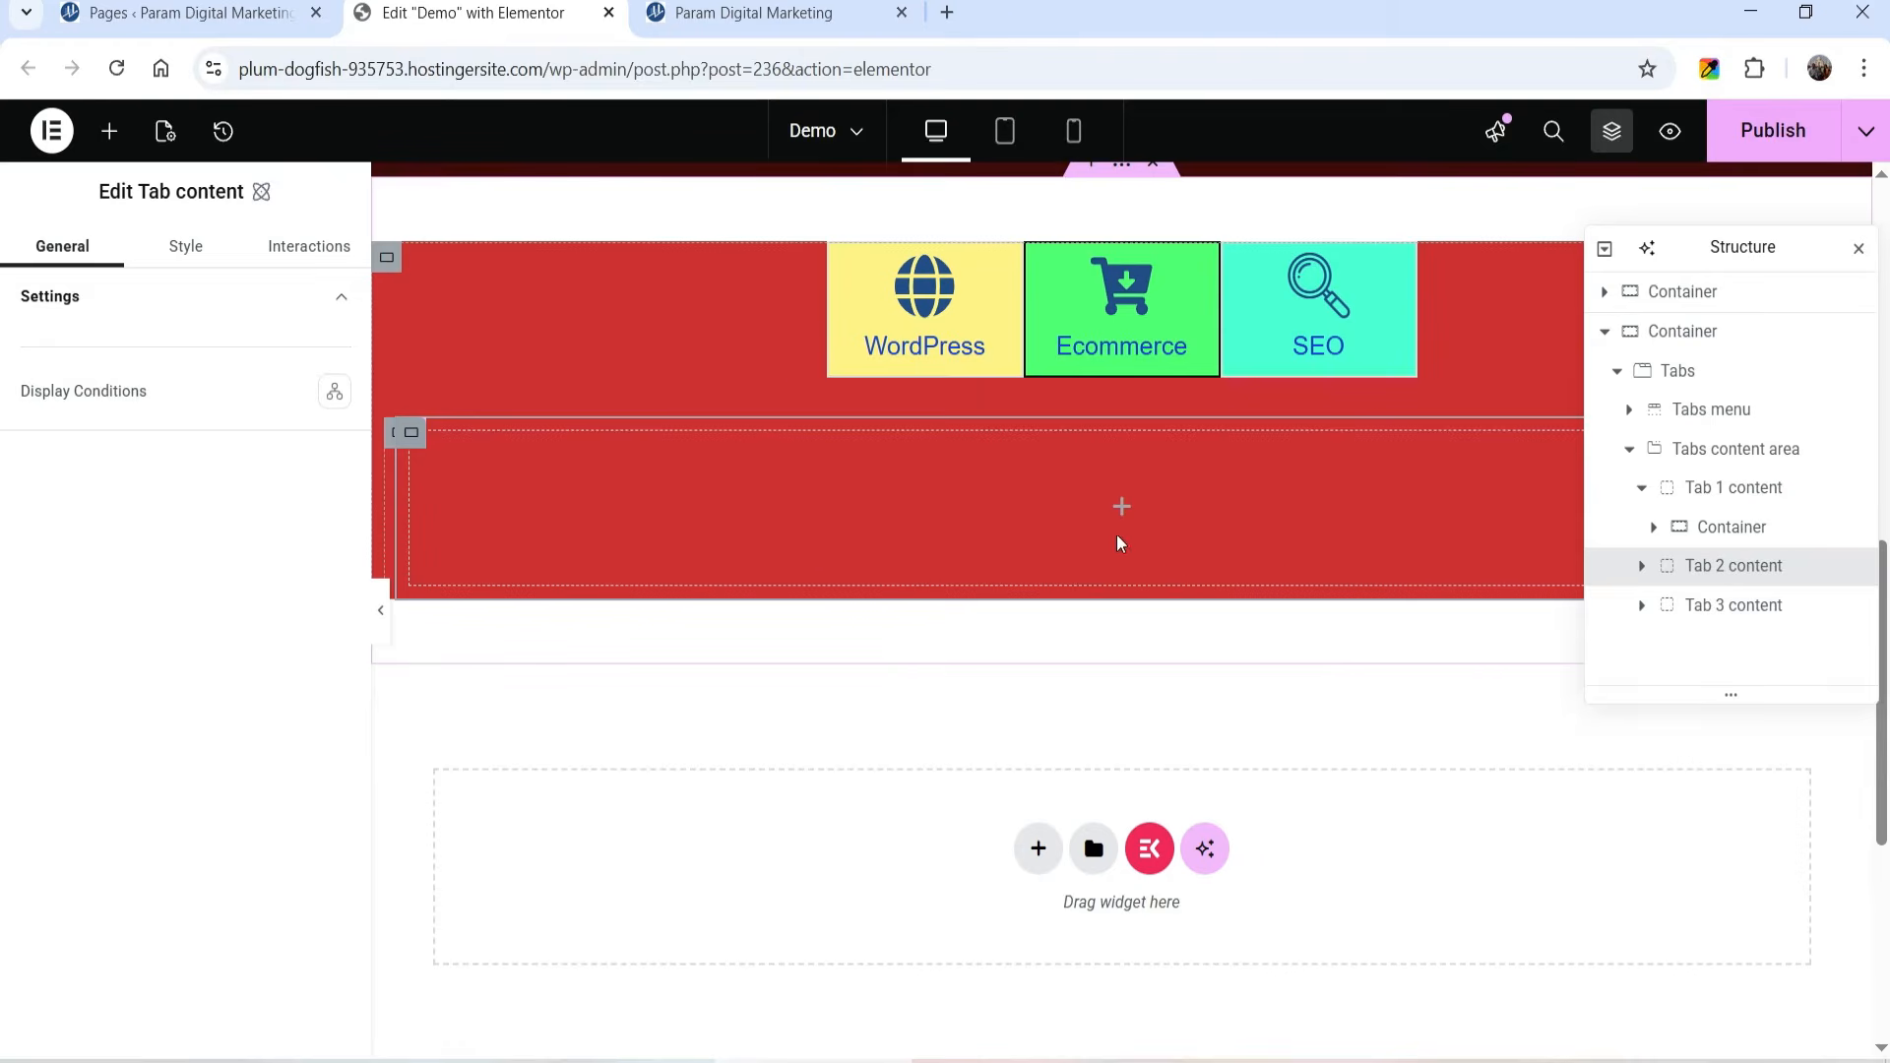
click(1122, 508)
scroll(123, 649, down, 10)
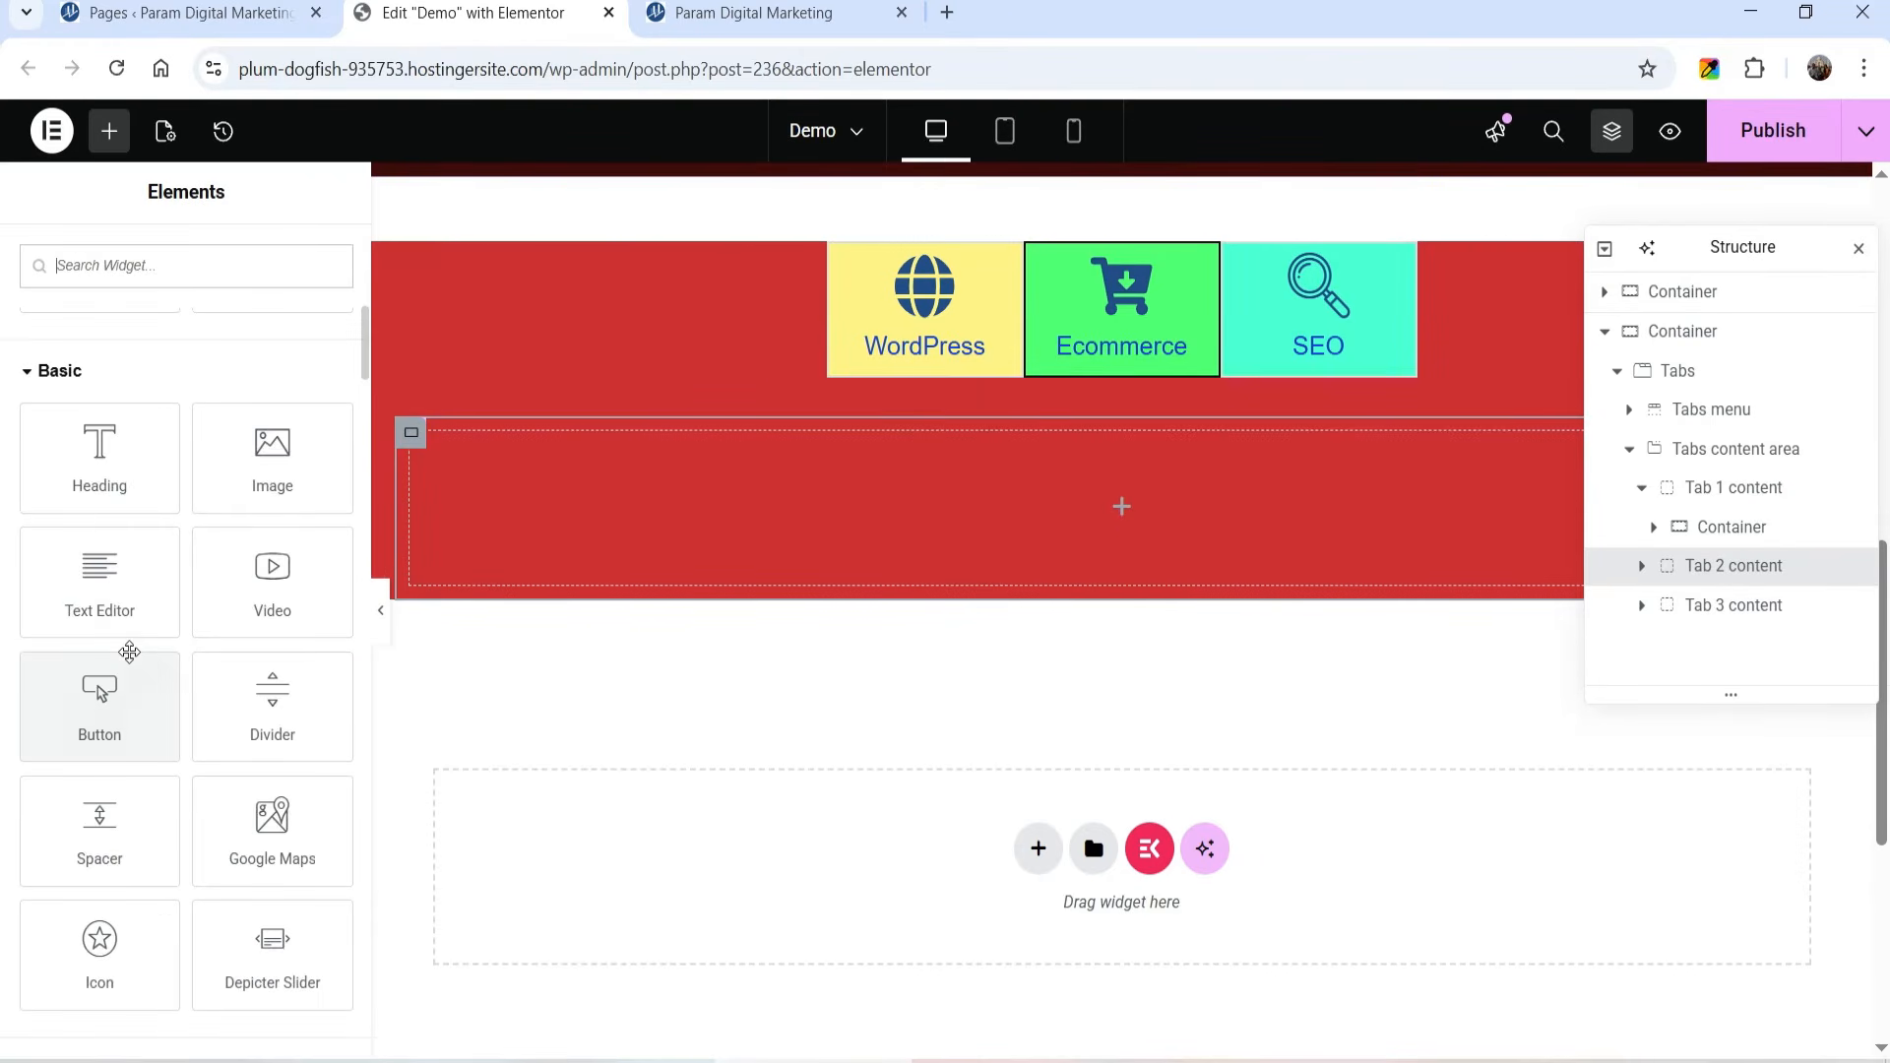
scroll(147, 676, up, 6)
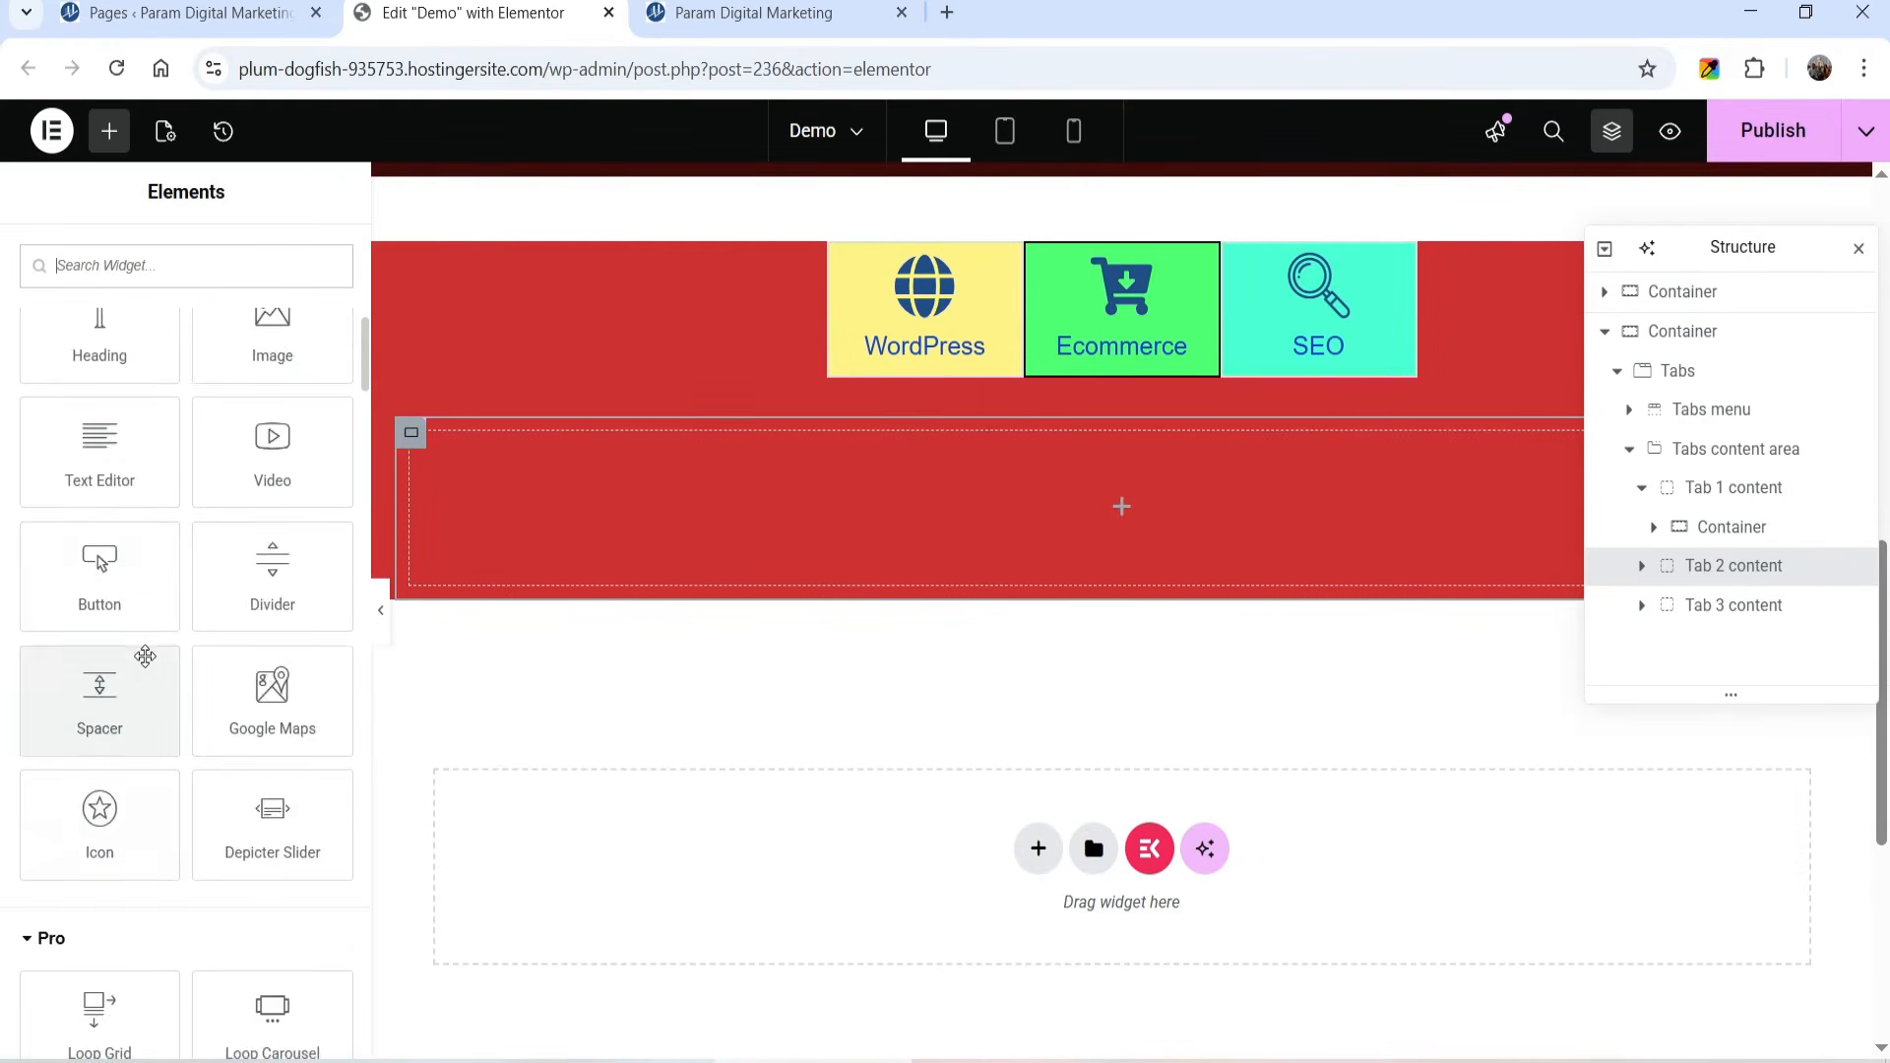
drag(100, 517, 802, 514)
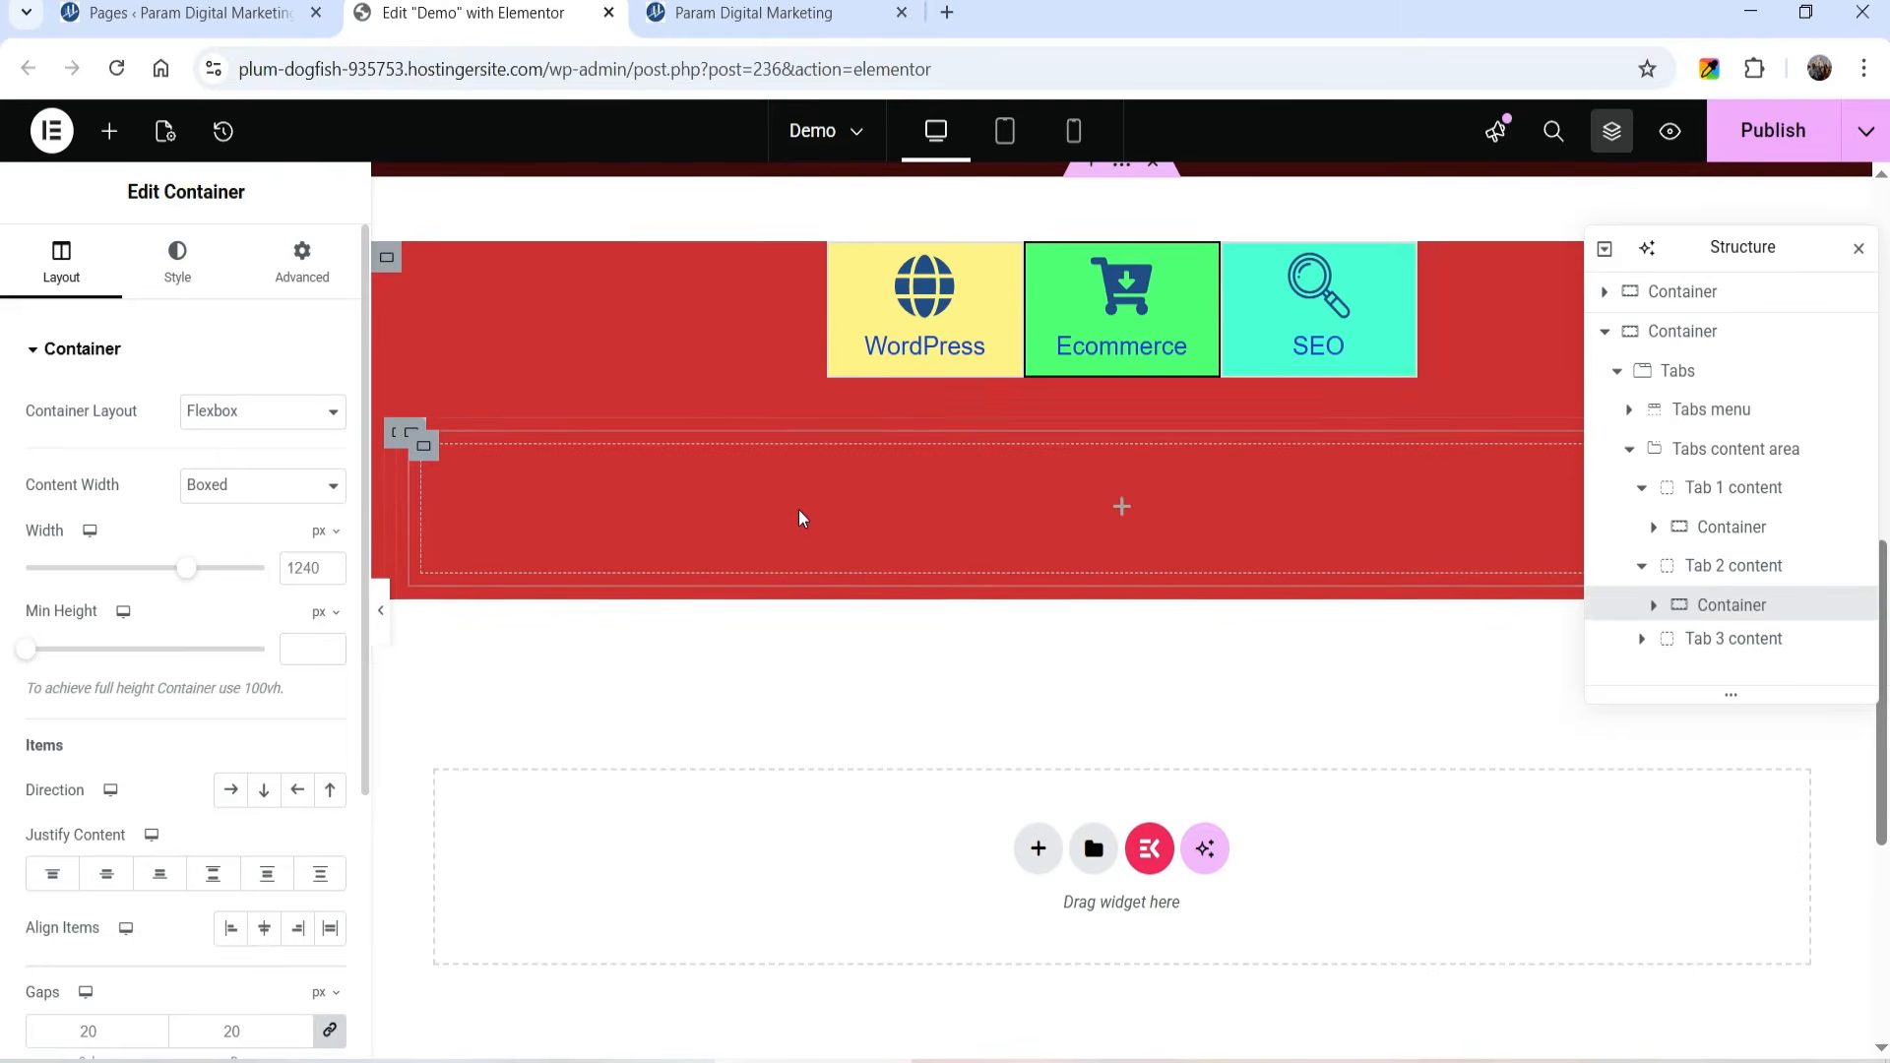
click(228, 789)
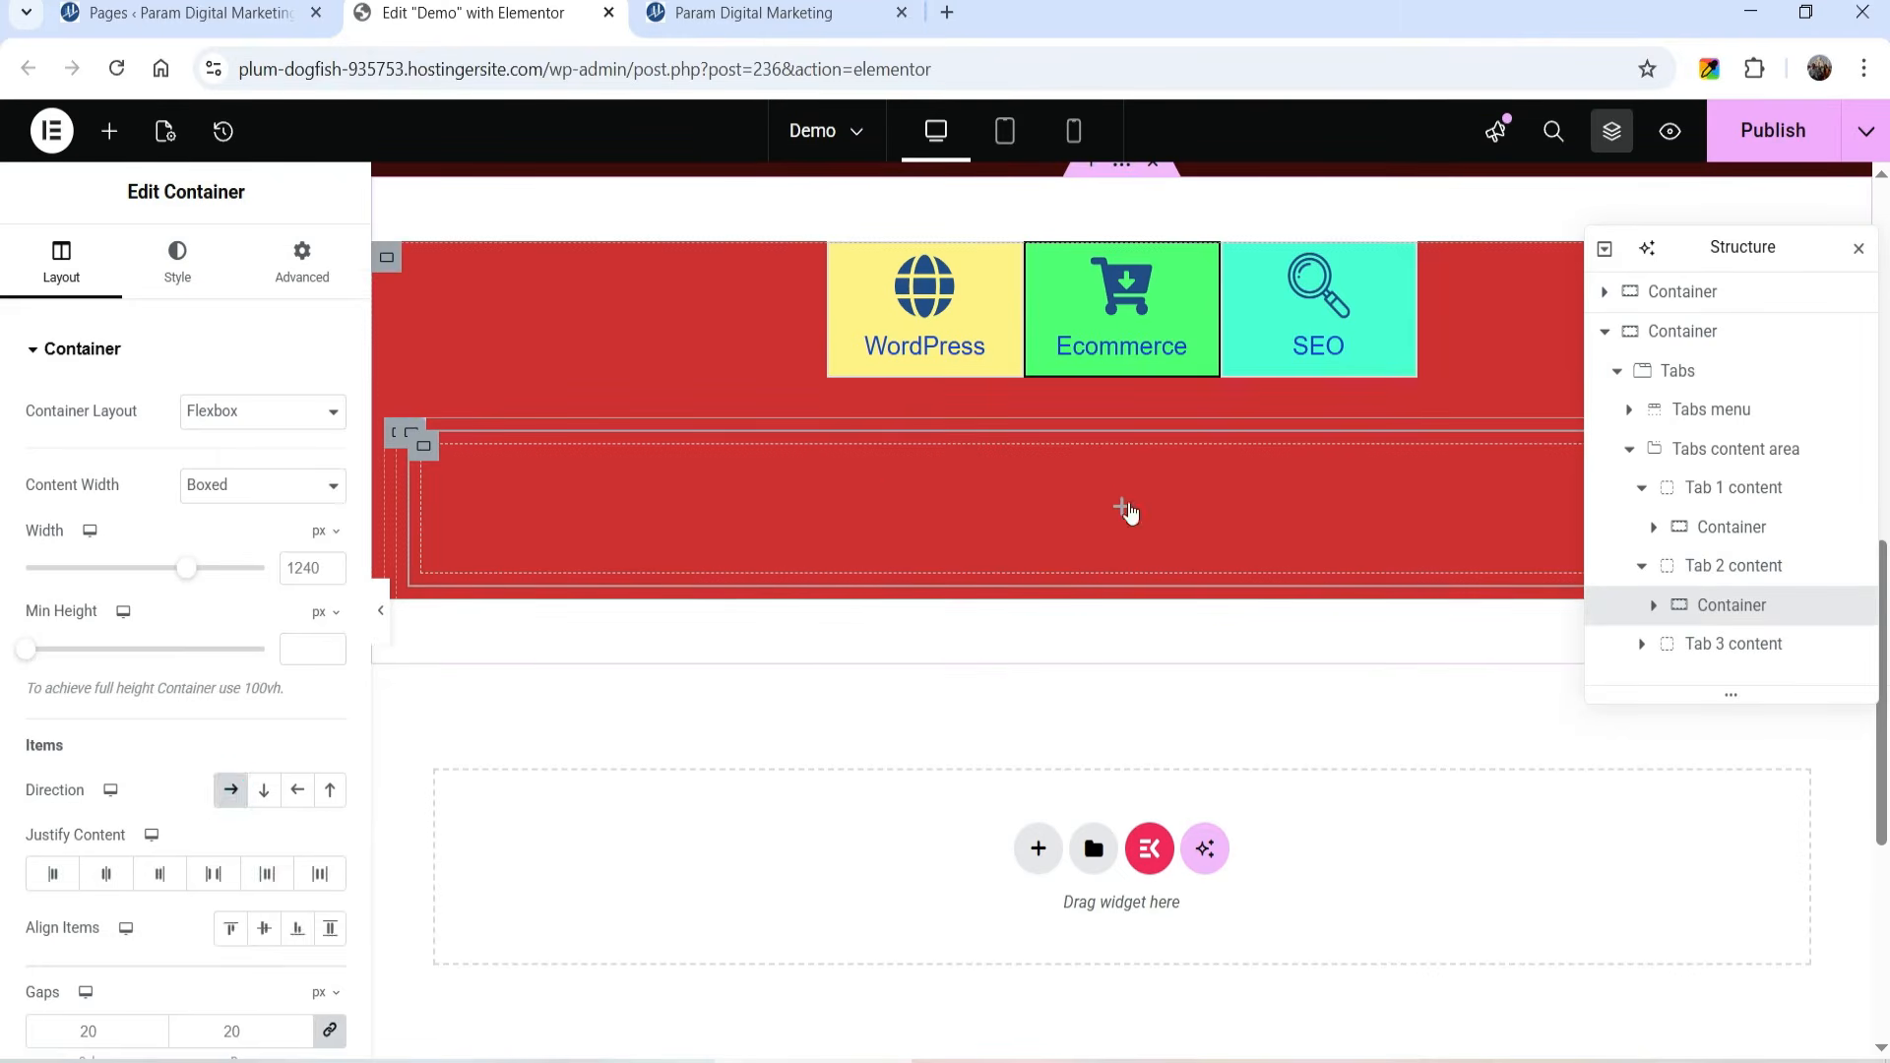
Step: Nest two containers side by side inside the row container of Tab 2 content
click(1123, 506)
scroll(15, 630, down, 5)
drag(72, 665, 741, 532)
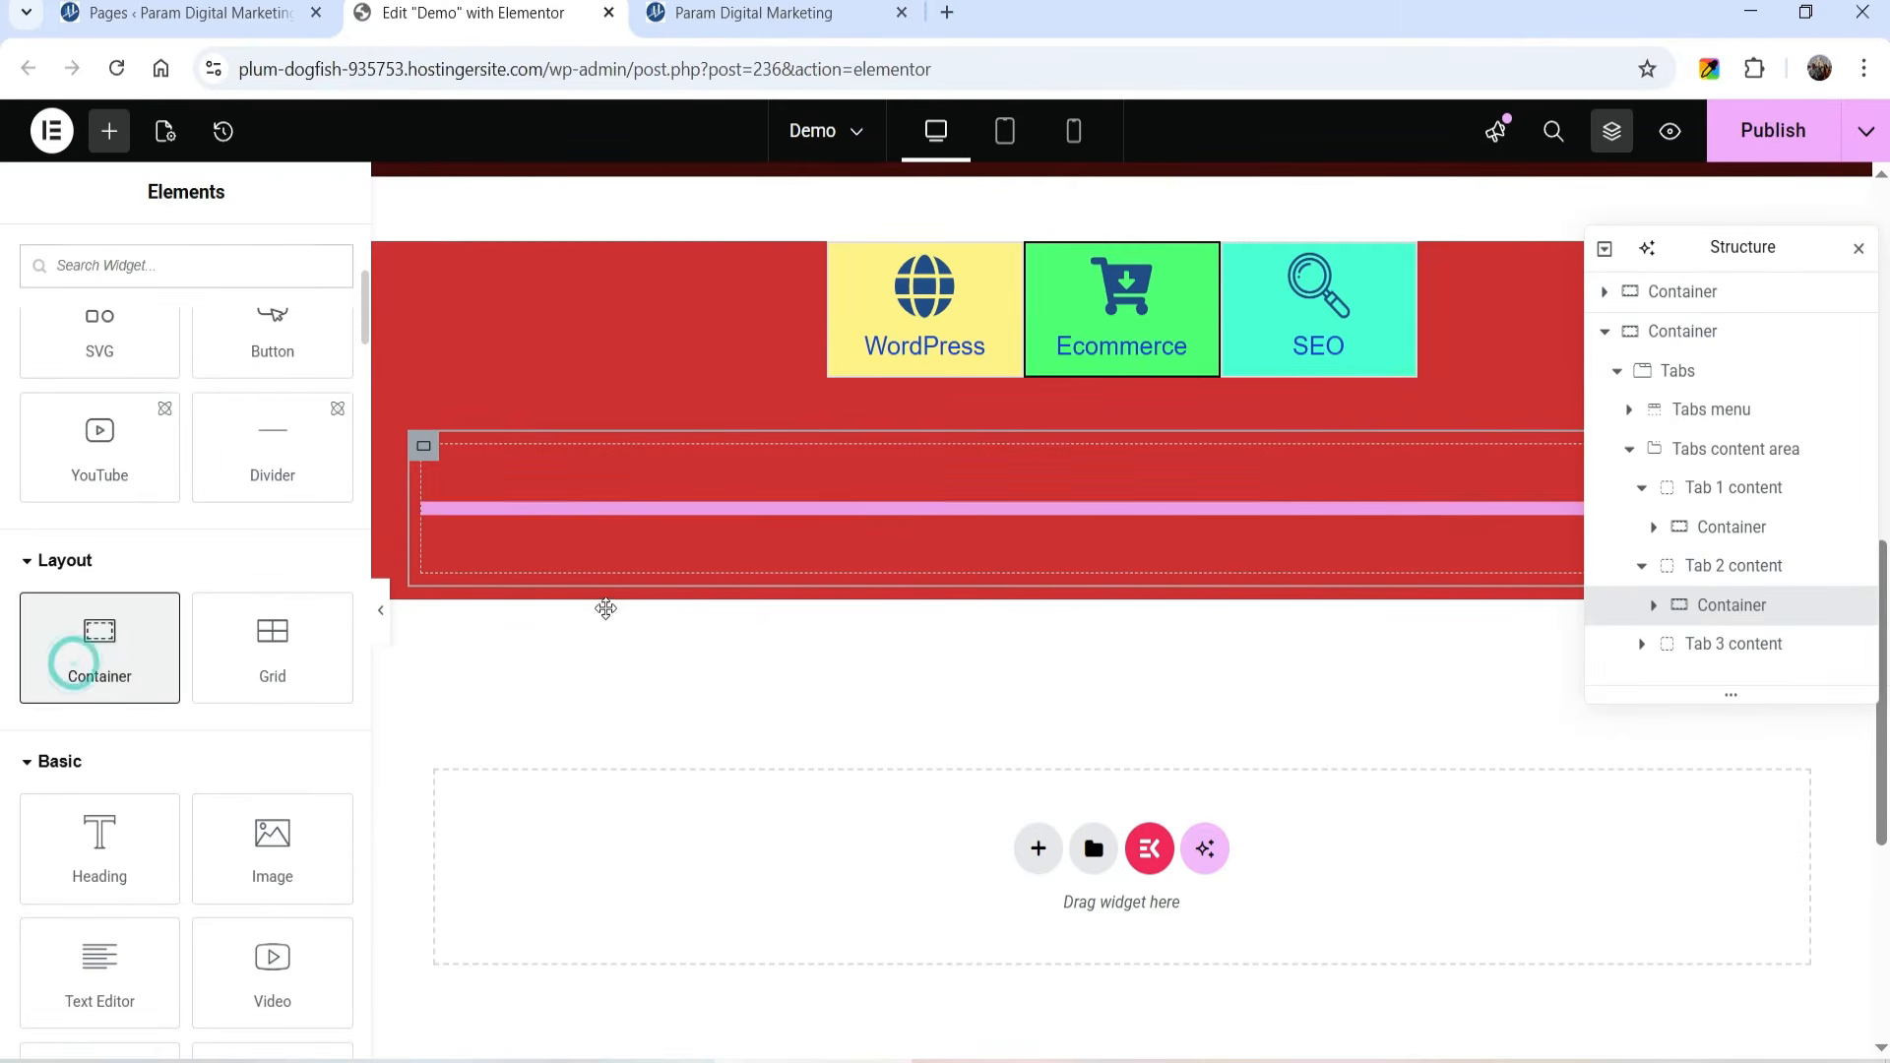
right_click(426, 456)
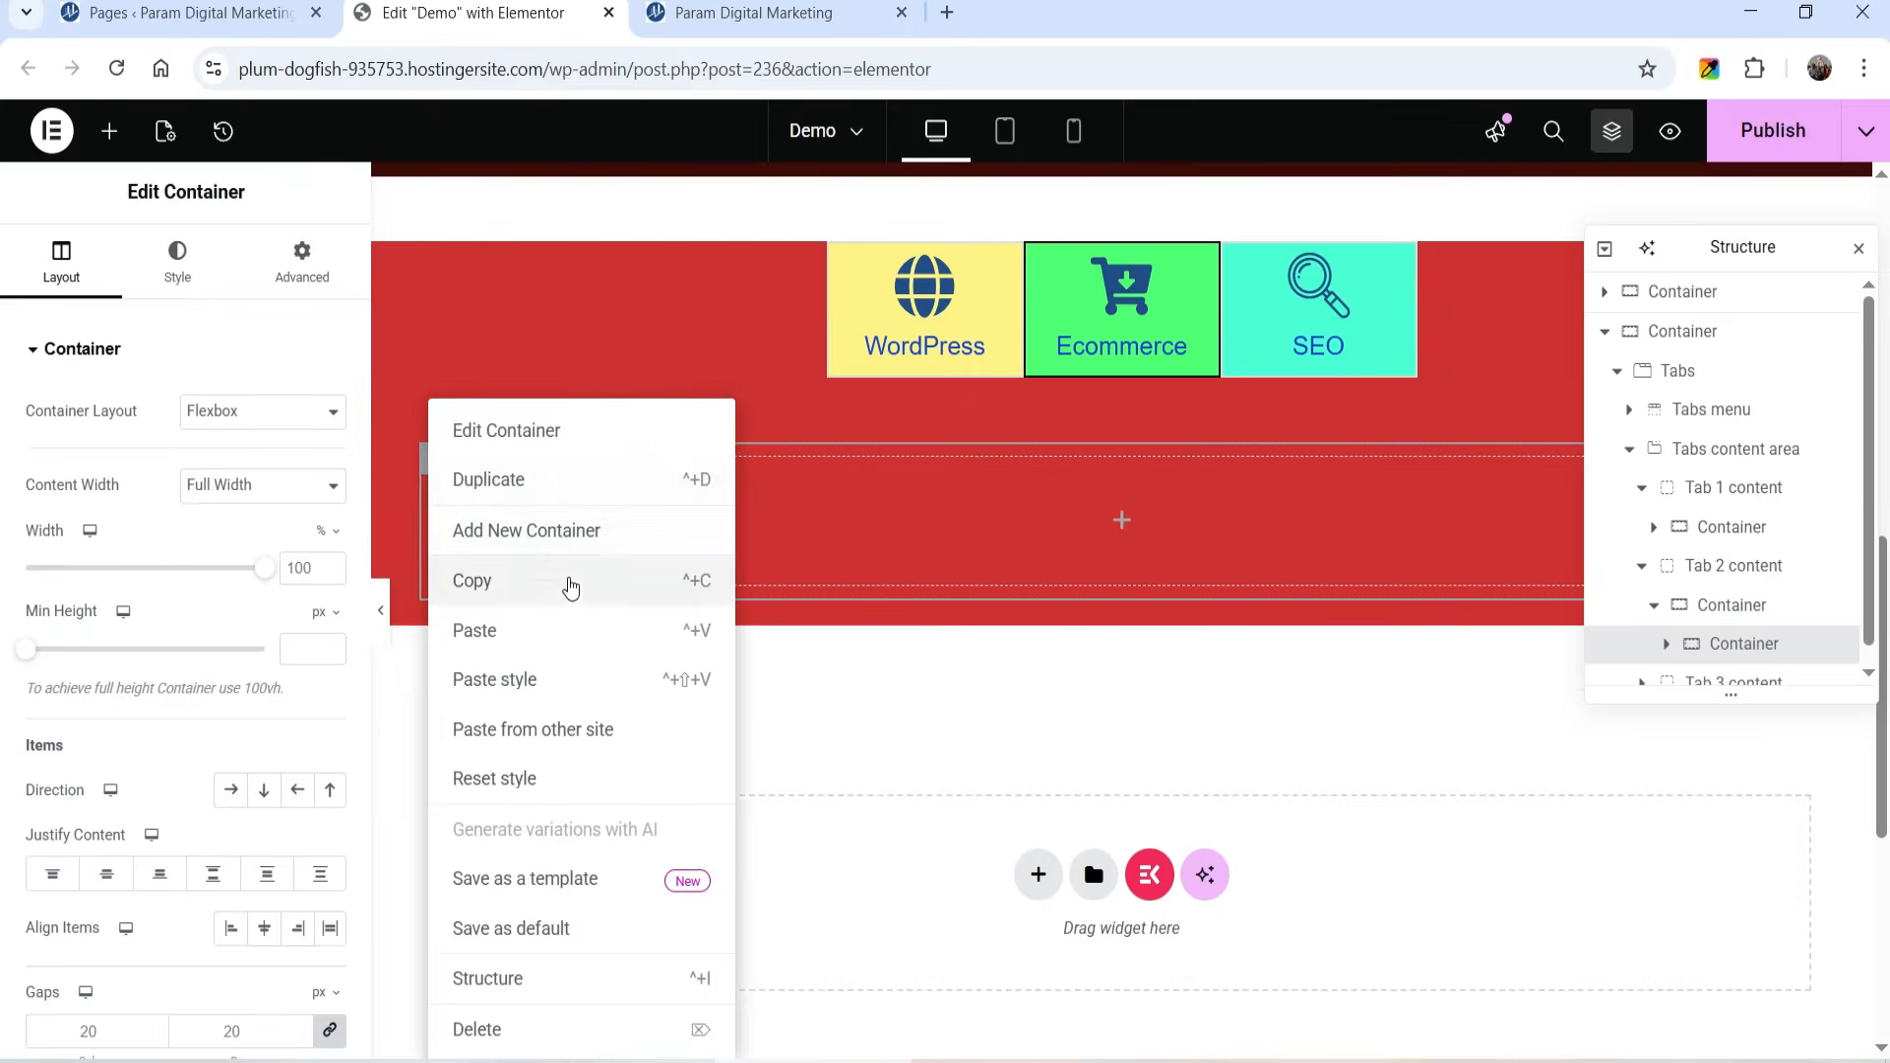
click(563, 532)
Step: Place a YouTube element in the second nested container of Tab 2 content
click(1478, 520)
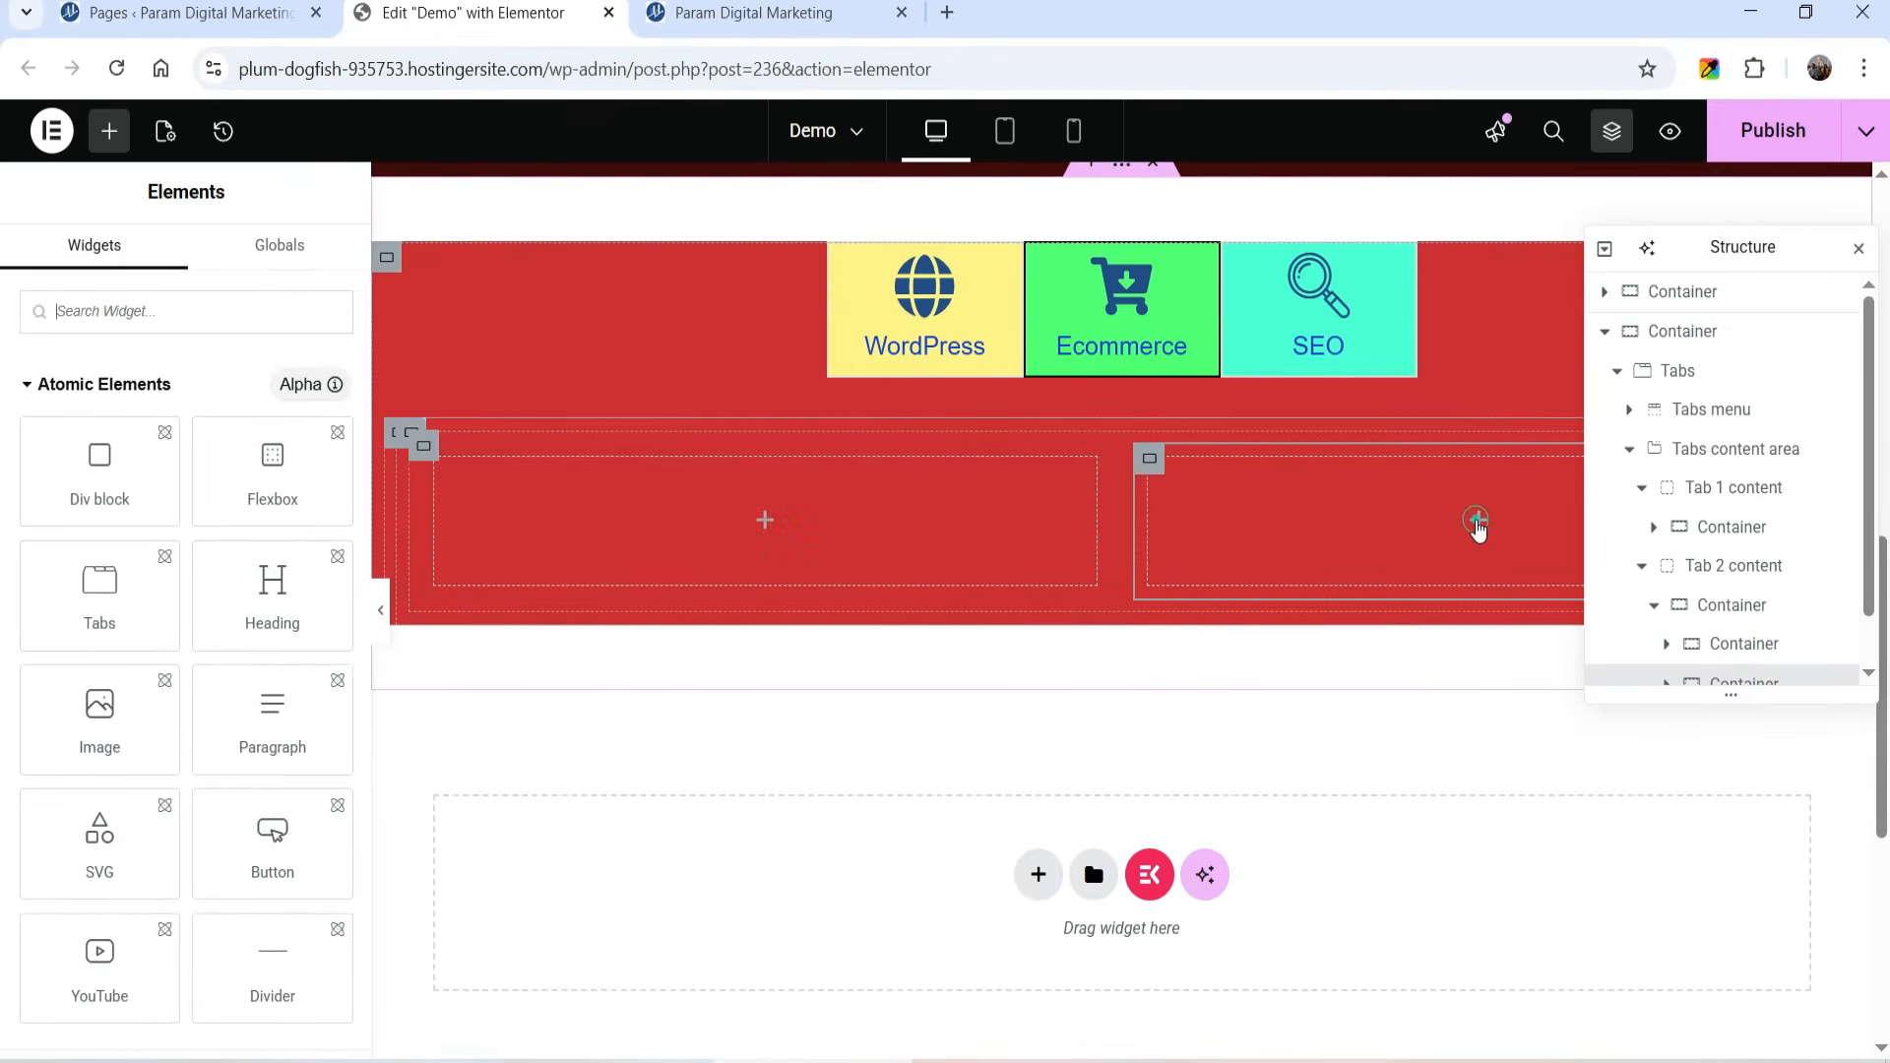
scroll(73, 679, down, 4)
scroll(76, 662, up, 3)
drag(83, 831, 1539, 537)
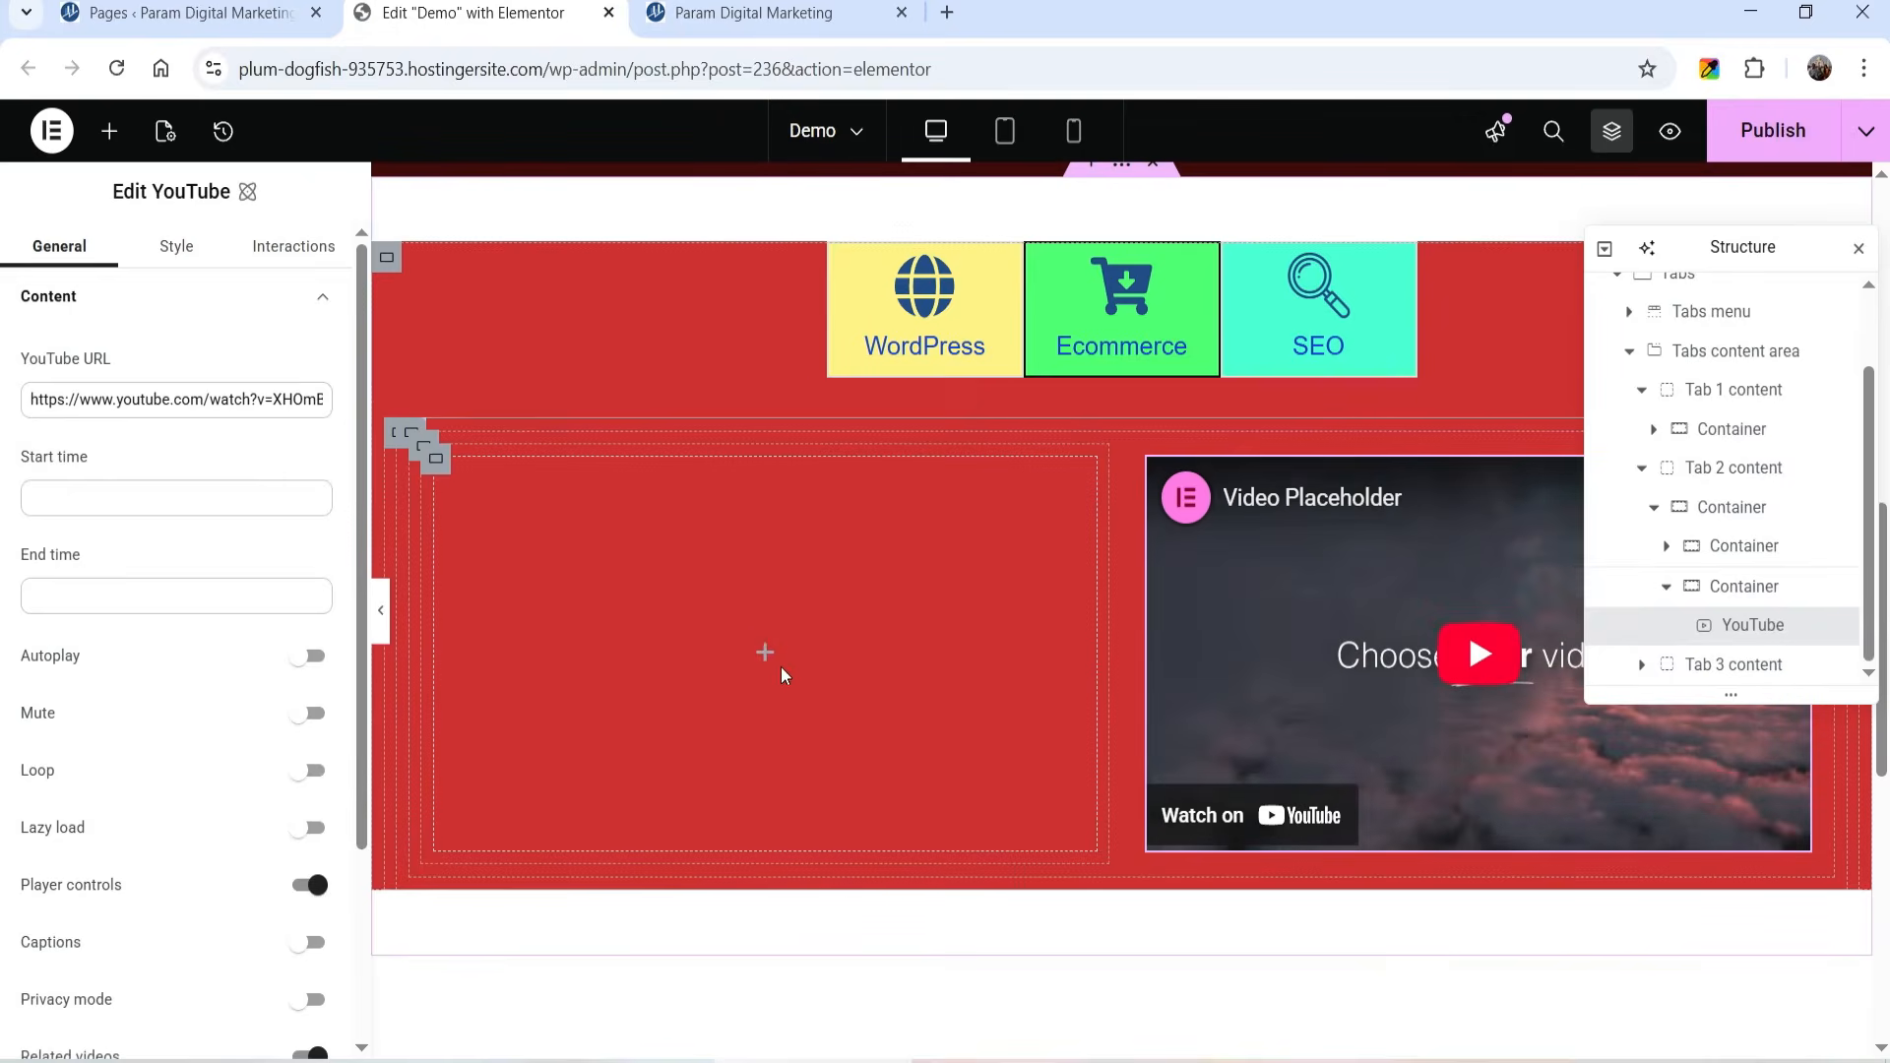
Step: Add an atomic Heading to Tab 2's first nested container reading "Stunning Ecommerce website using WooCommerce plugin"
click(767, 652)
drag(205, 598, 821, 715)
click(128, 476)
drag(179, 410, 3, 410)
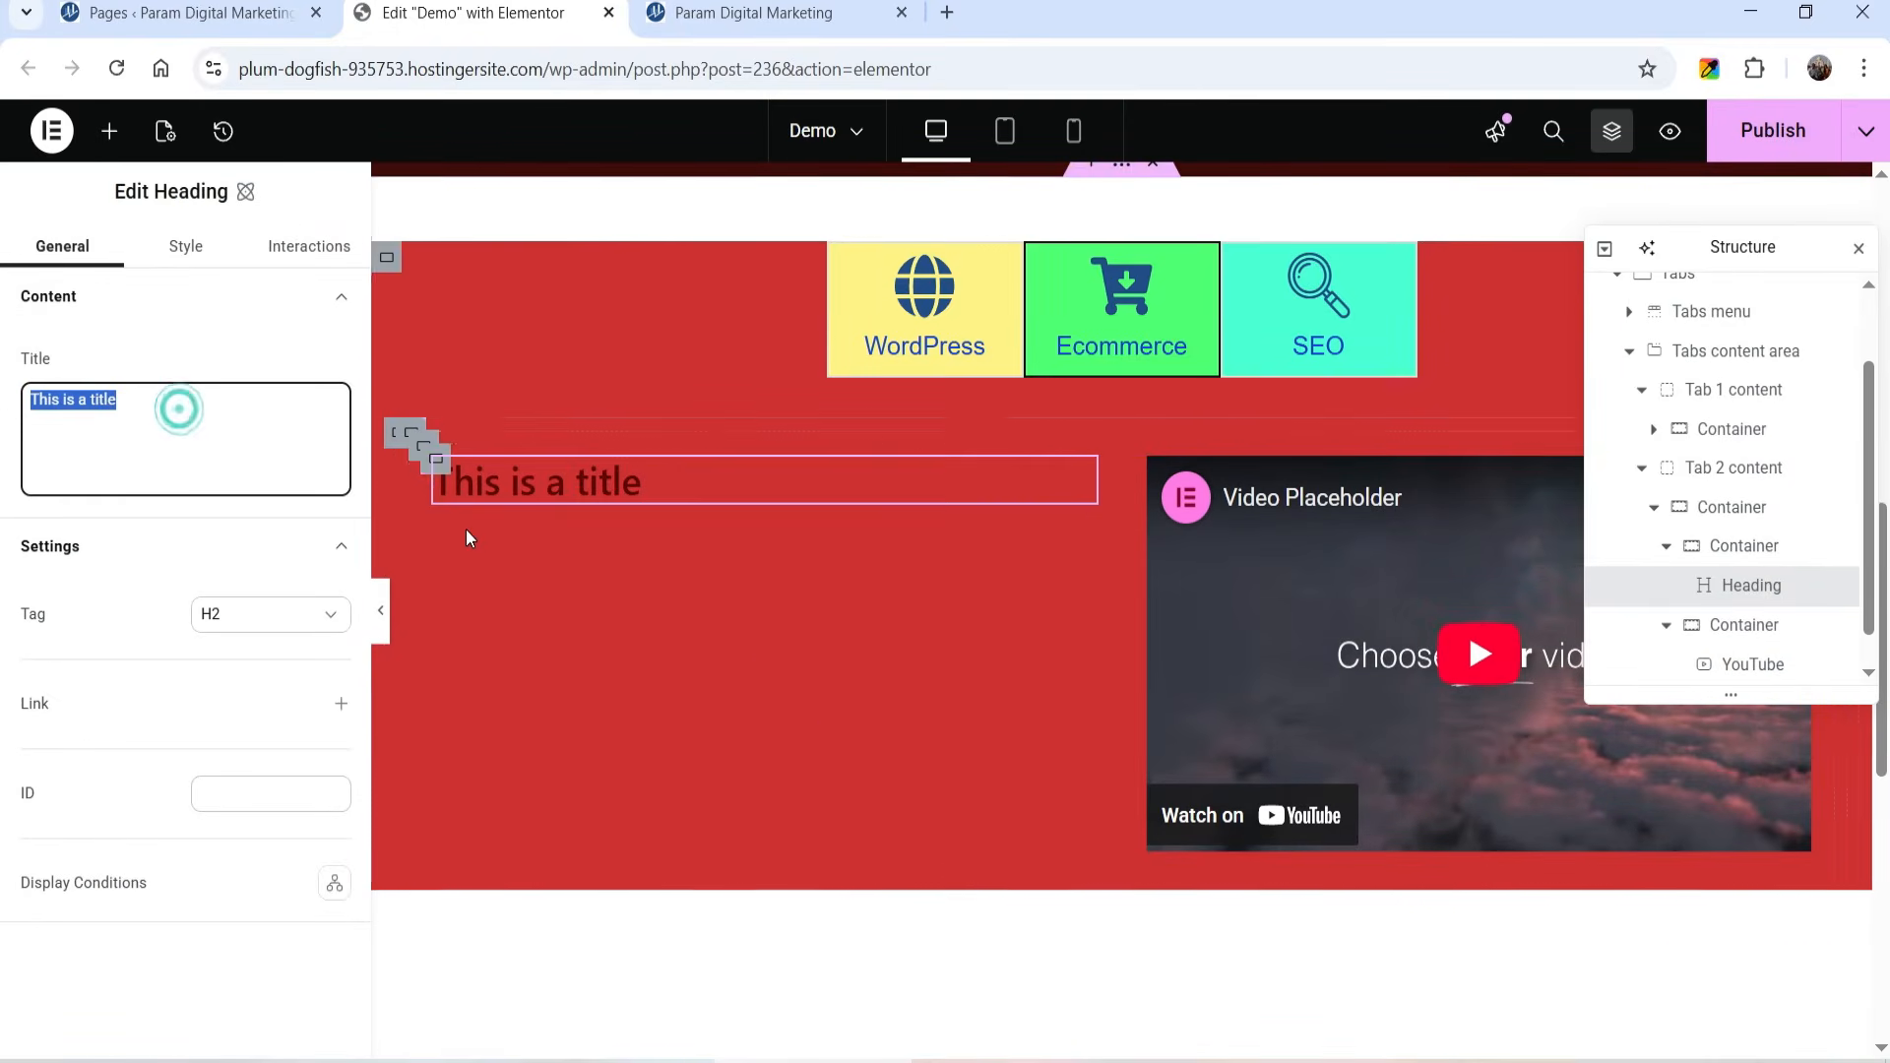
text(Stunning Ecommerce website using WooCommerce plugin)
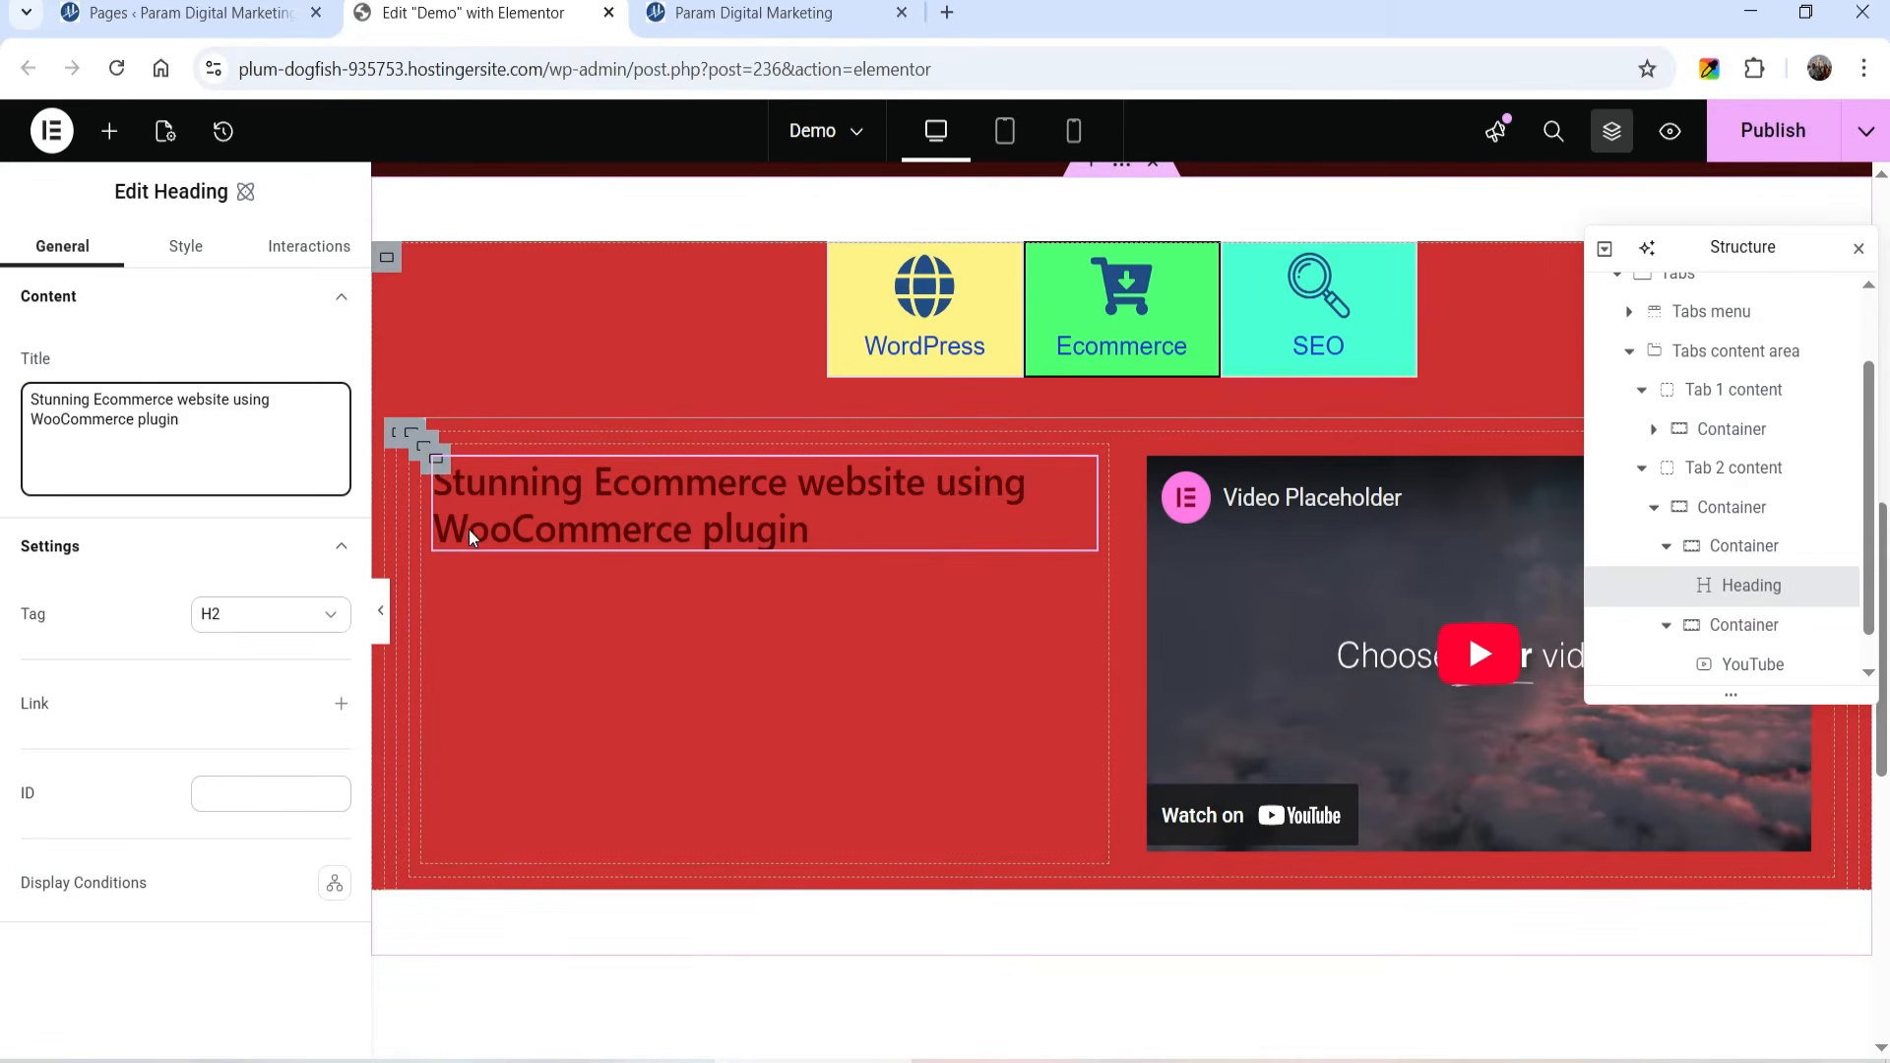
Step: Set the Ecommerce heading's font size to 40 px and its text color to off-white, #ede0e0
click(176, 246)
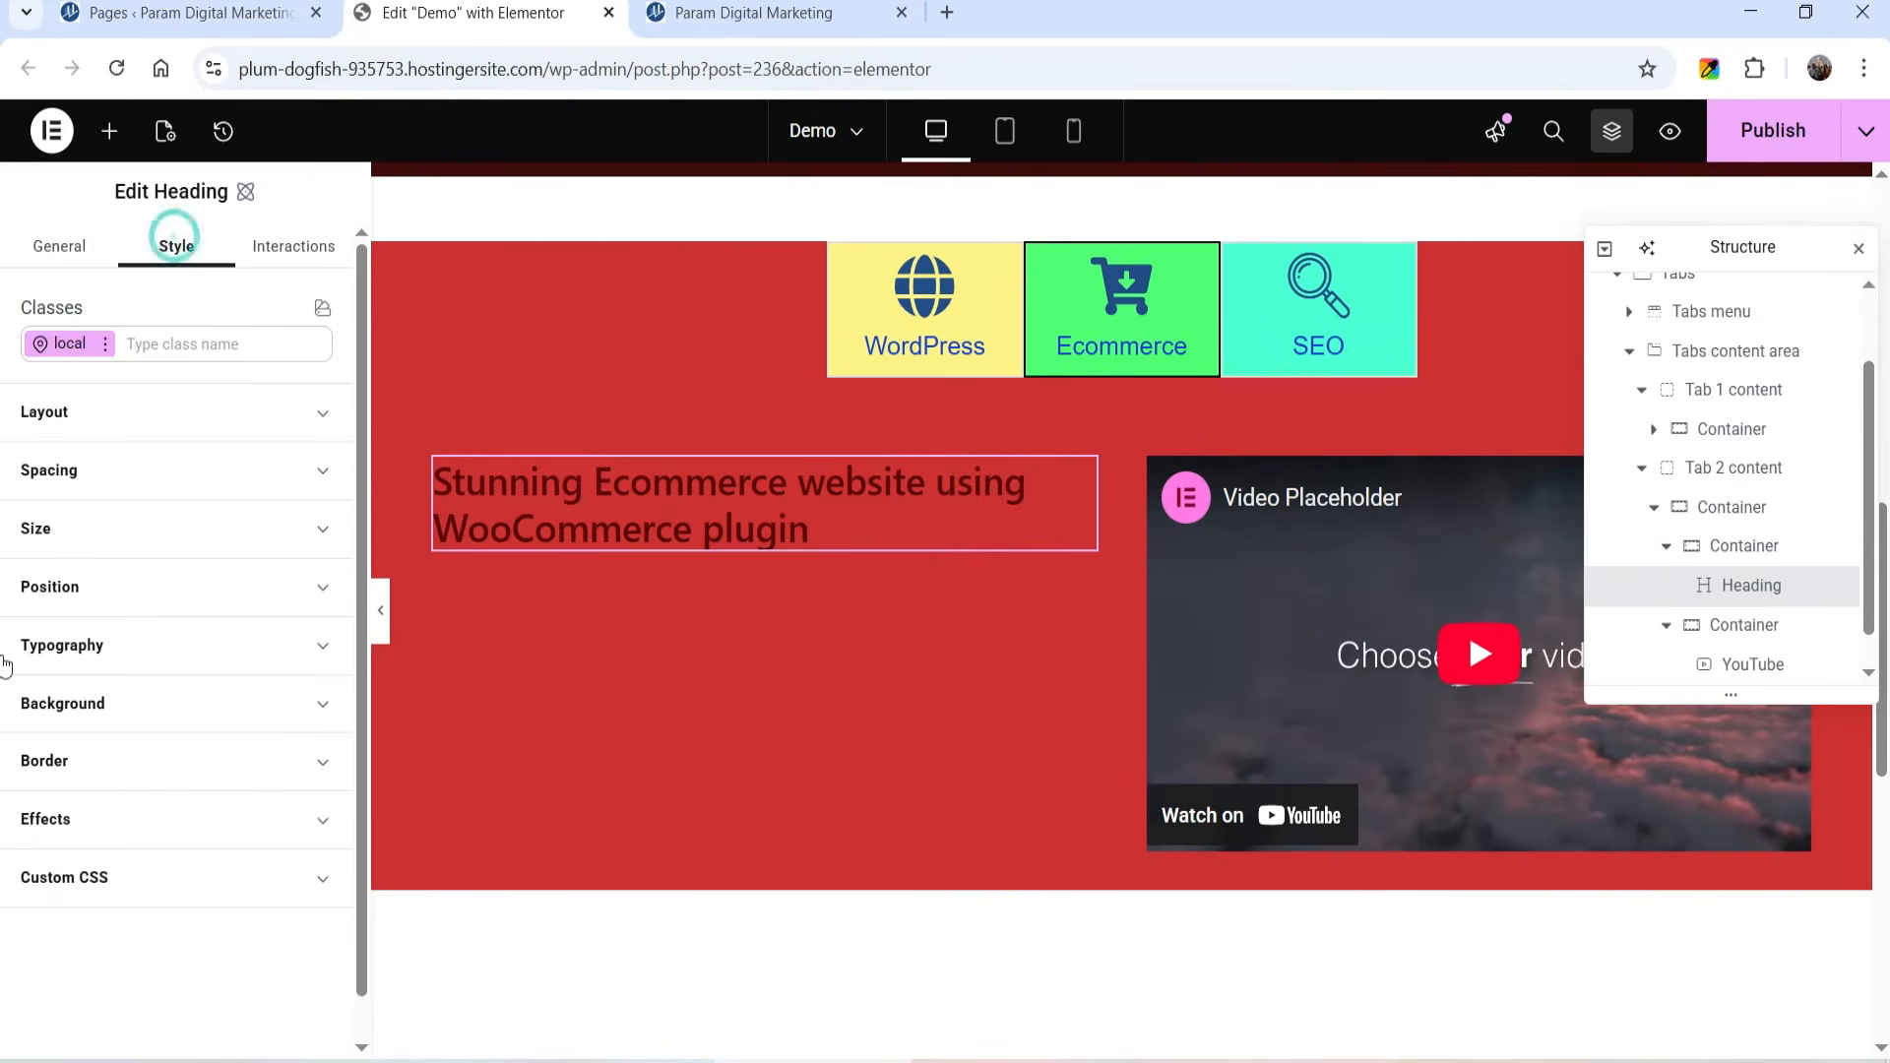
click(137, 655)
click(253, 827)
text(40)
click(203, 974)
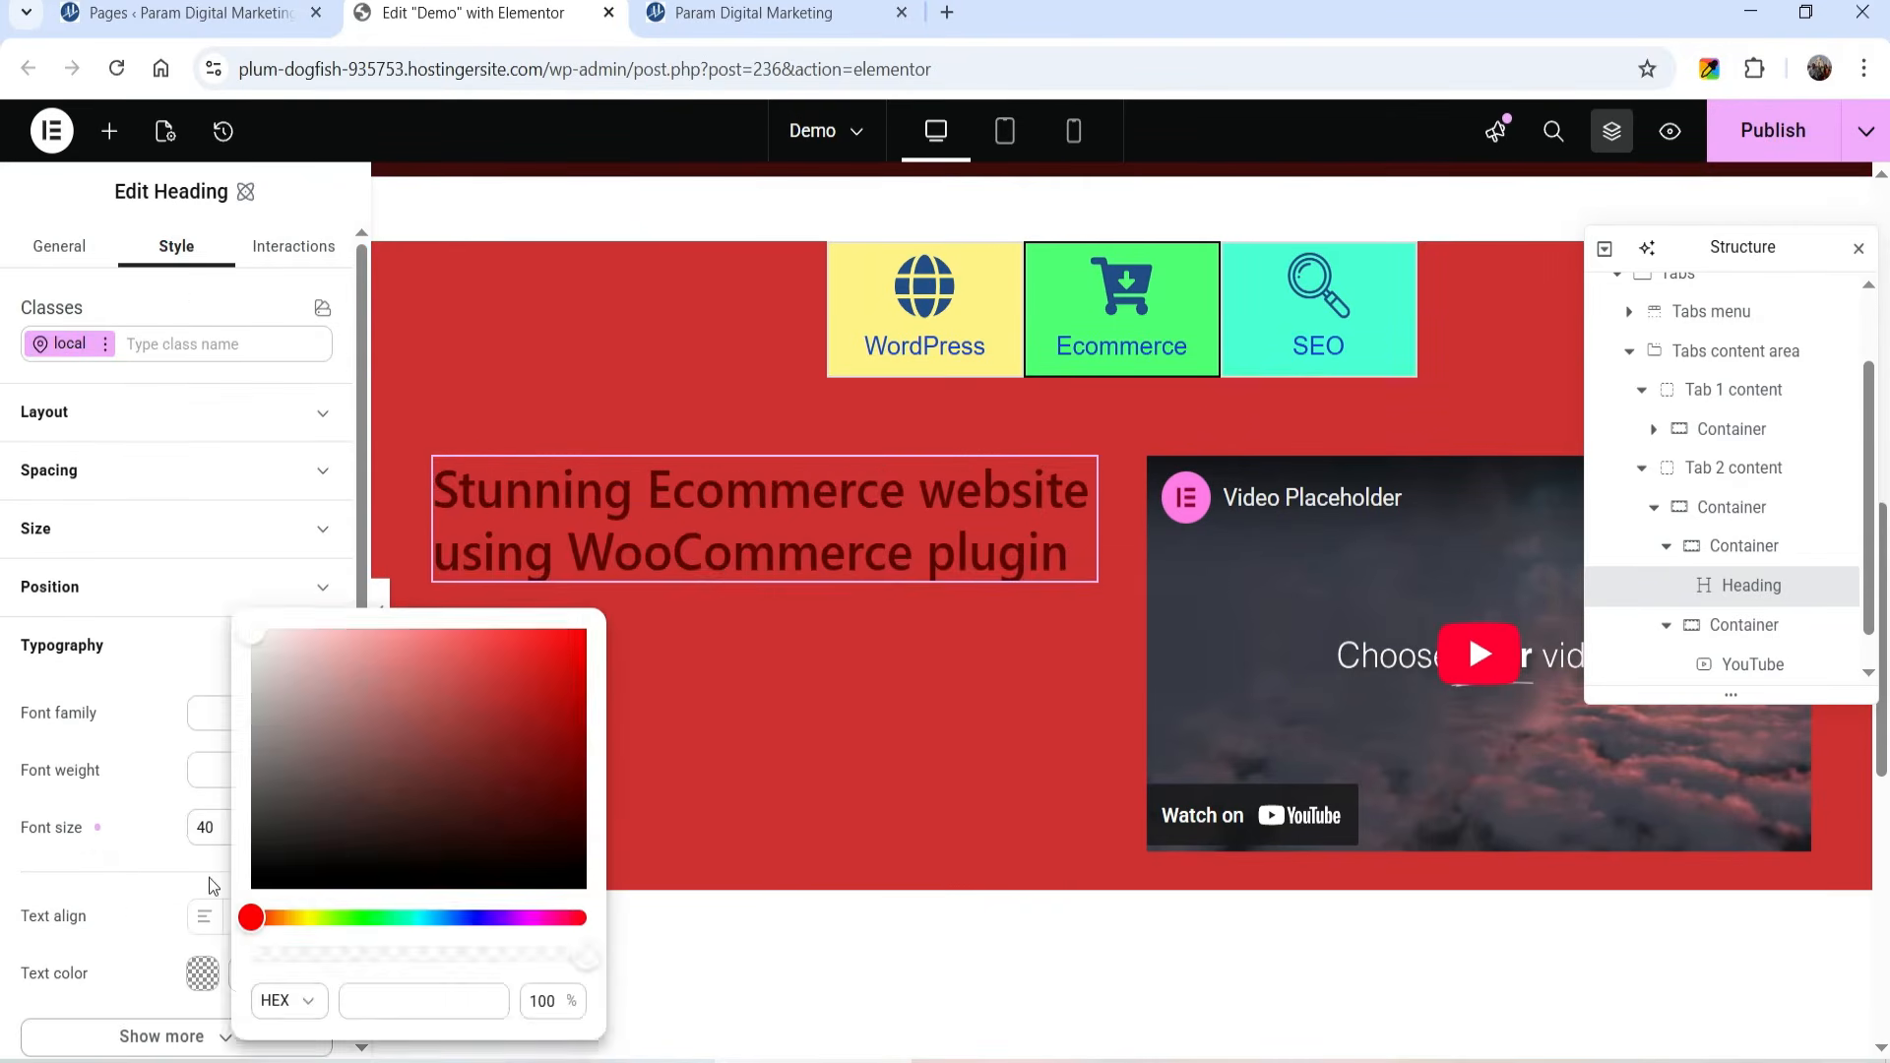
click(269, 646)
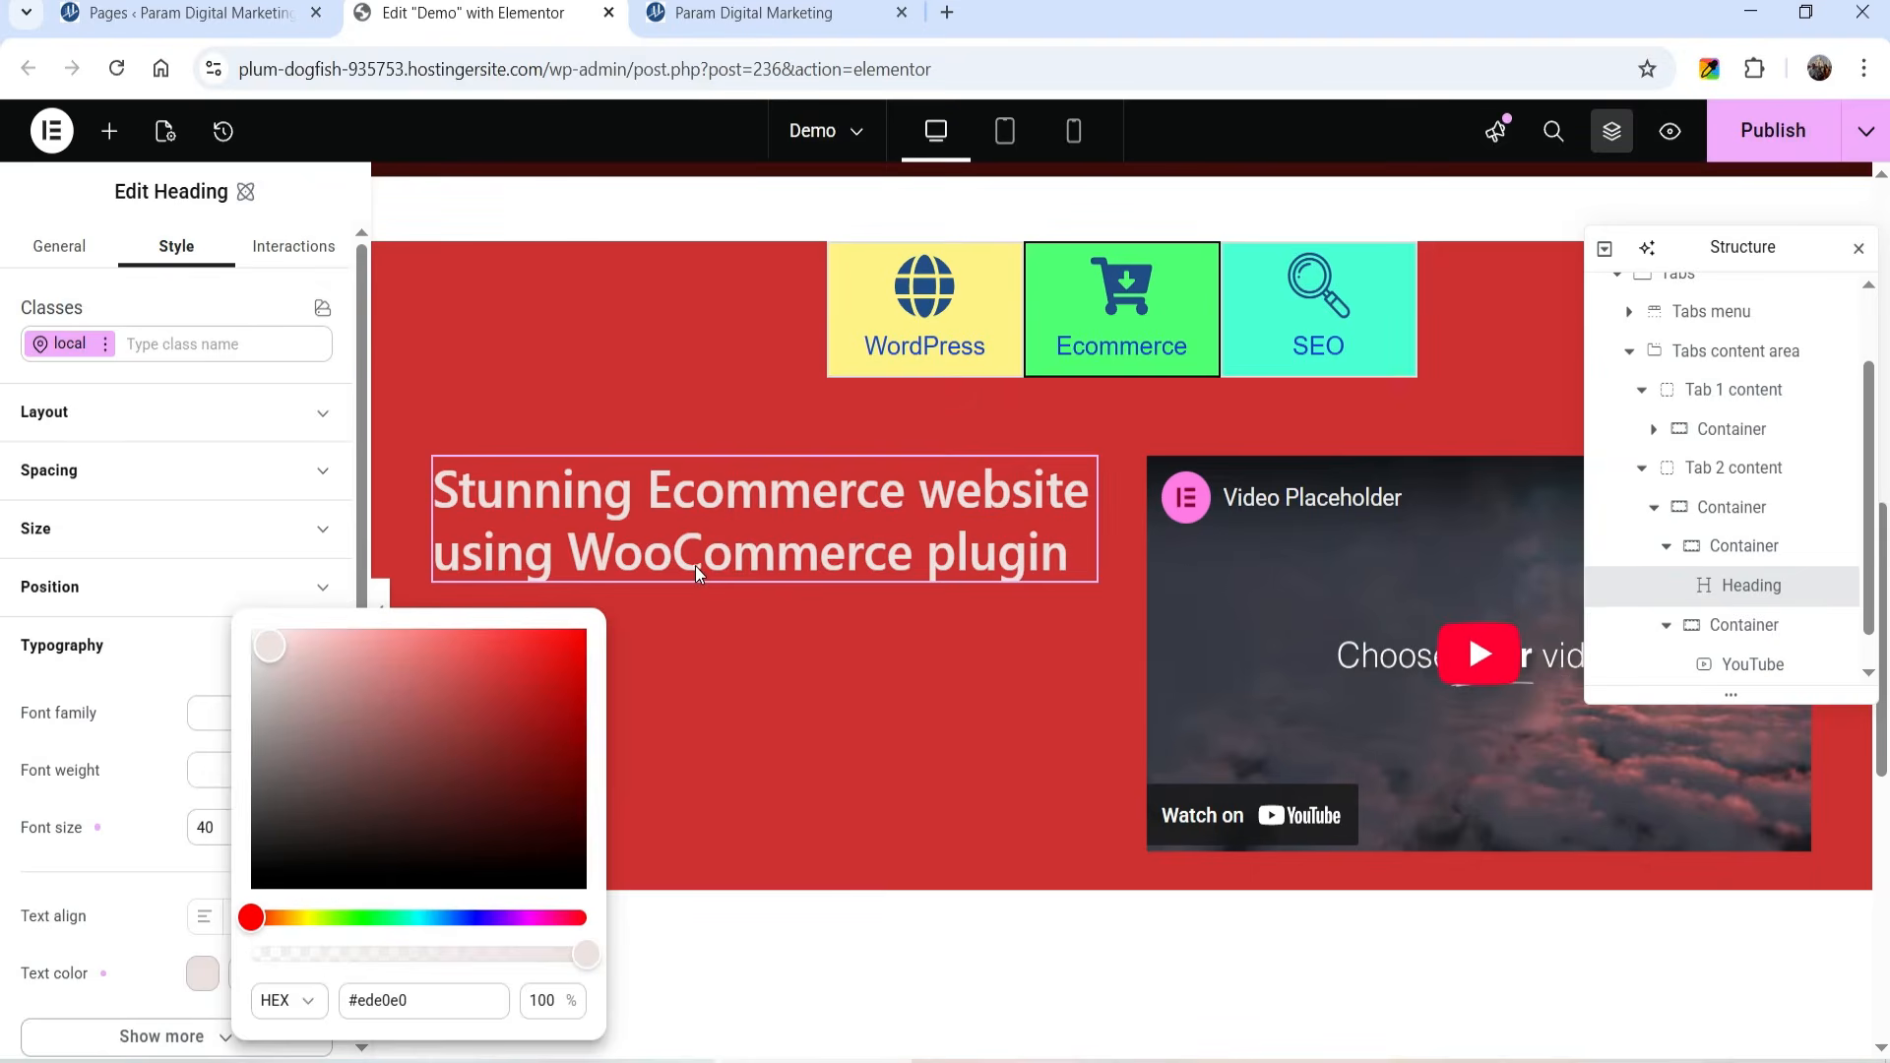
click(789, 535)
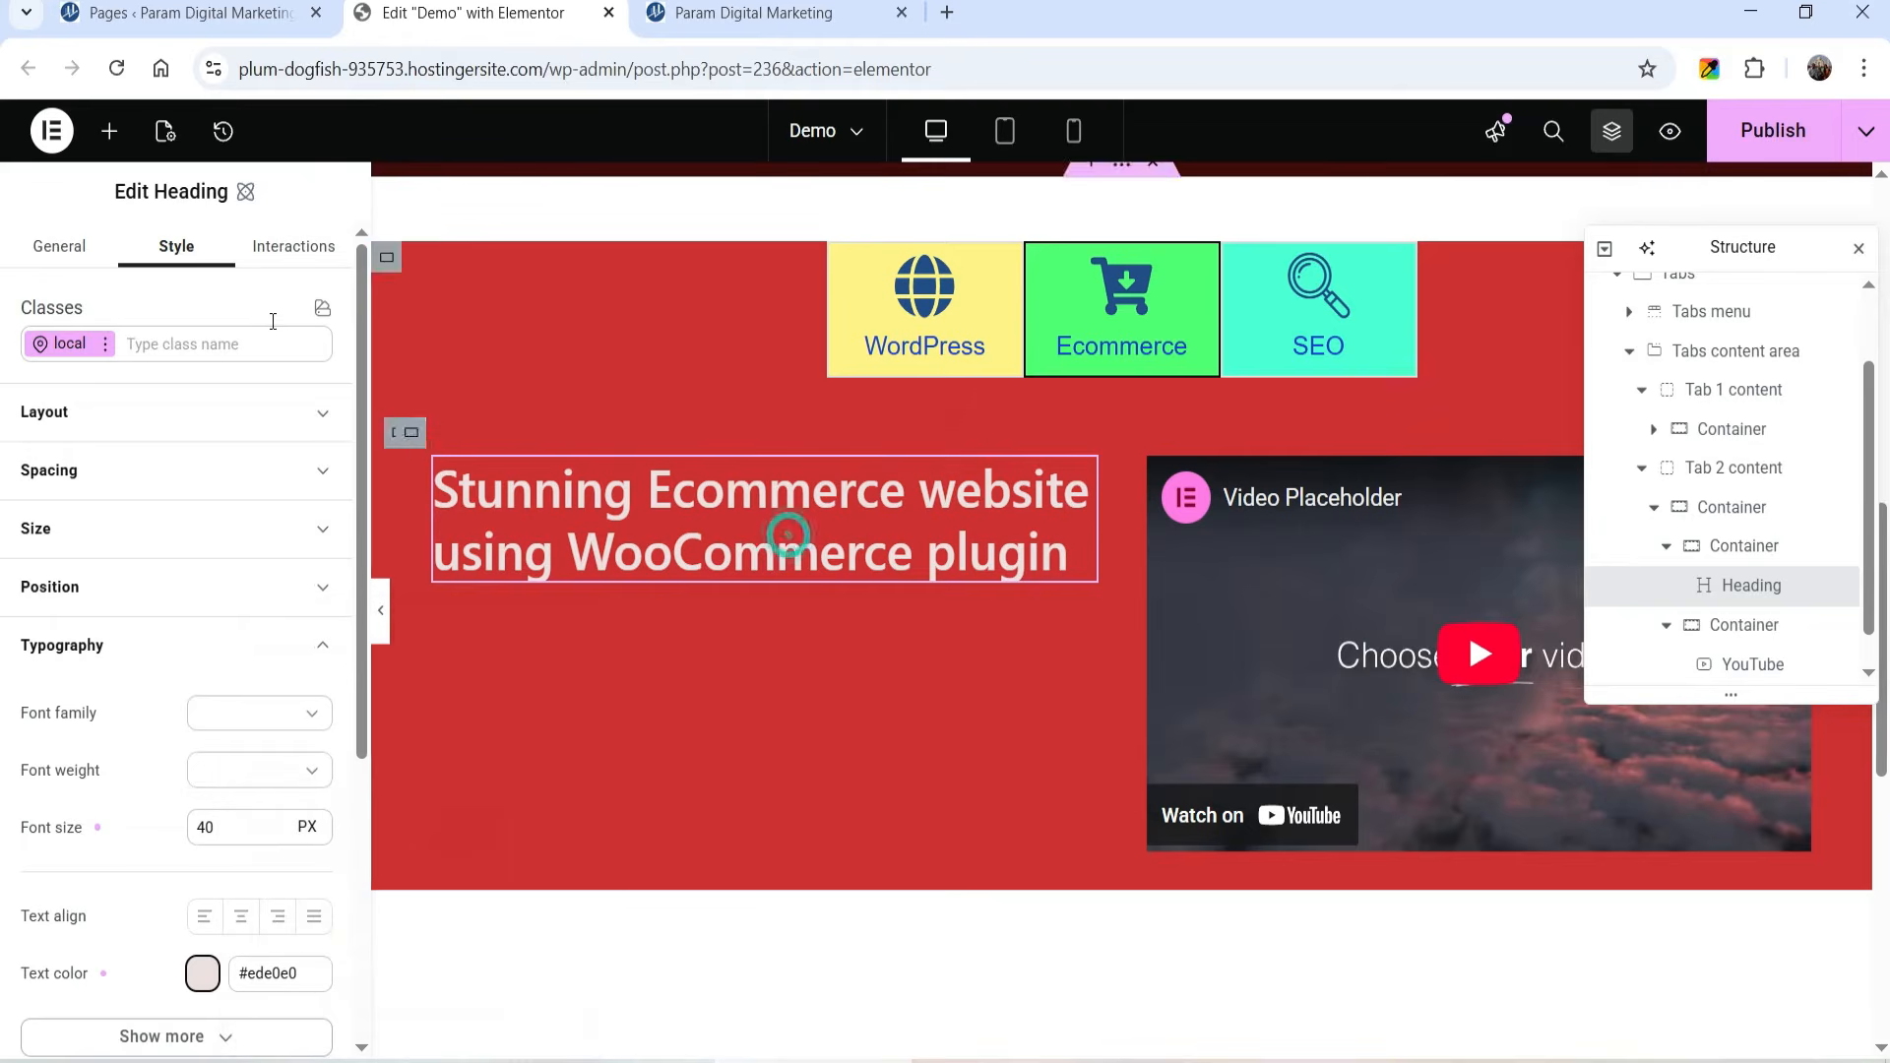
Step: Add a Text Editor below the heading in the first nested container of Tab 2 content
click(111, 129)
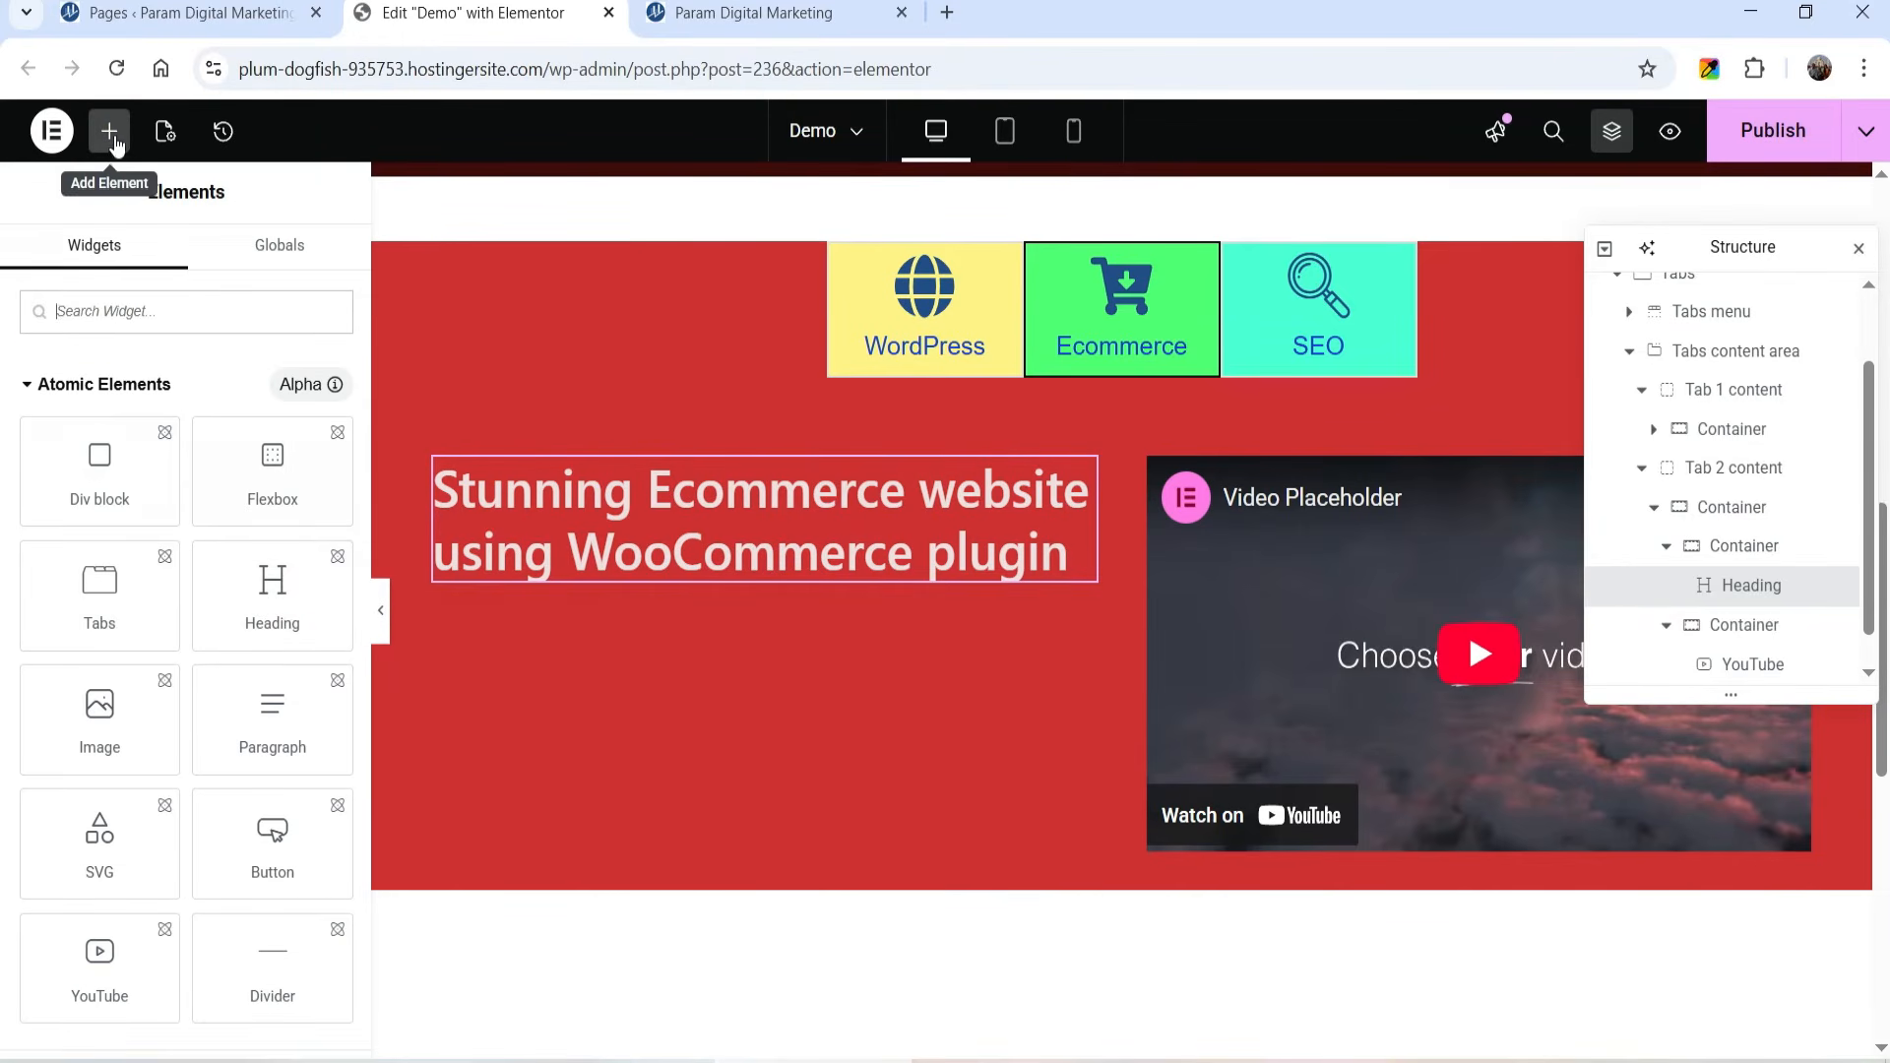
scroll(148, 611, down, 12)
scroll(144, 617, up, 1)
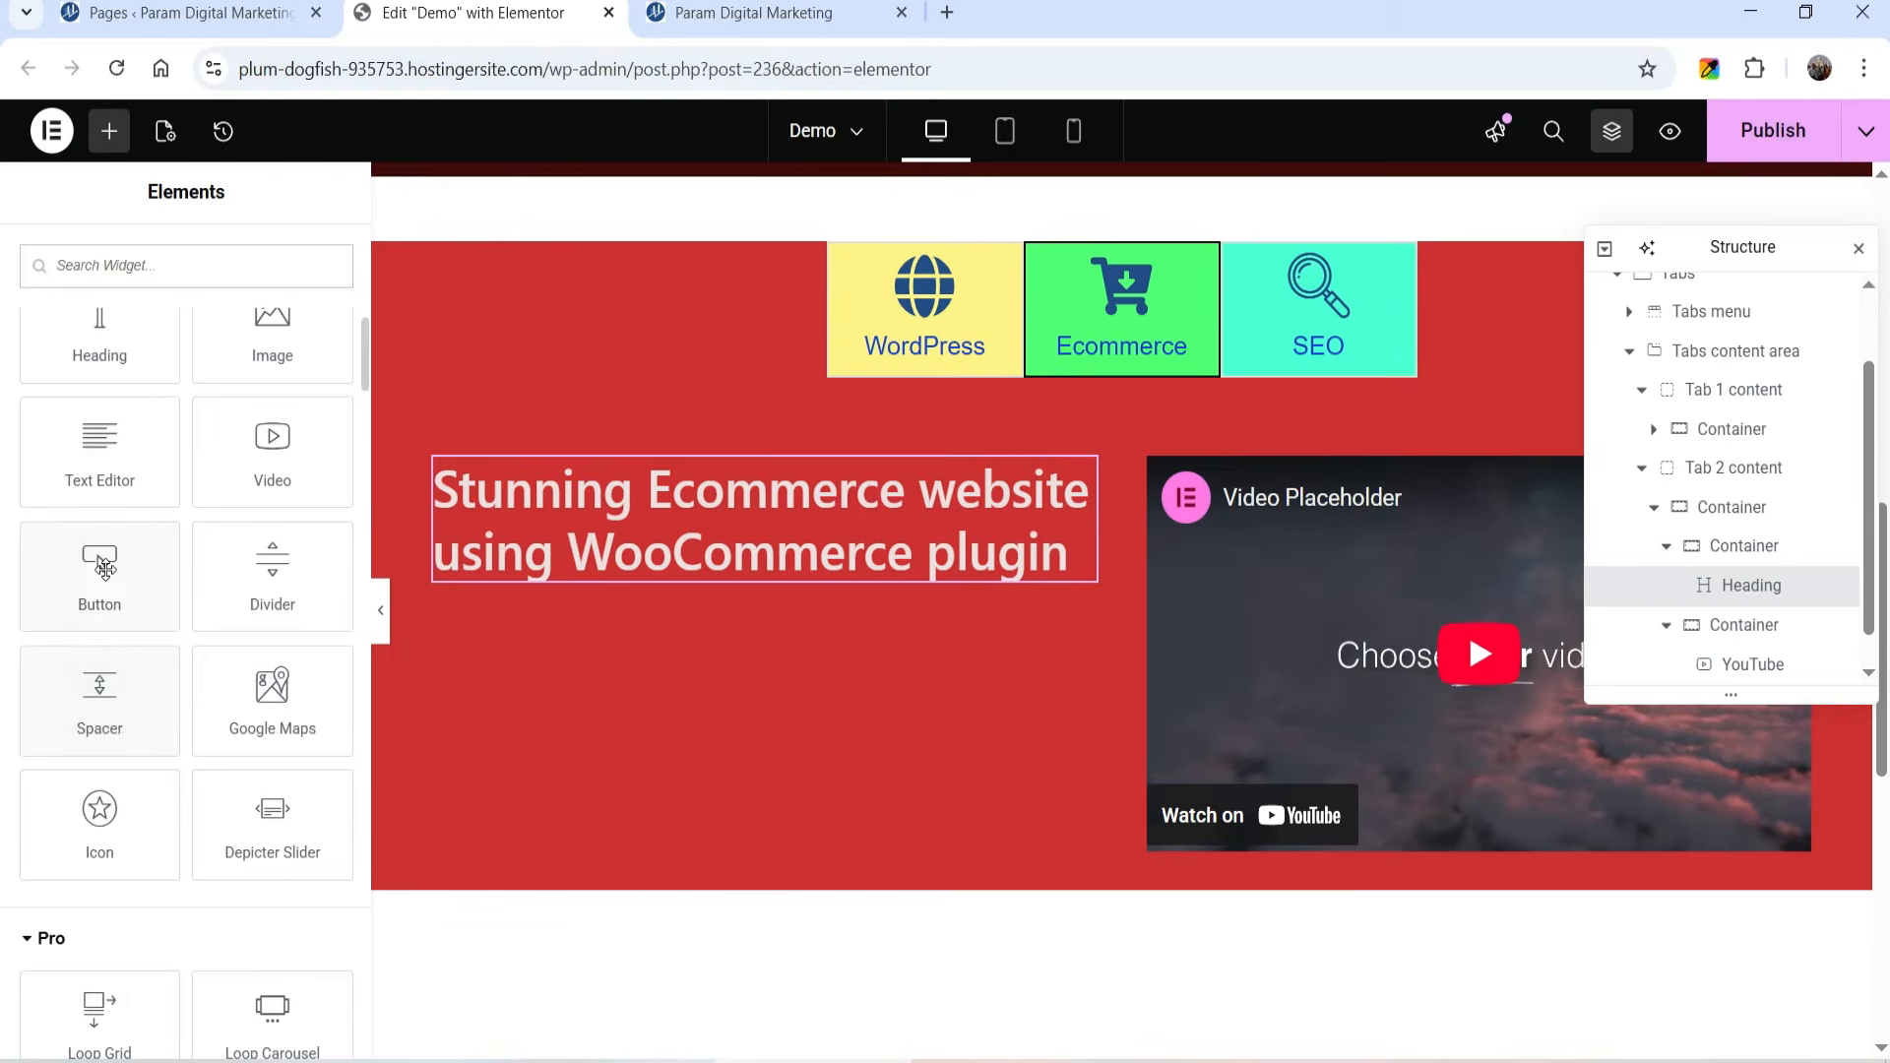
drag(96, 448, 630, 611)
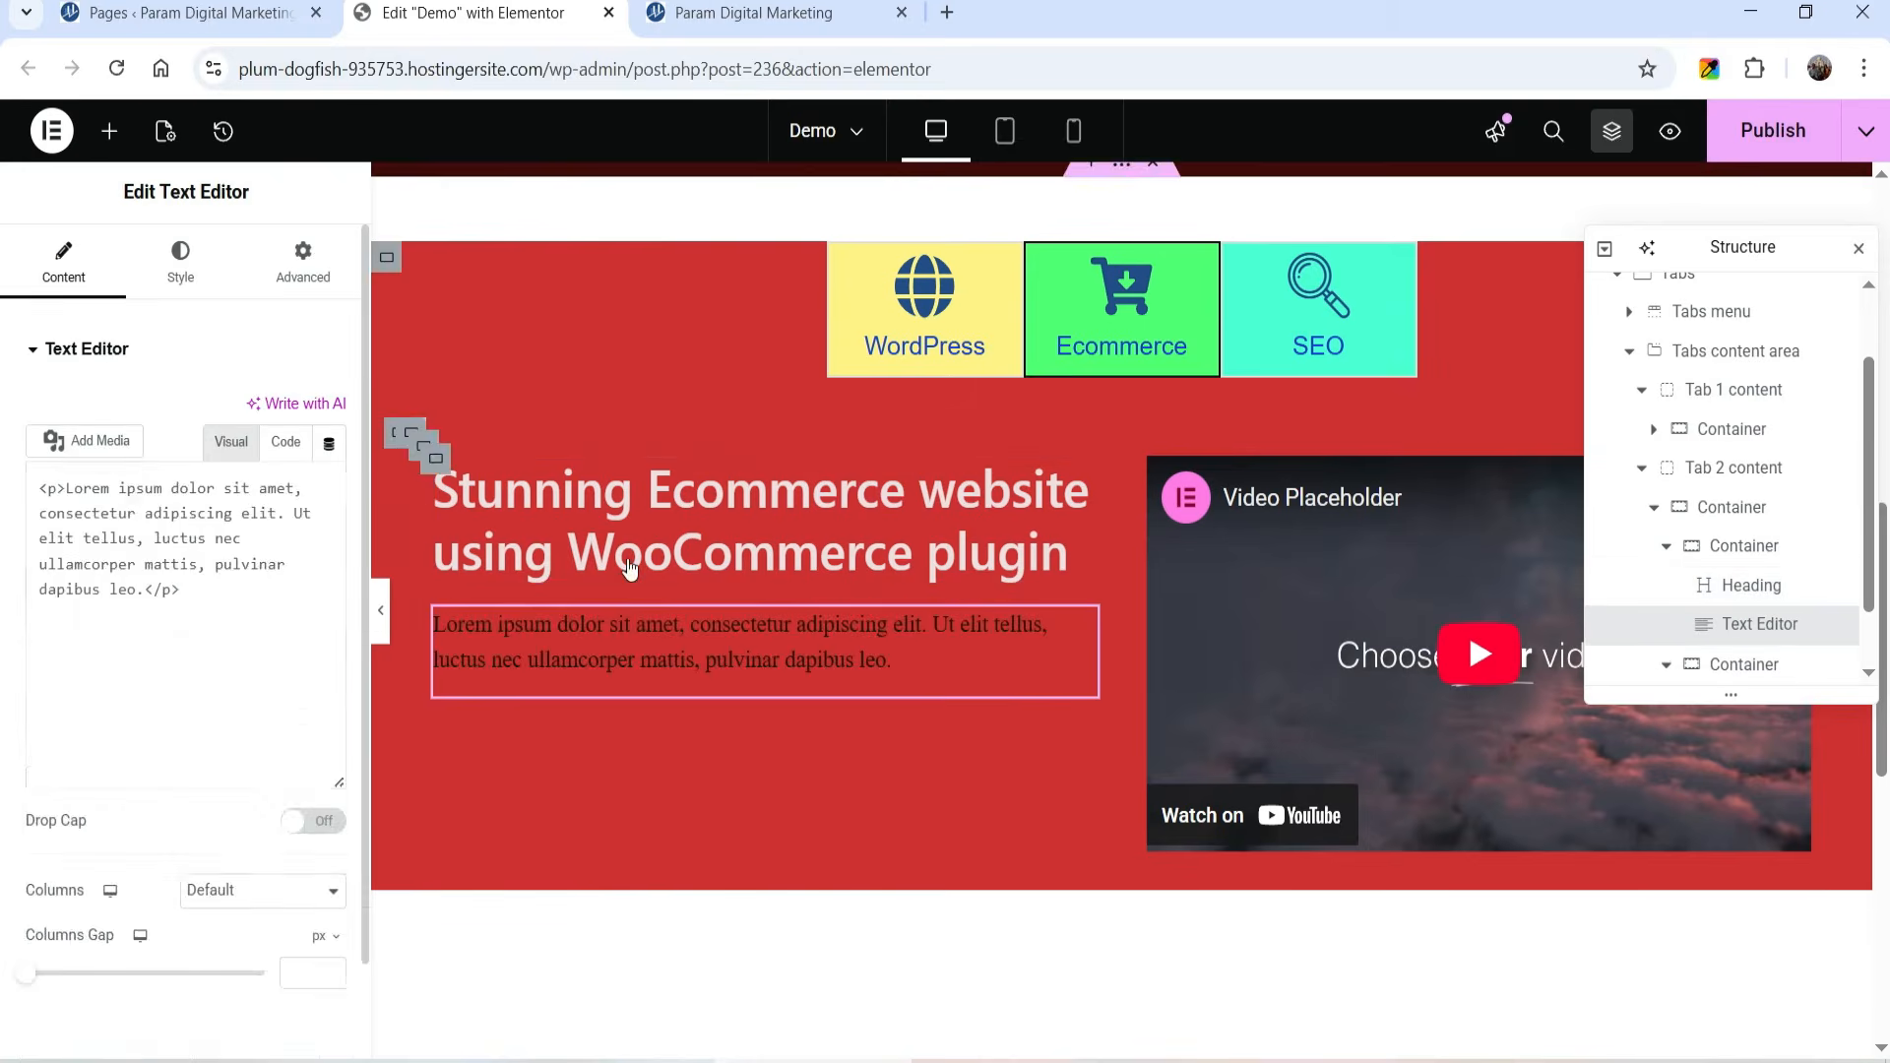
Step: Add a Button below the text editor in the first nested container of Tab 2 content
click(109, 129)
drag(273, 842, 598, 792)
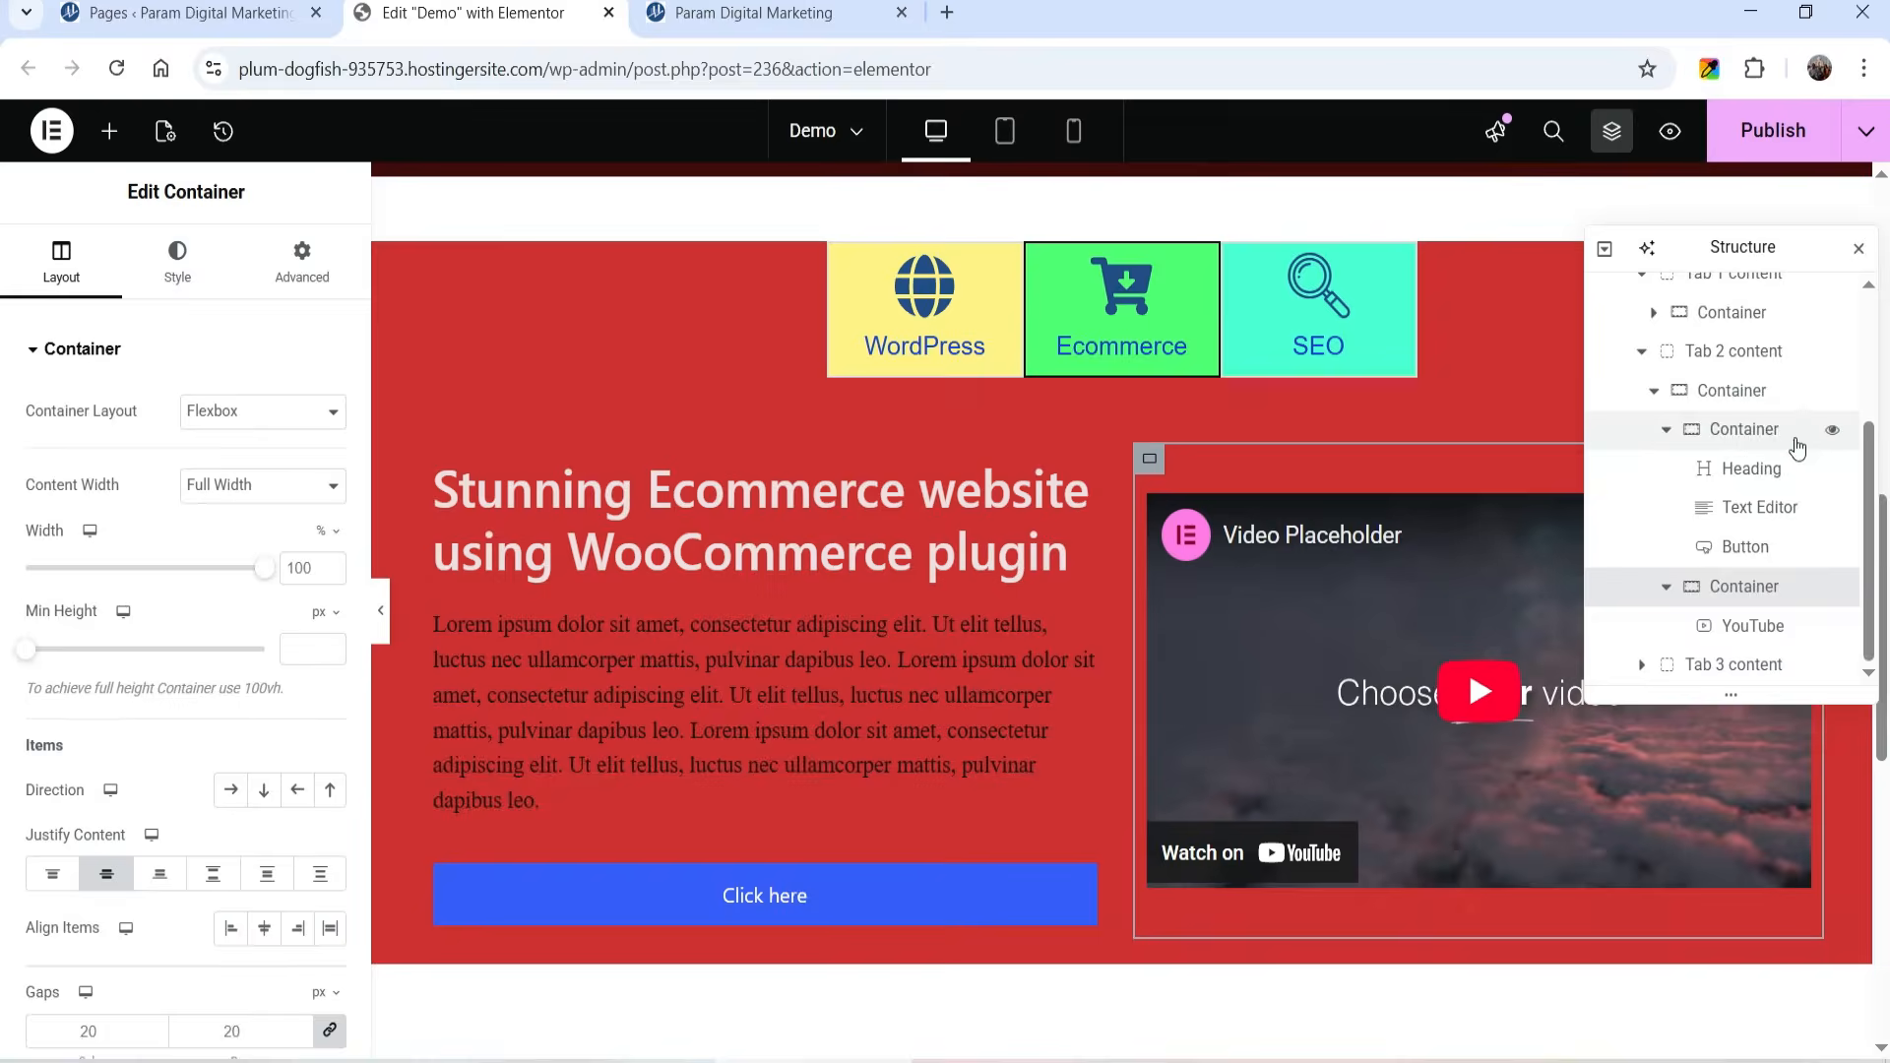
Step: Give Tab 2's outer container a light green background and a dotted border 5 px wide with a 12 px radius
click(1742, 430)
click(1733, 391)
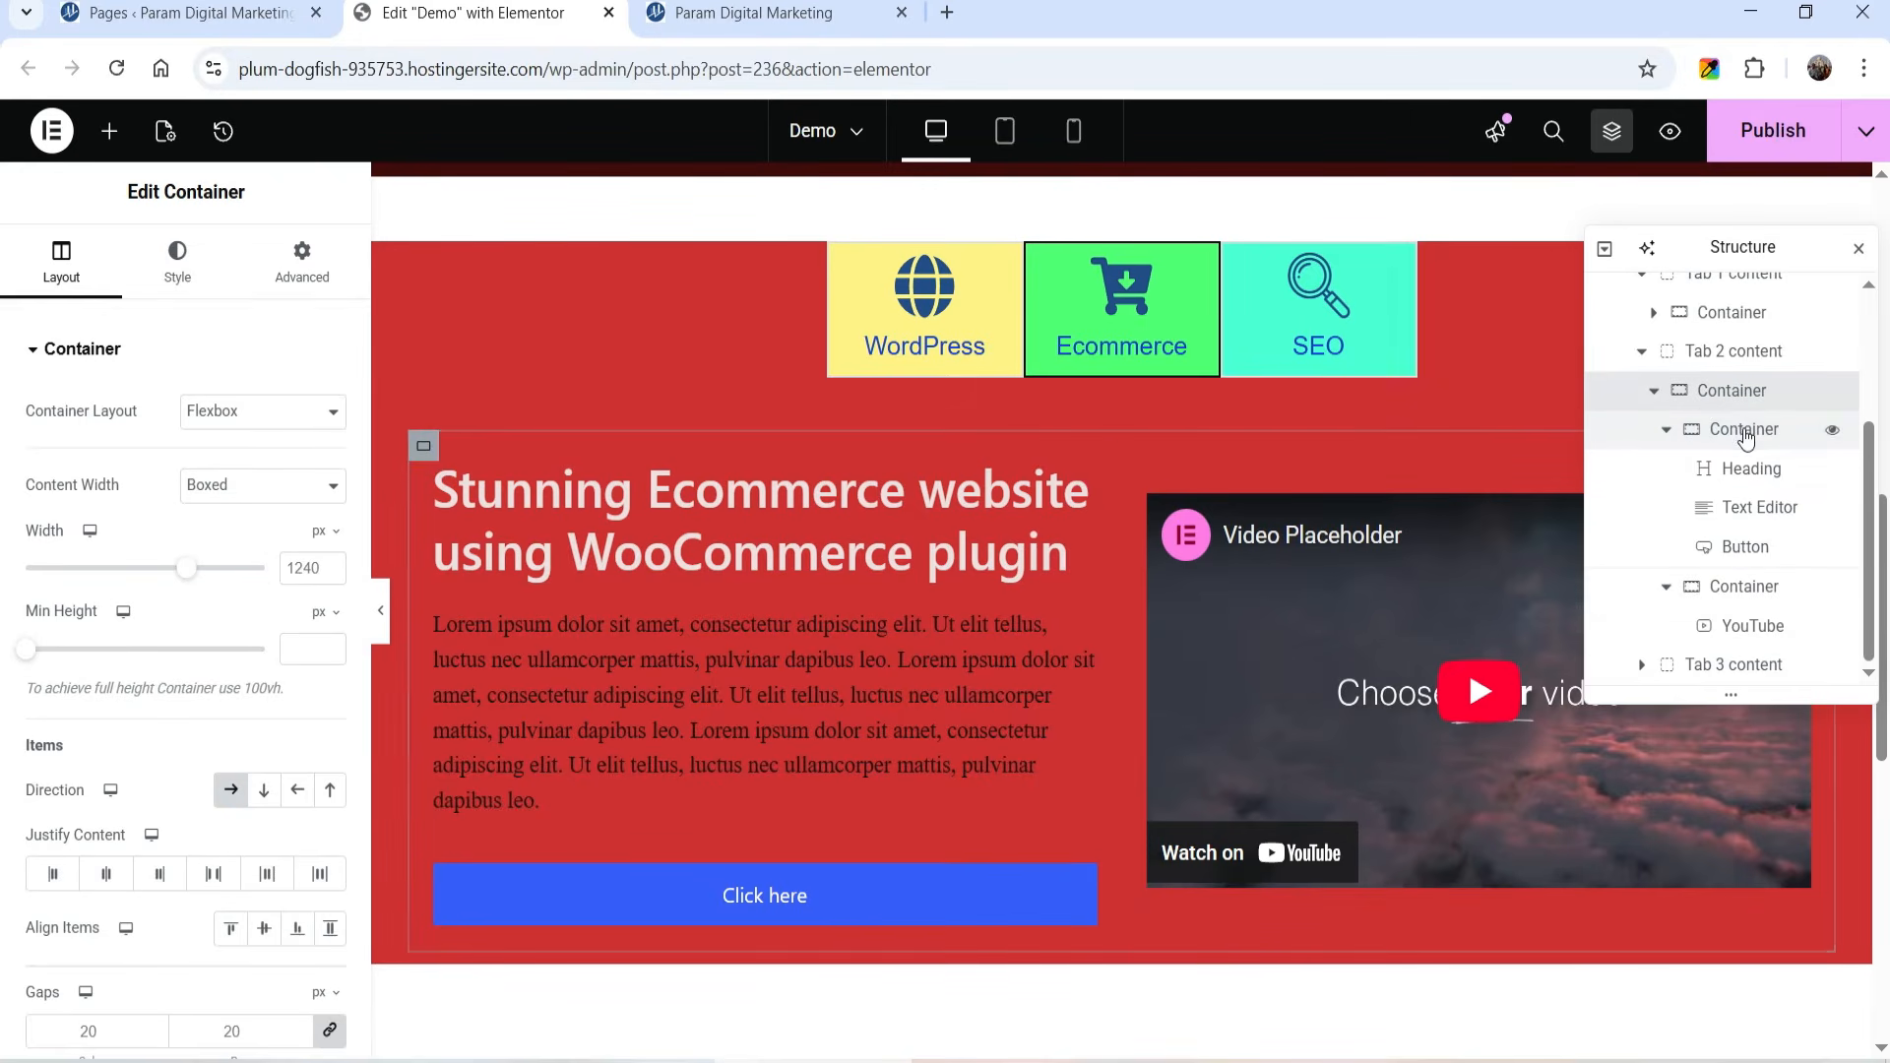
click(177, 258)
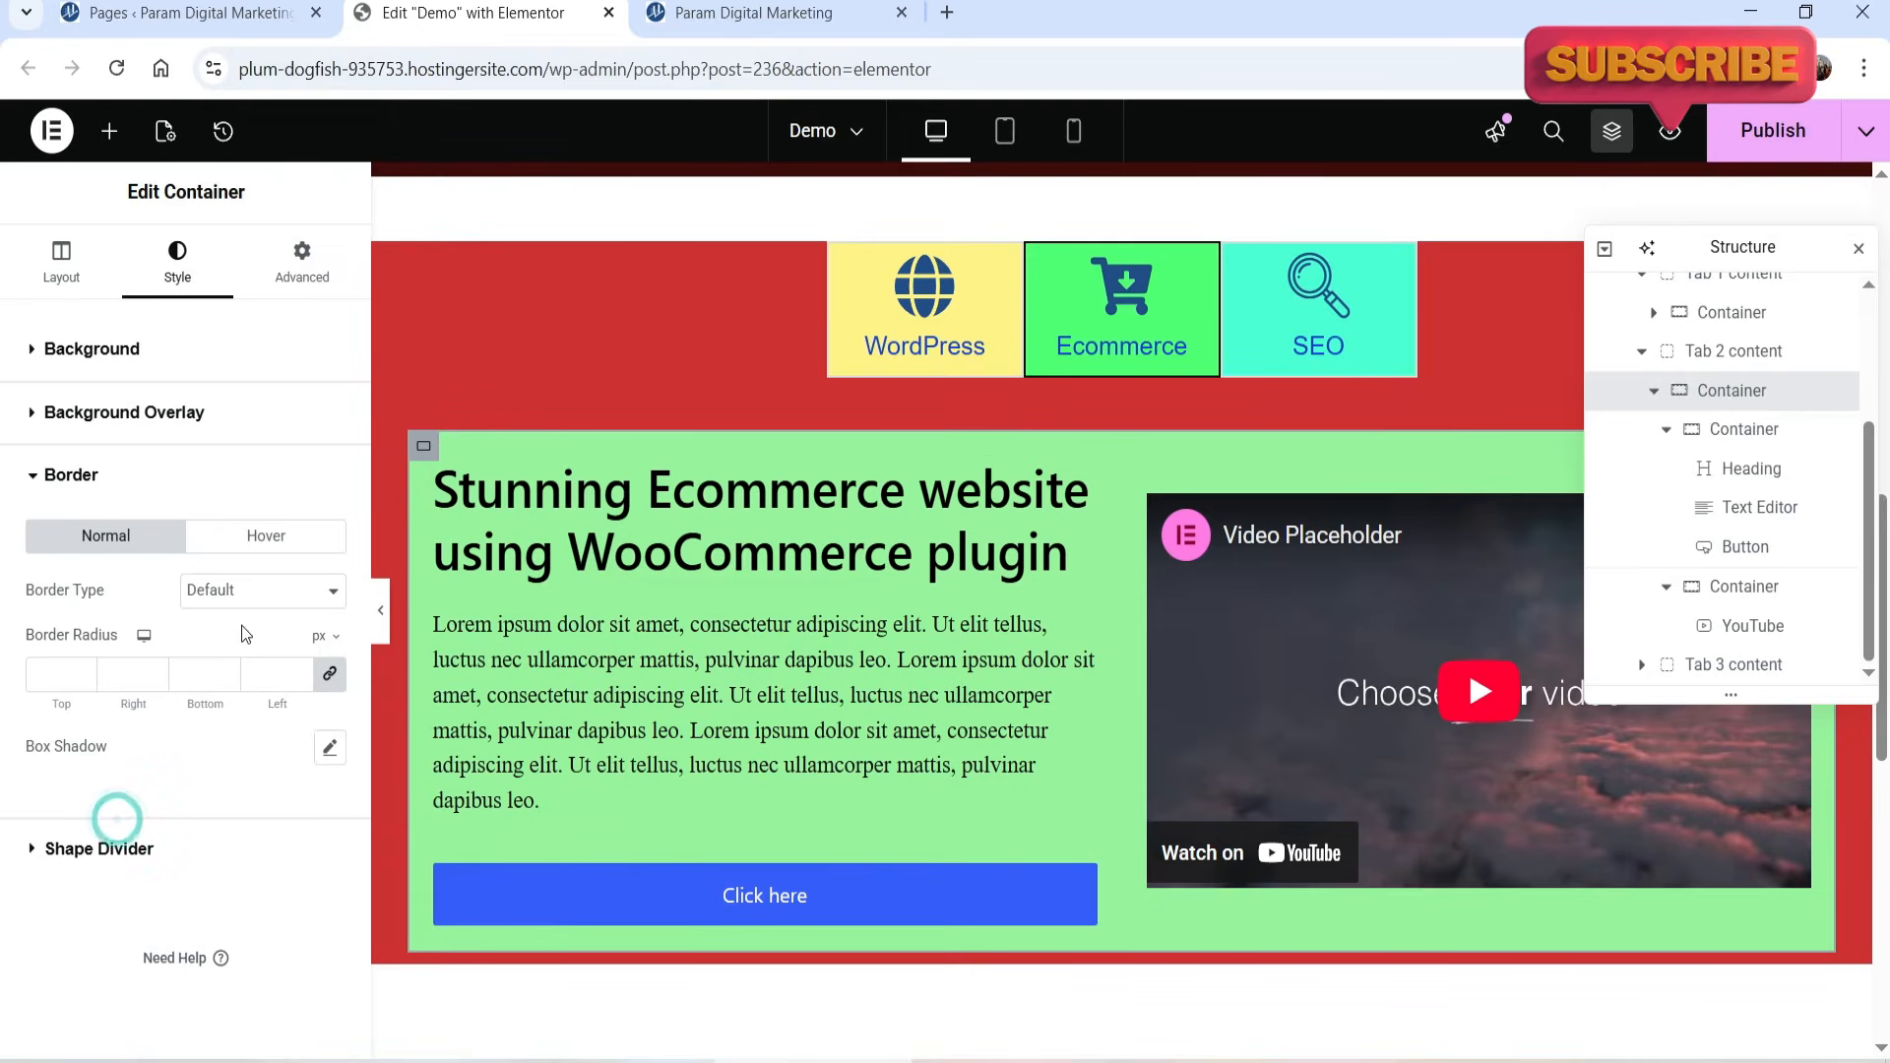
click(261, 591)
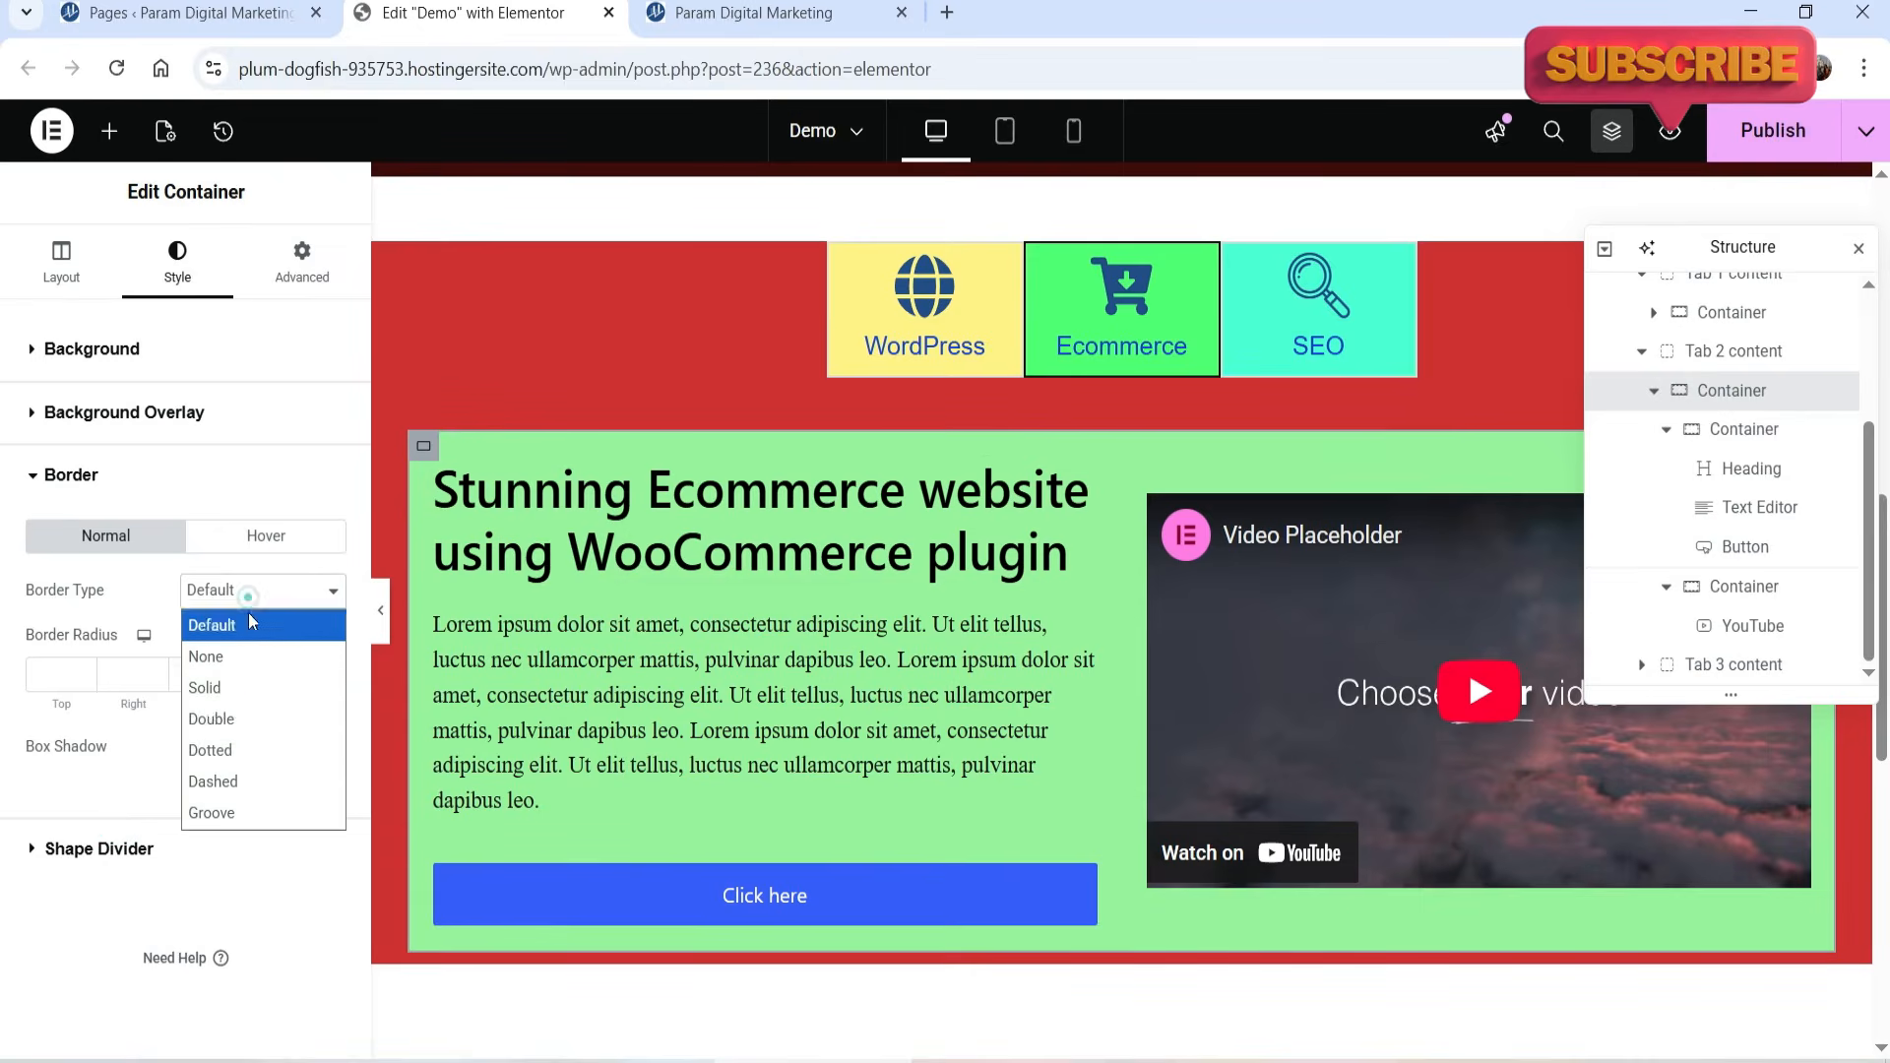
click(232, 776)
click(86, 833)
text(4)
click(86, 833)
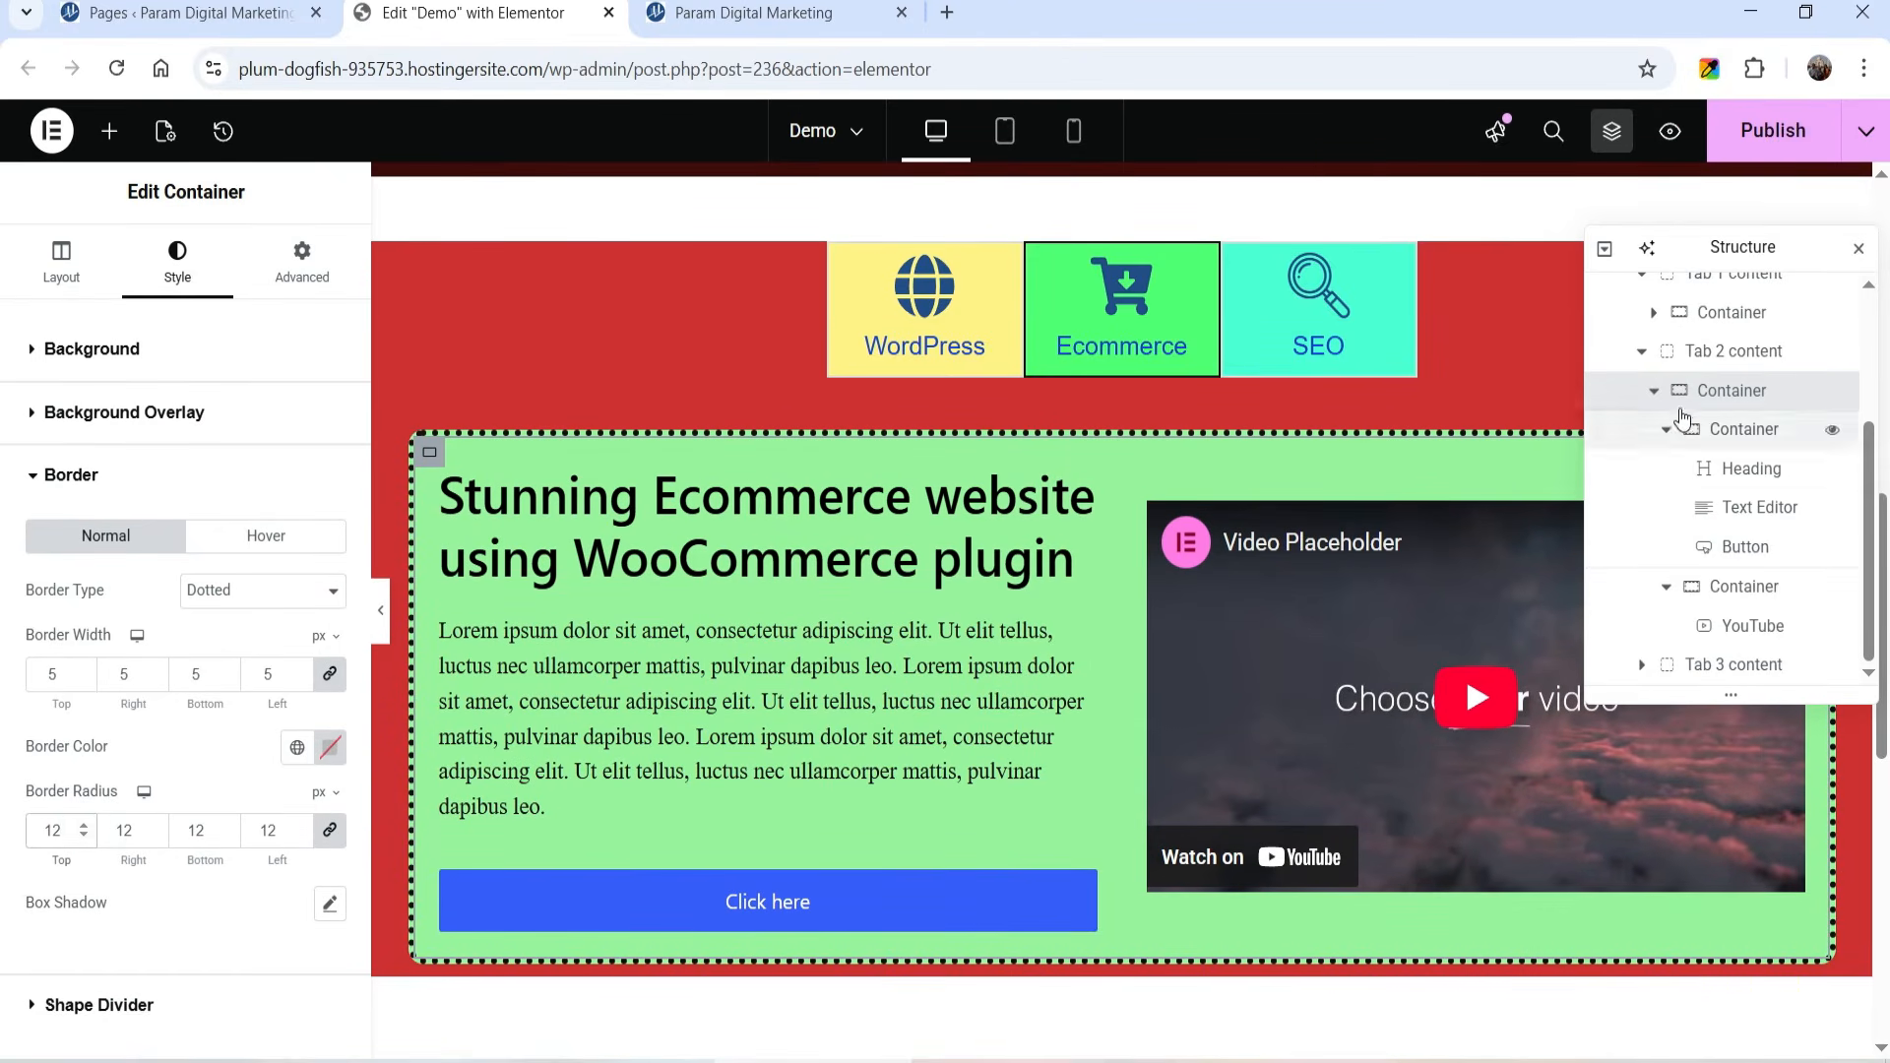
Step: Add a Container to the Tab 3 content and set its direction to Row - horizontal
click(1654, 391)
click(1704, 563)
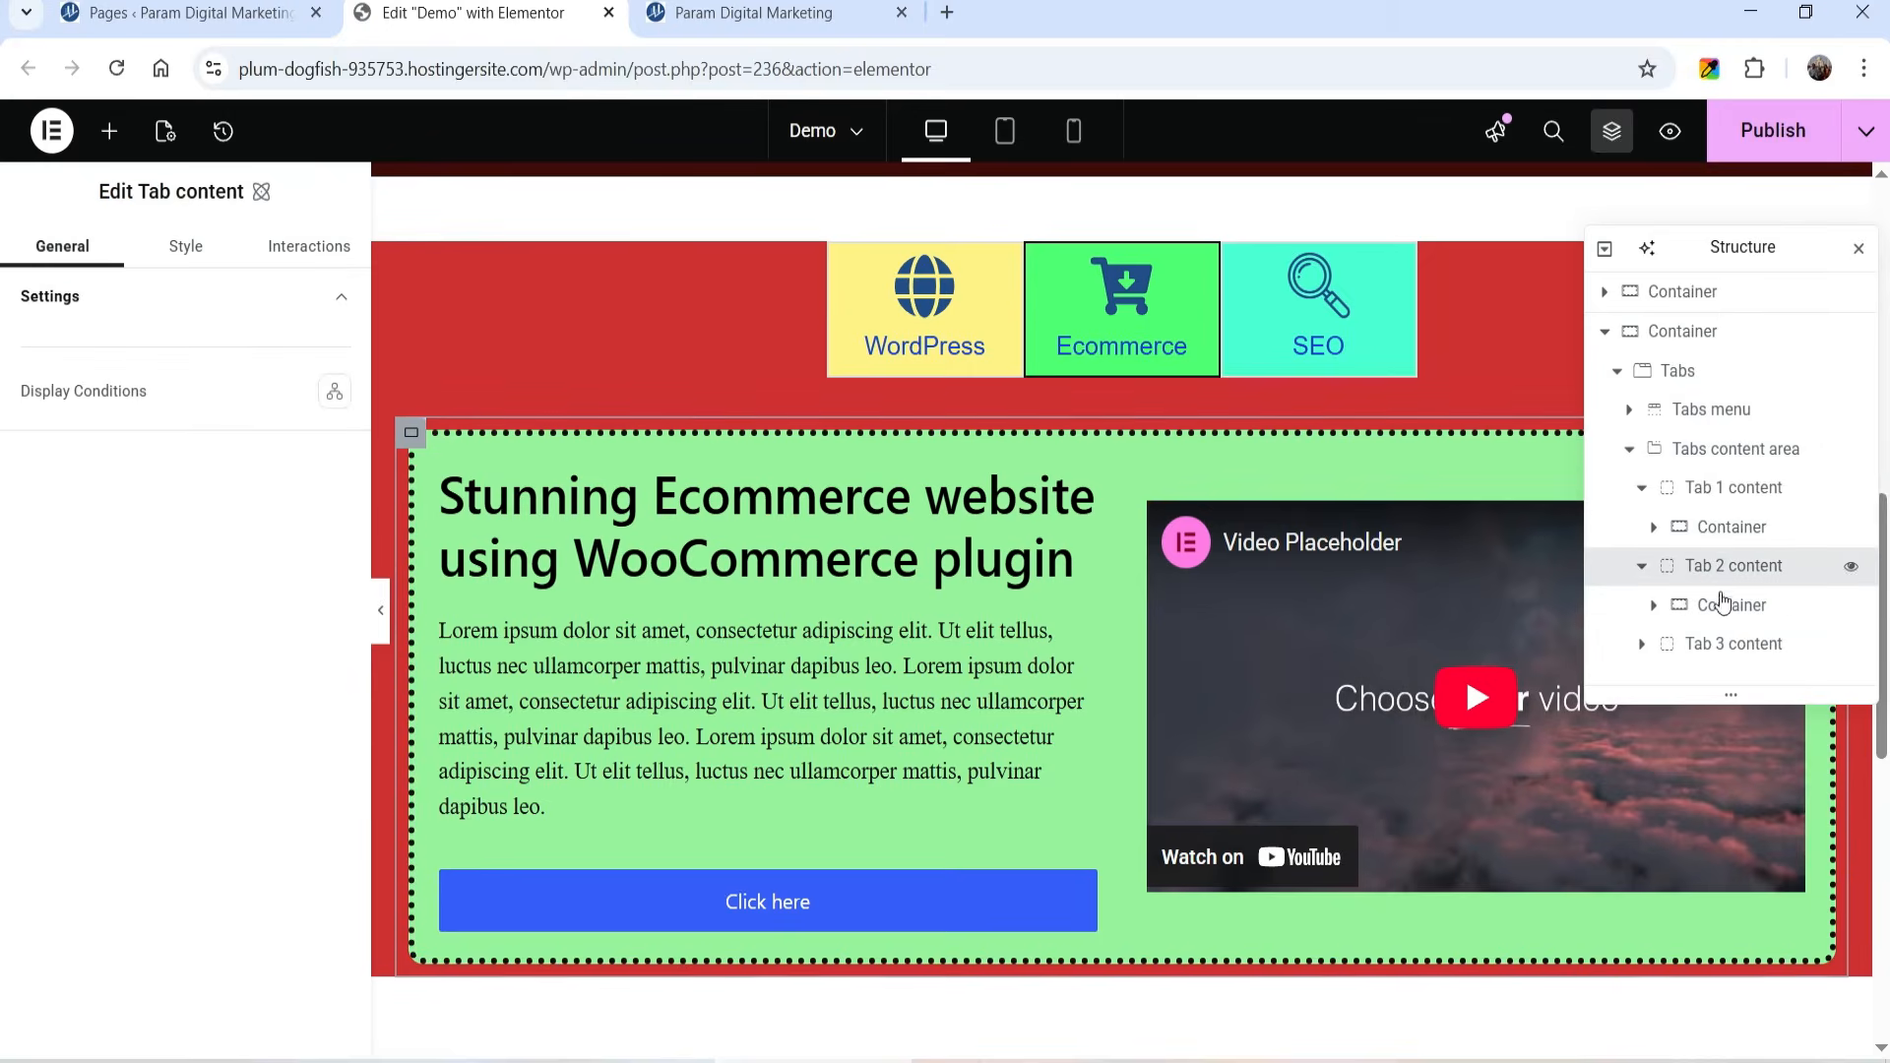
click(1726, 642)
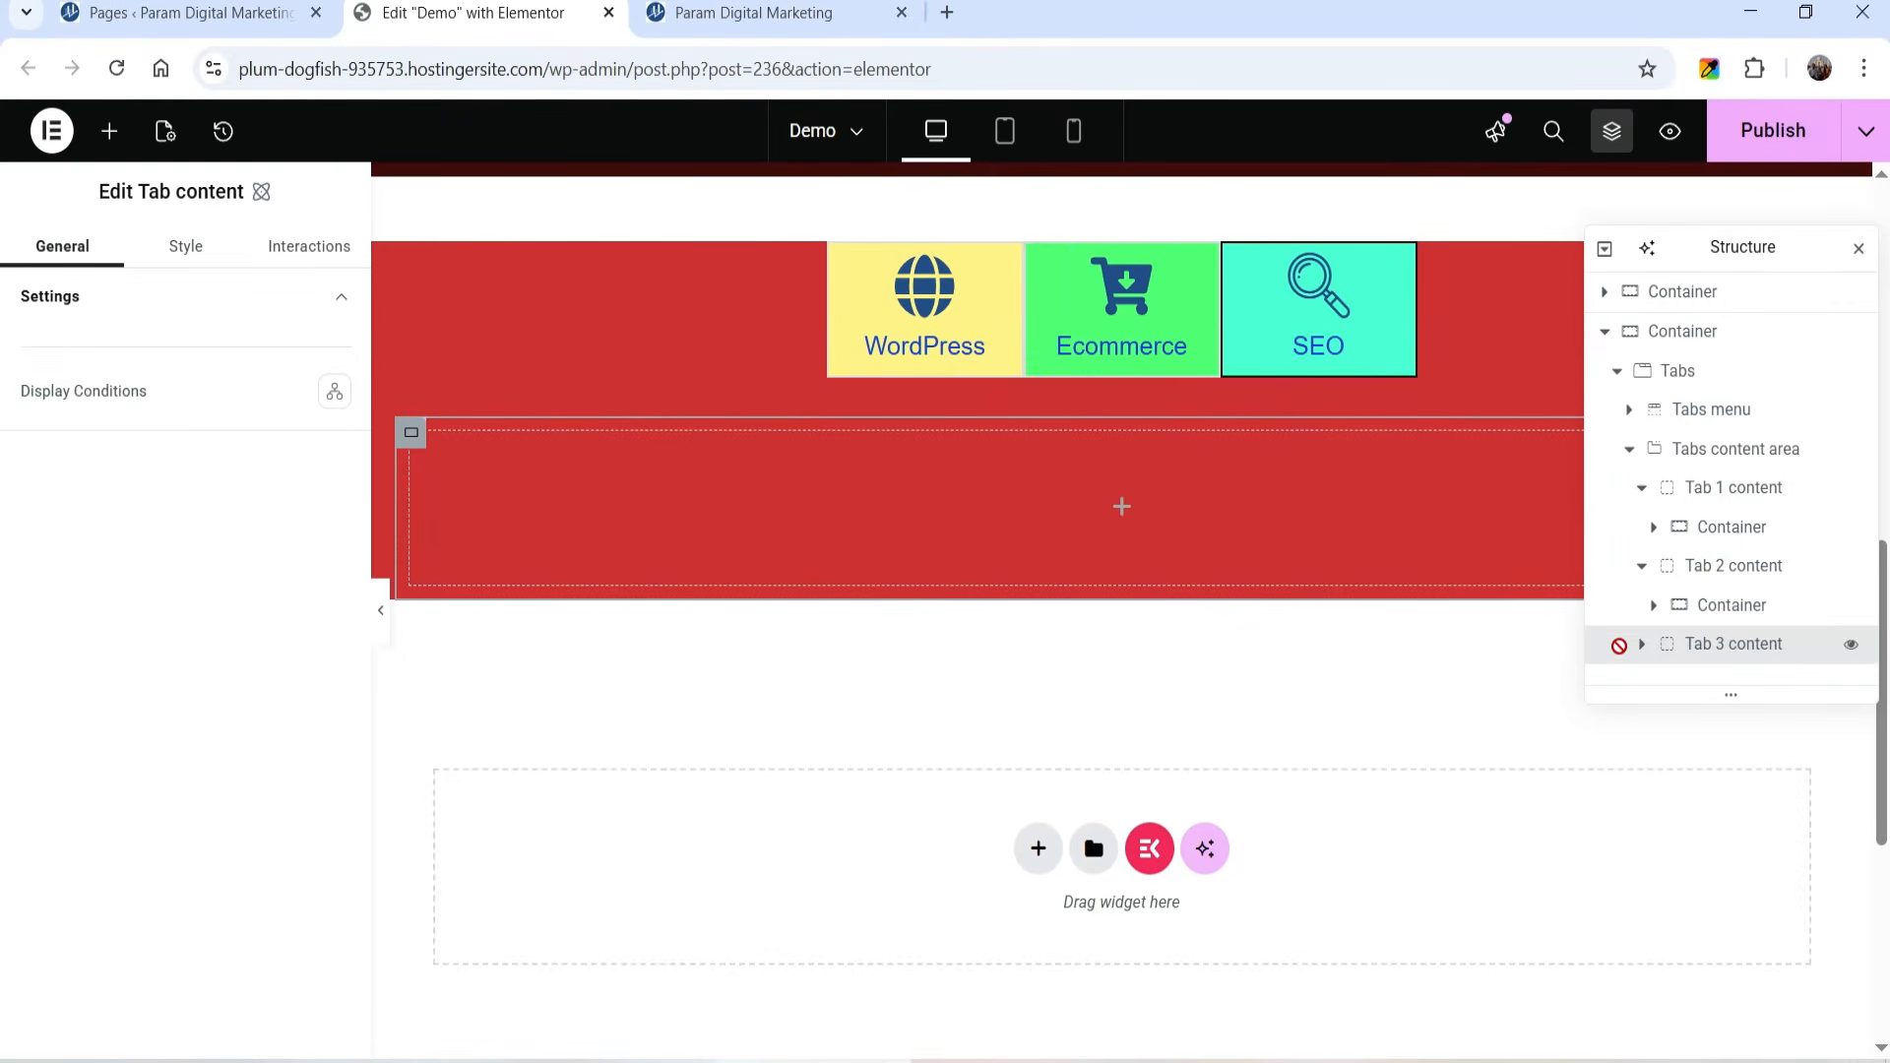
click(1124, 508)
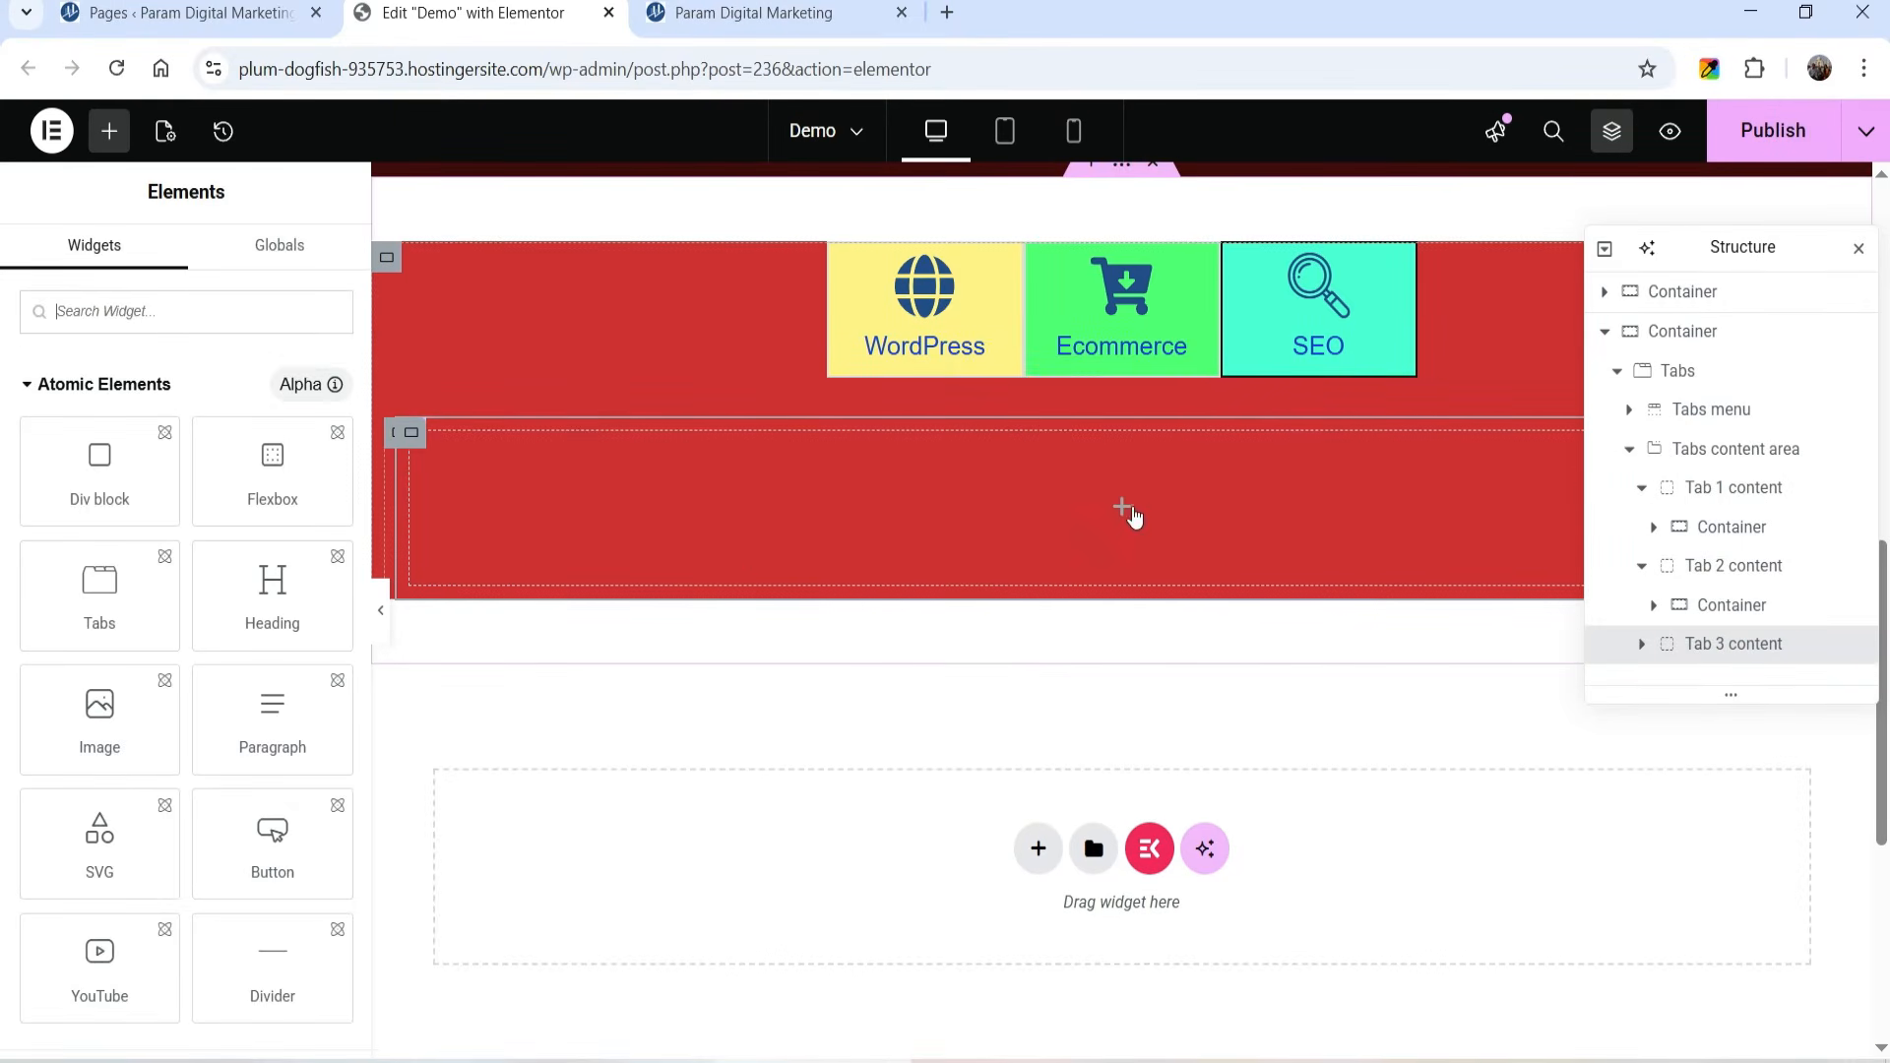
scroll(169, 624, down, 5)
scroll(119, 593, down, 1)
drag(100, 387, 586, 536)
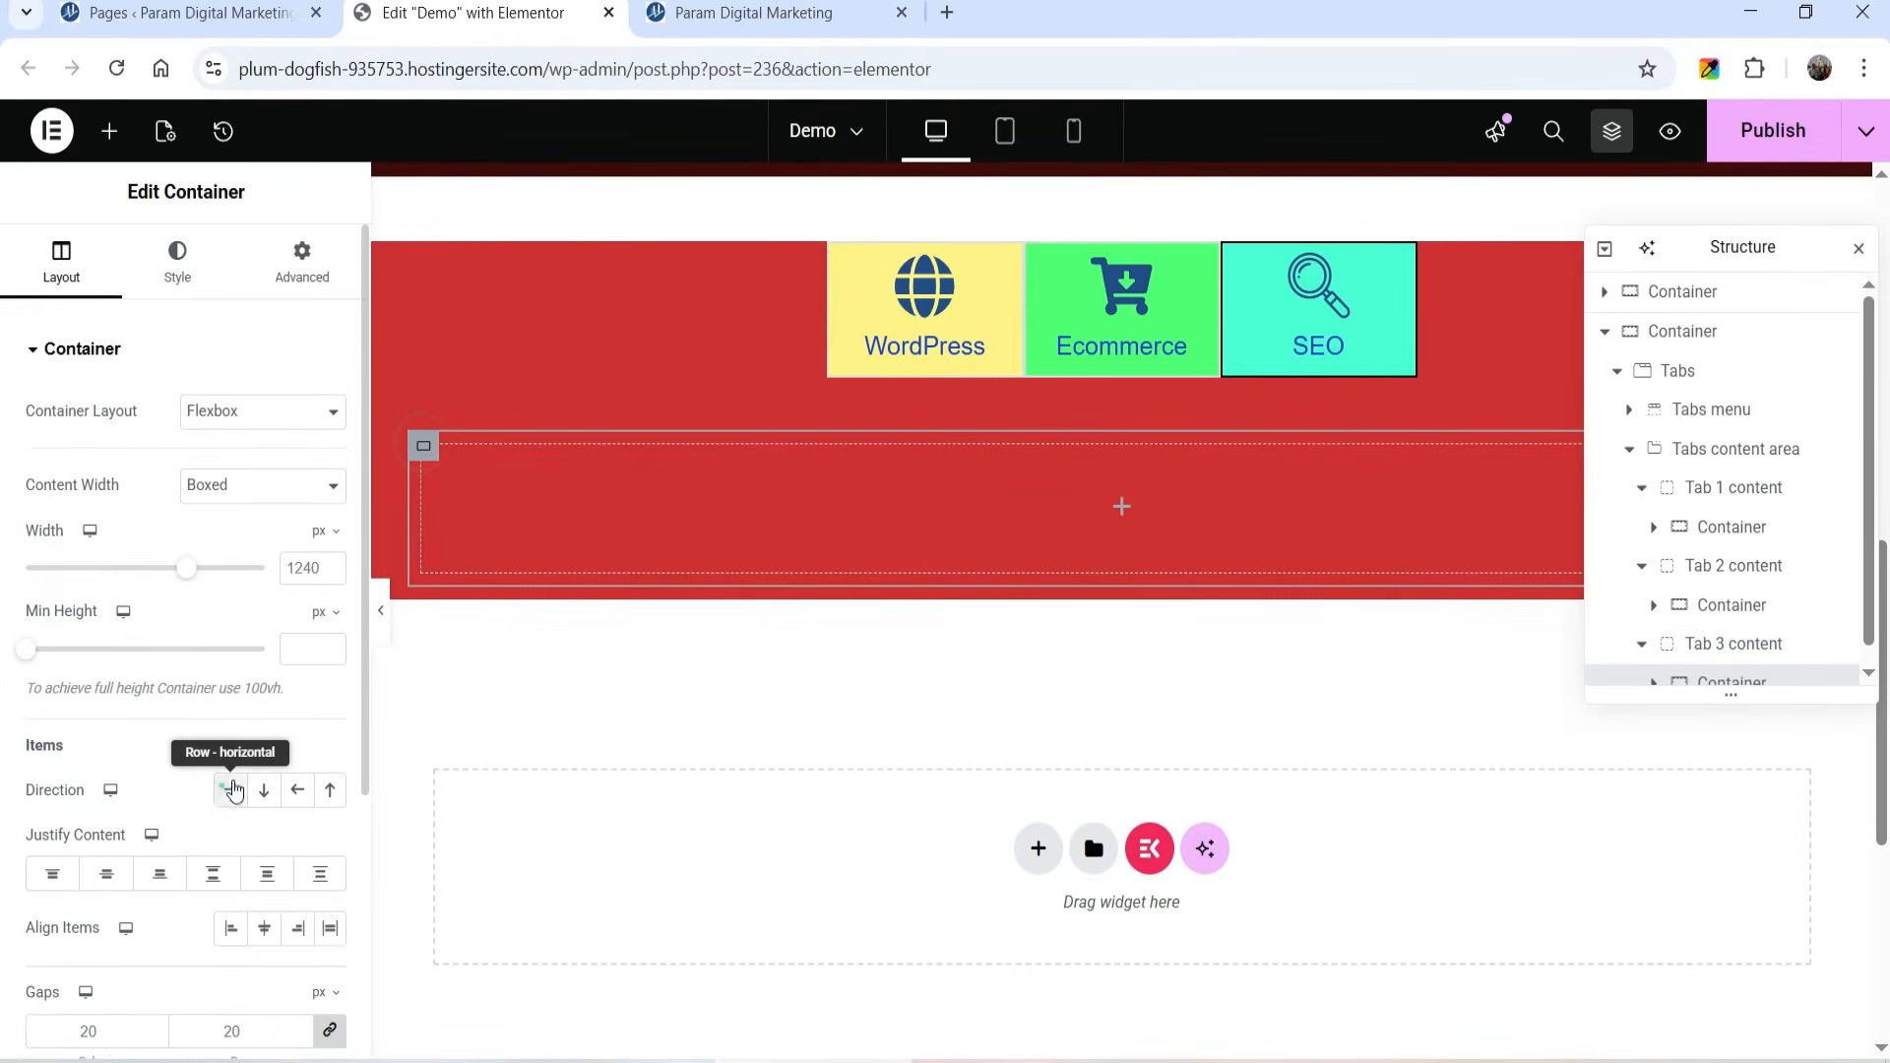
click(233, 790)
Step: Place a nested container inside Tab 3's container and duplicate it to form two columns
click(1122, 506)
scroll(103, 689, down, 3)
scroll(104, 689, up, 3)
drag(99, 517, 464, 558)
right_click(439, 404)
click(535, 528)
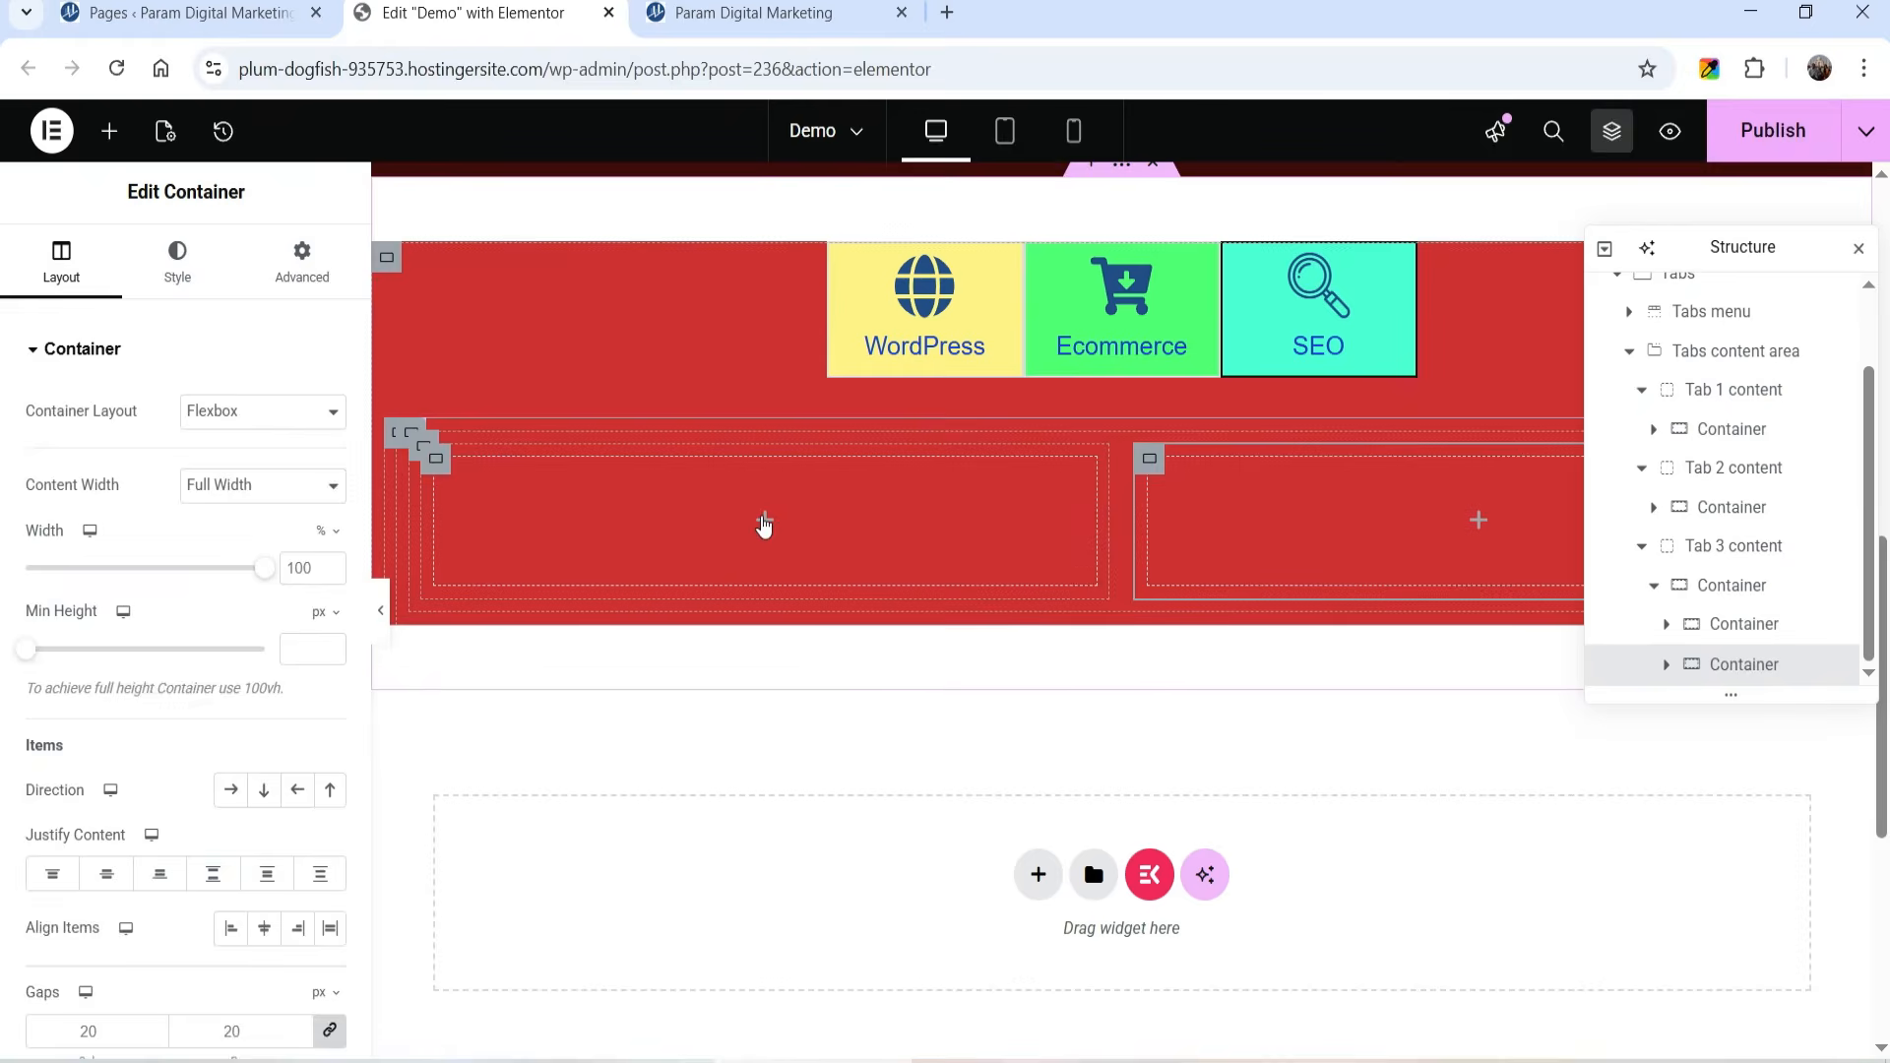
Step: Place a Google Maps widget in the second nested container of Tab 3 content
click(764, 522)
scroll(98, 612, down, 10)
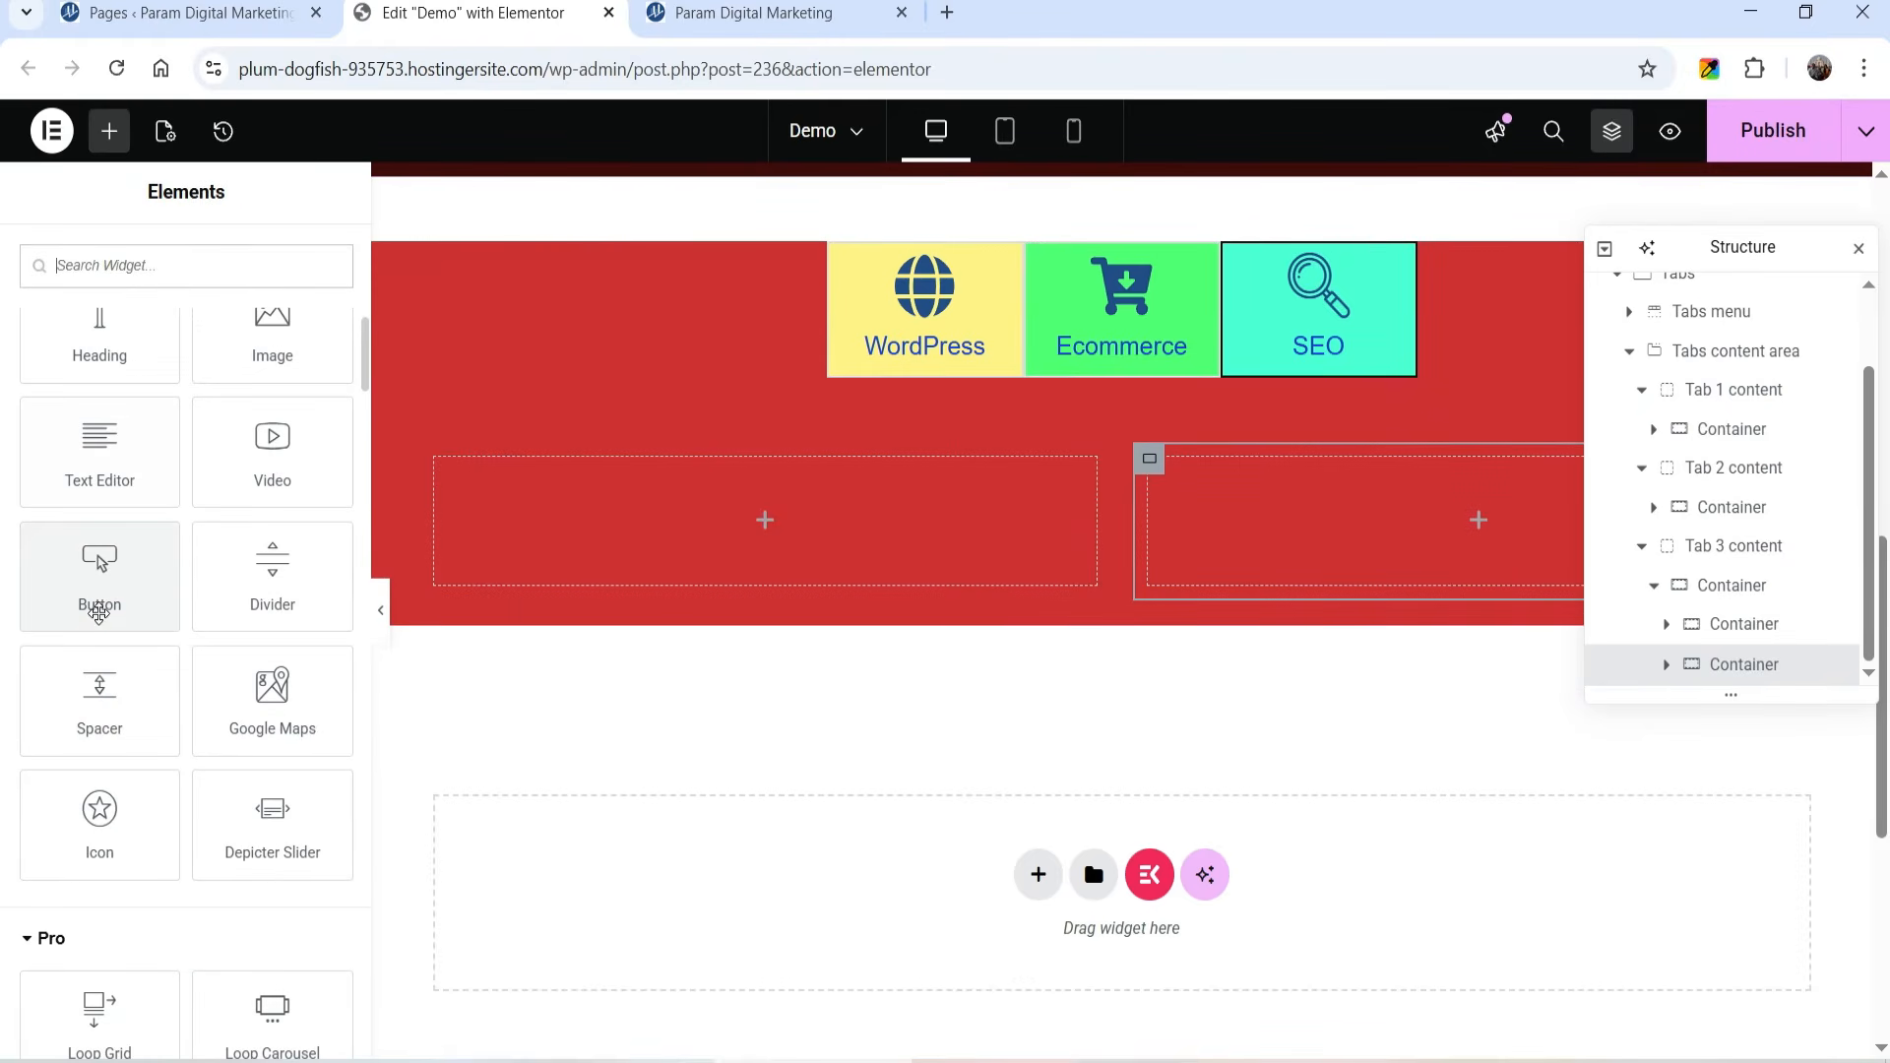
drag(276, 729, 1300, 582)
Step: Place a Video widget in the first nested container of Tab 3 content
click(765, 652)
scroll(187, 611, down, 10)
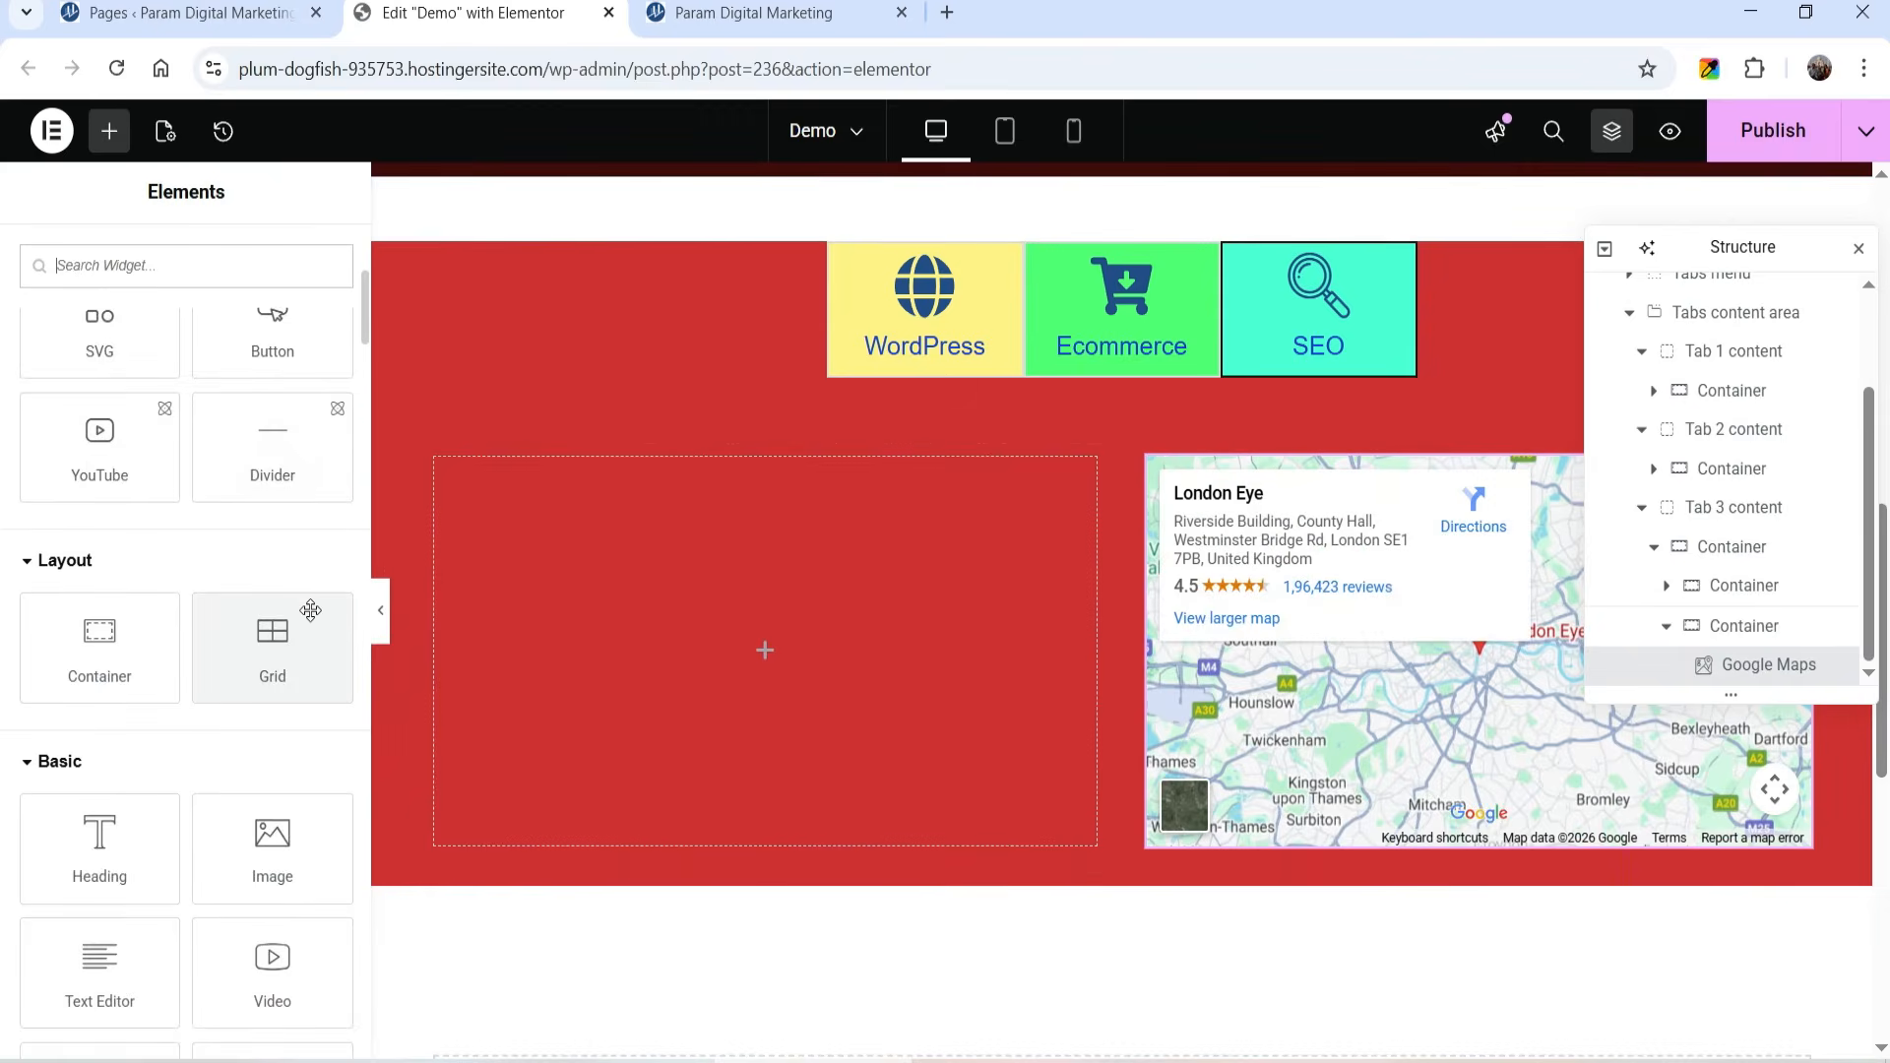
drag(297, 601, 730, 659)
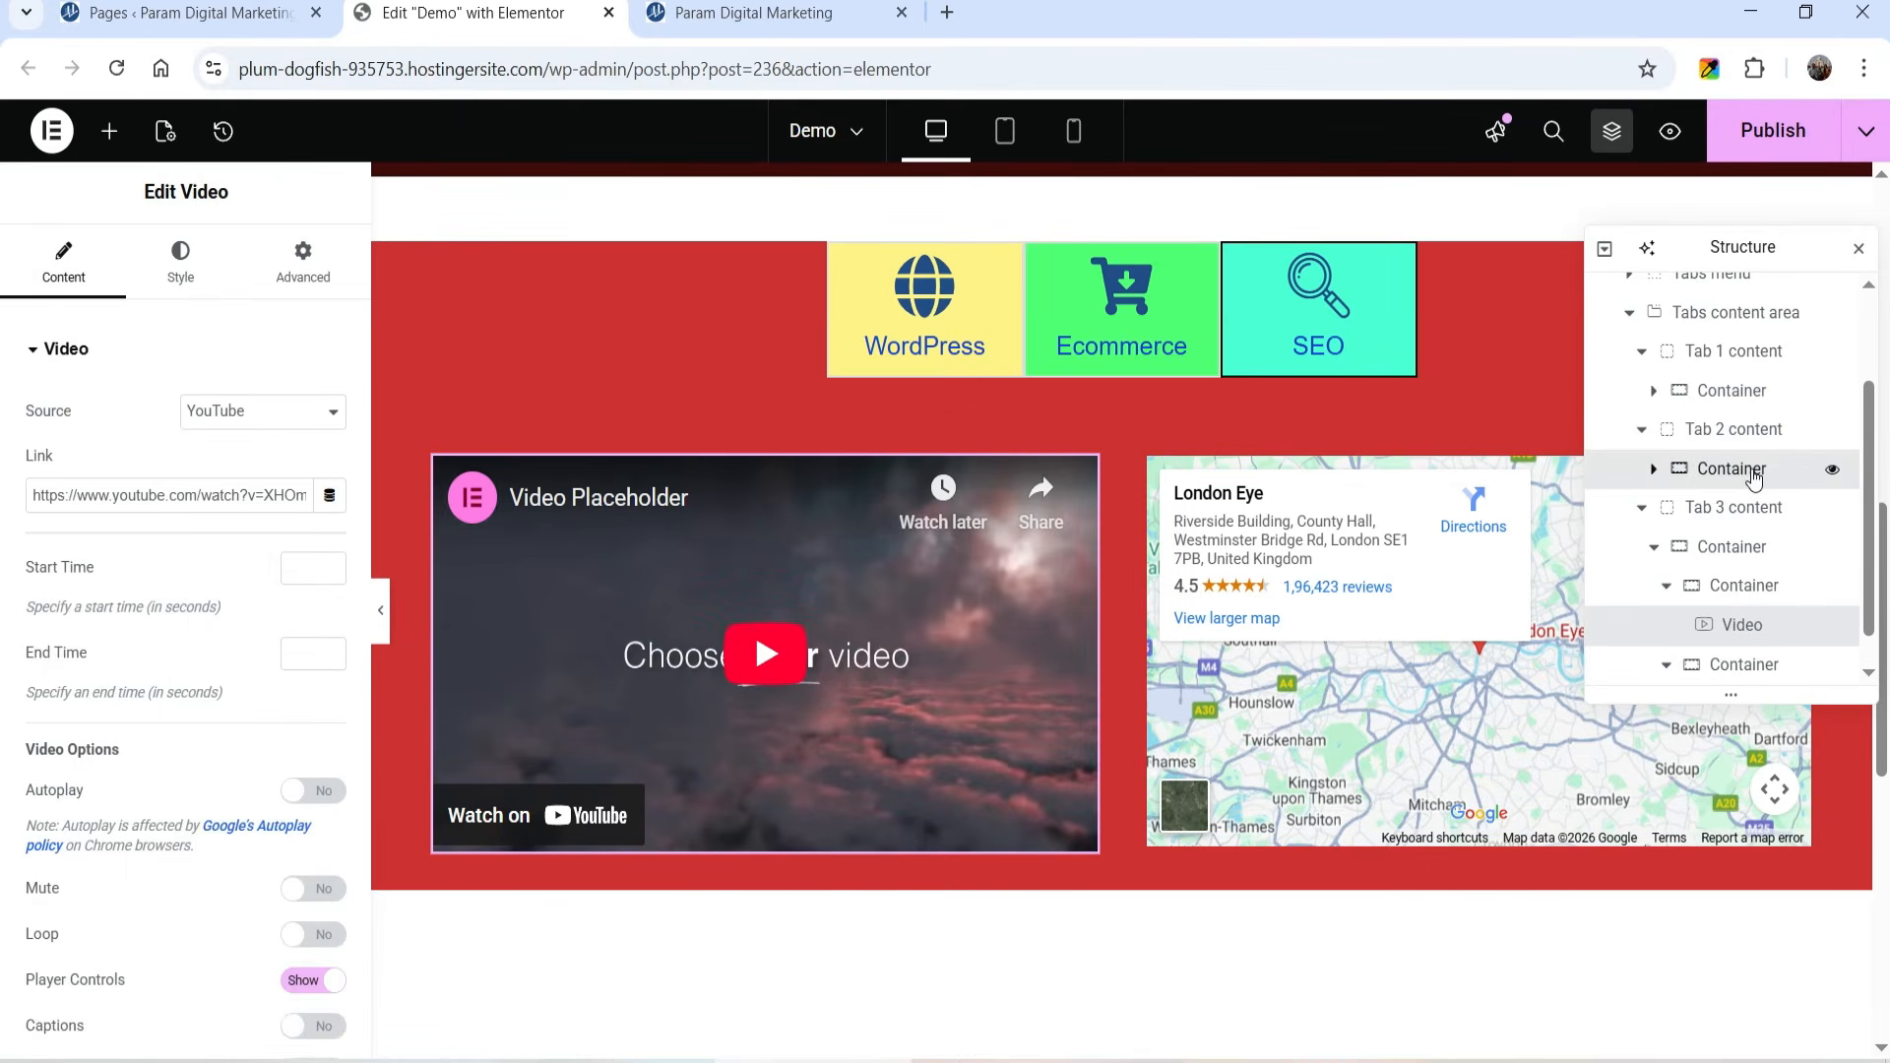
Step: Give Tab 3's outer container a white background and a double border 4 px wide with a 12 px radius
click(1753, 471)
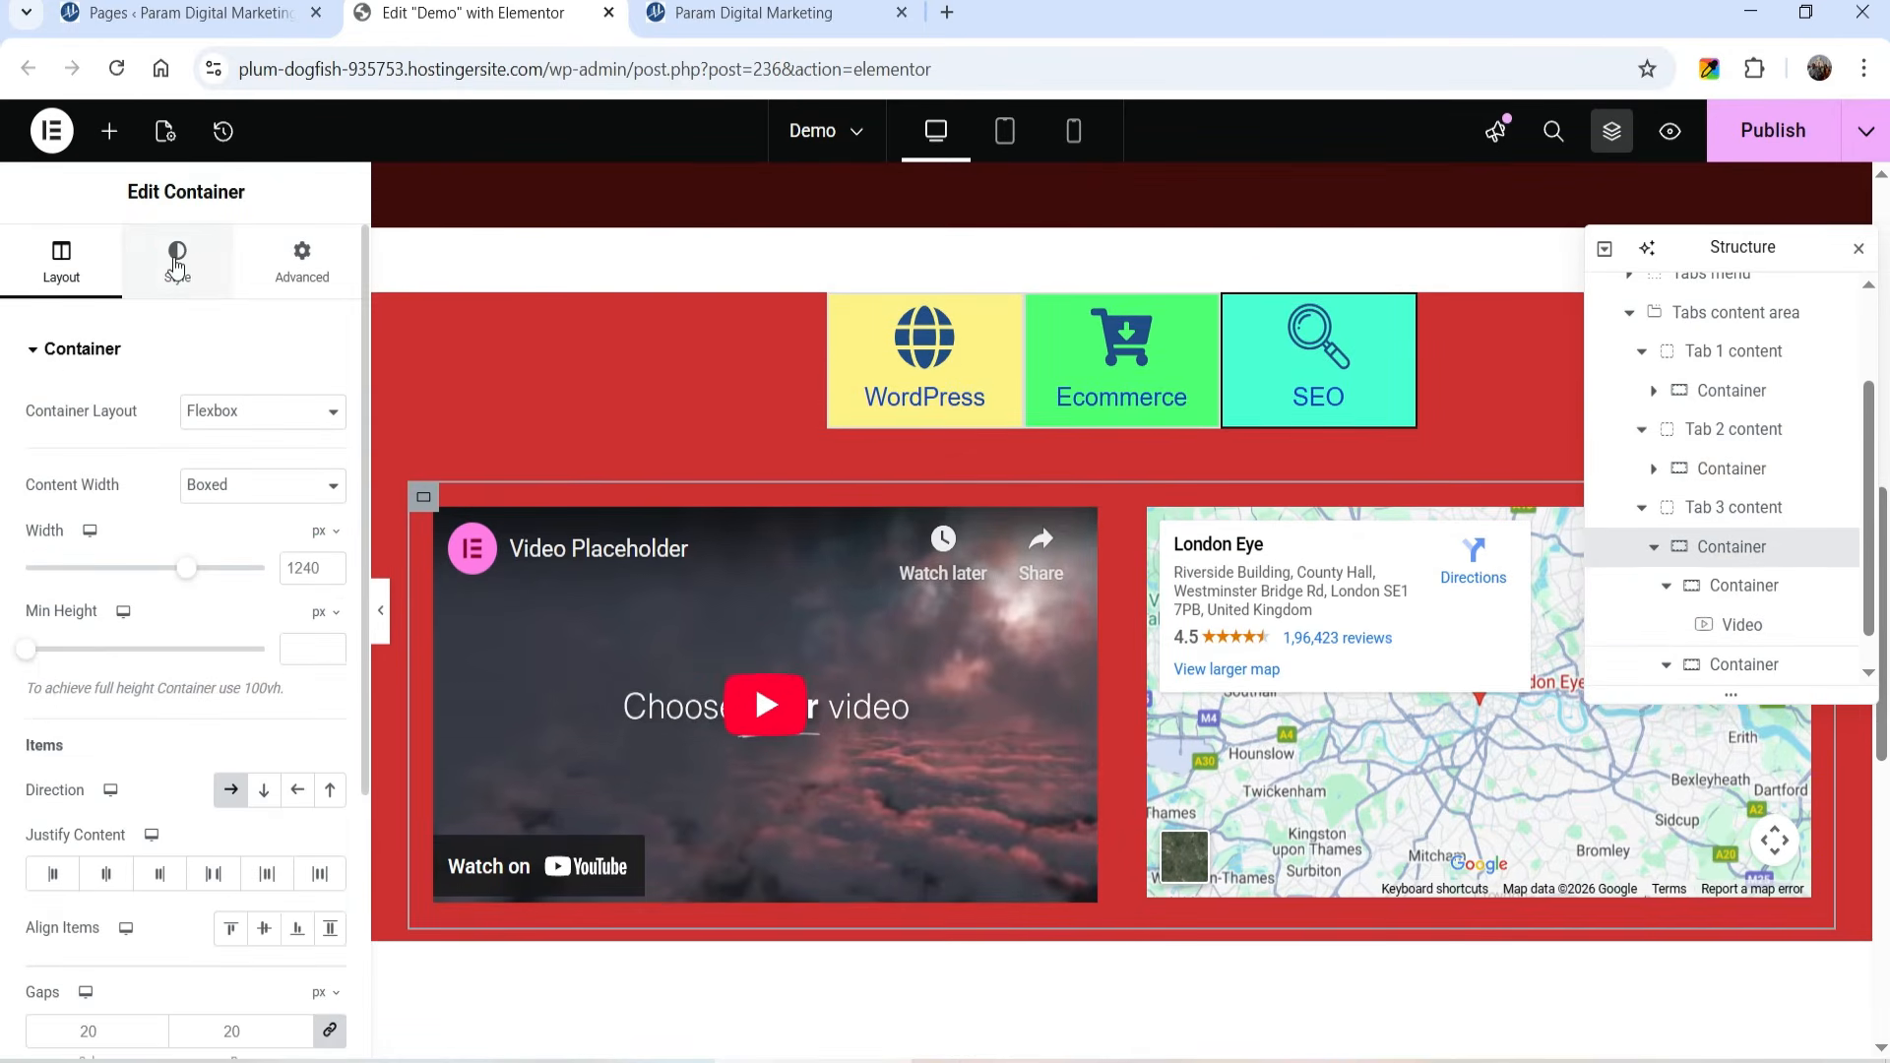
click(176, 258)
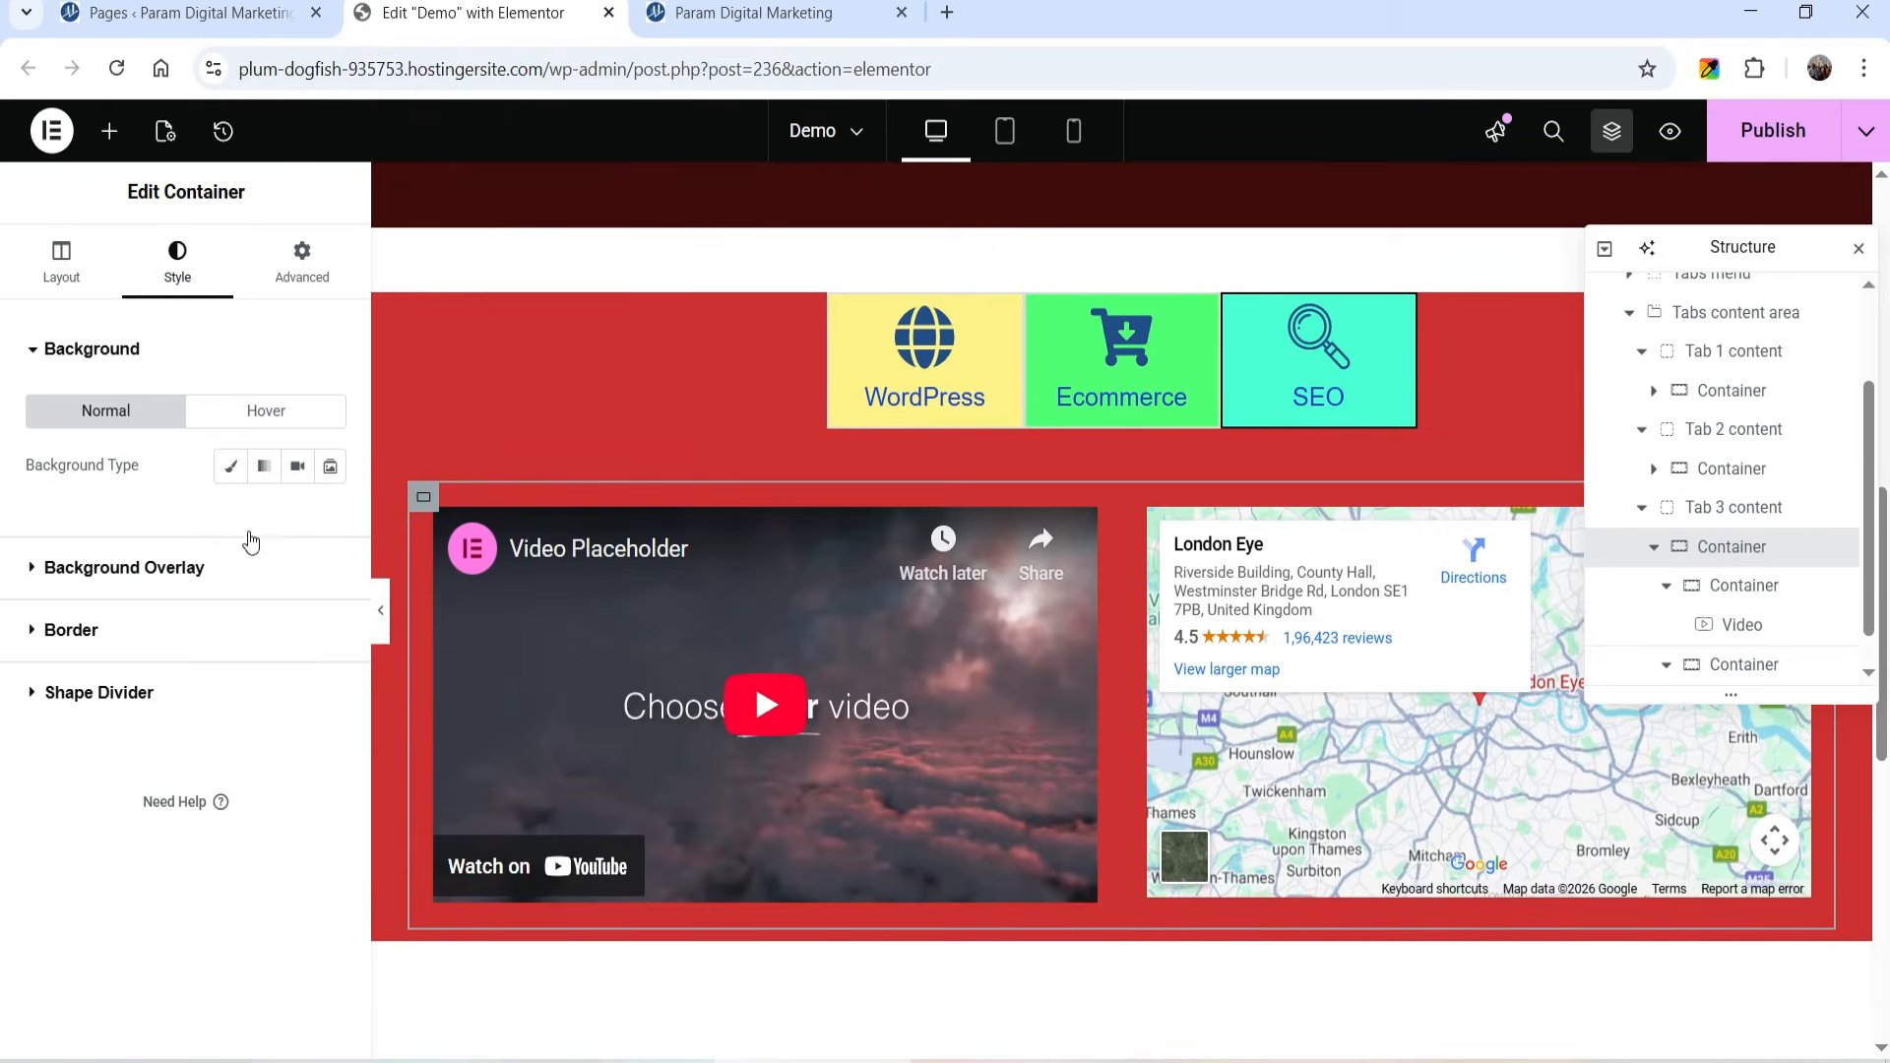
click(230, 467)
scroll(157, 689, down, 3)
click(89, 793)
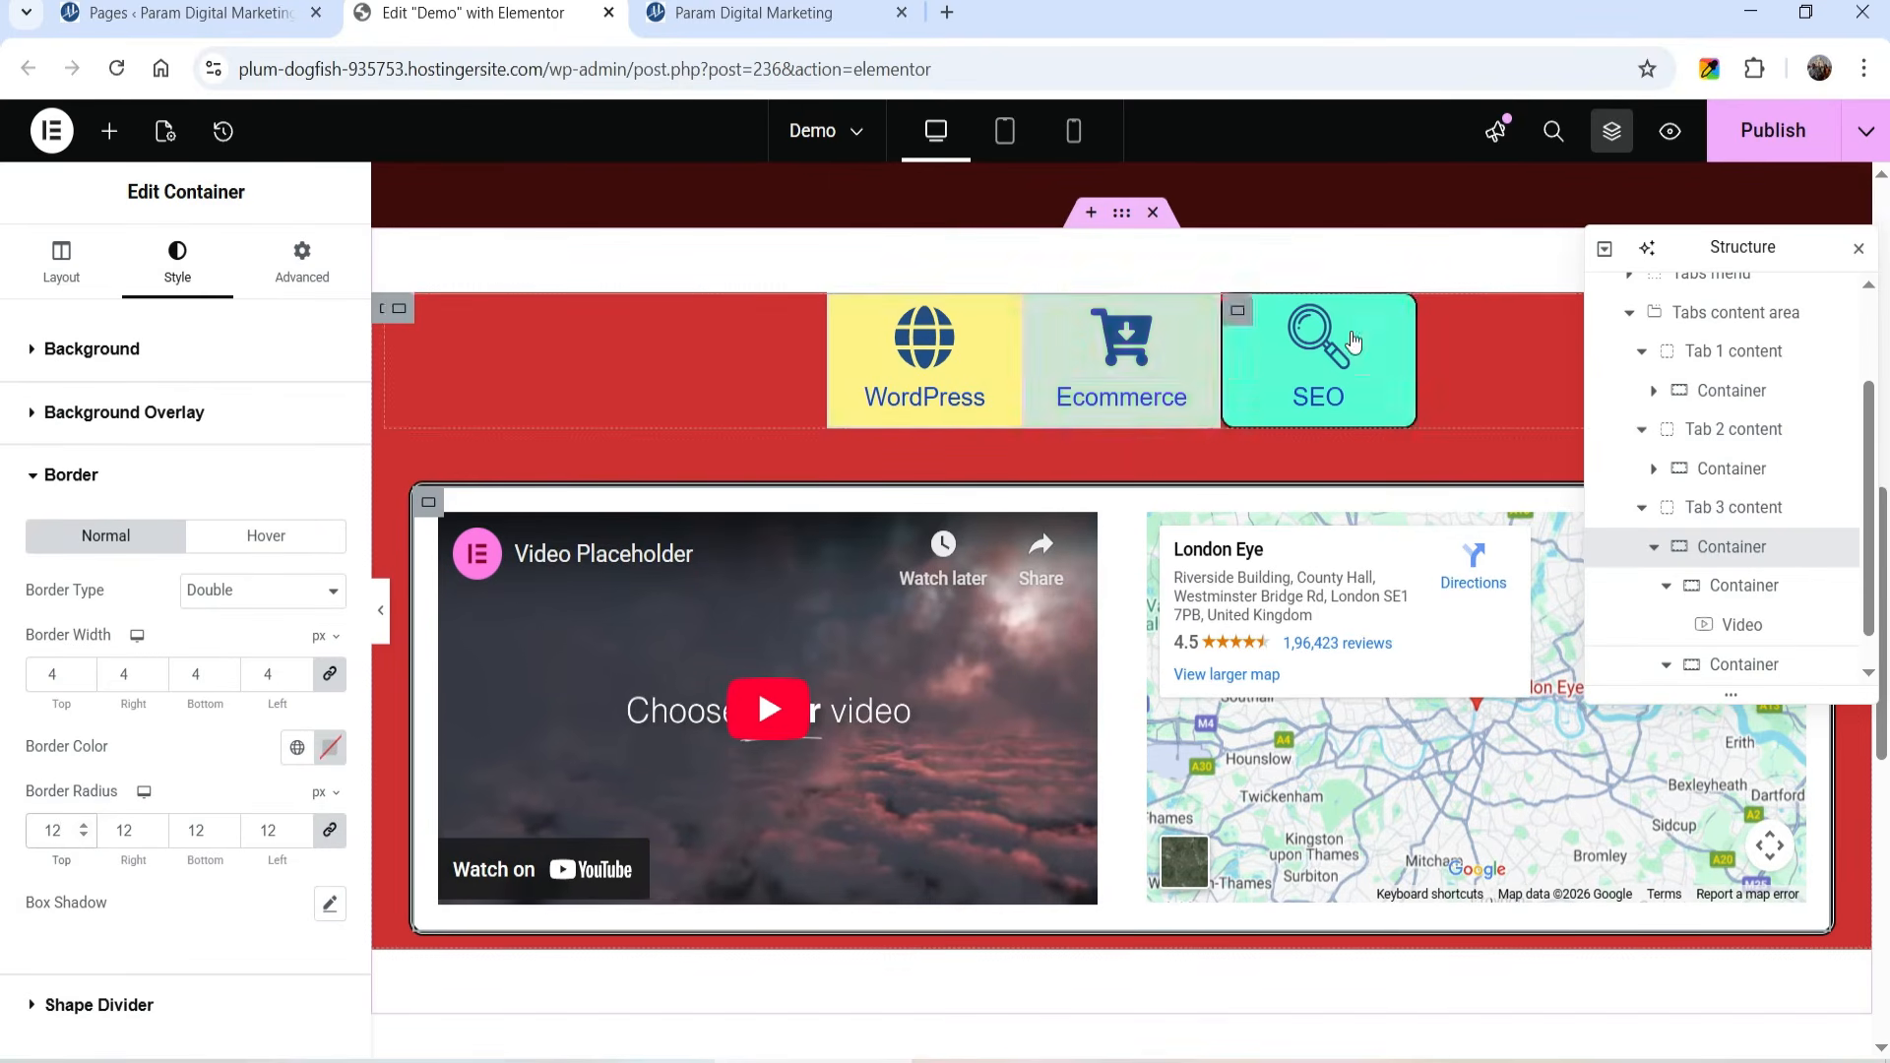
Step: Examine the general and style settings of the Tabs menu and its parent Tabs element
click(1857, 250)
click(1612, 131)
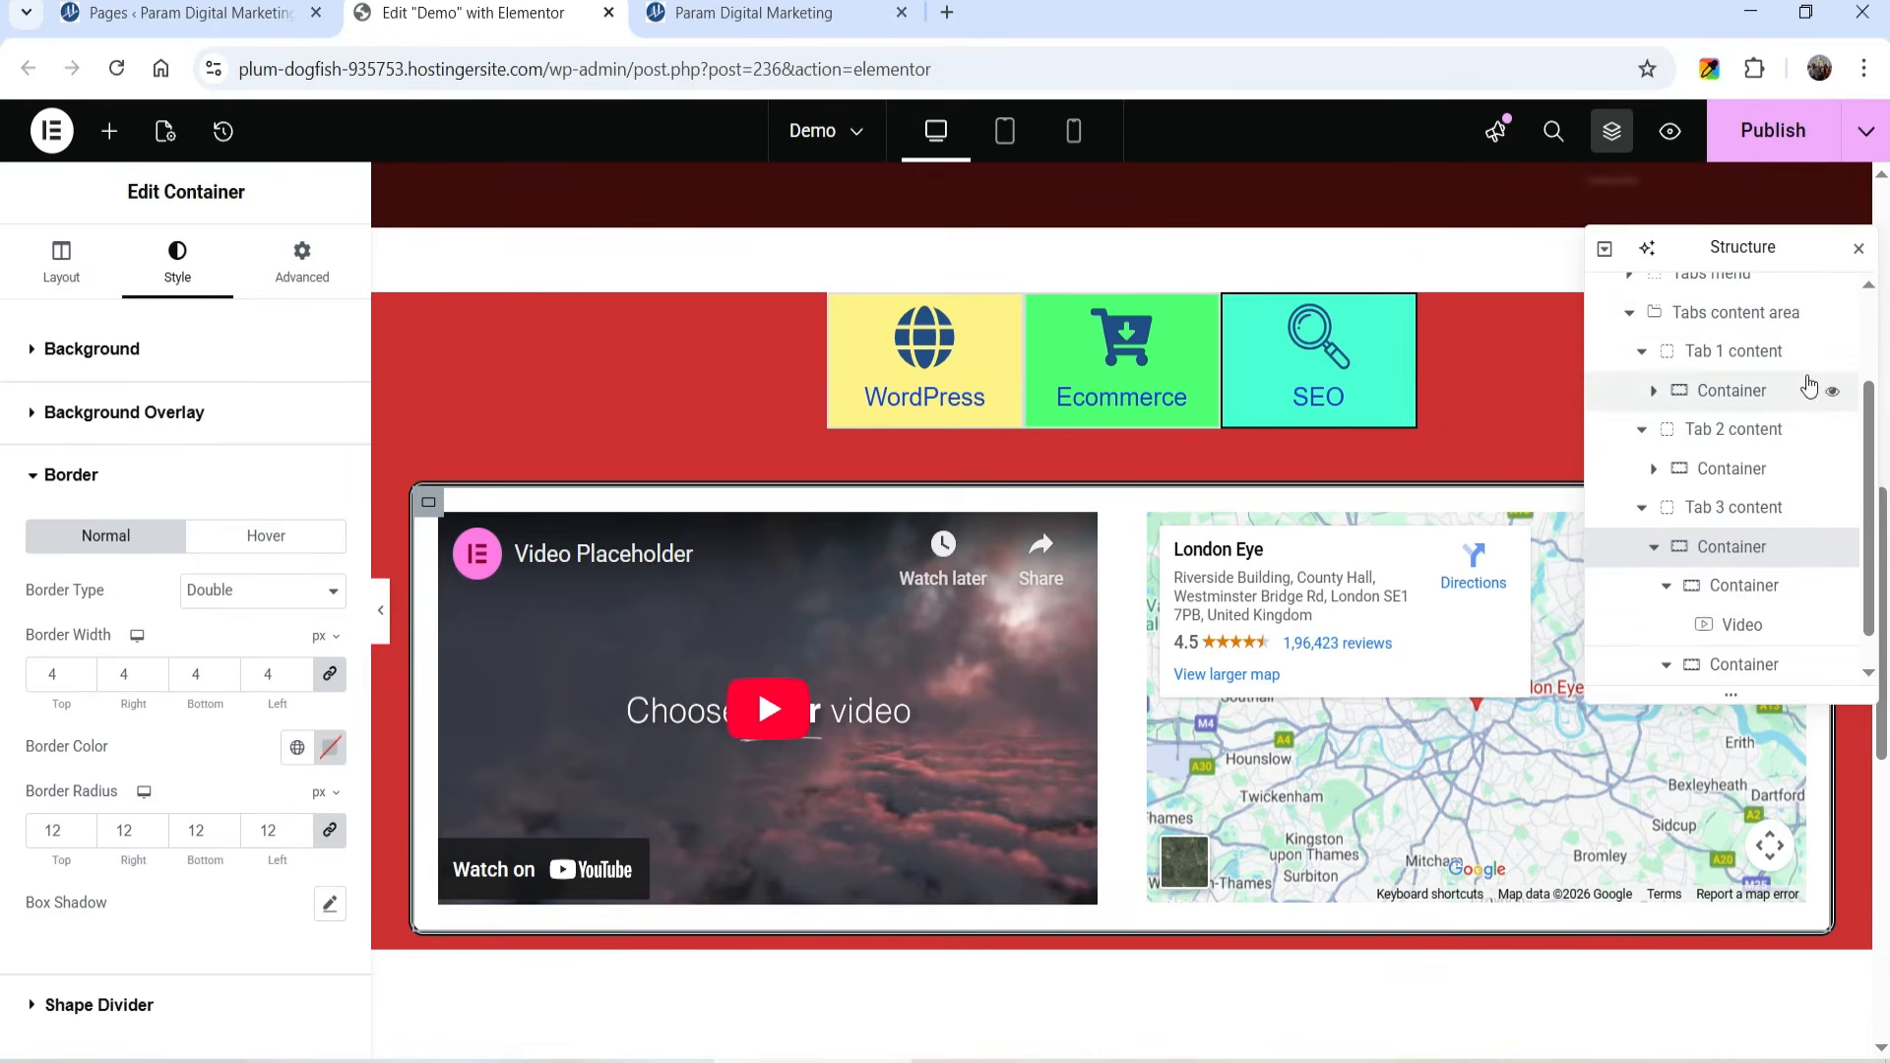
click(1630, 313)
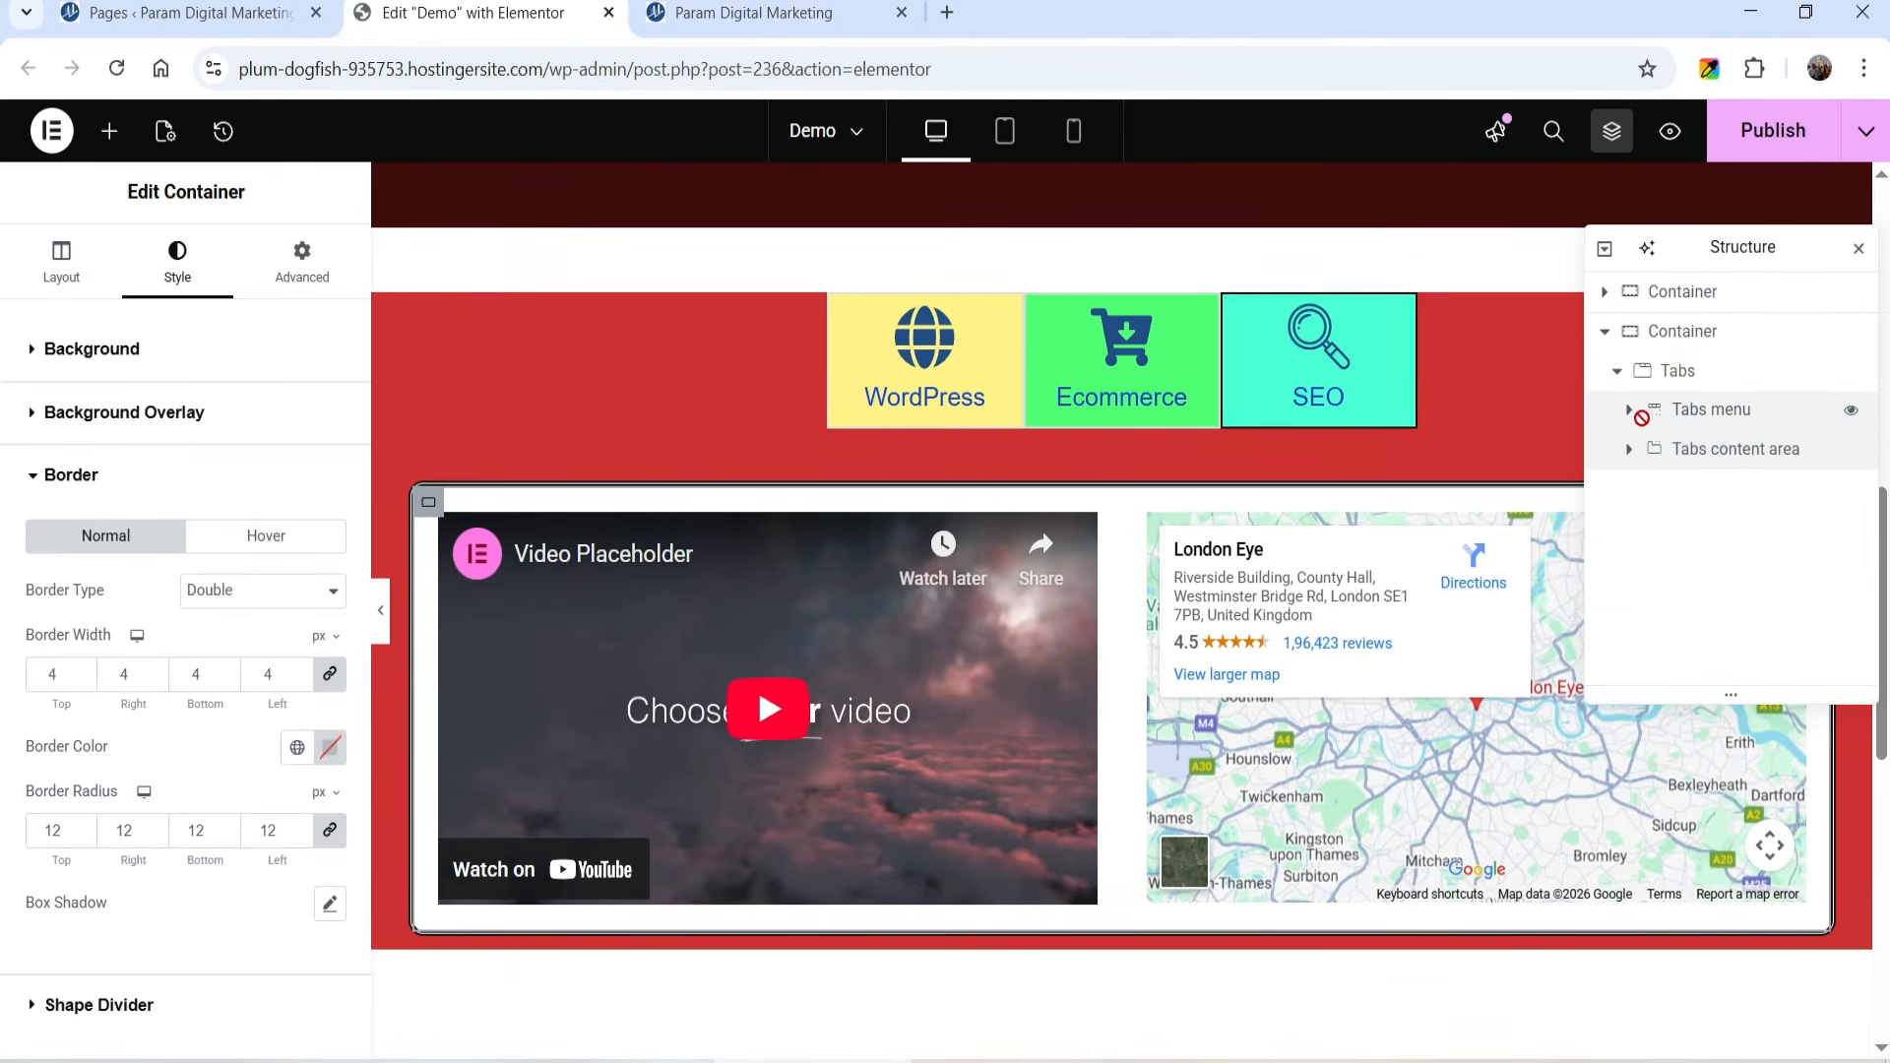
click(1714, 410)
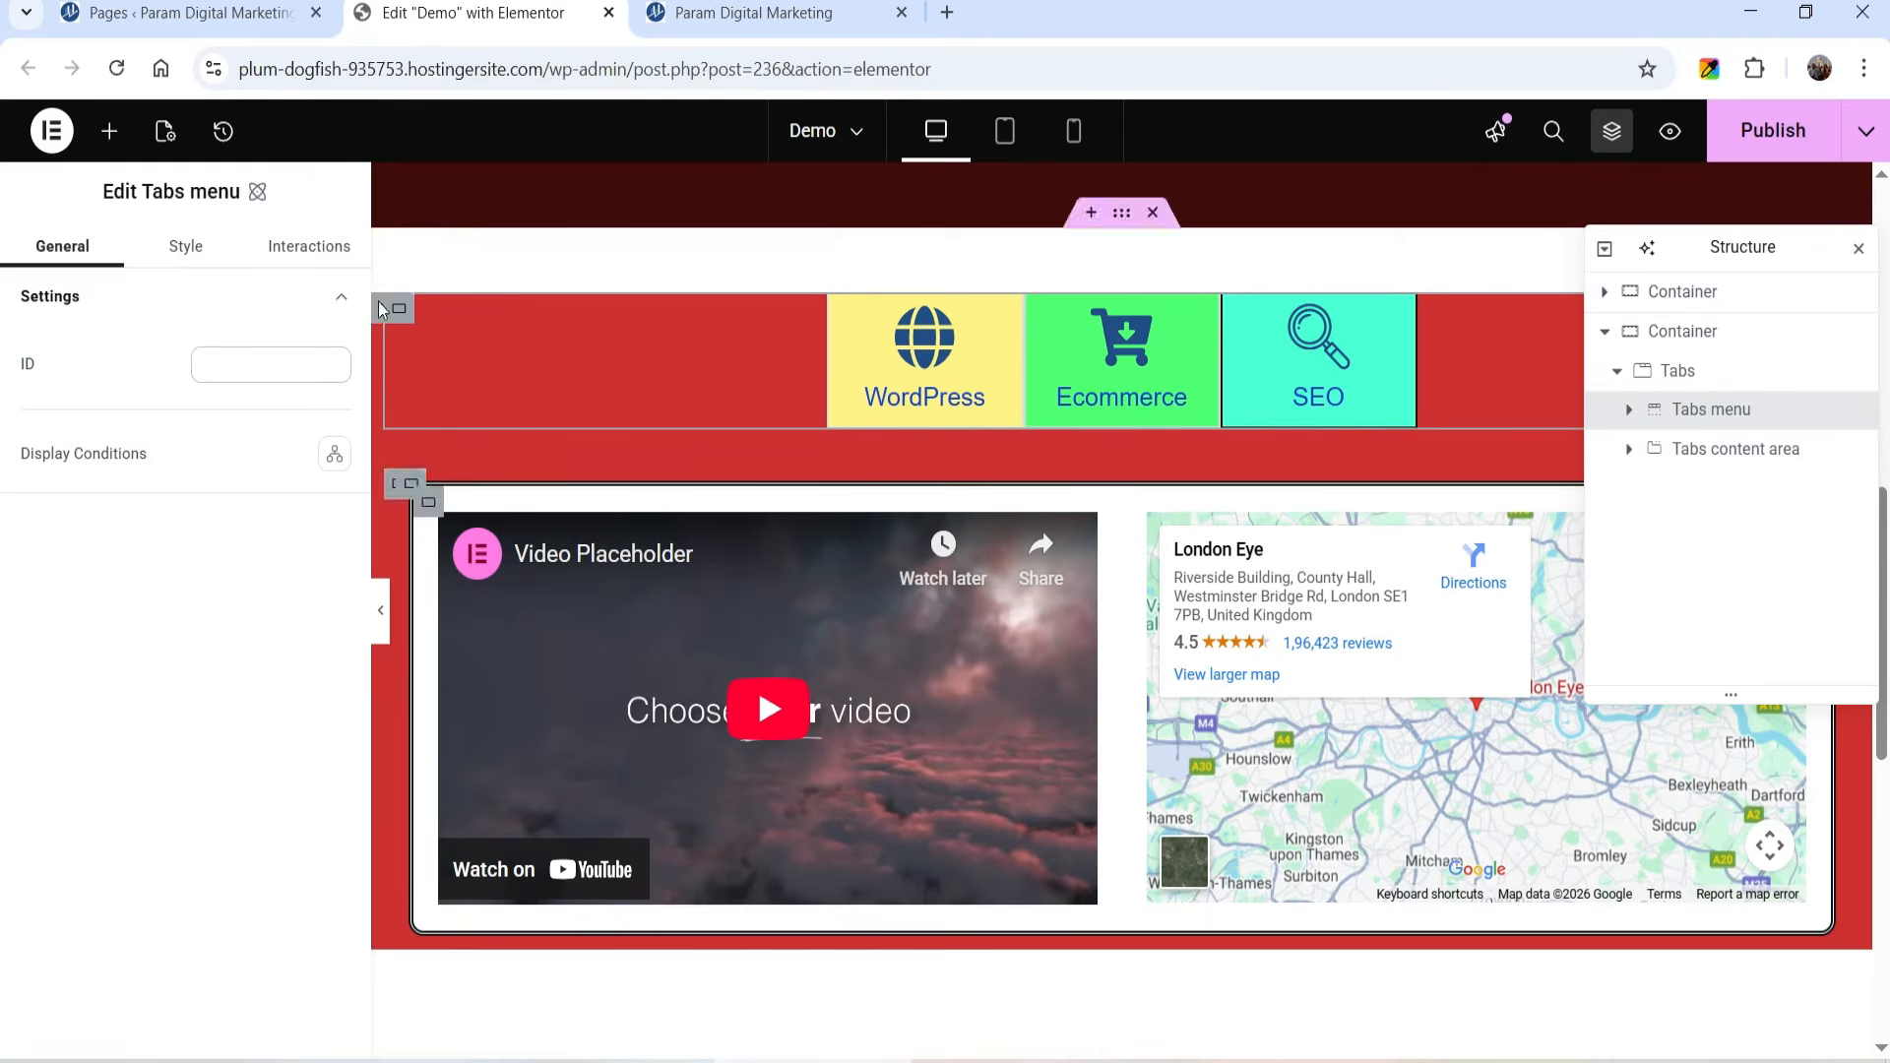
click(187, 258)
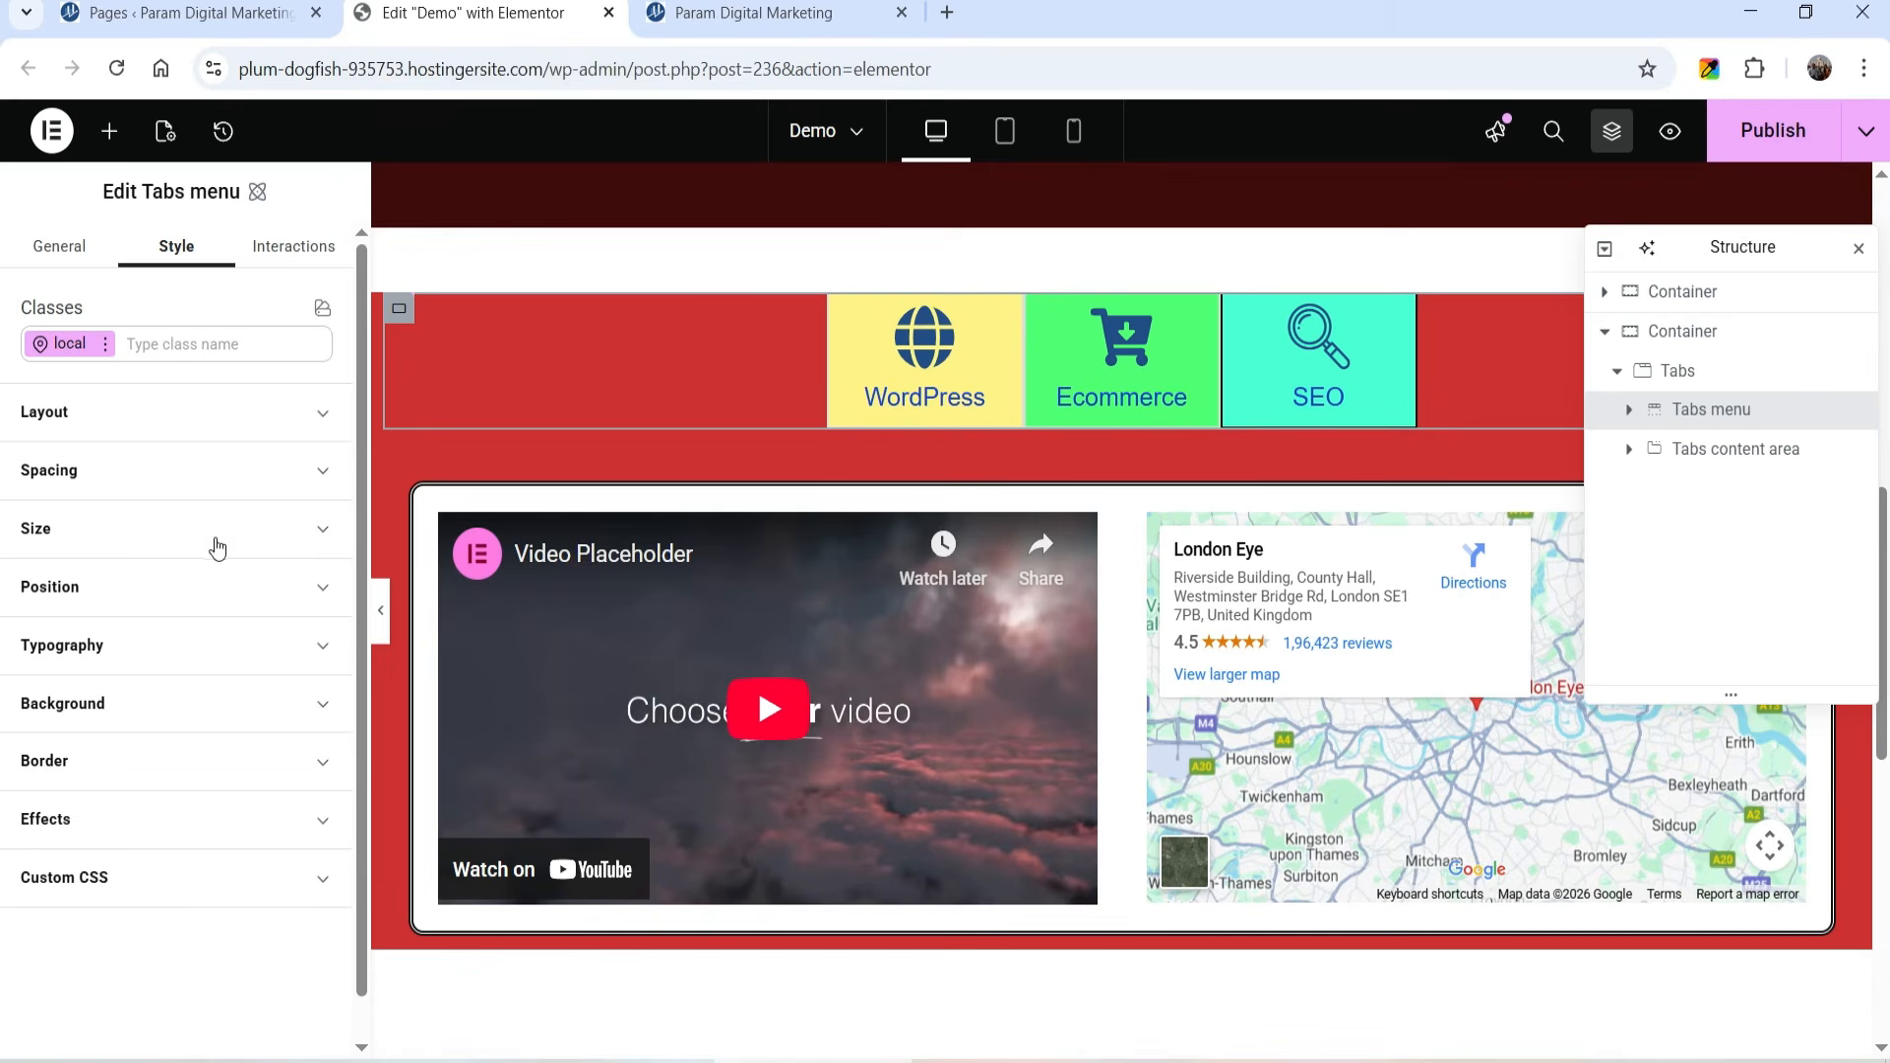
click(212, 597)
click(211, 594)
click(1711, 409)
click(1678, 370)
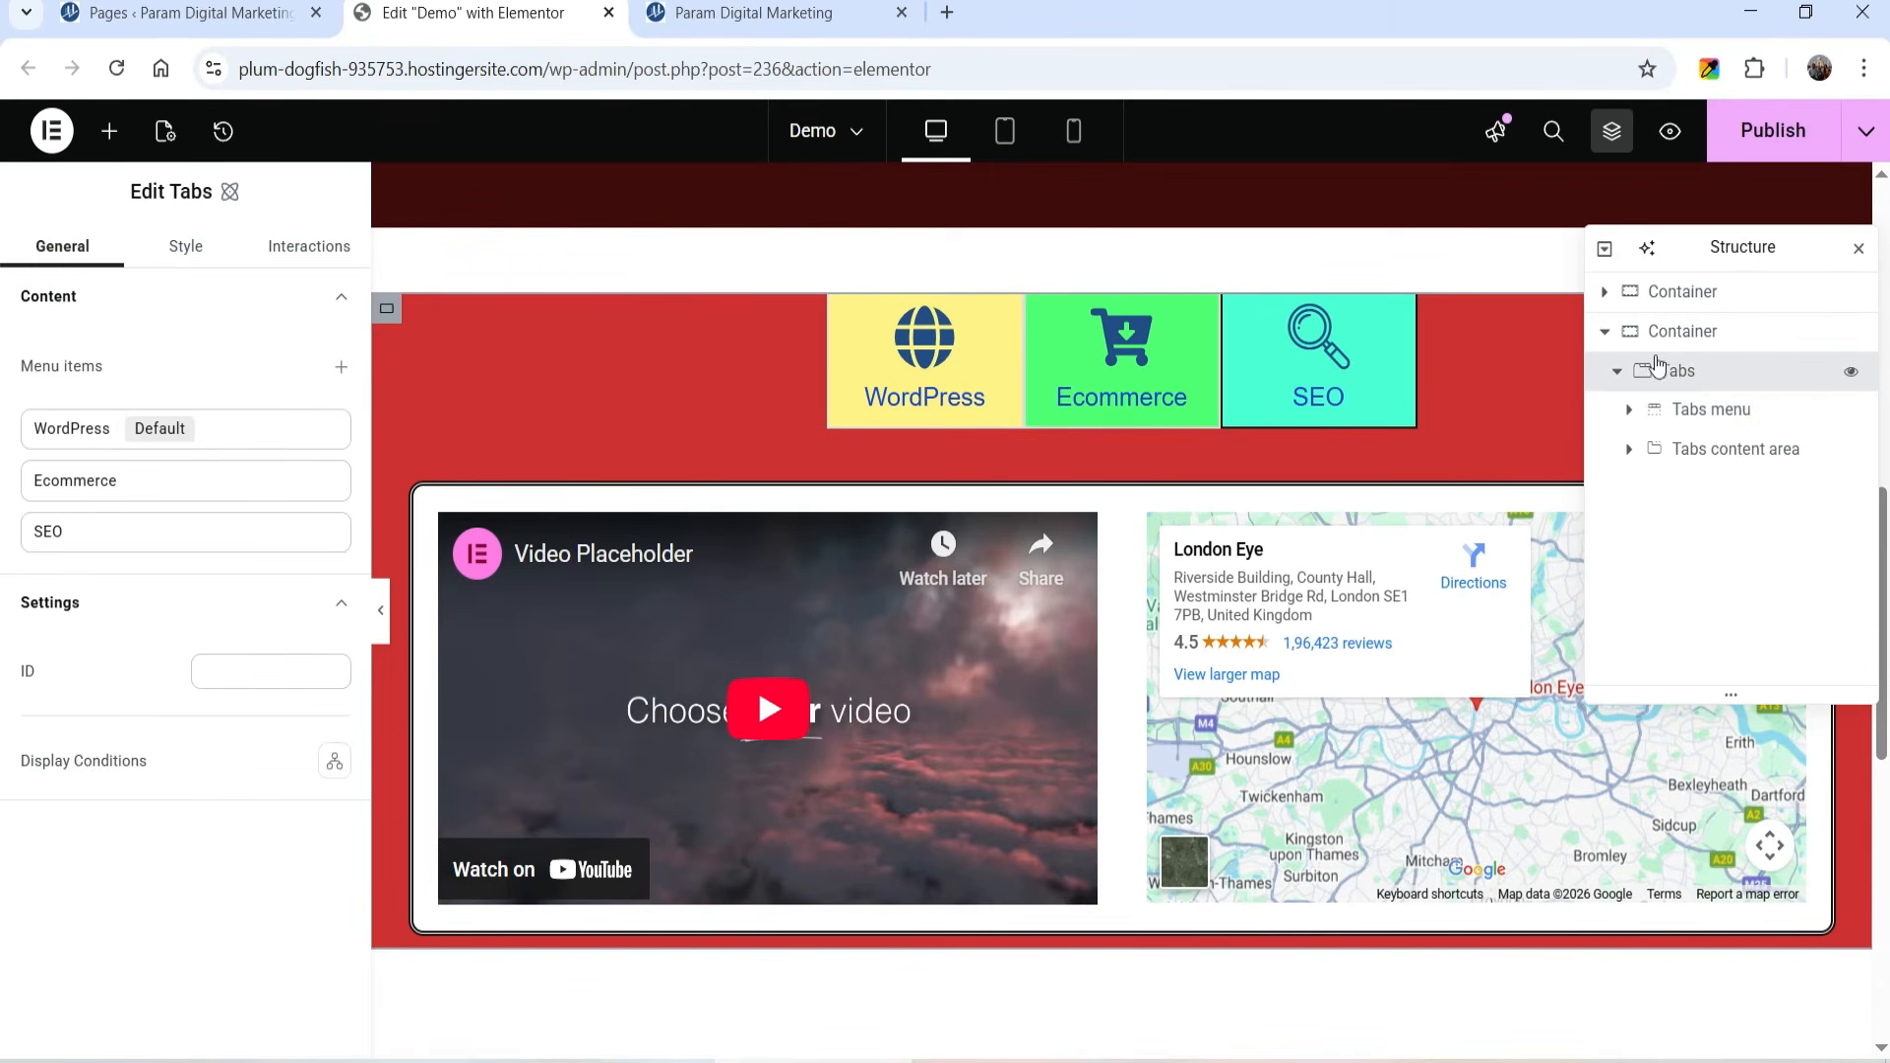
click(187, 255)
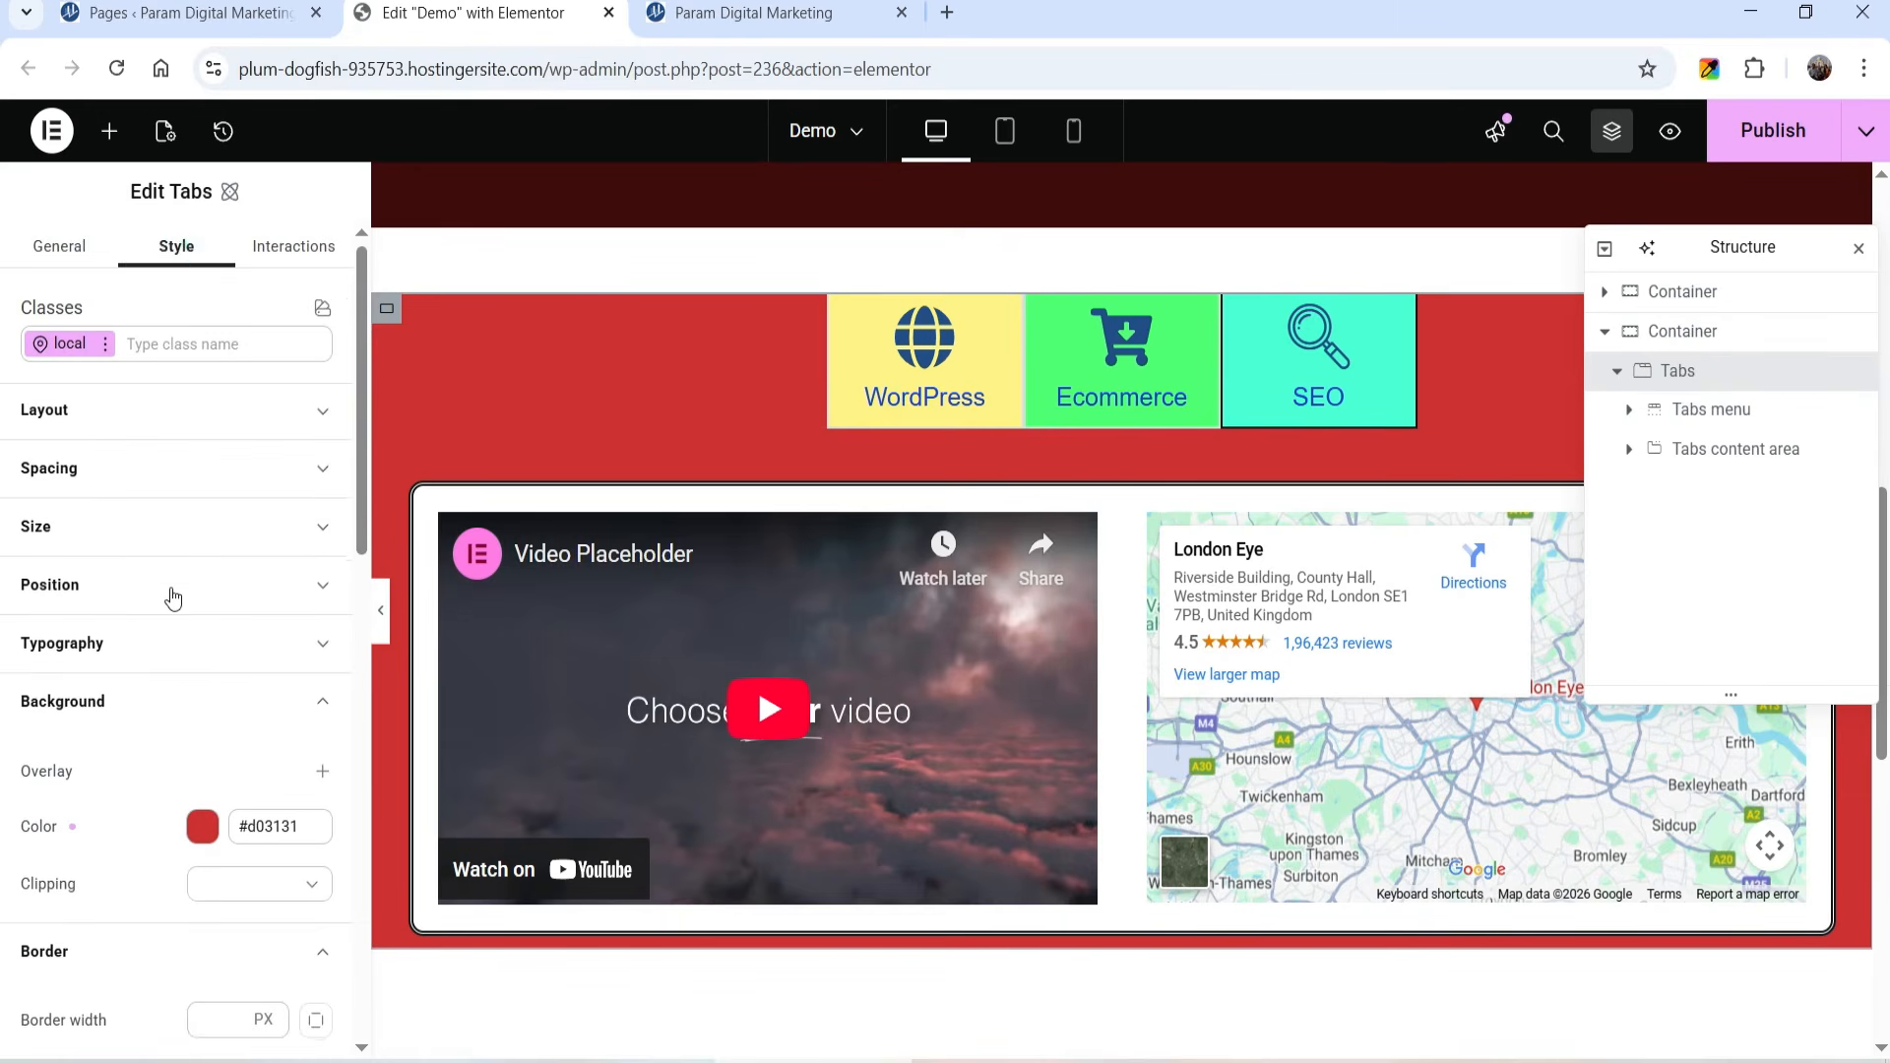
scroll(170, 595, down, 3)
Step: Set the Tabs menu's Align items layout option to center
click(138, 442)
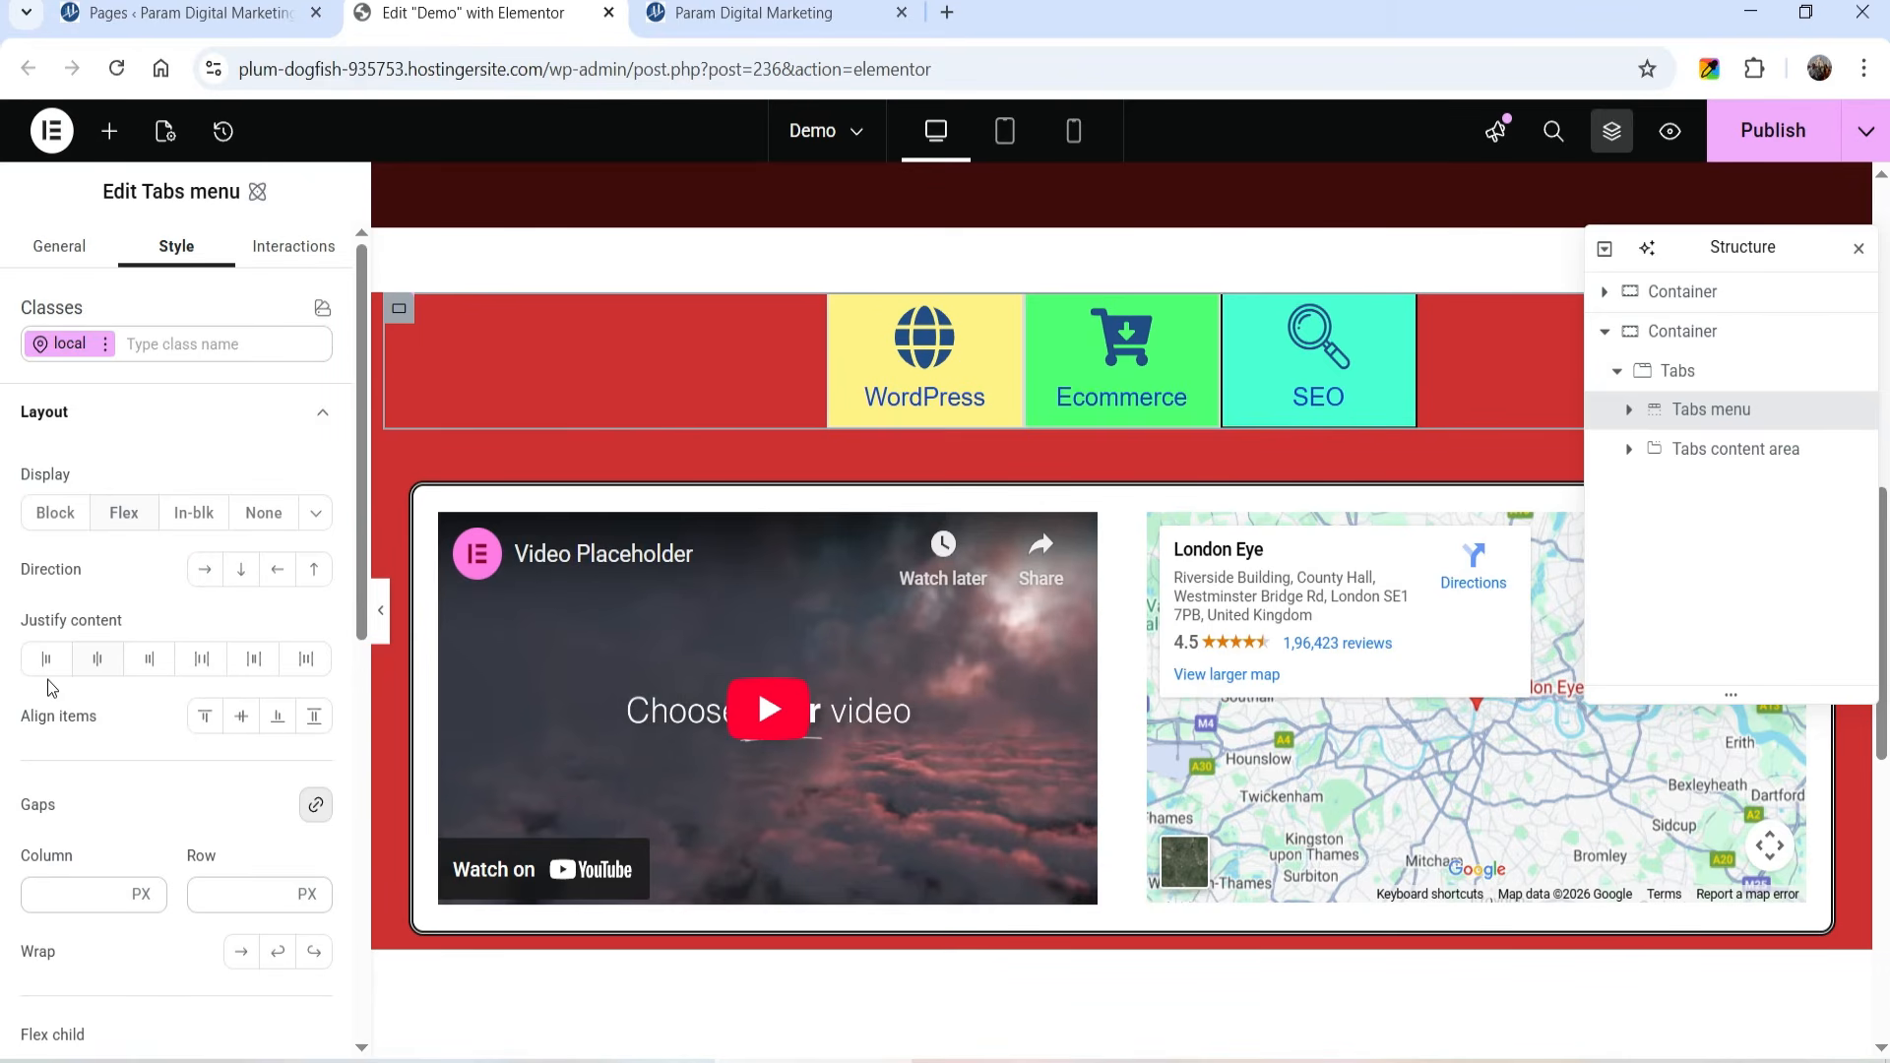
click(242, 724)
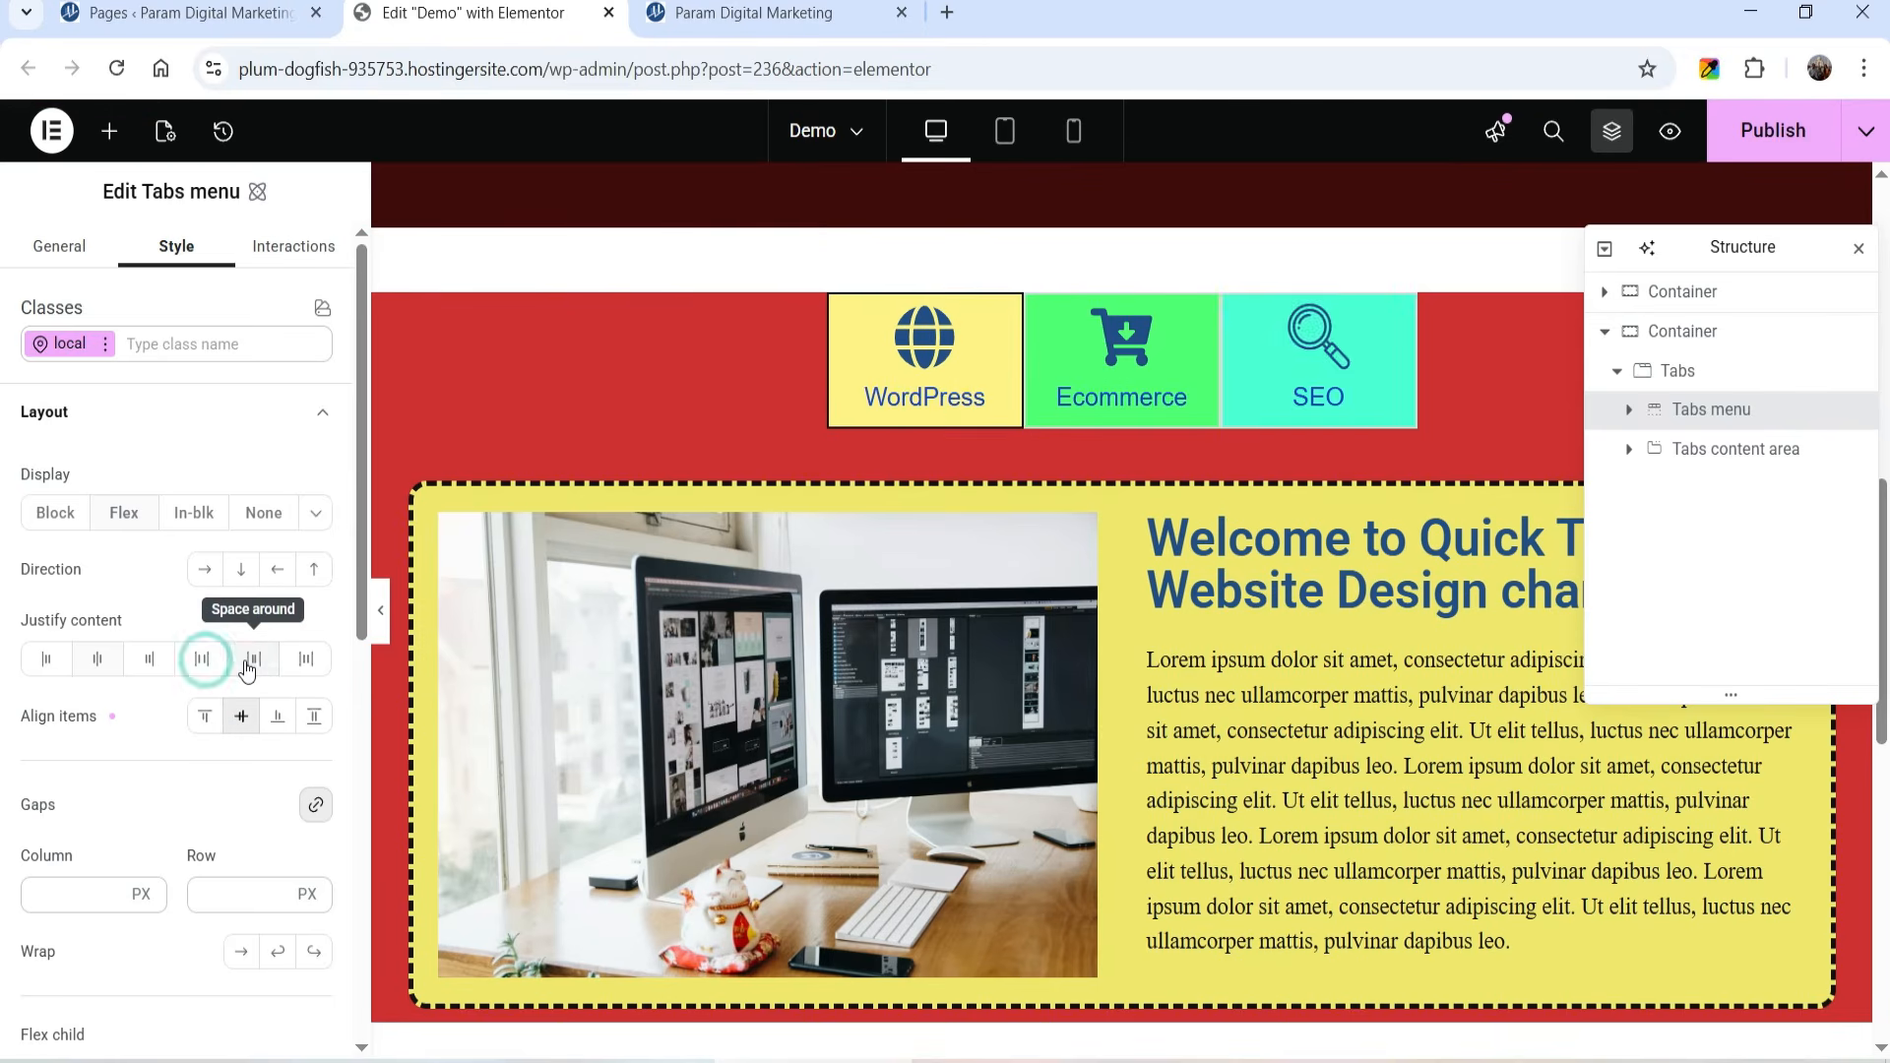
Step: Try the Space around and Space evenly justify options on the Tabs menu, reverting each one
click(252, 659)
click(248, 662)
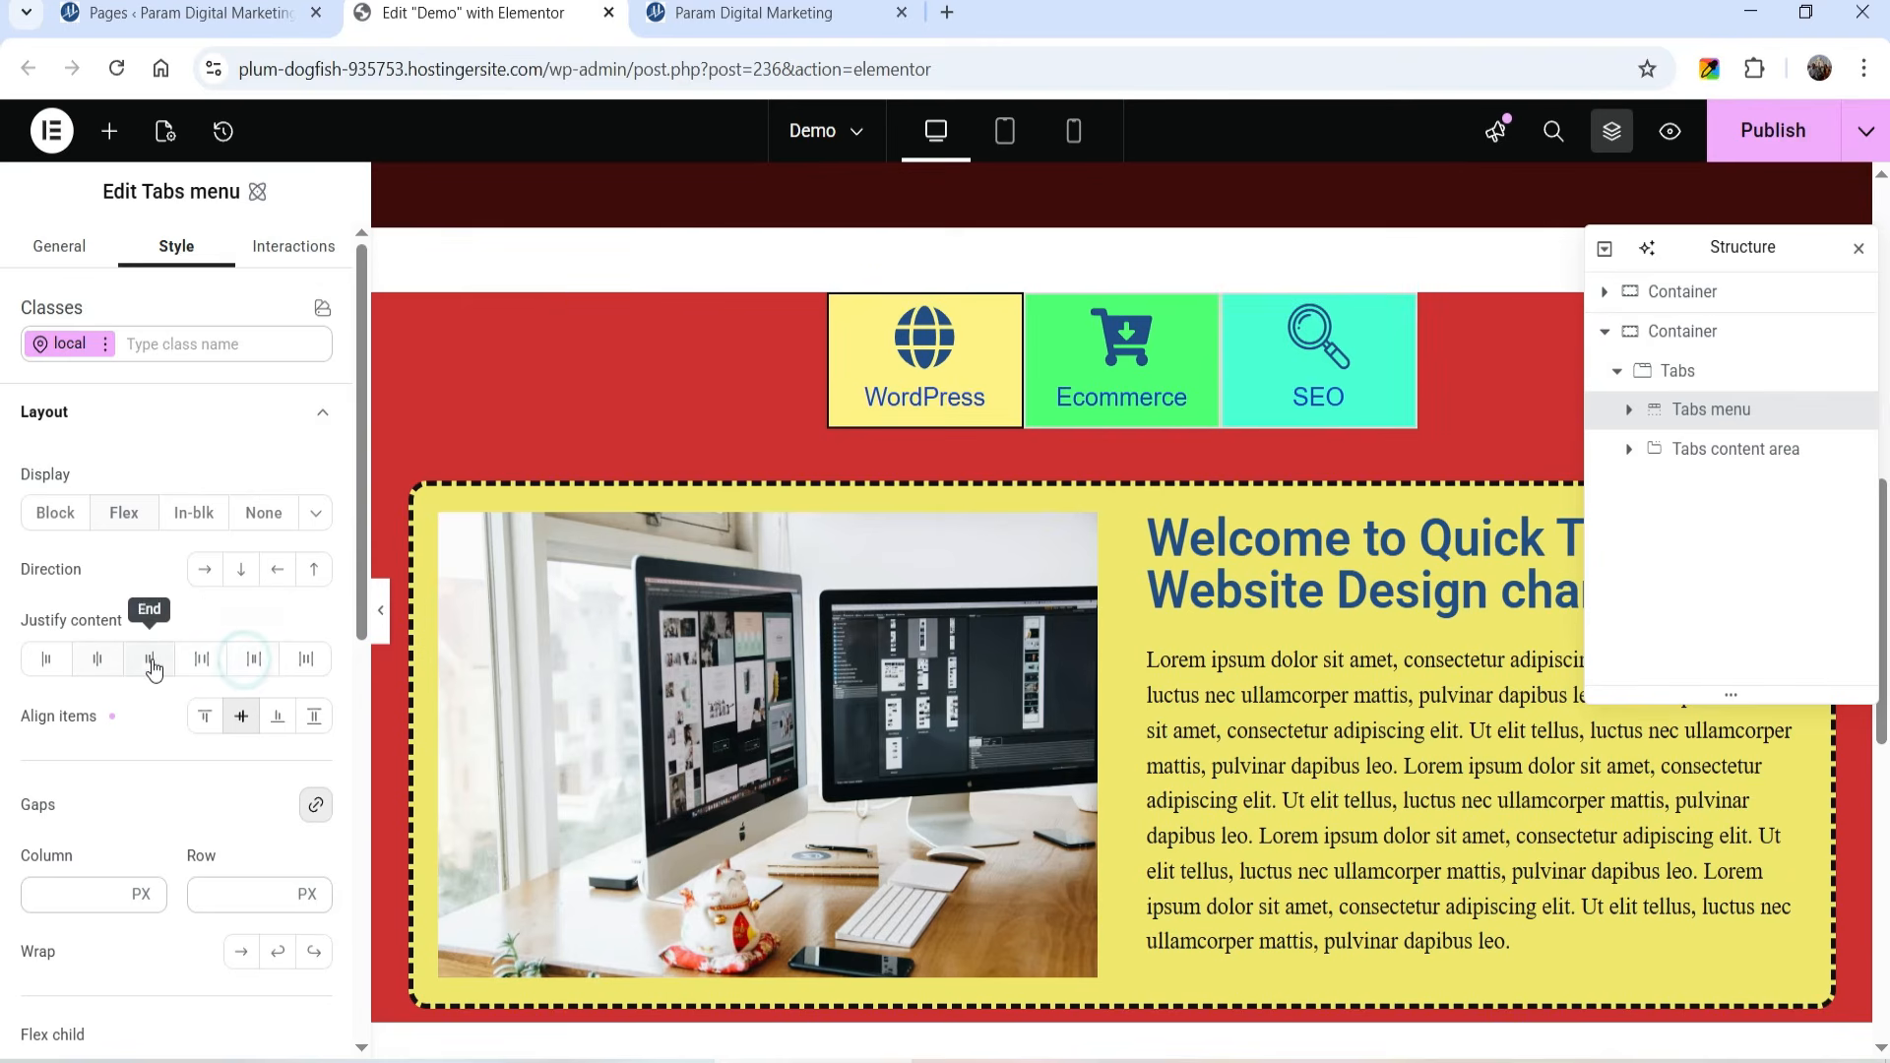
click(303, 659)
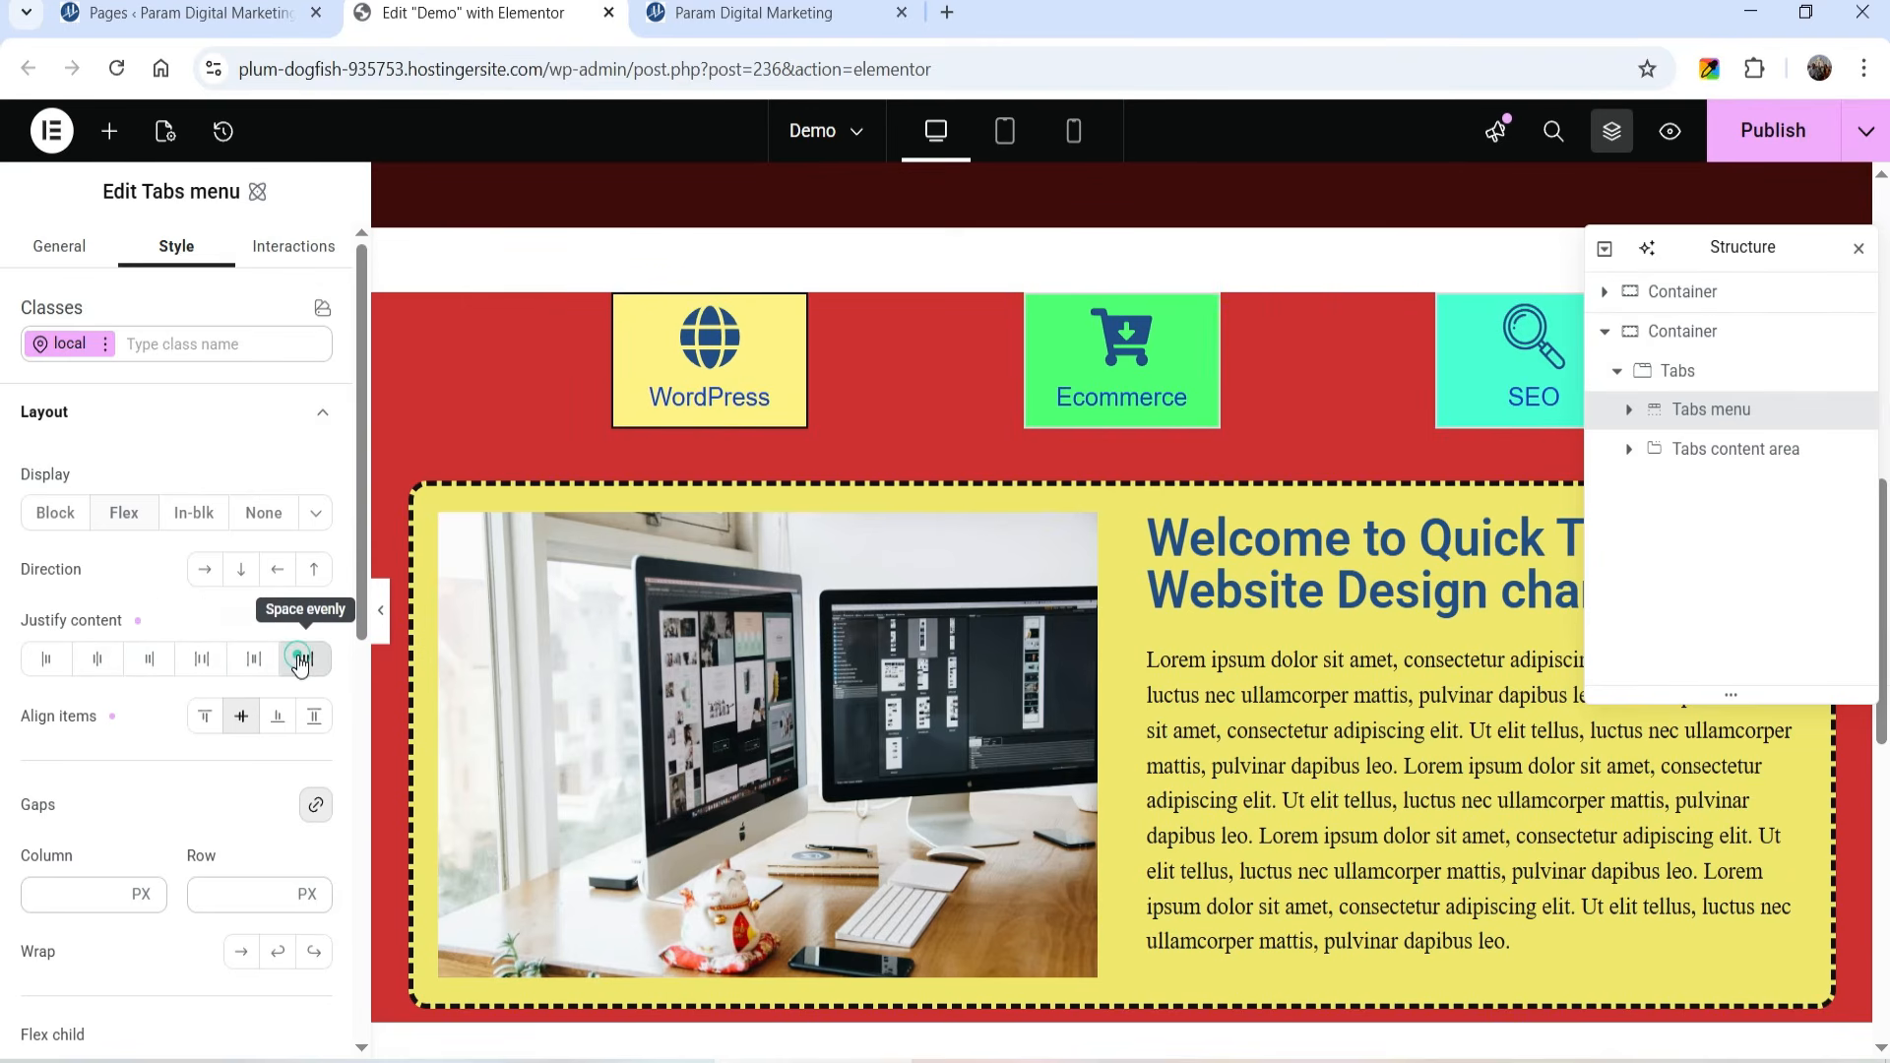
click(301, 662)
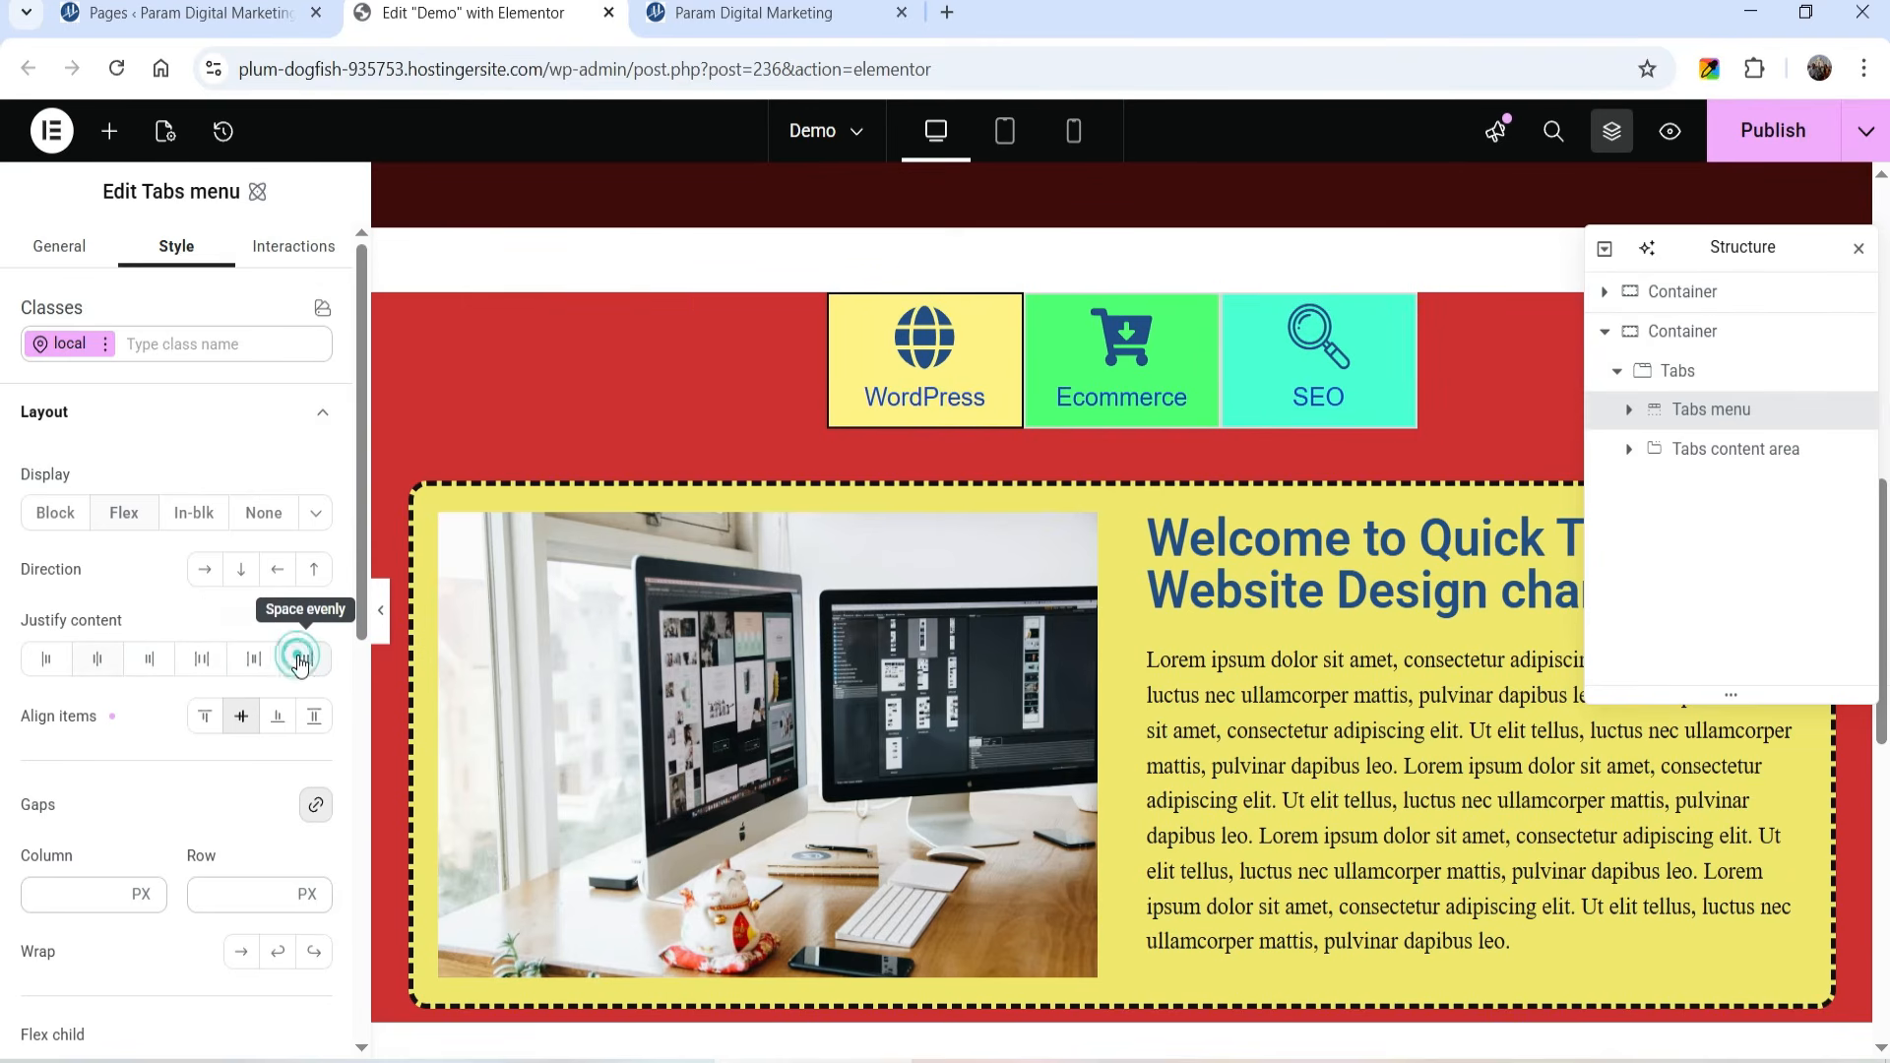
Step: Try the In-blk, Block and None display modes and the Column direction on the Tabs menu, reverting each one
click(188, 519)
click(188, 520)
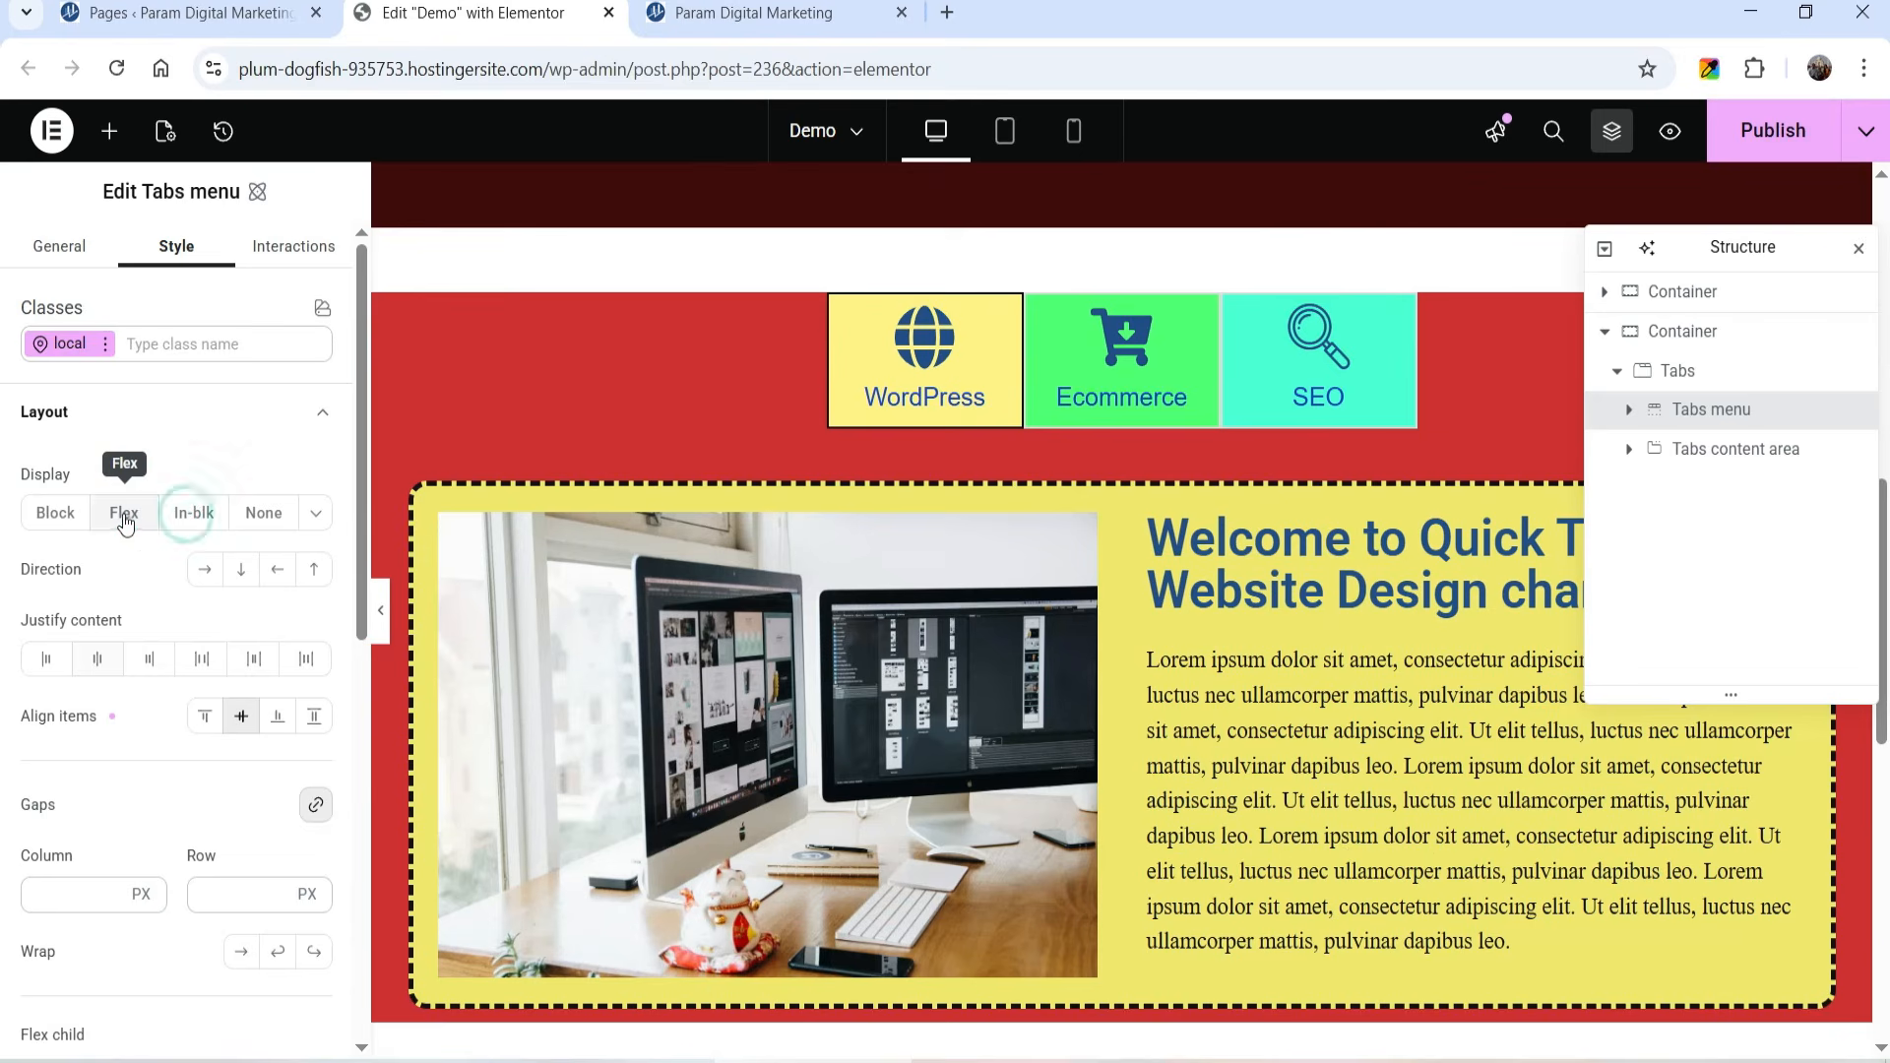
click(69, 516)
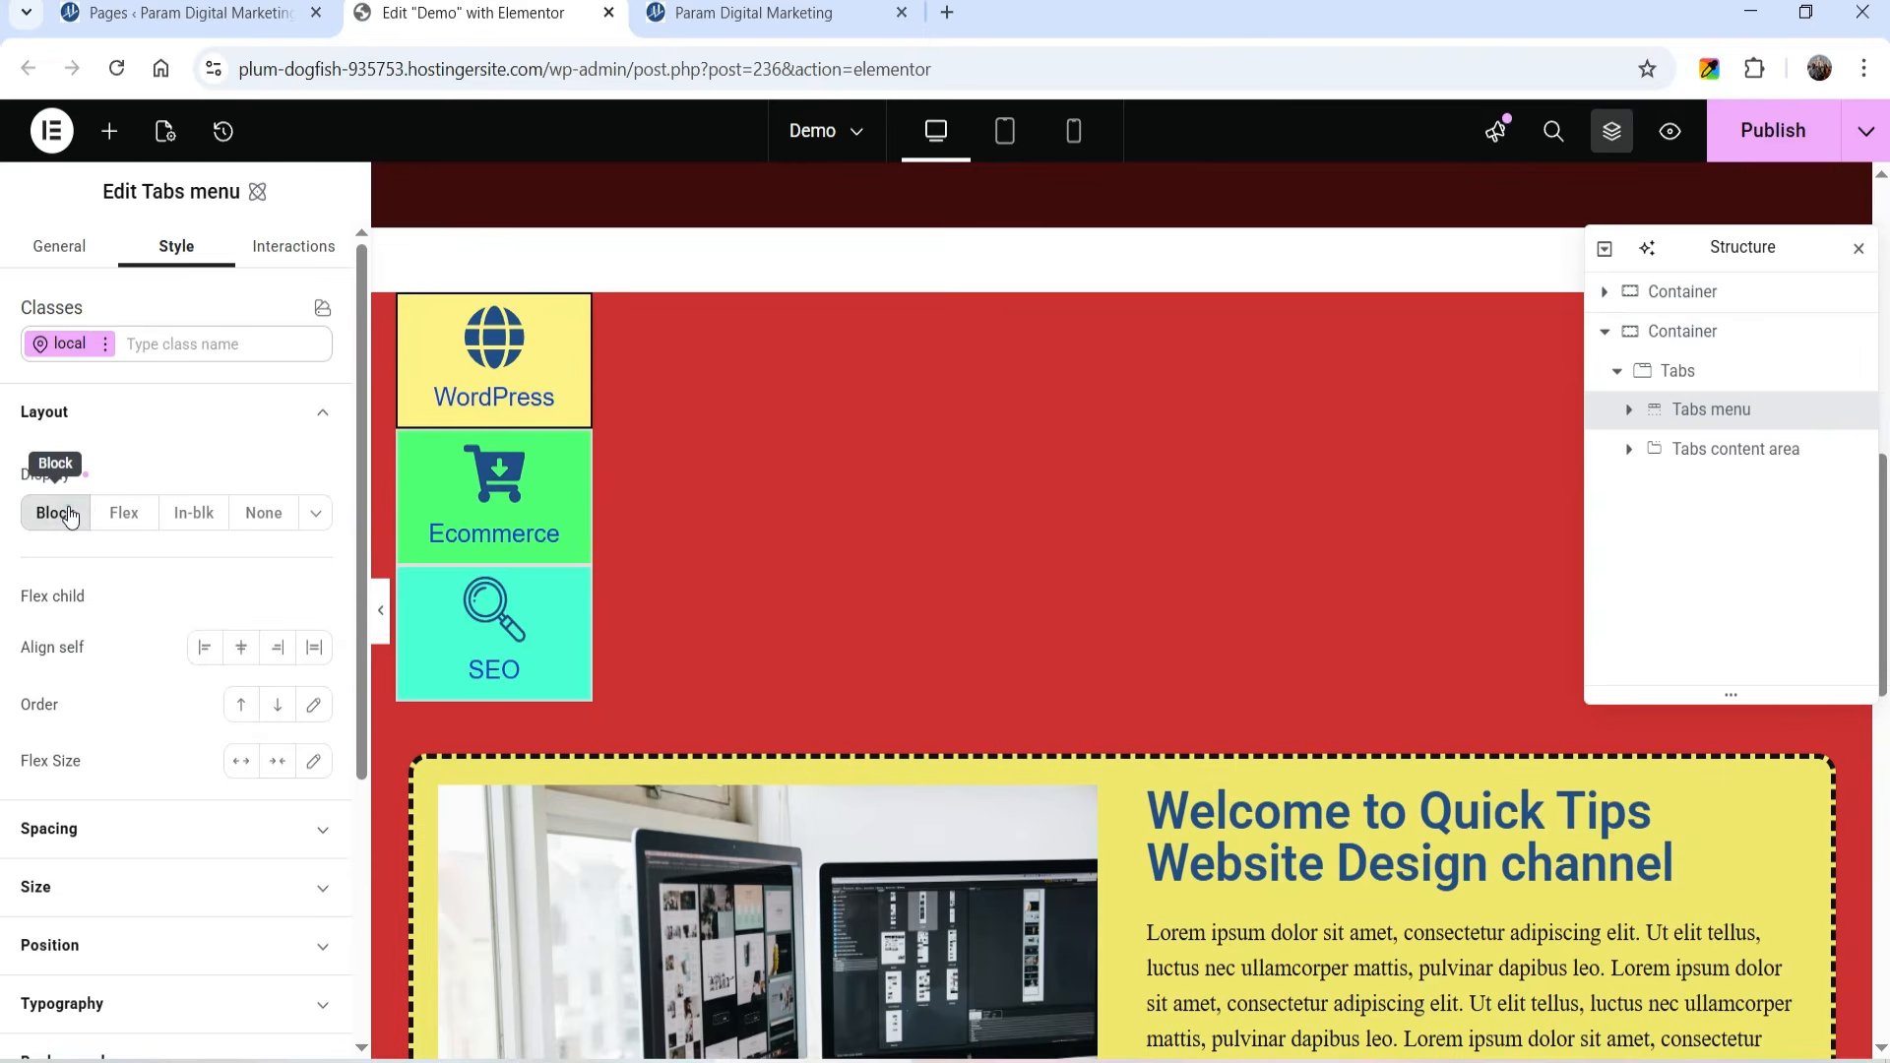
click(126, 514)
click(267, 515)
click(274, 519)
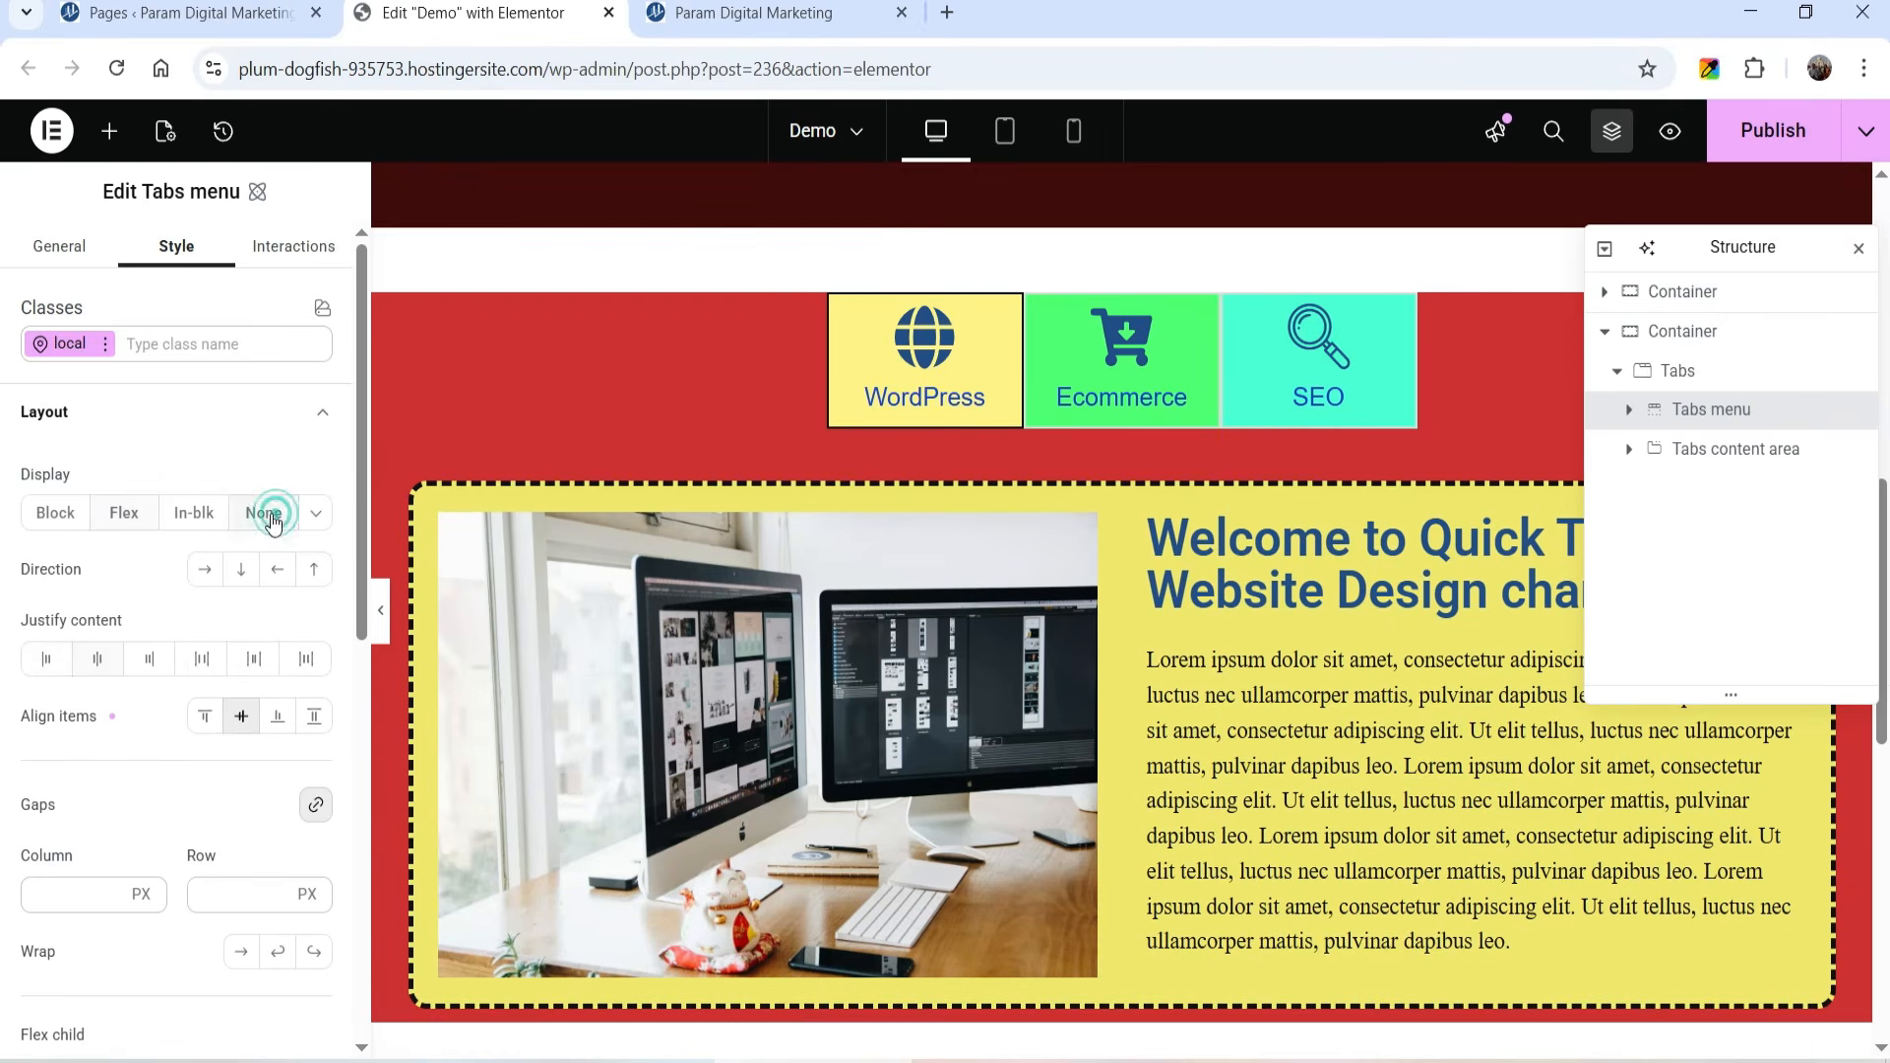
click(243, 571)
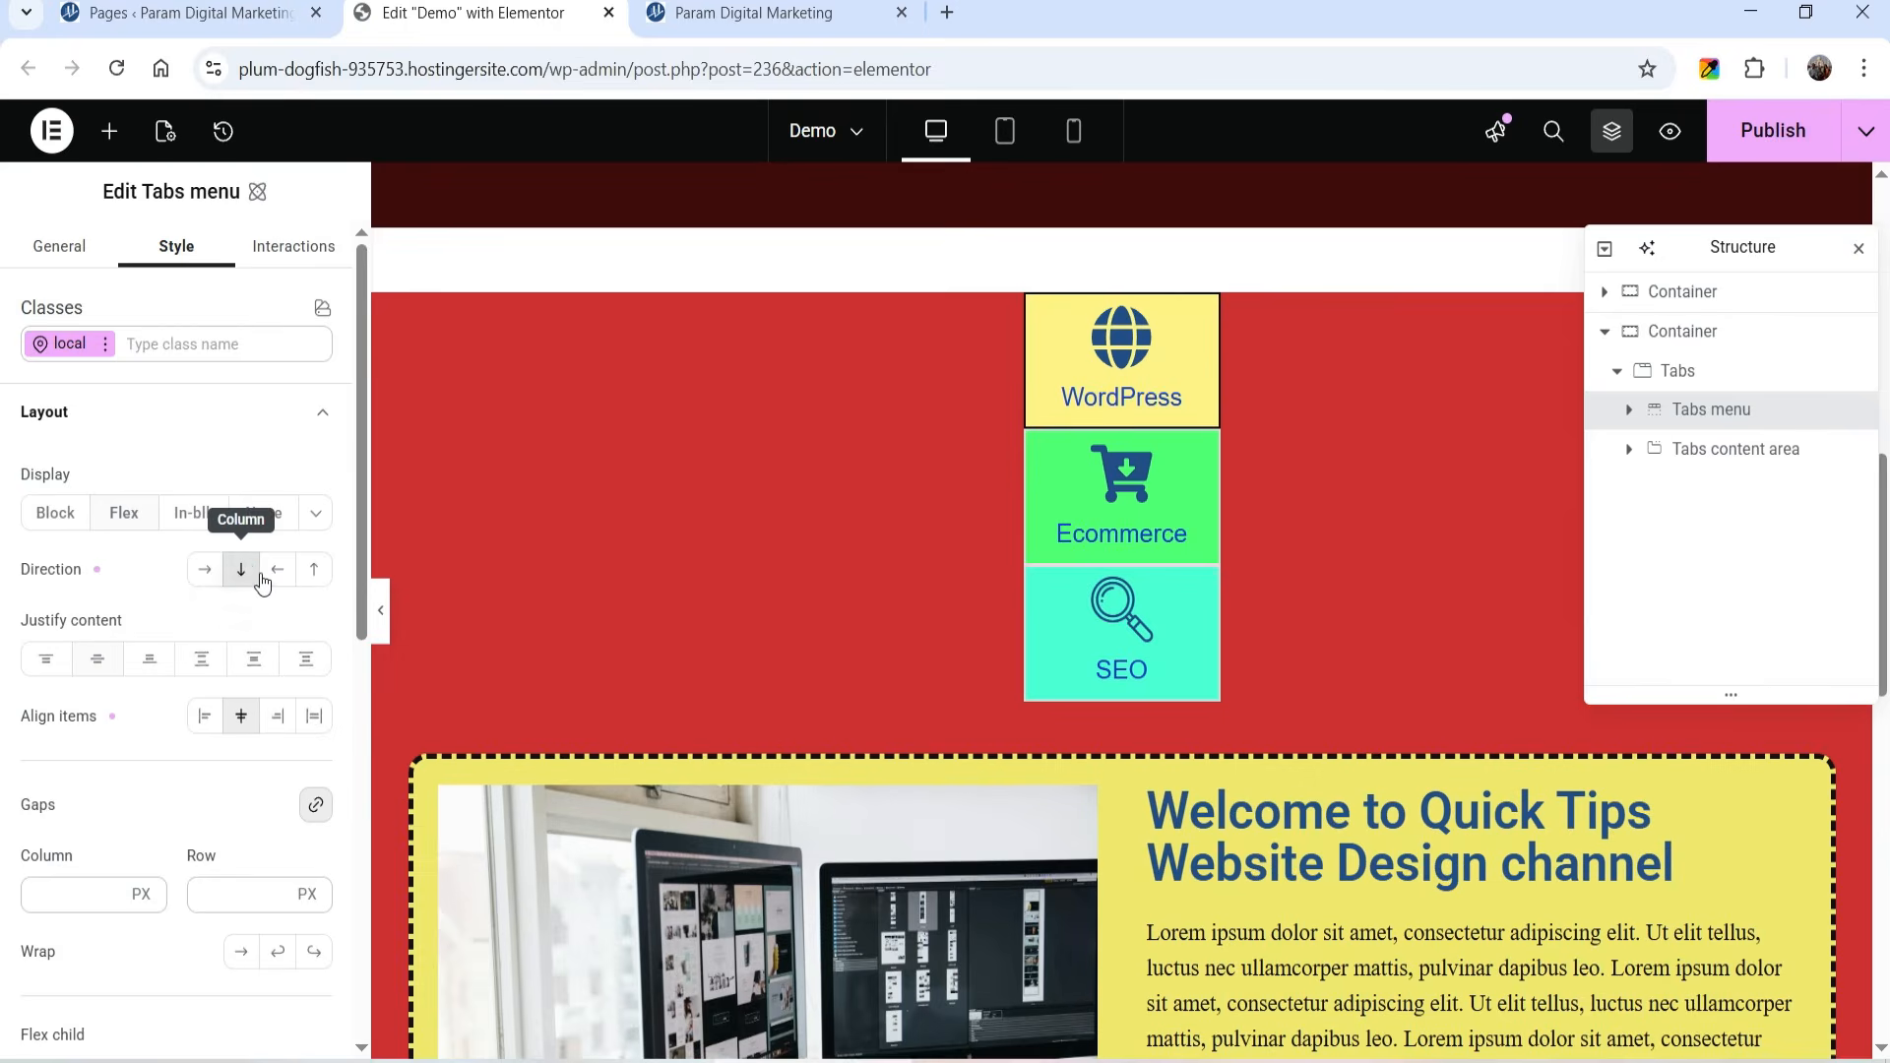
click(277, 576)
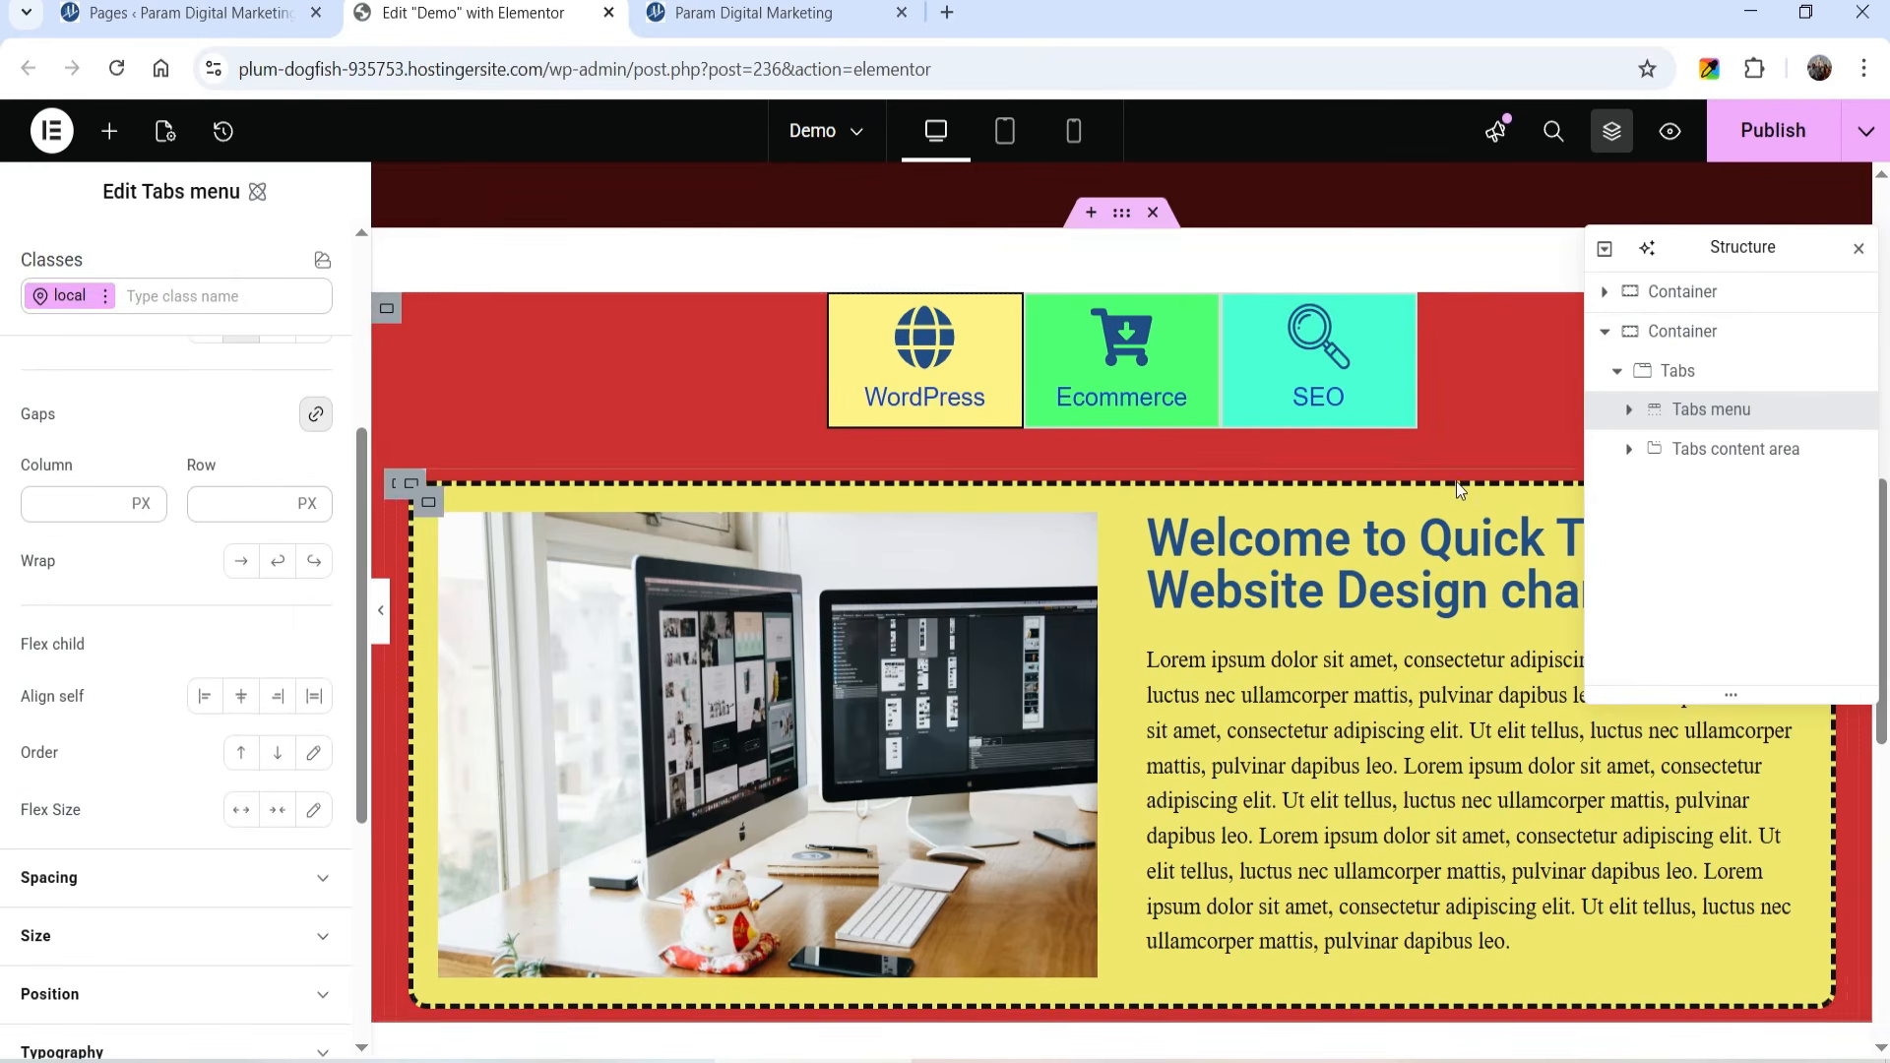
Step: Publish the Demo page and view the tabbed section on the live page
click(1761, 155)
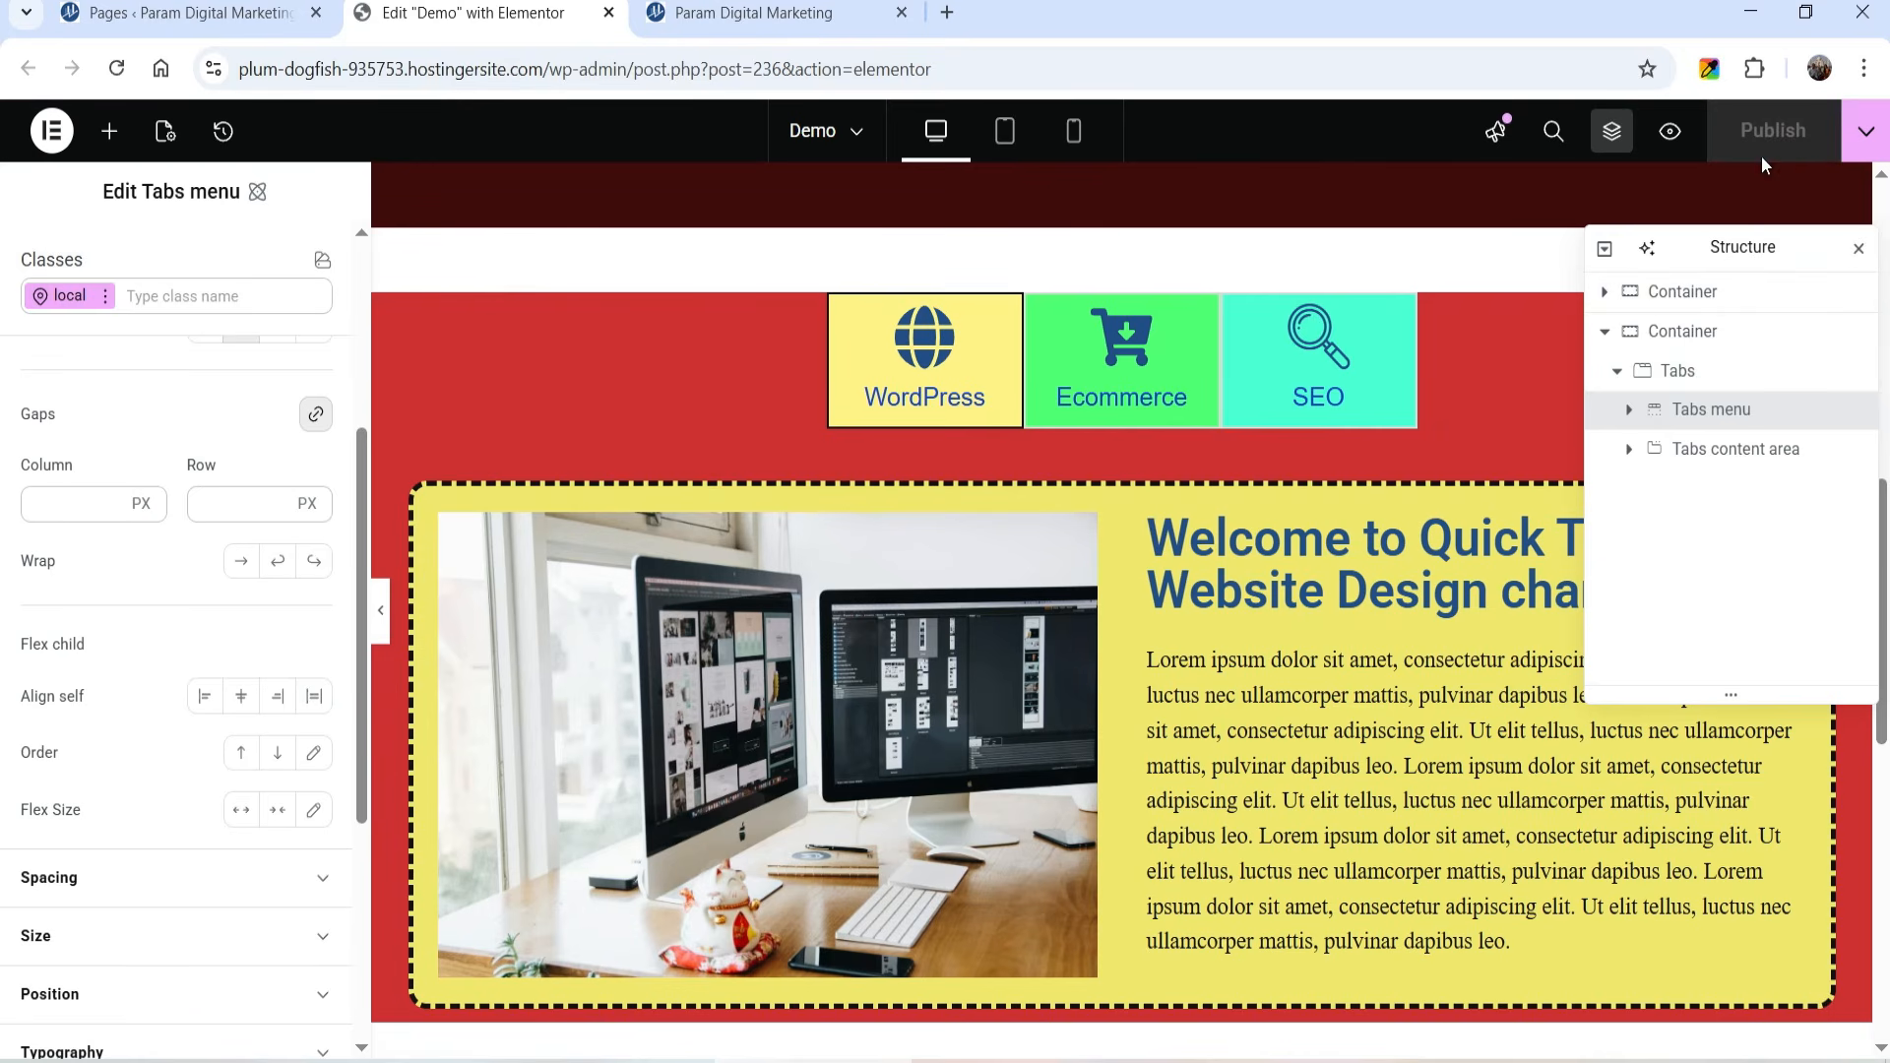
click(1866, 131)
click(1824, 322)
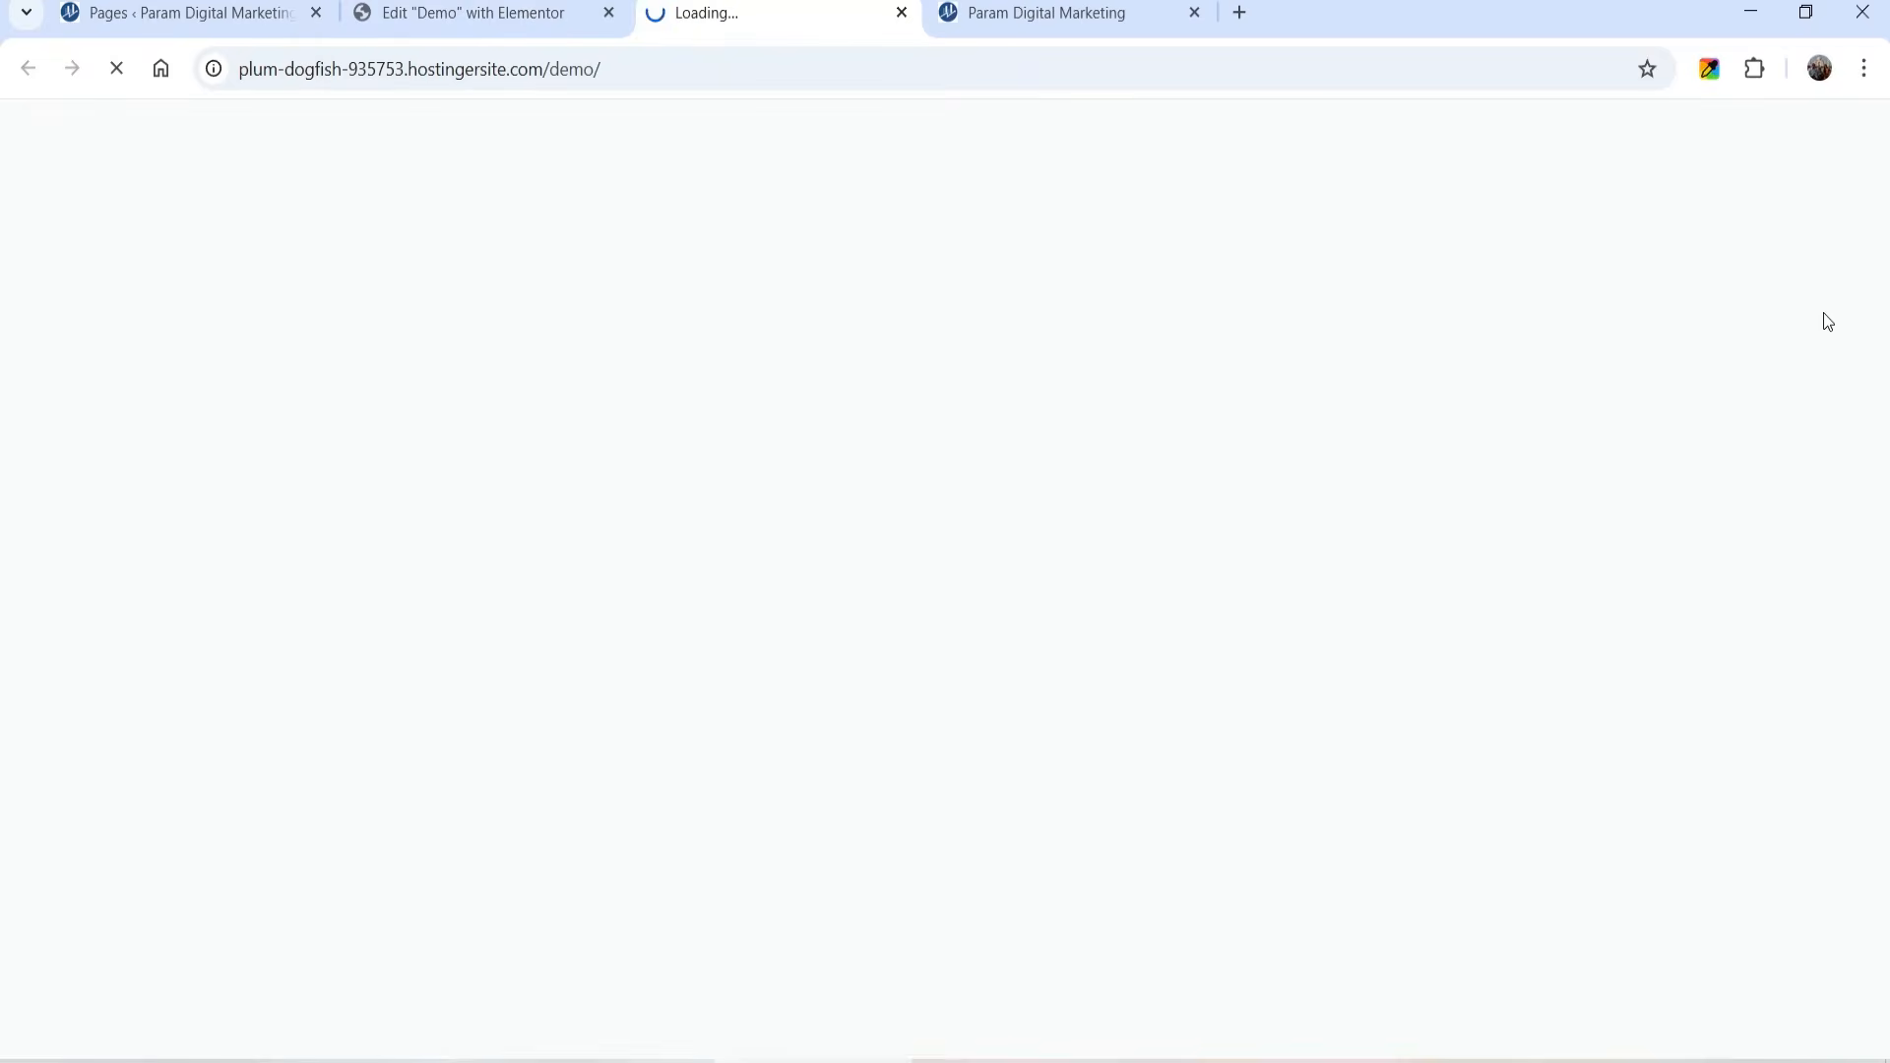
scroll(1449, 276, down, 10)
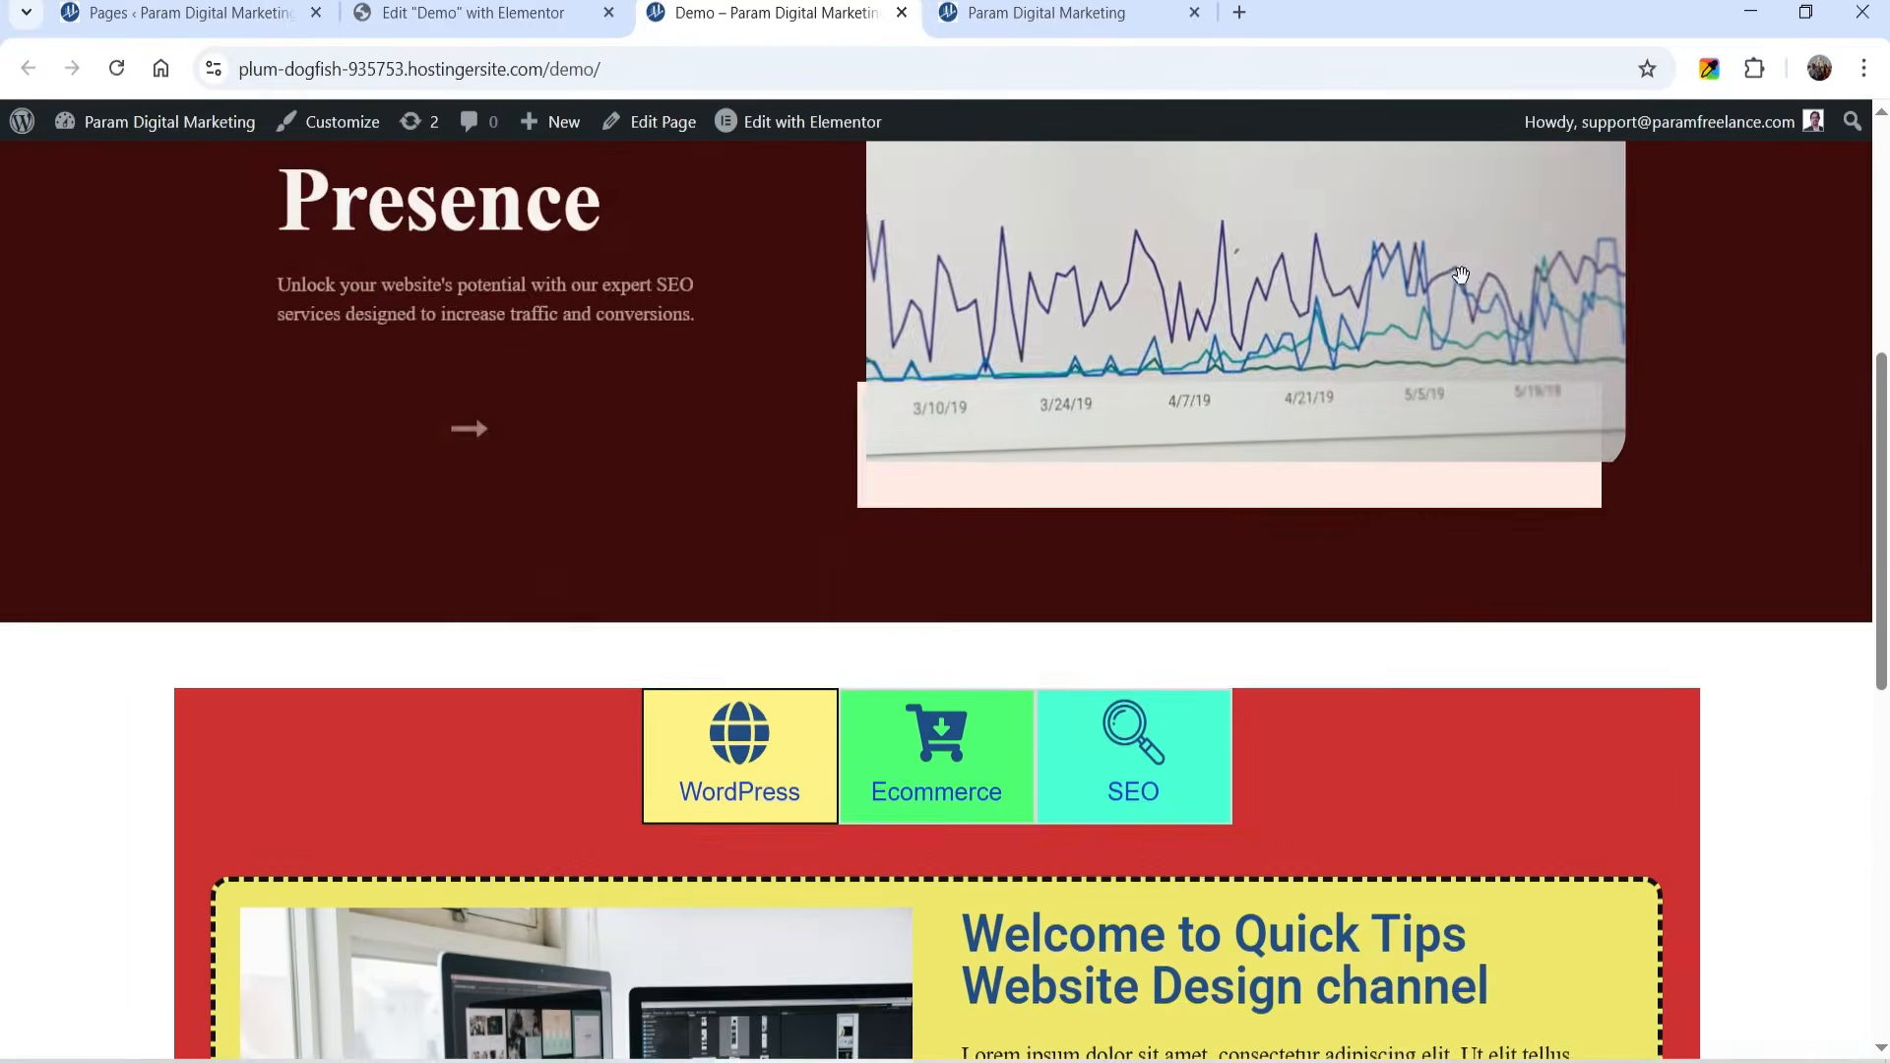
Step: Check the WordPress, Ecommerce and SEO tabs on the live Demo page by switching through each one
scroll(1695, 274, down, 3)
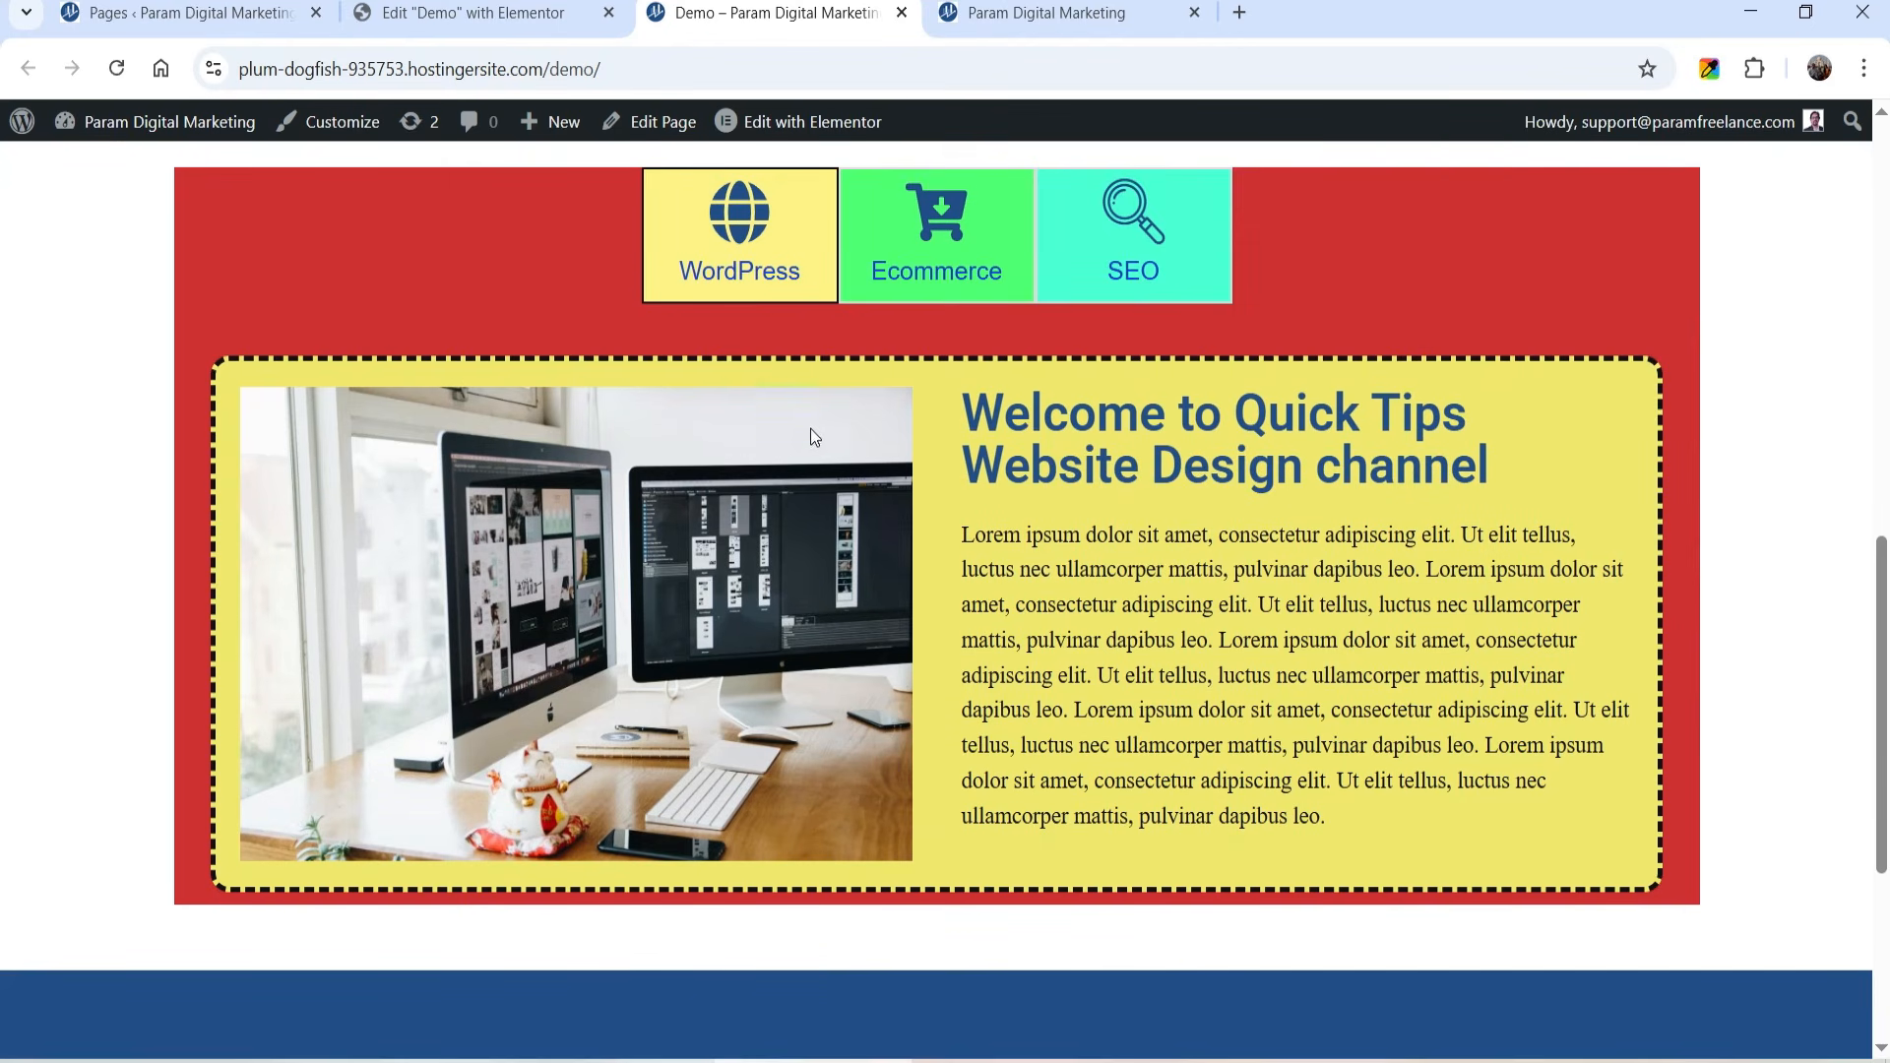
click(952, 239)
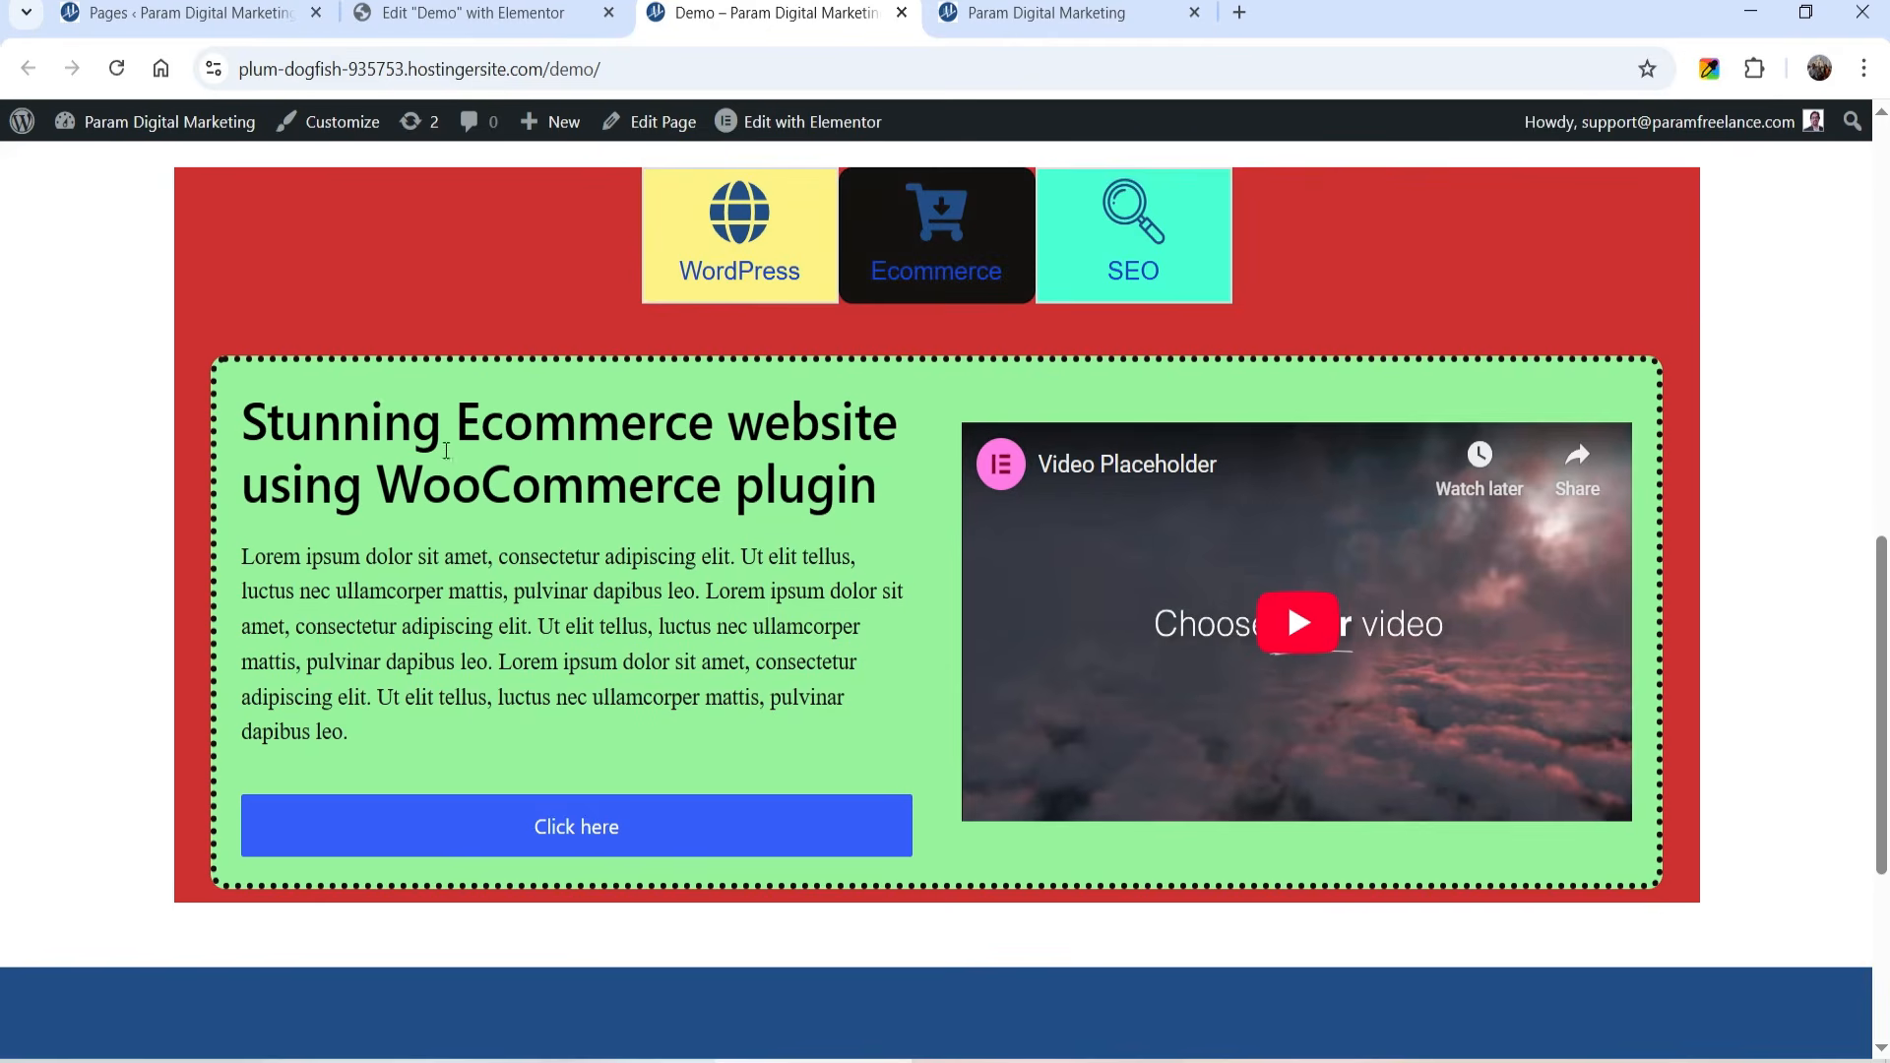
click(1137, 239)
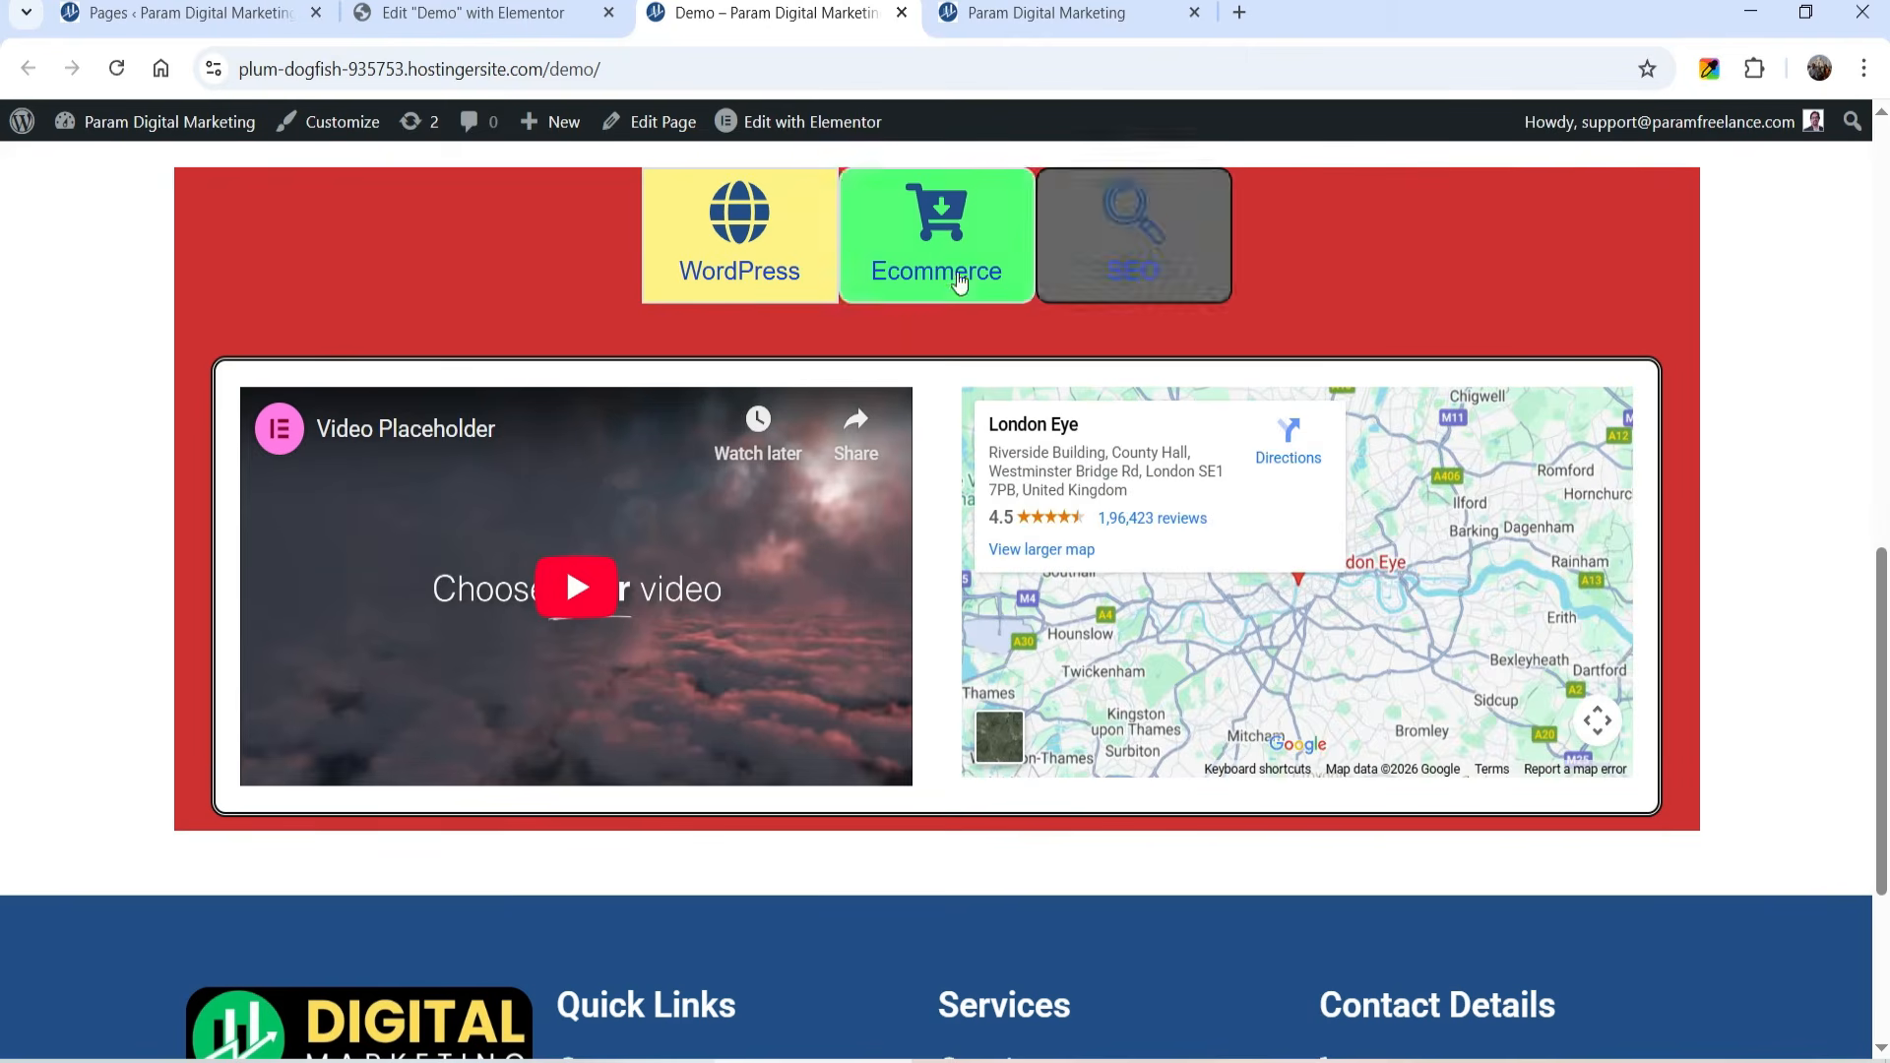
click(777, 243)
click(940, 246)
click(1132, 264)
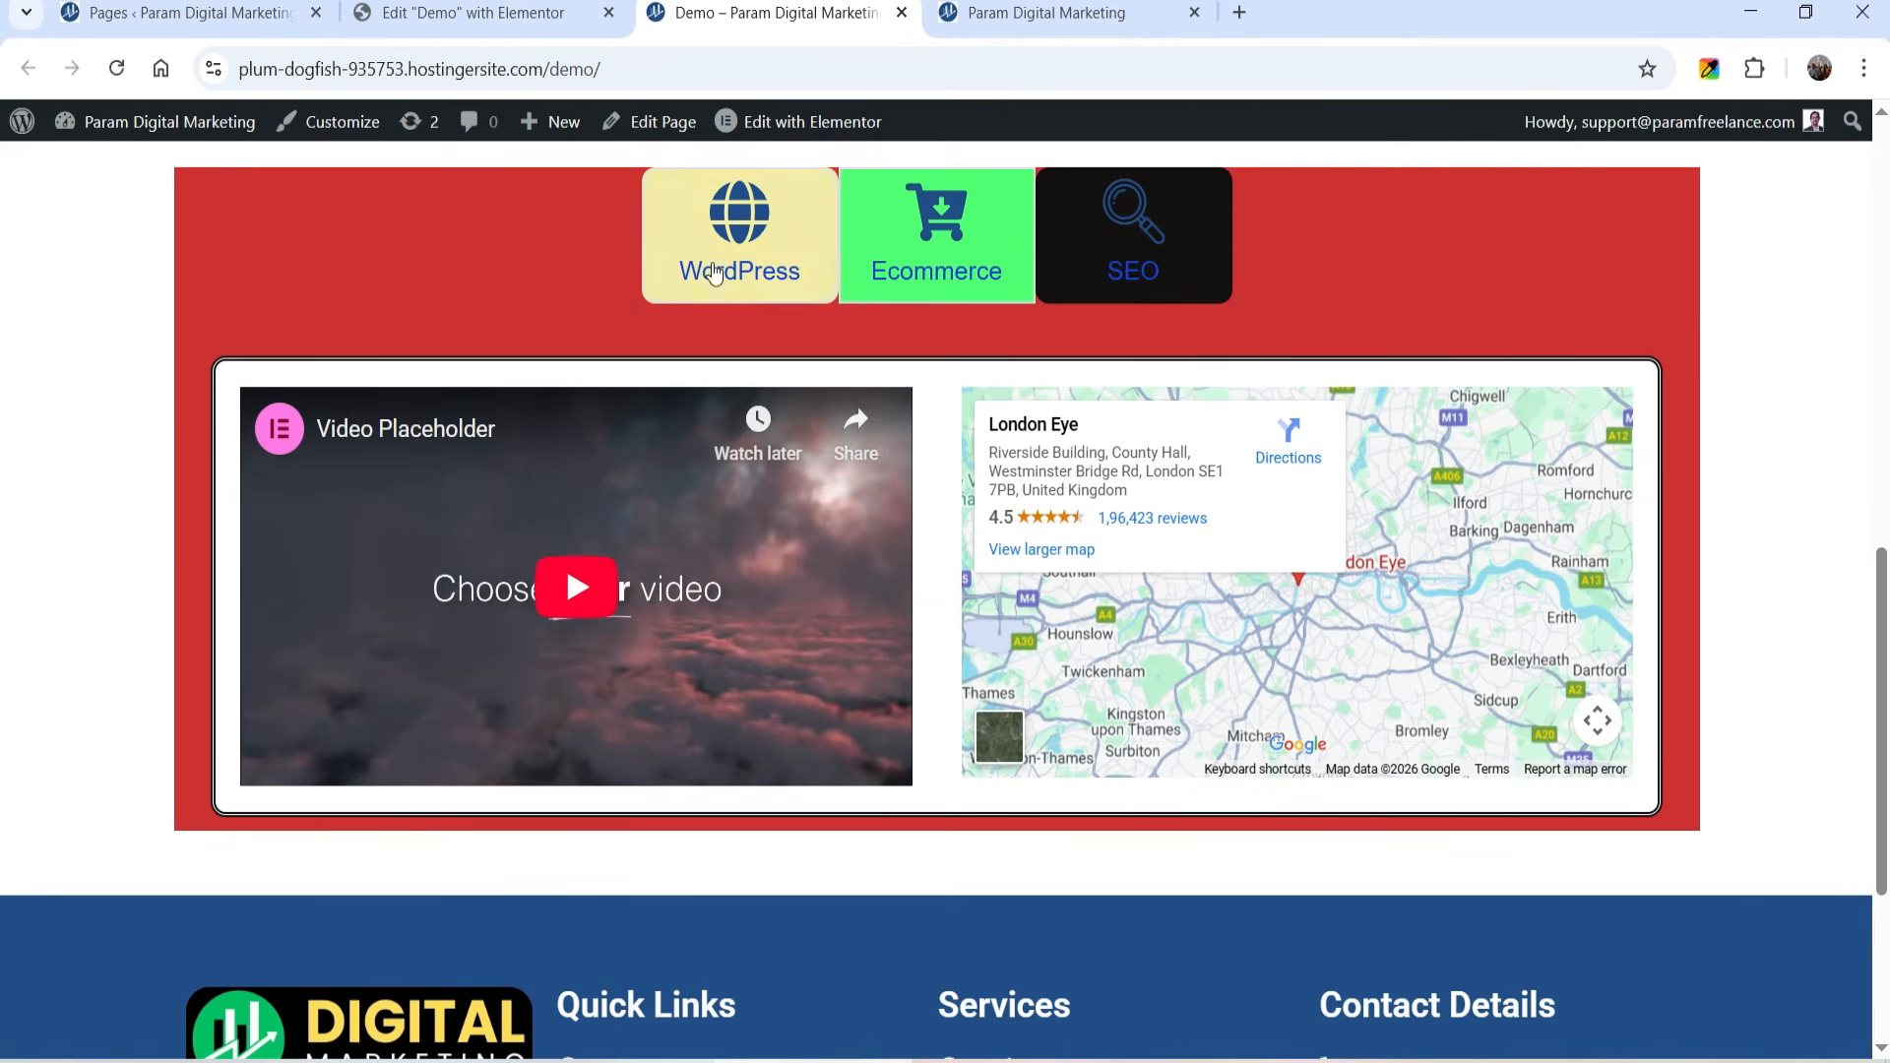
Step: Return to the Elementor editor and set the SEO menu item as the default tab of the Tabs element
click(399, 12)
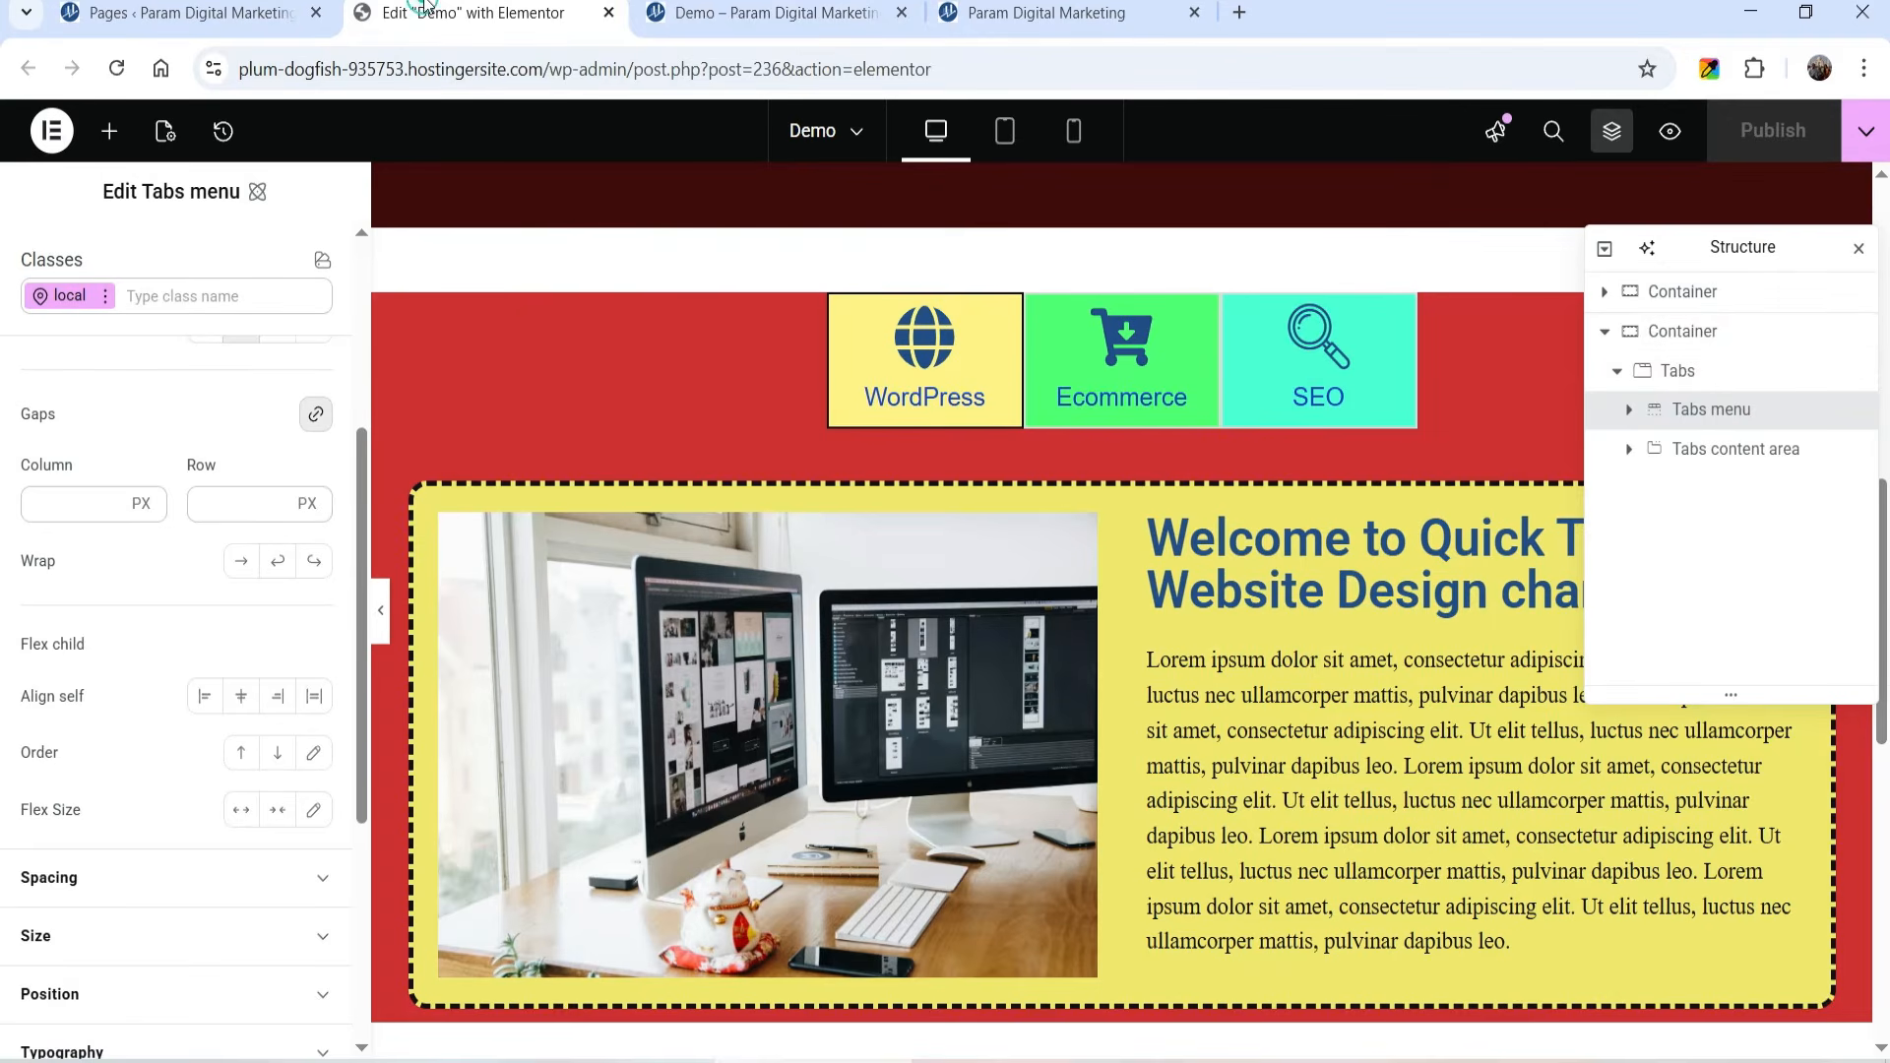
click(1686, 379)
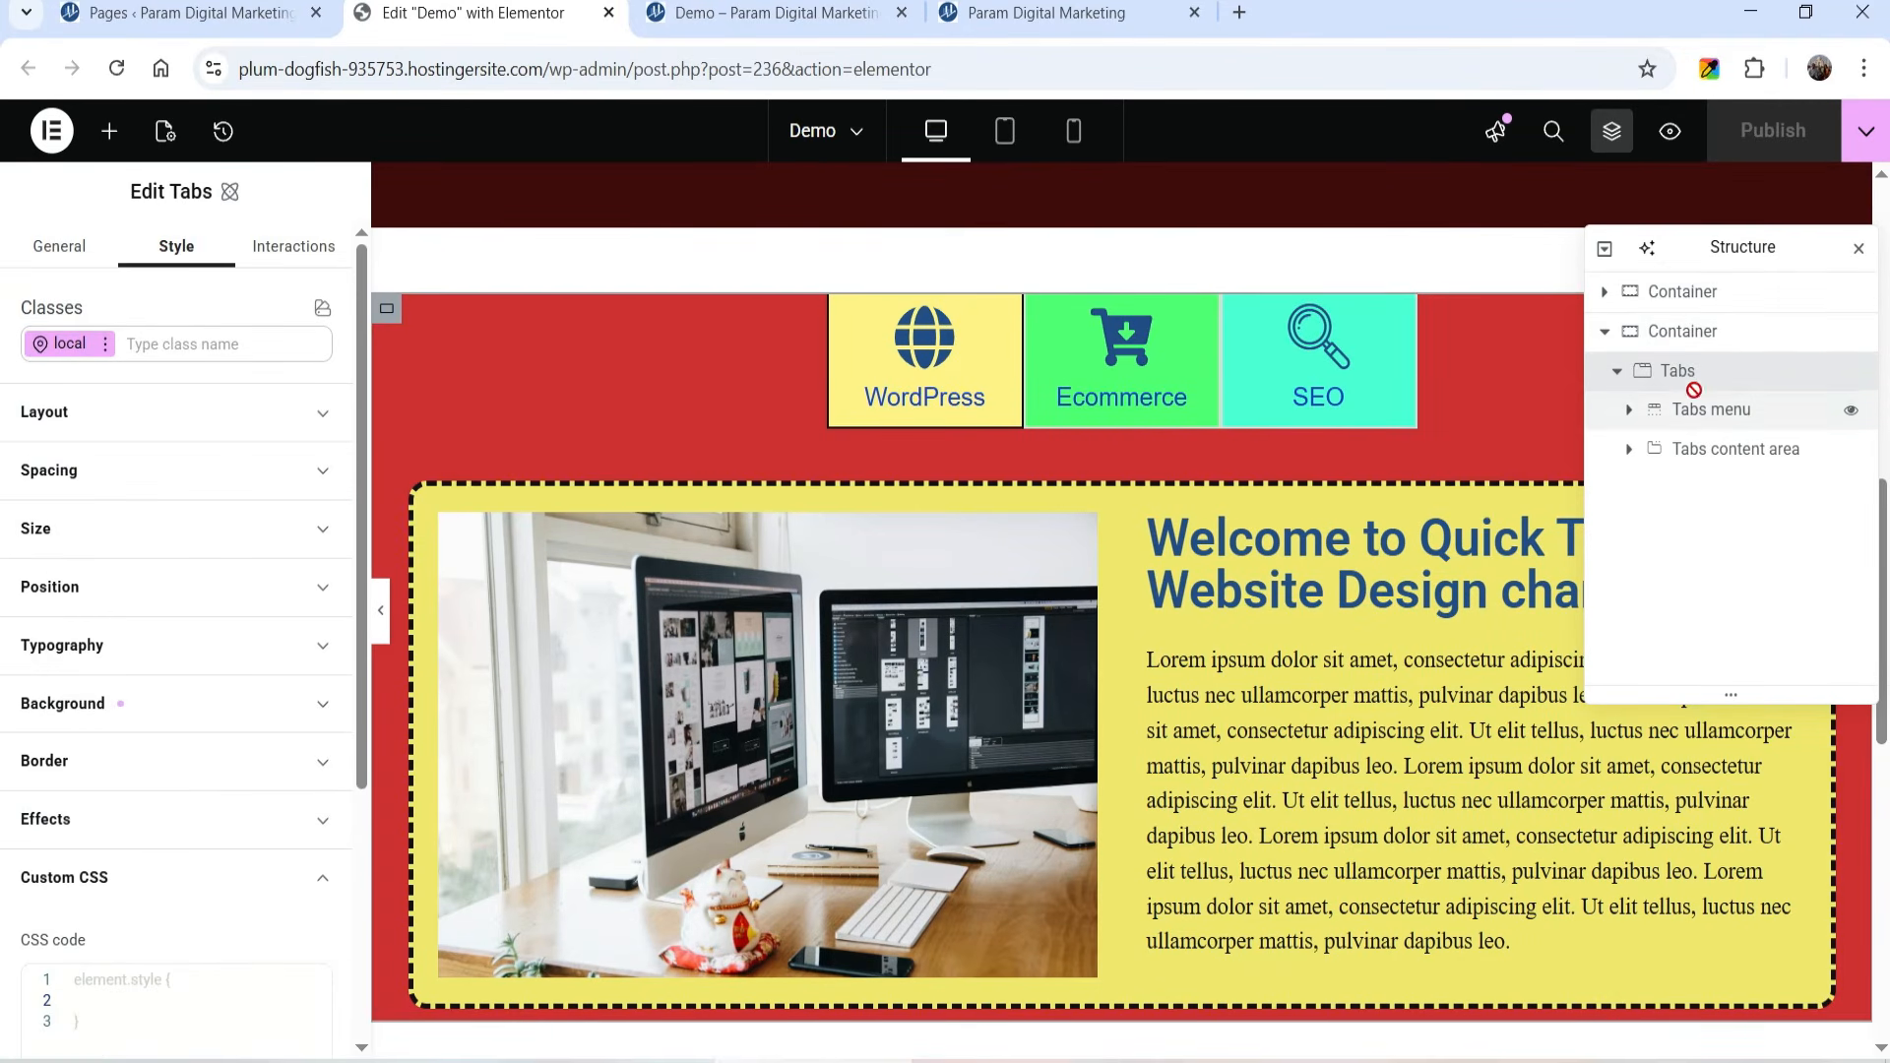
click(1693, 382)
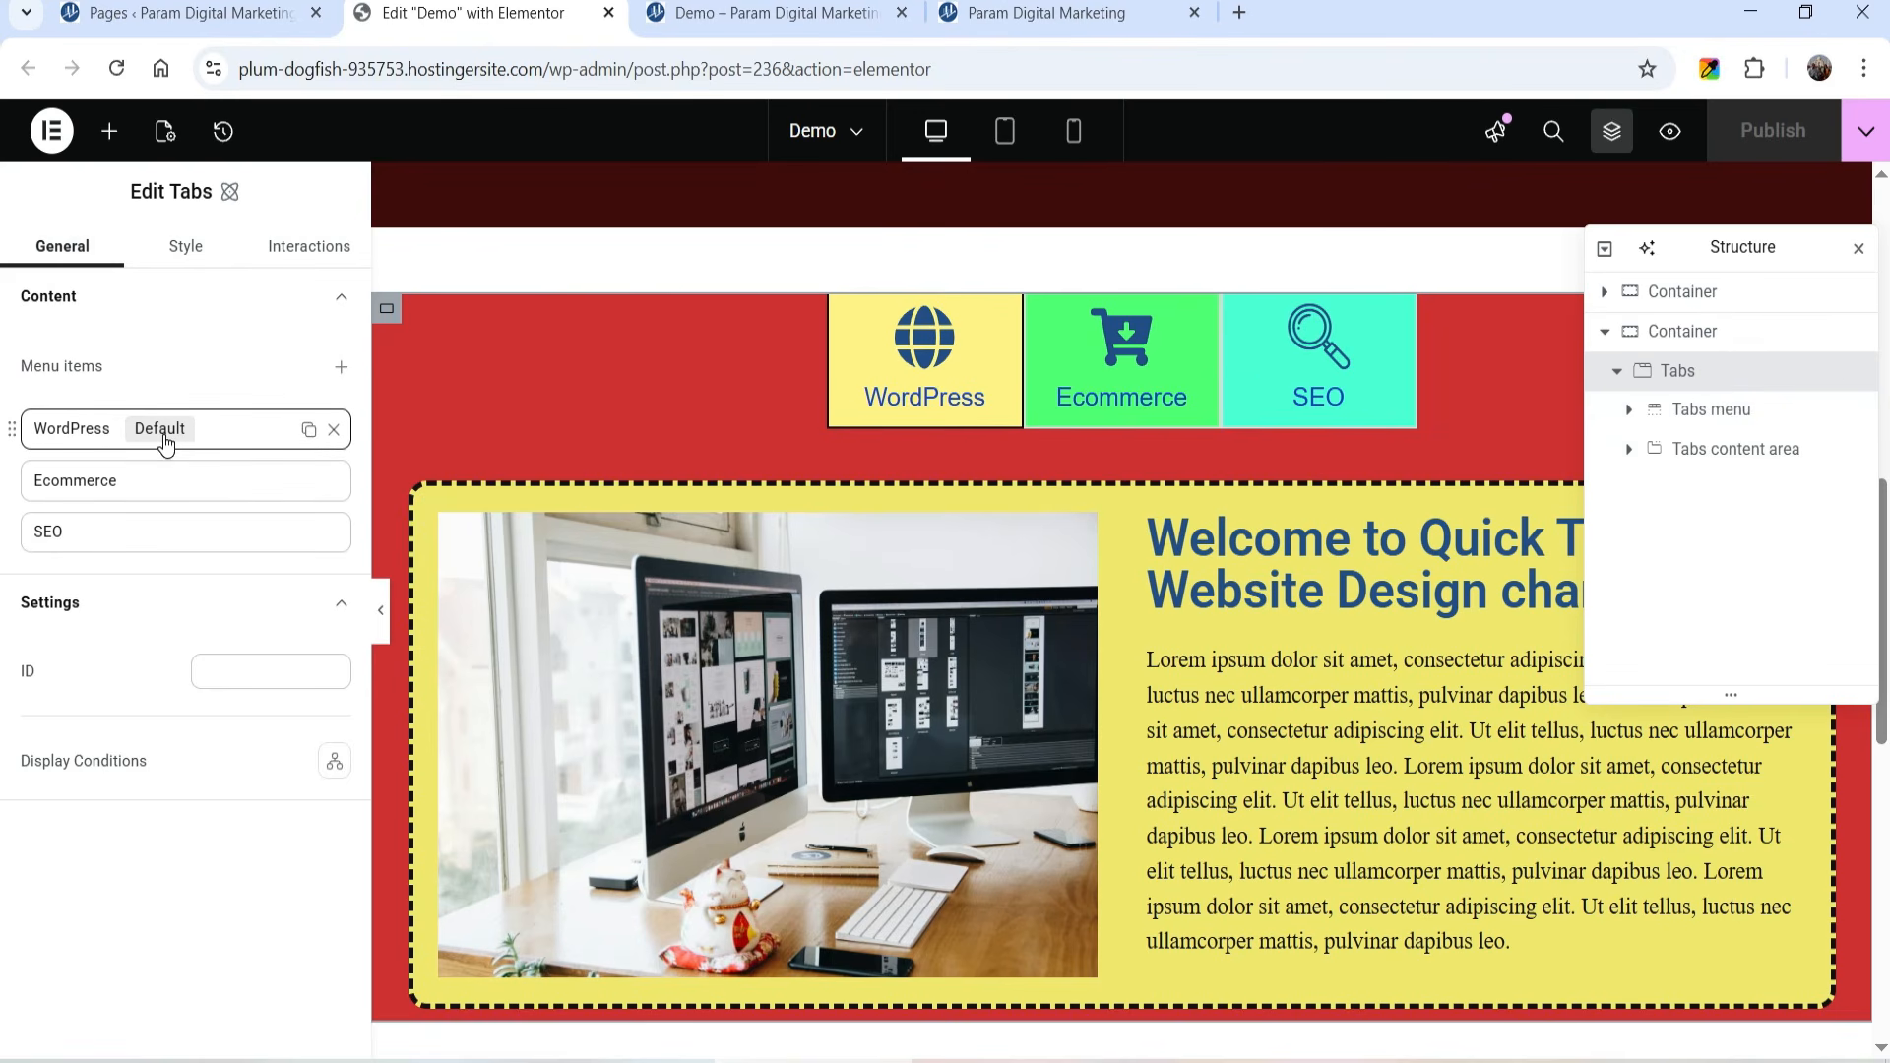
click(143, 534)
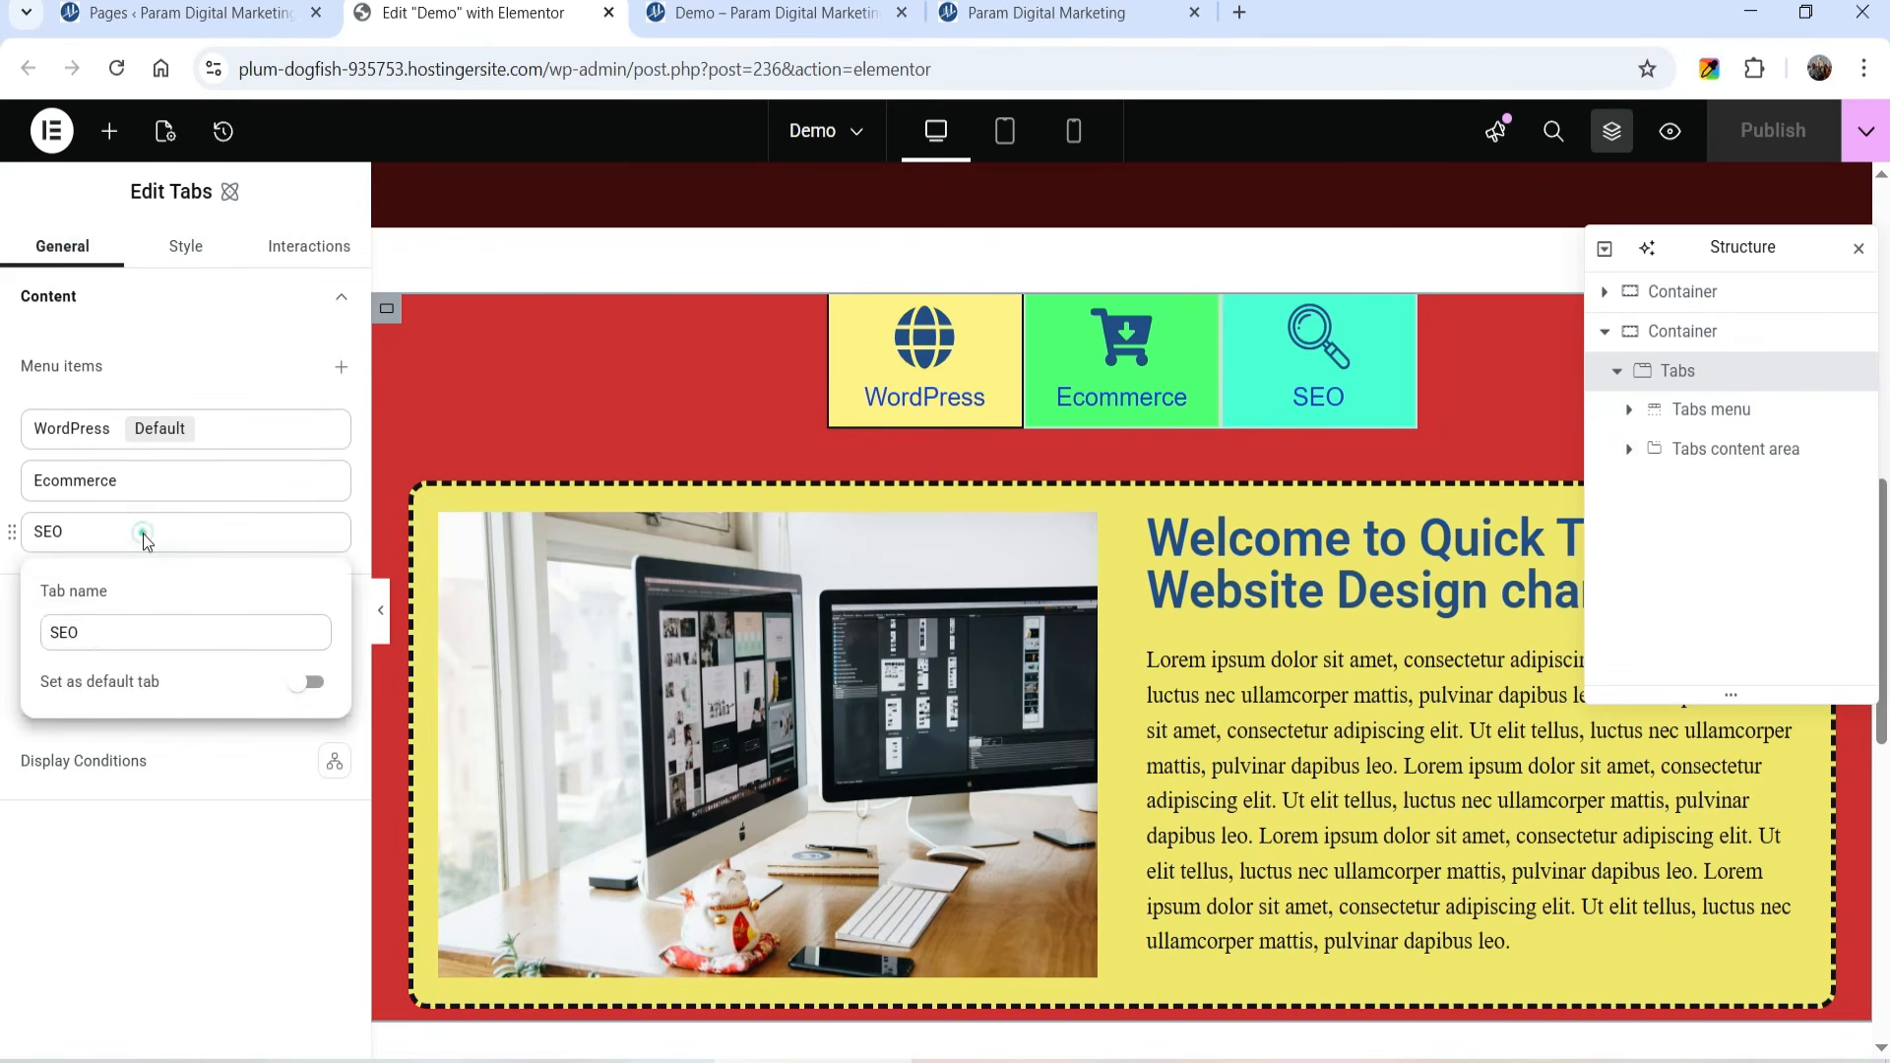
click(305, 684)
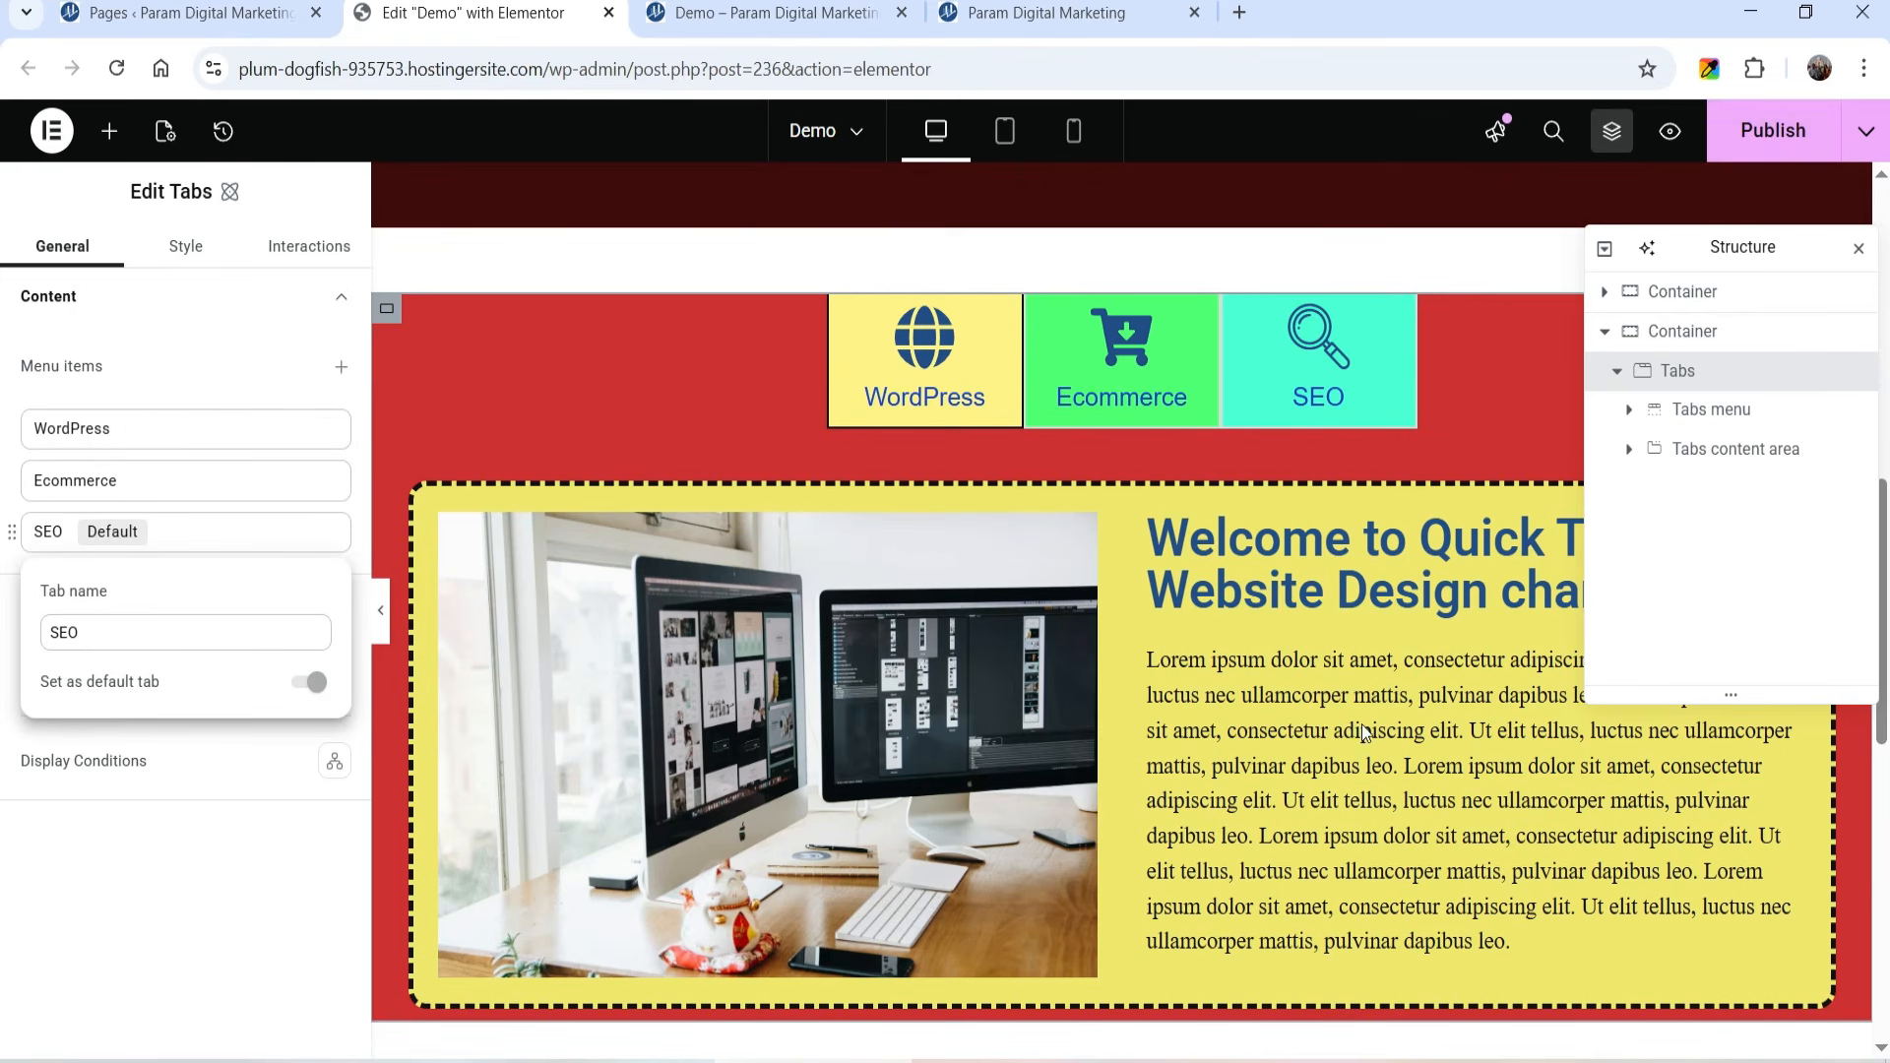
Step: Publish the Demo page and reload the live page to view the tabbed section's default tab
click(1777, 138)
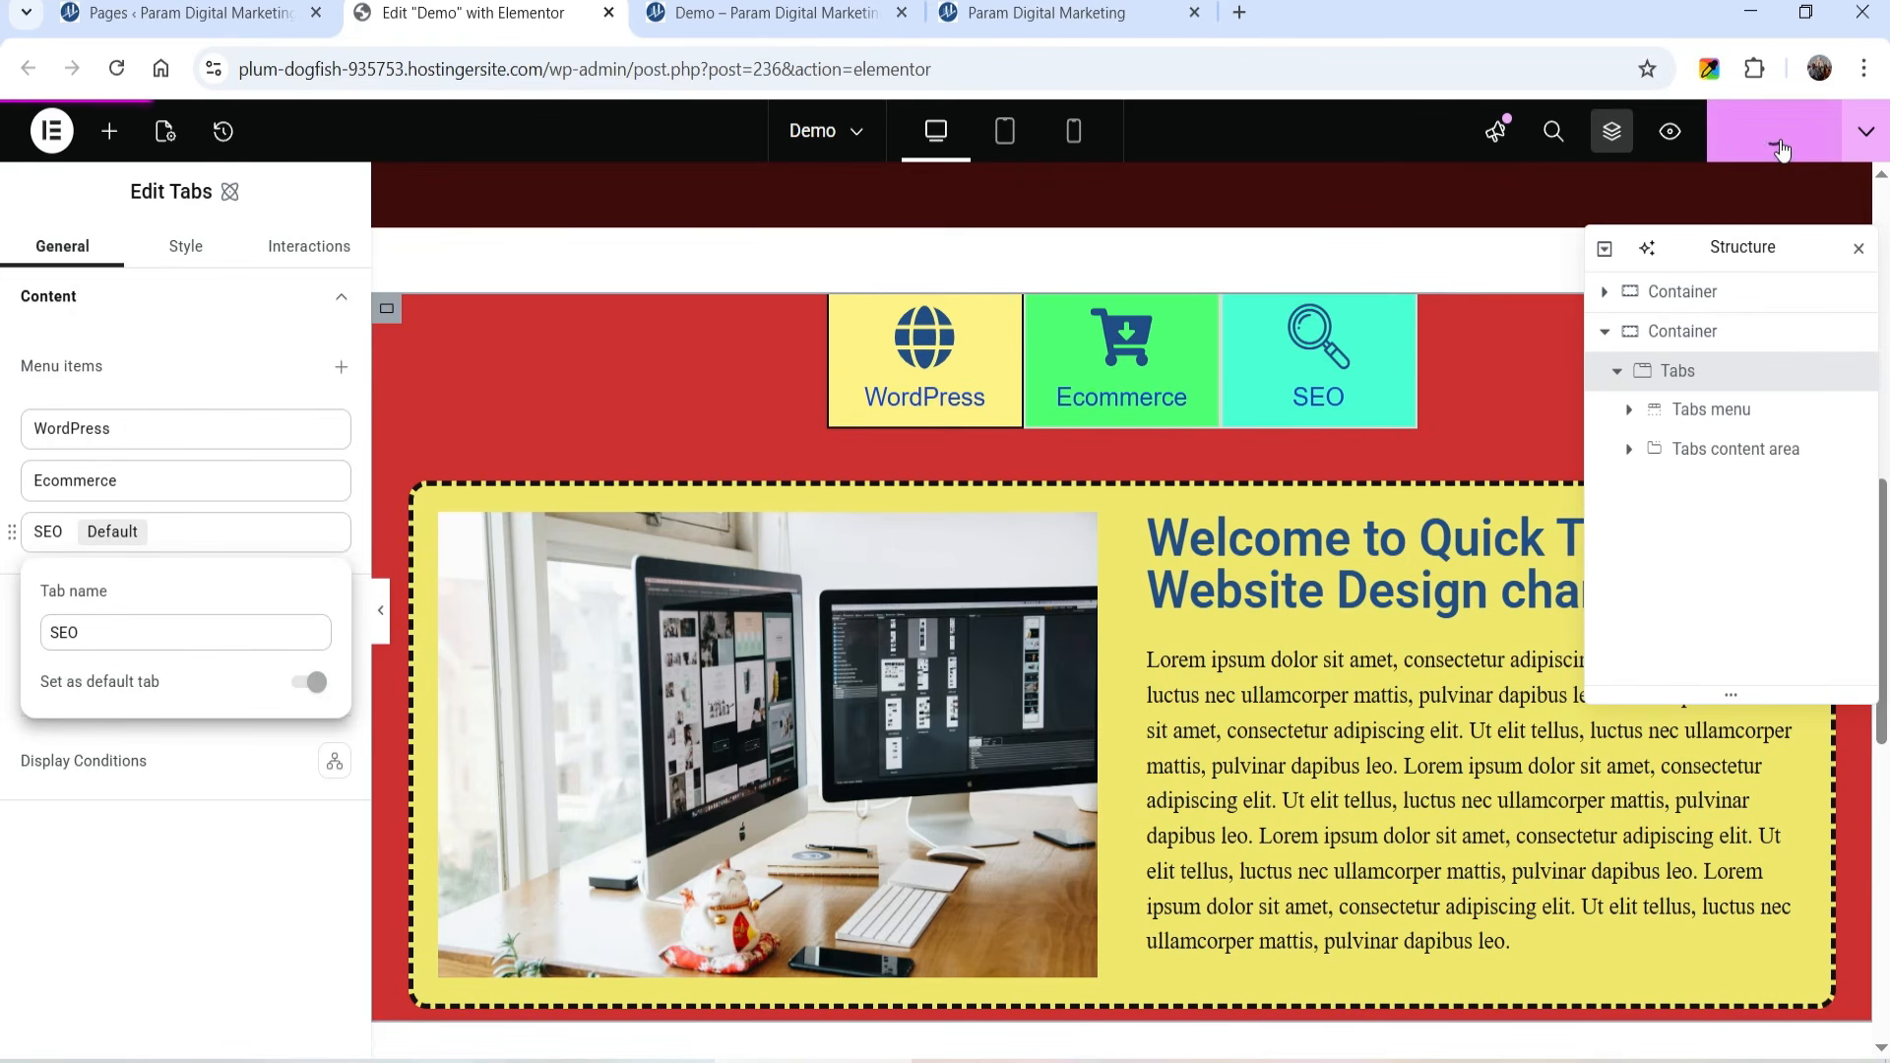
click(763, 13)
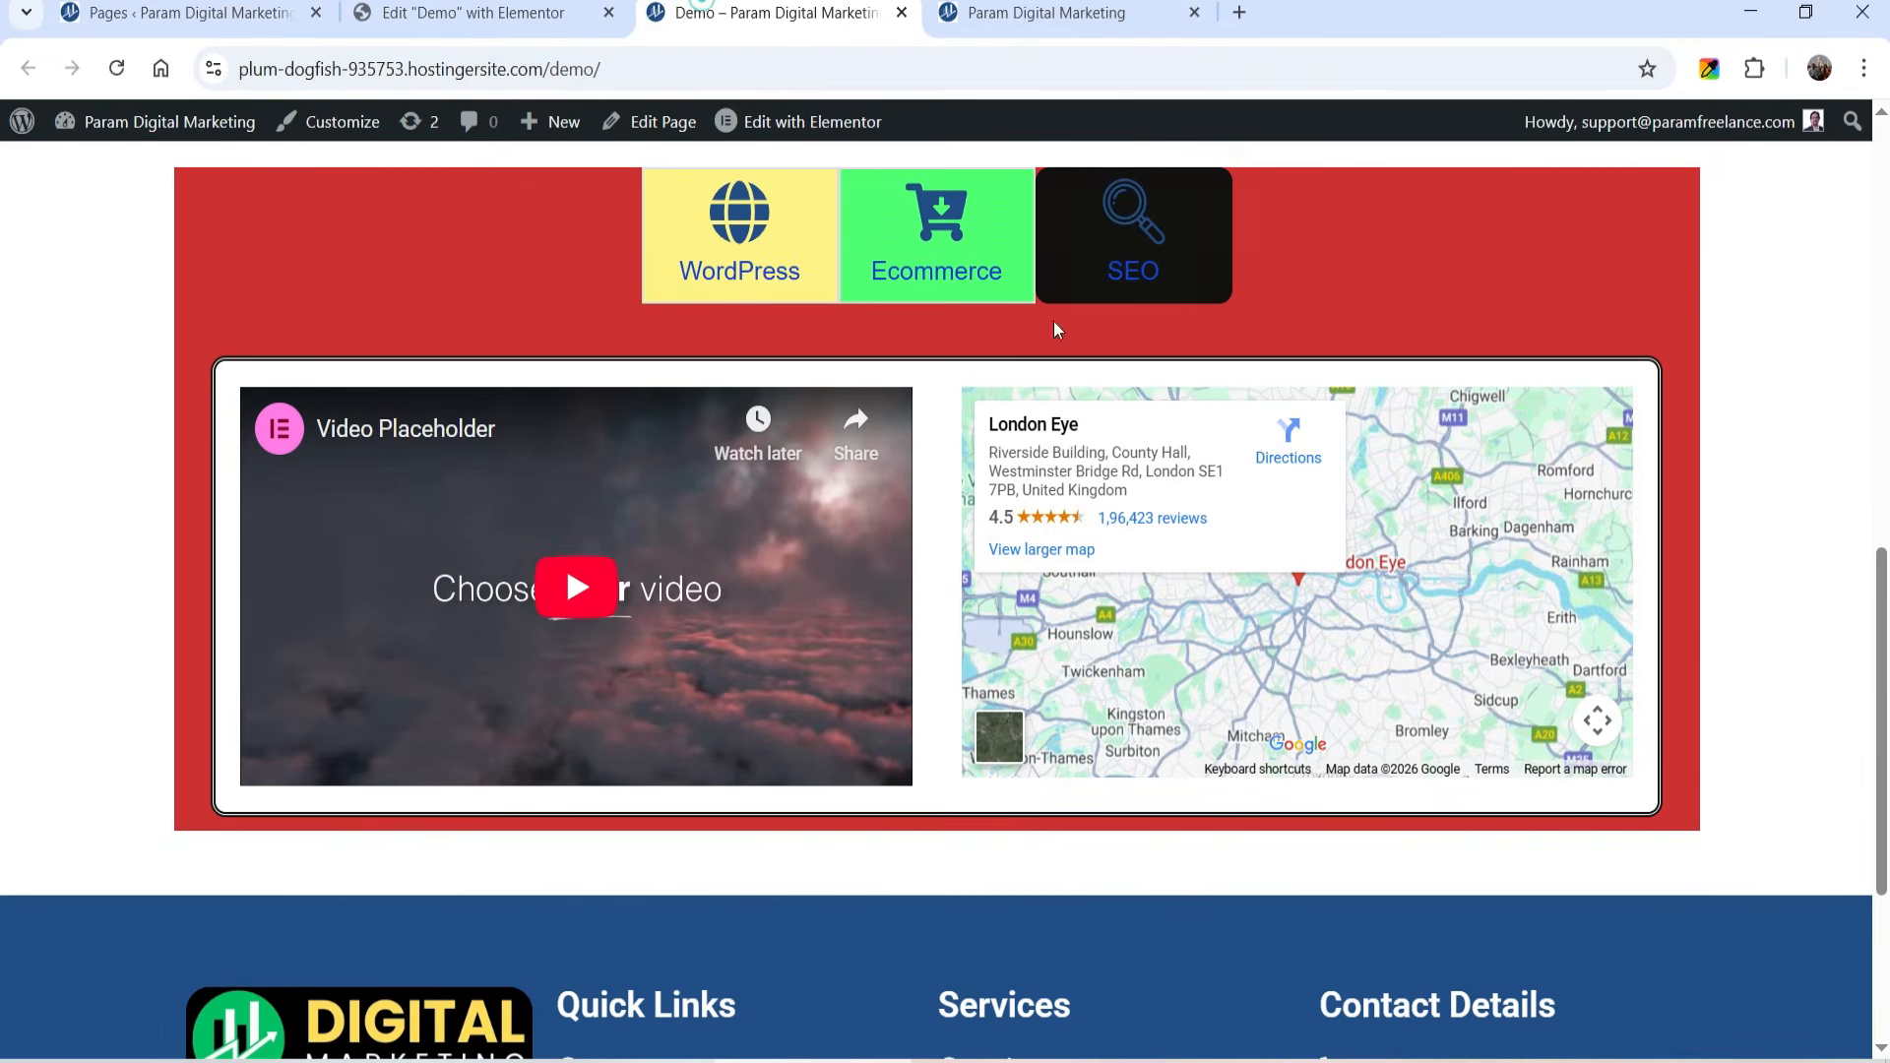
click(115, 69)
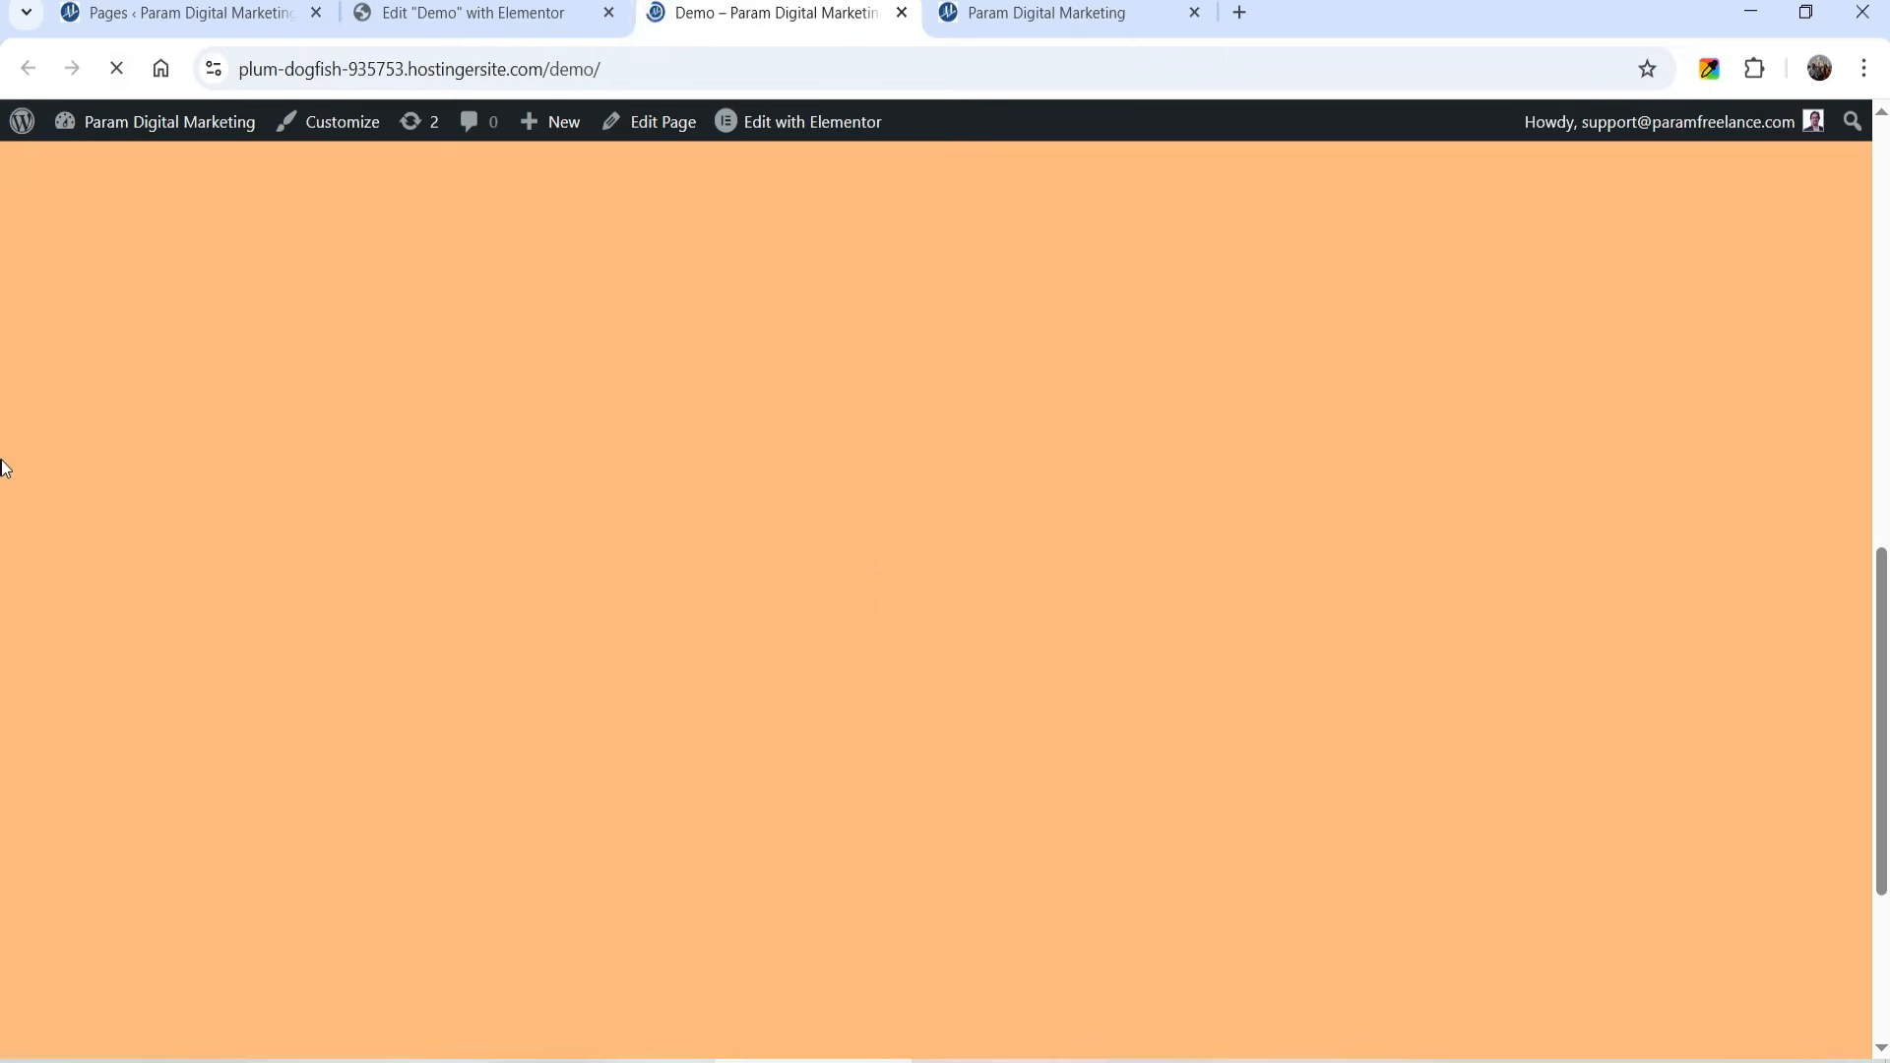
scroll(1165, 590, up, 4)
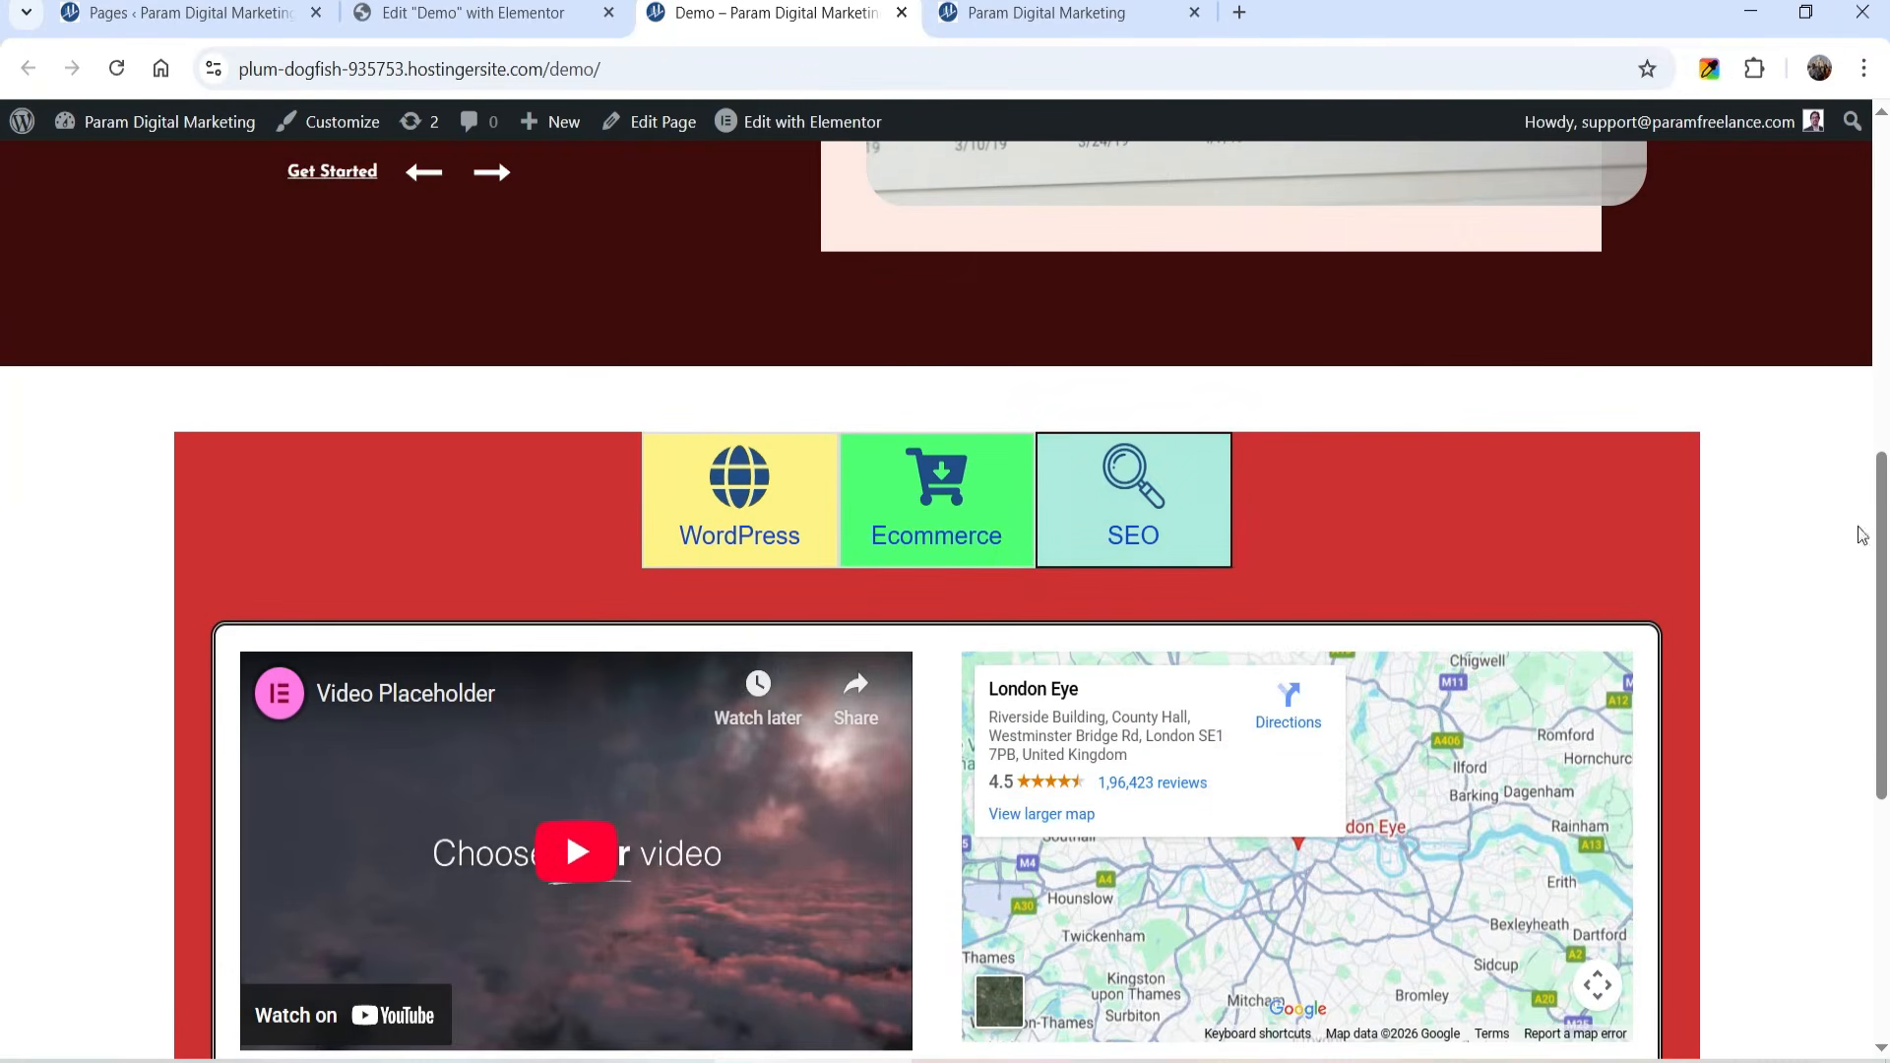
scroll(1162, 571, down, 1)
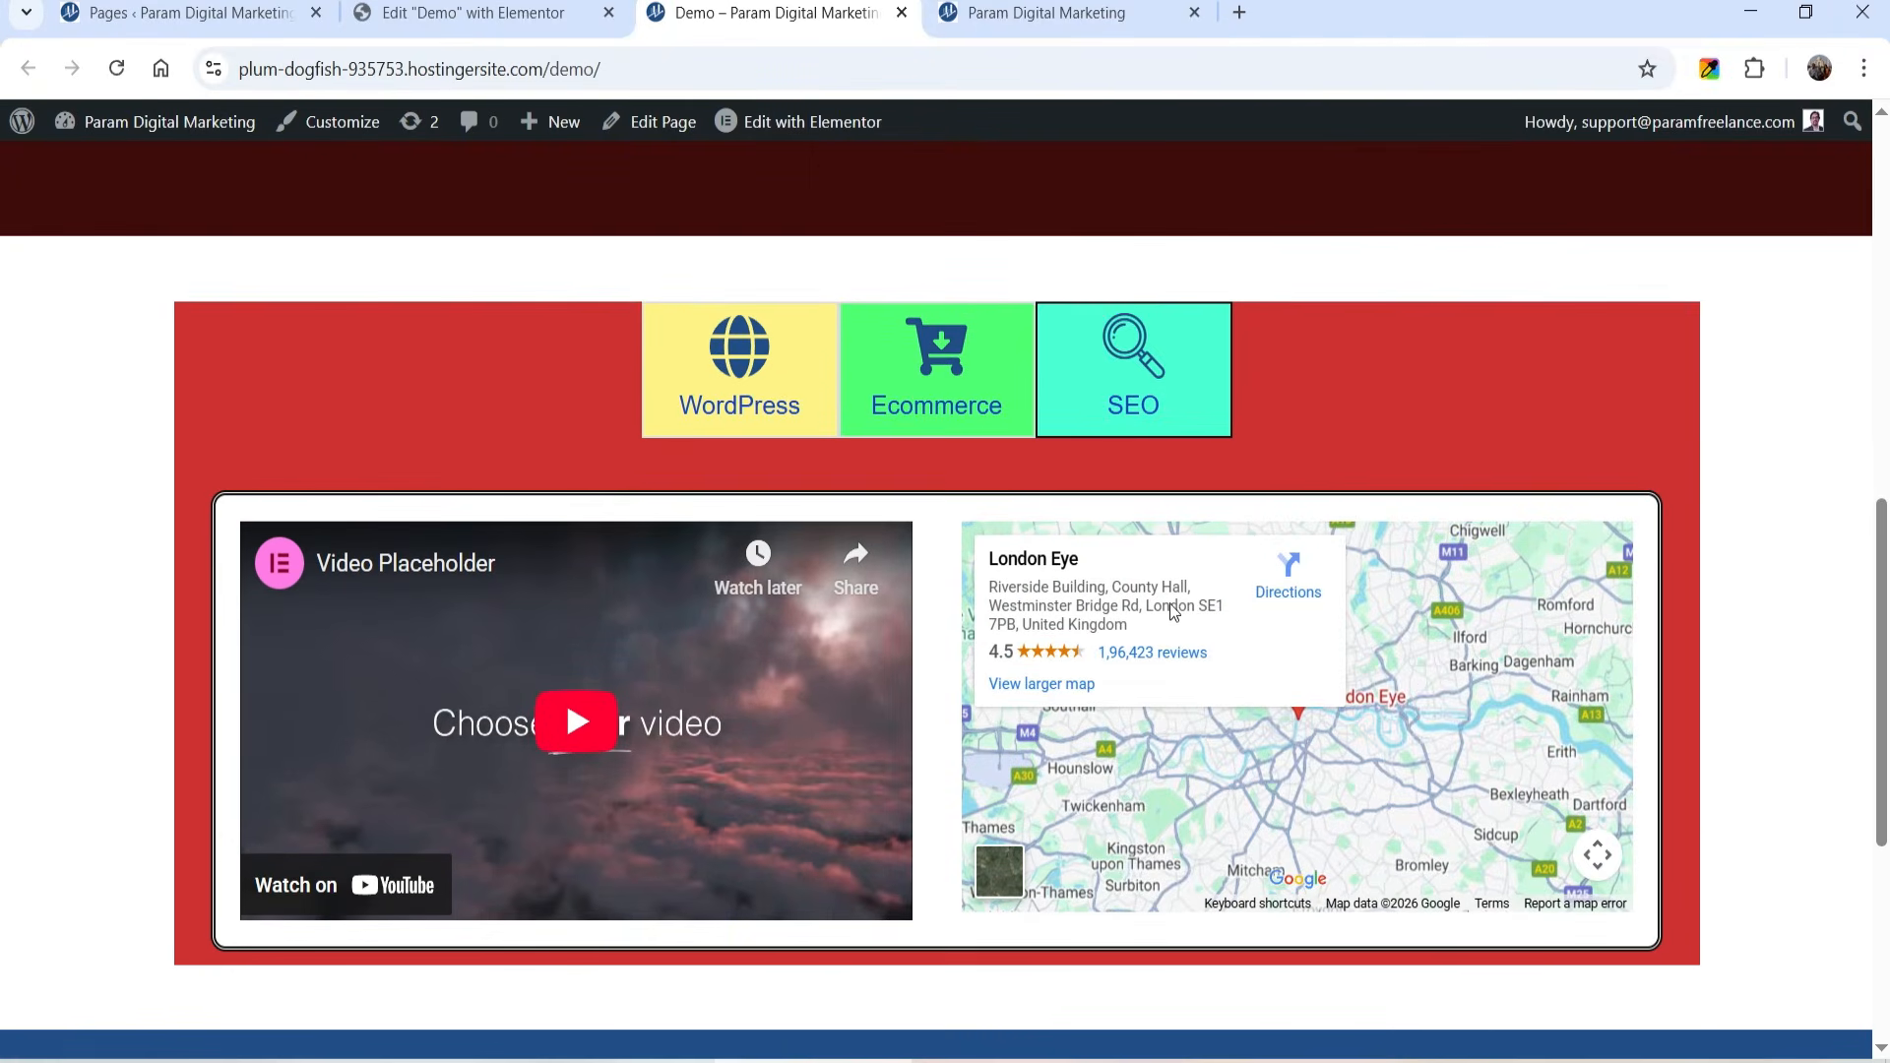
Step: Switch through the WordPress, Ecommerce and SEO tabs on the reloaded live page, ending back in the Elementor editor
click(738, 399)
click(874, 392)
click(1116, 389)
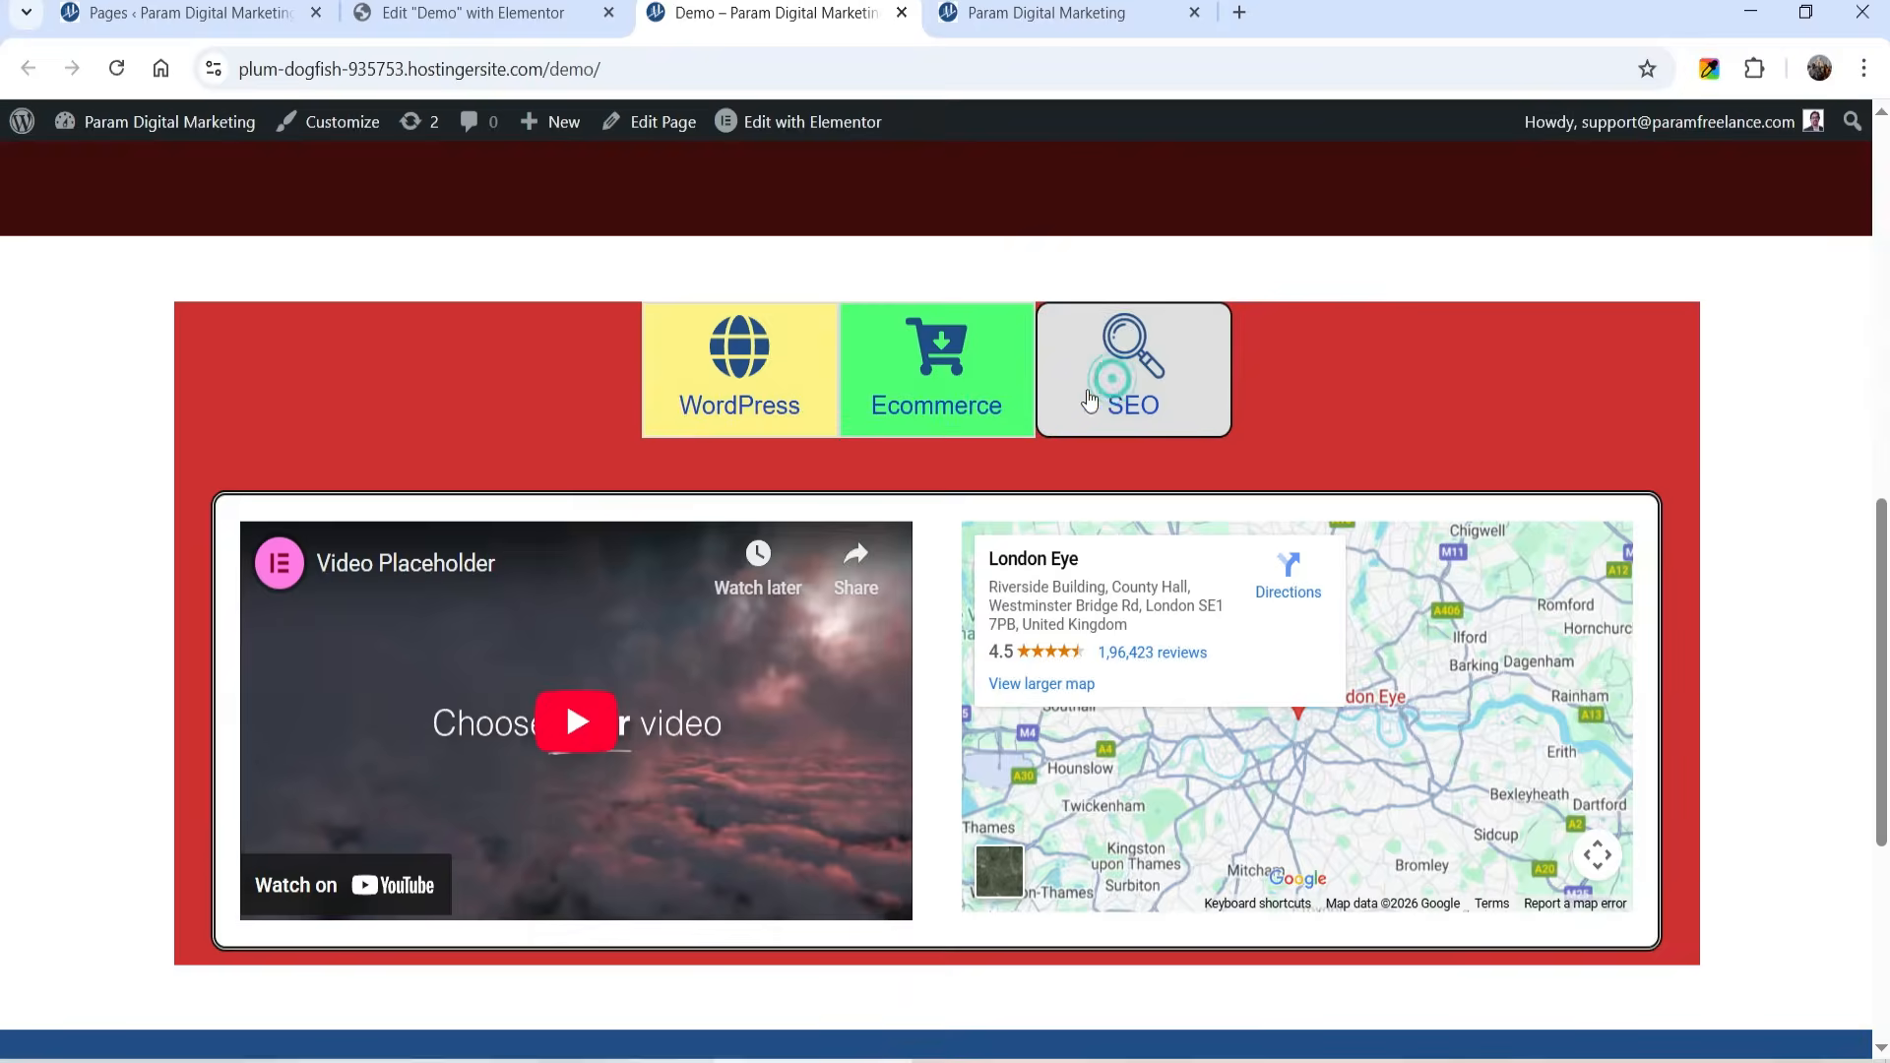
key(ctrl+shift+Tab)
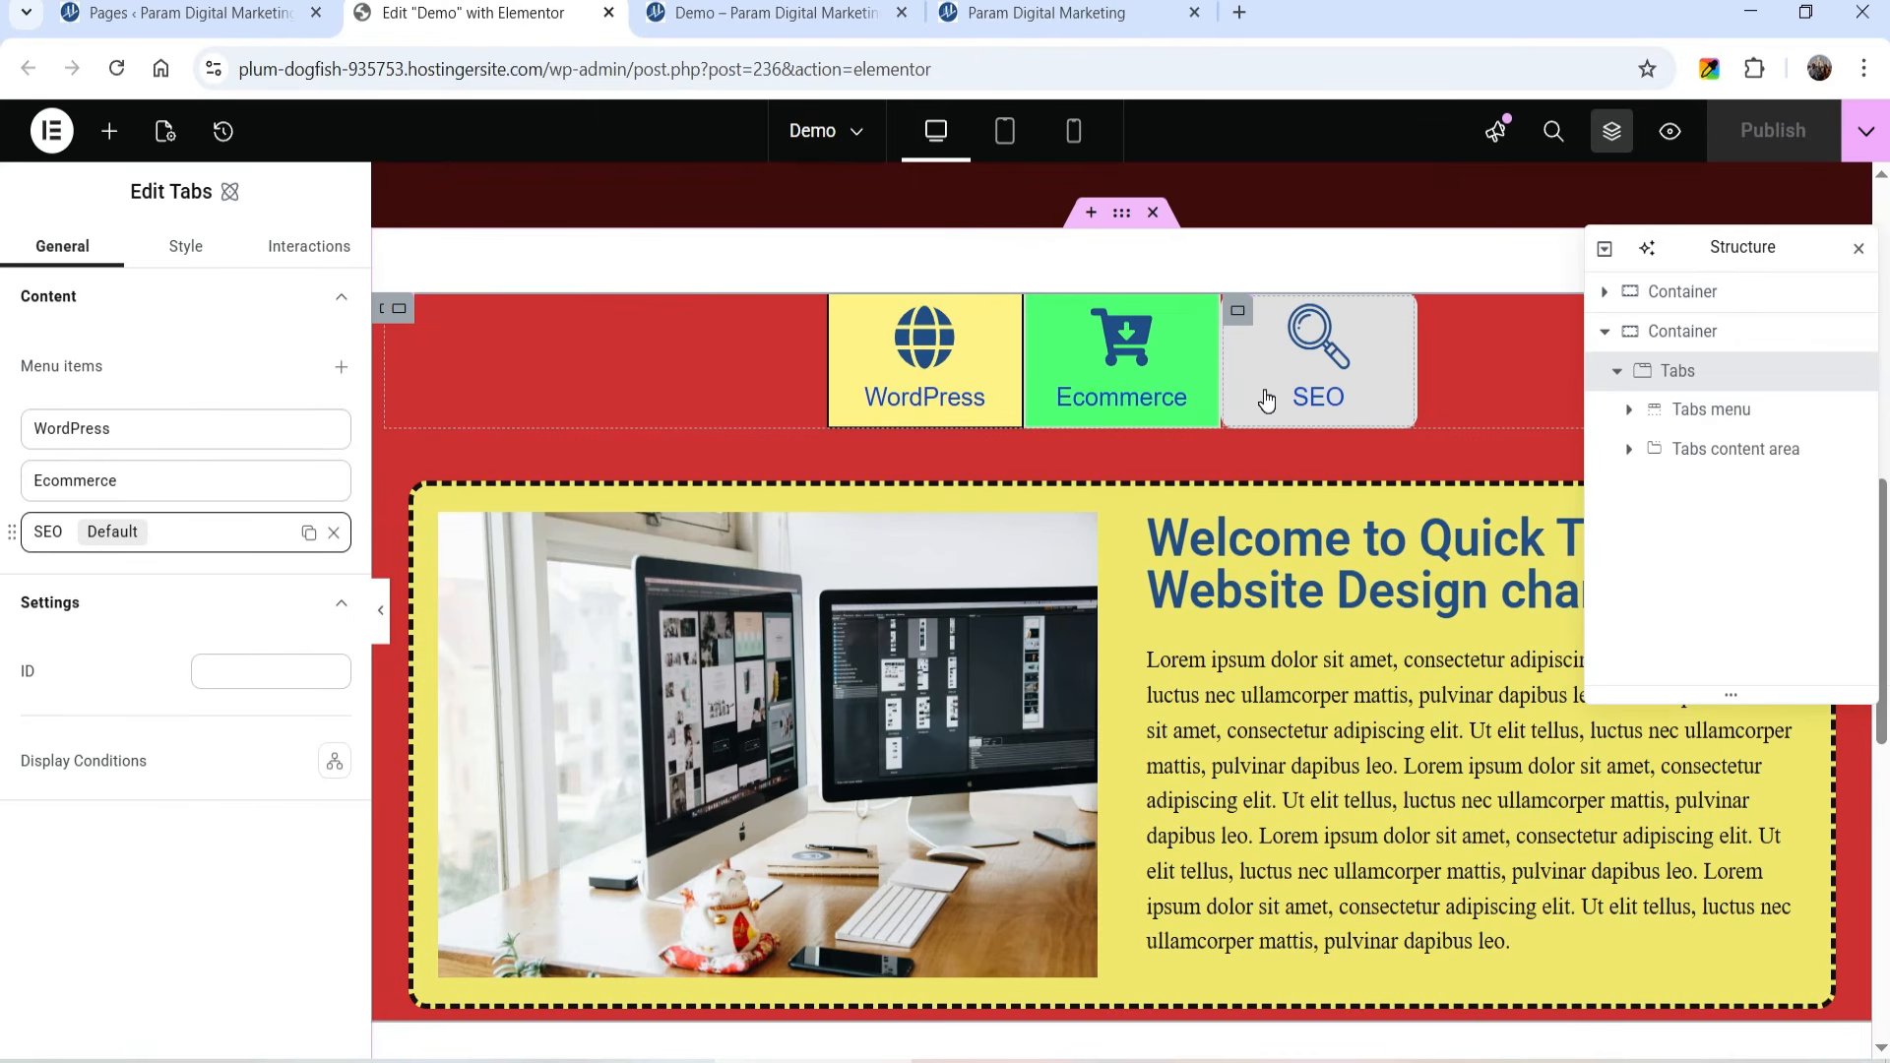